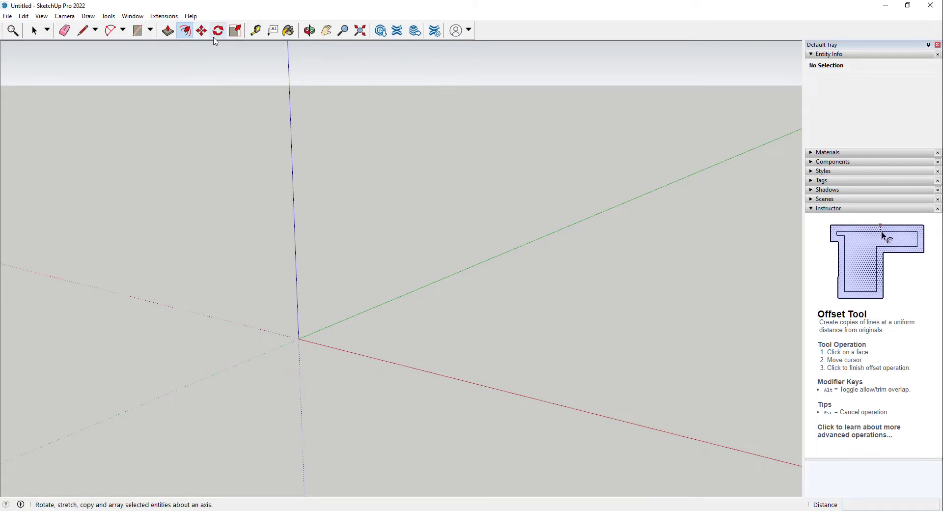
click(205, 33)
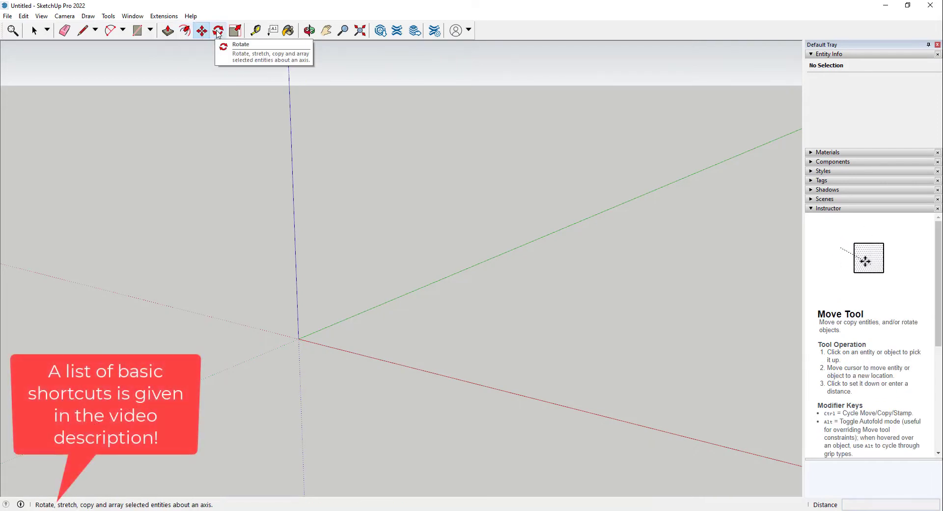
key(r)
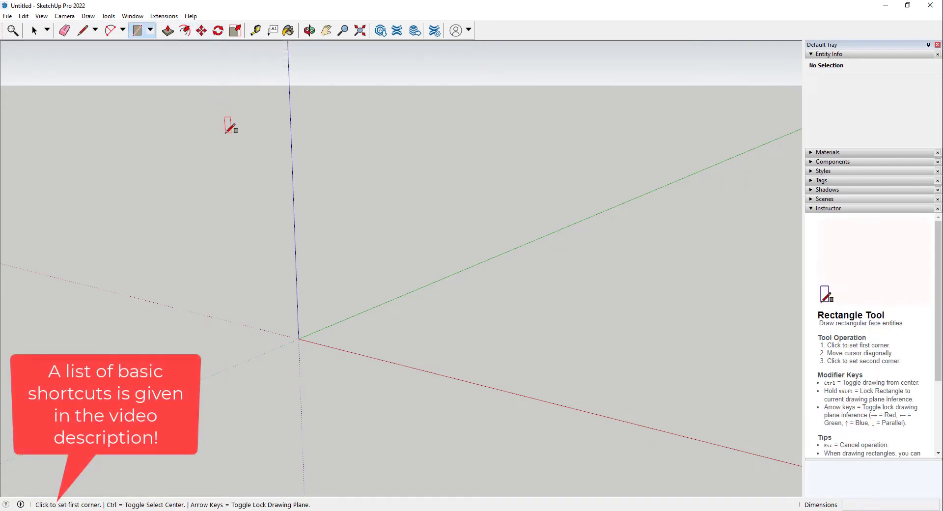
click(31, 25)
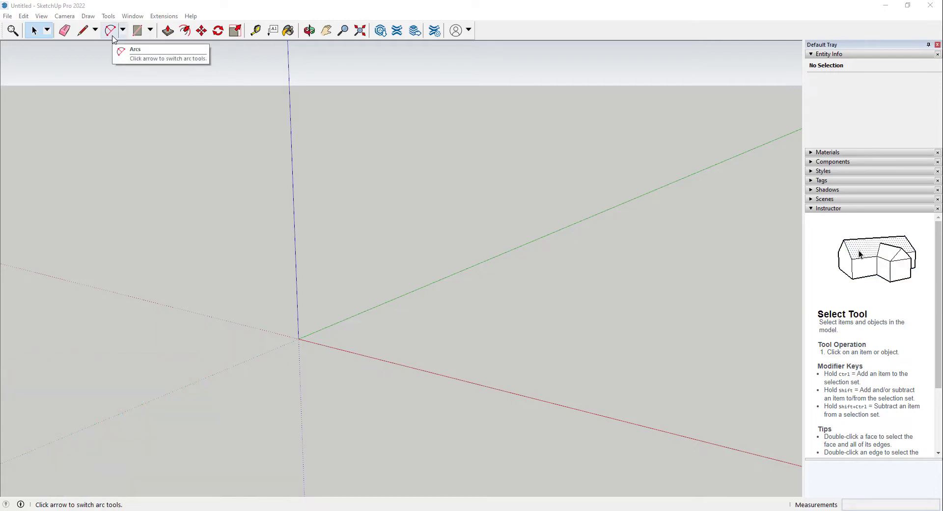
Step: Draw a 15' by 8' rectangle on the ground plane, starting at the origin
click(137, 30)
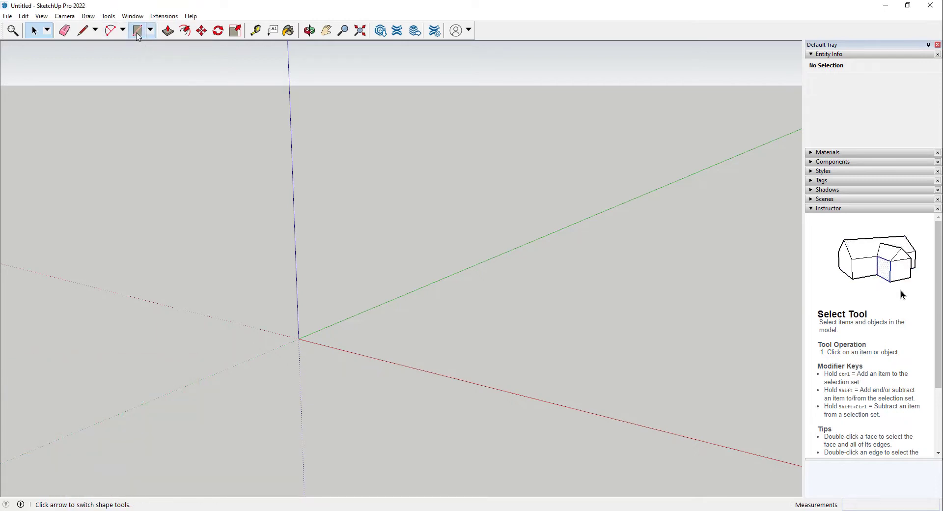
click(299, 338)
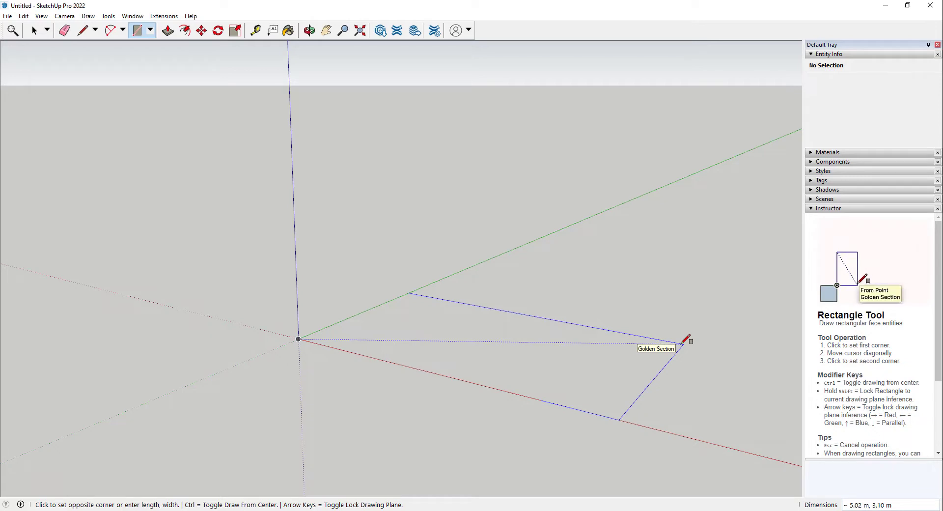
text(')
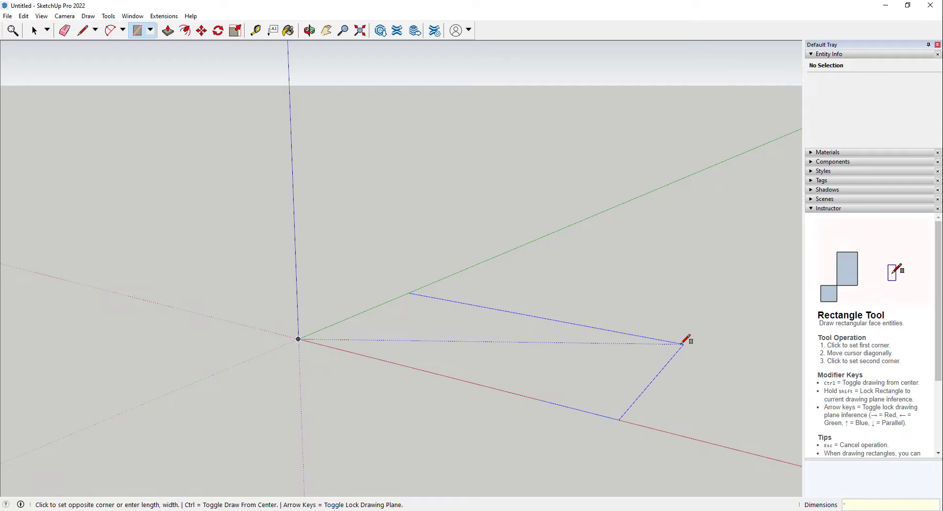
text(15)
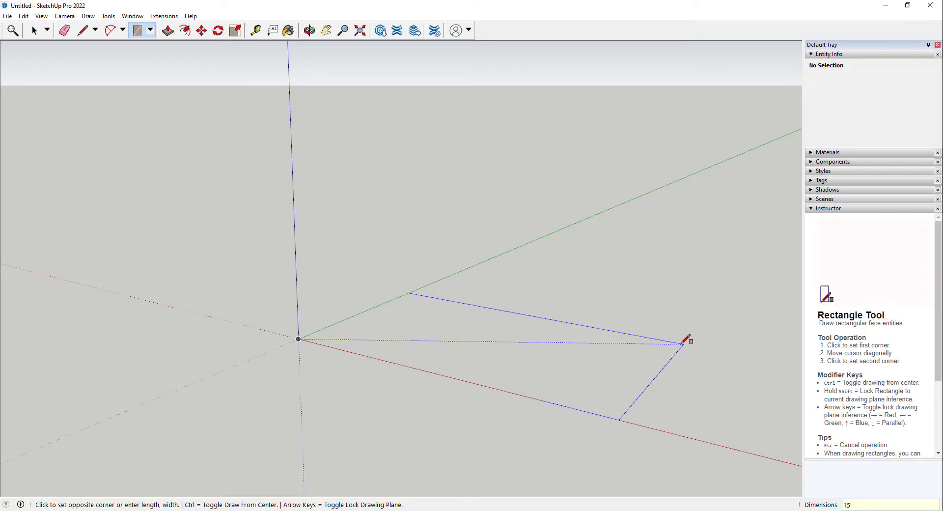
text(,)
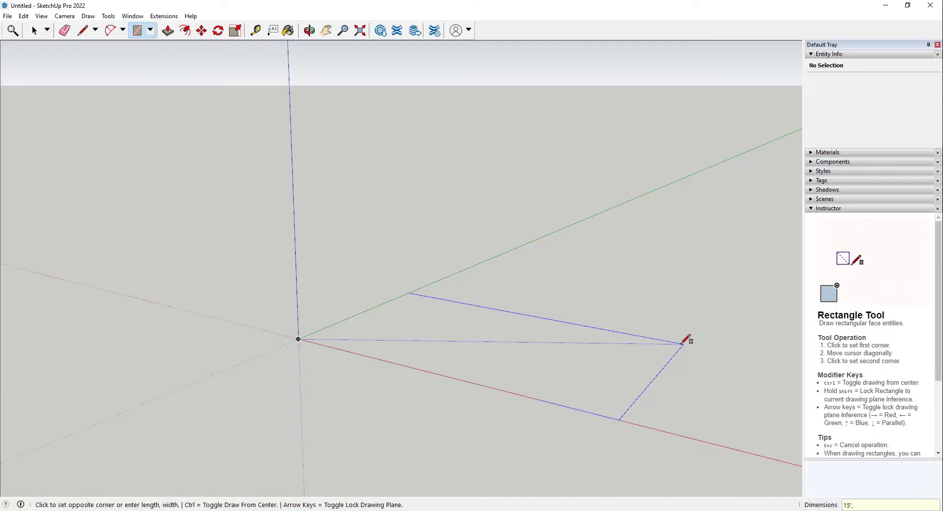
text(8')
key(Return)
Step: Push/Pull the rectangle upward into a solid box with a volume of about 6.8 m³
middle_drag(685, 339, 177, 343)
key(space)
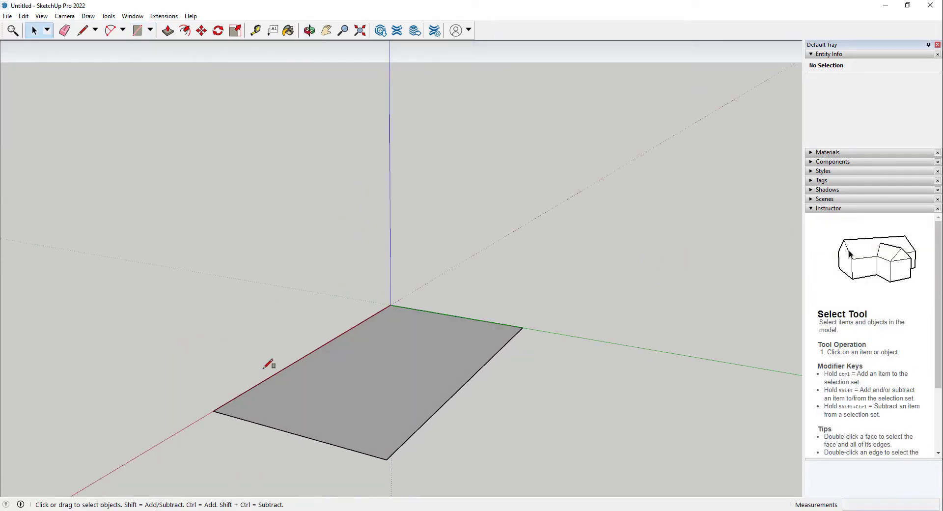
key(p)
click(307, 405)
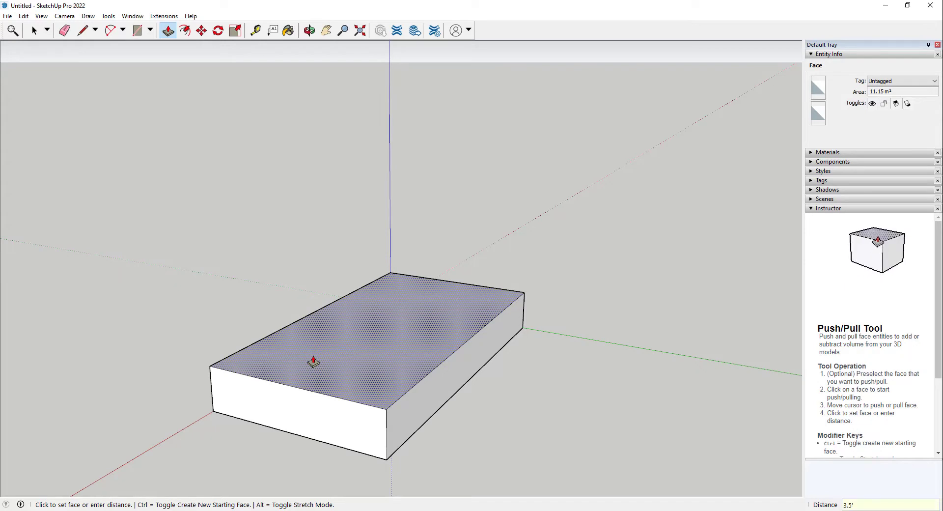
key(Return)
click(362, 330)
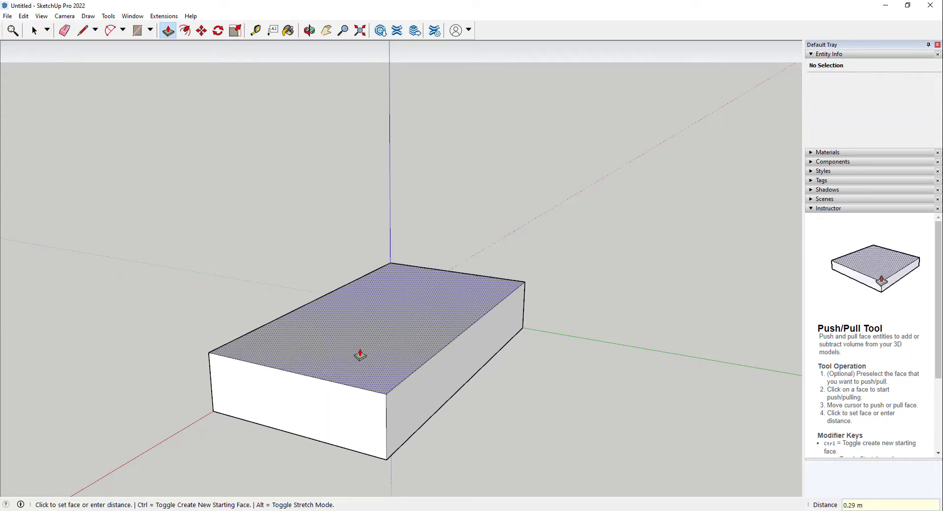
key(BackSpace)
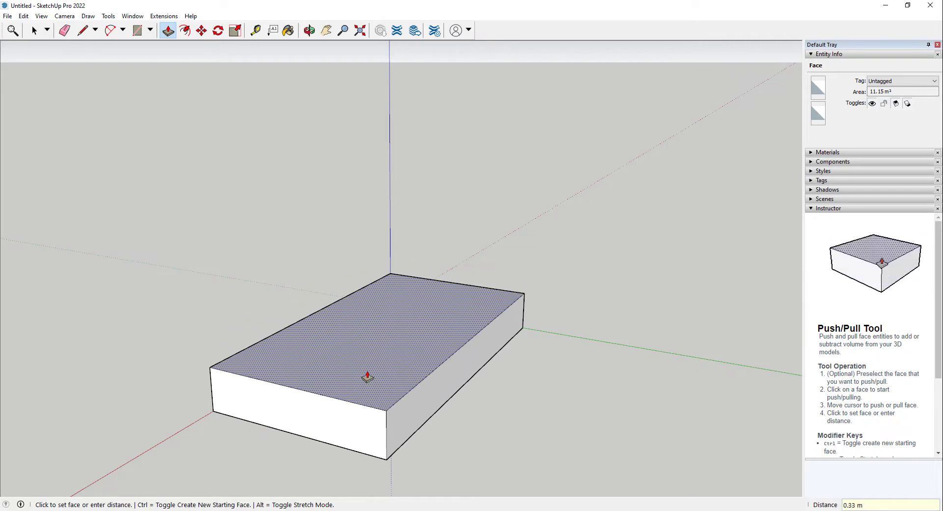
key(Return)
Step: Select the whole box with all its faces and edges and convert it into a component
key(space)
triple_click(367, 372)
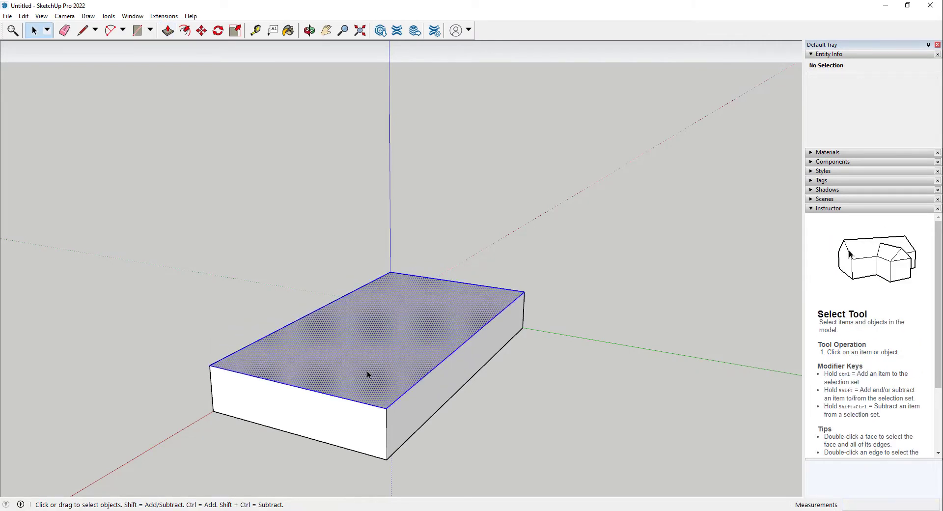
key(g)
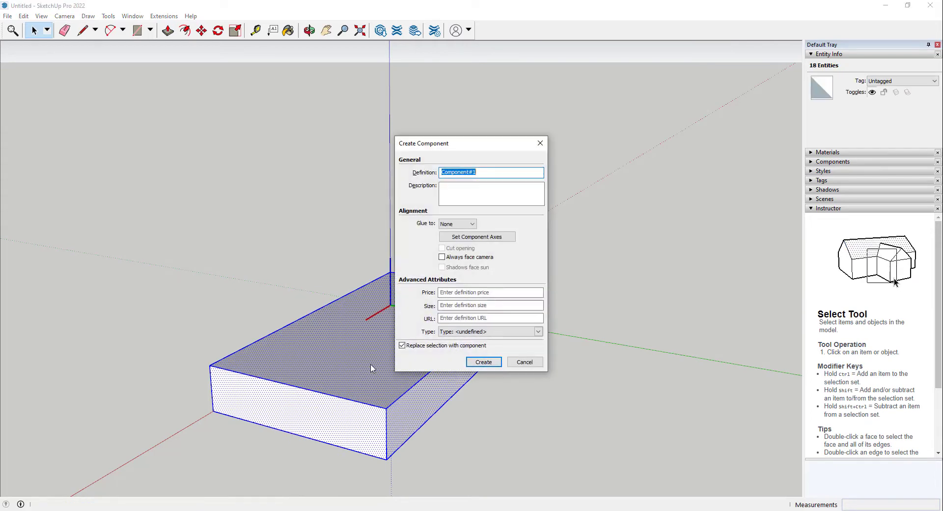
click(480, 367)
Step: Inside the box component, copy the upper long edge straight down to mid-height so it splits the long side face in half
key(o)
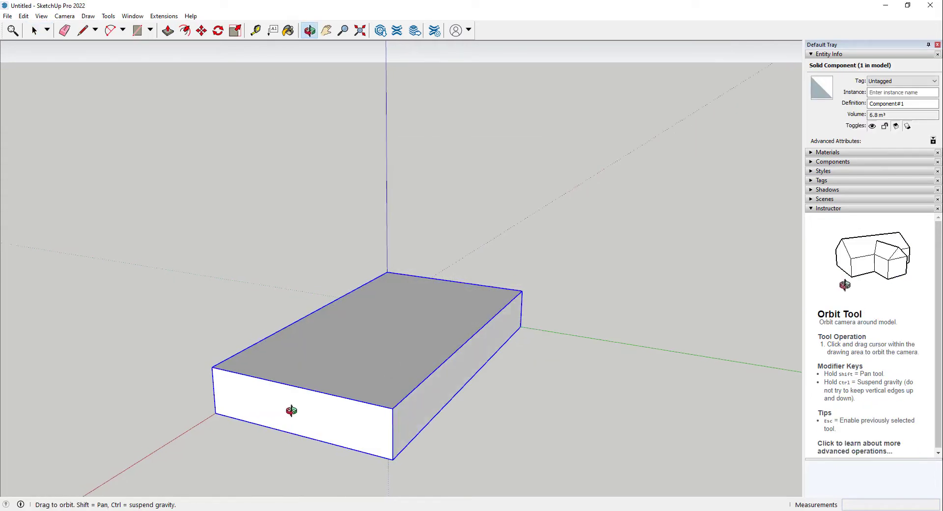
drag(381, 412, 418, 393)
key(space)
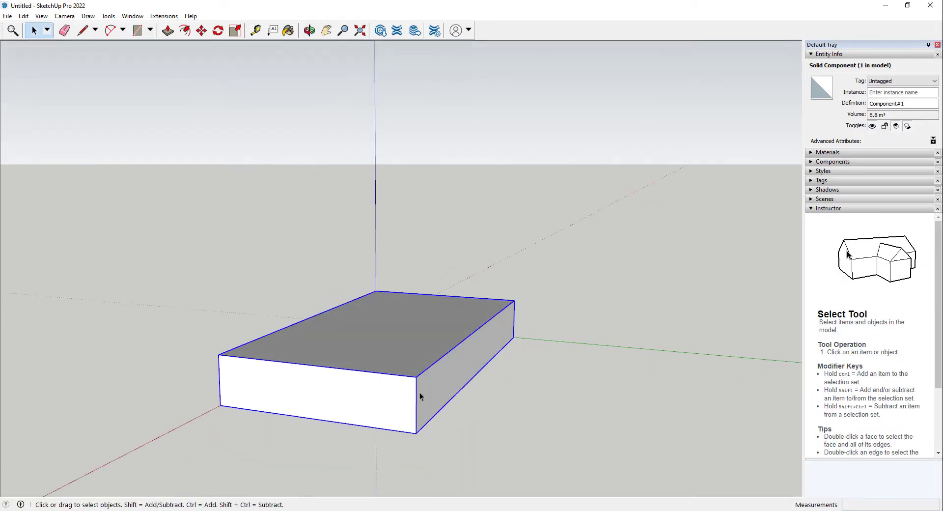
double_click(426, 395)
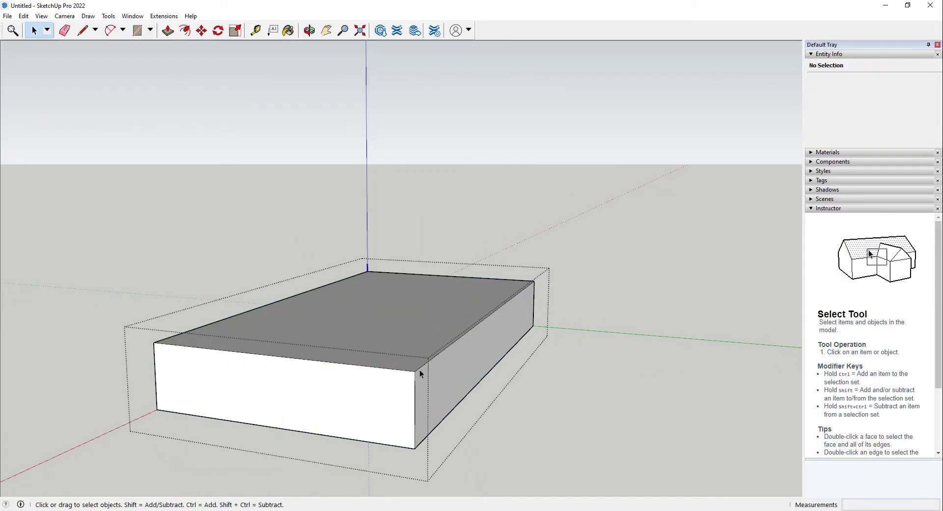
click(419, 370)
key(m)
key(ctrl)
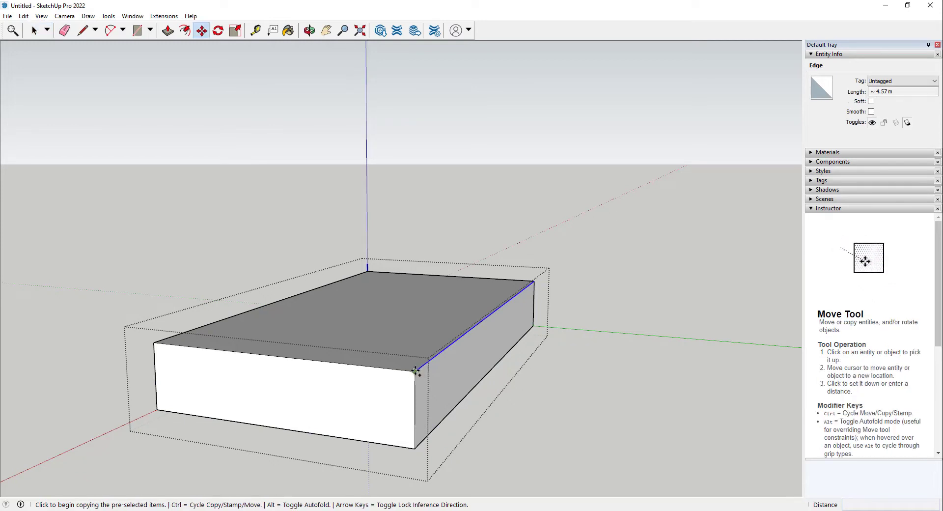
click(414, 372)
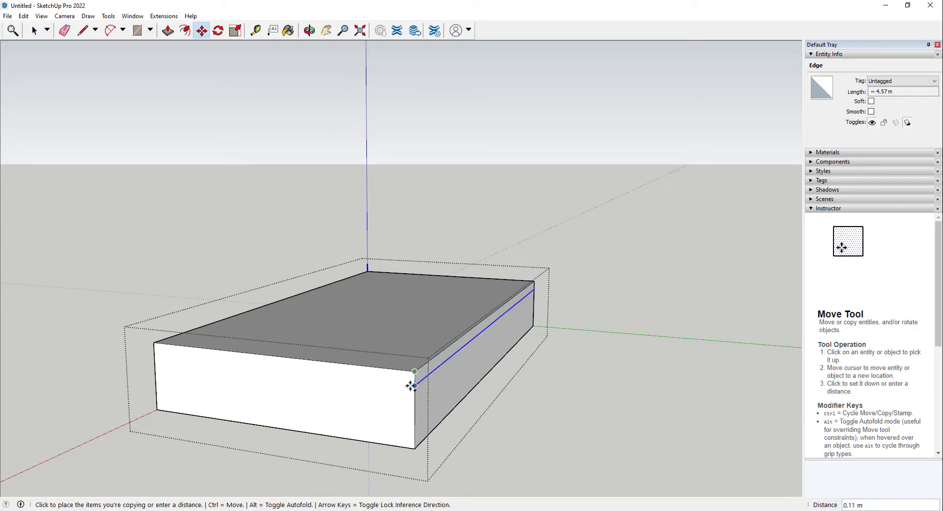
click(416, 411)
key(space)
Step: Push the upper half of the long side face inward by 6" to cut a notch along the box
scroll(428, 378, up, 4)
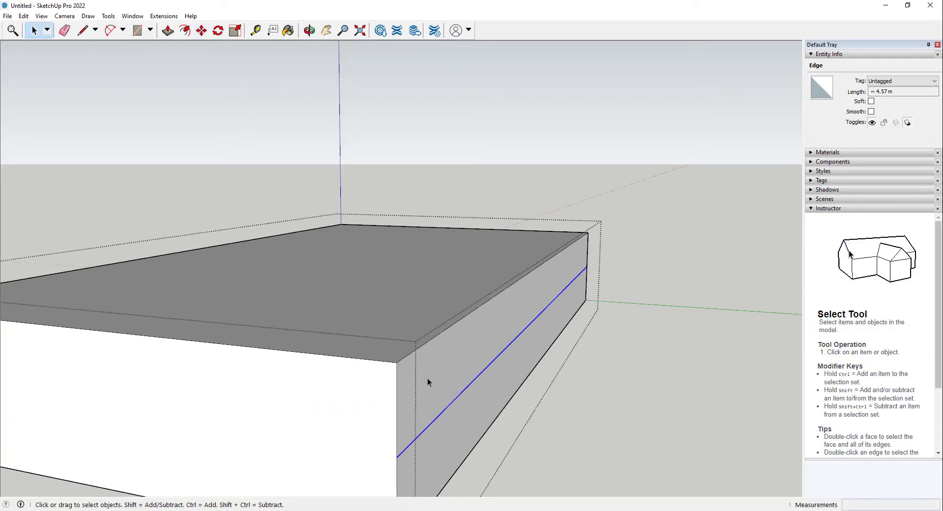
click(427, 378)
key(p)
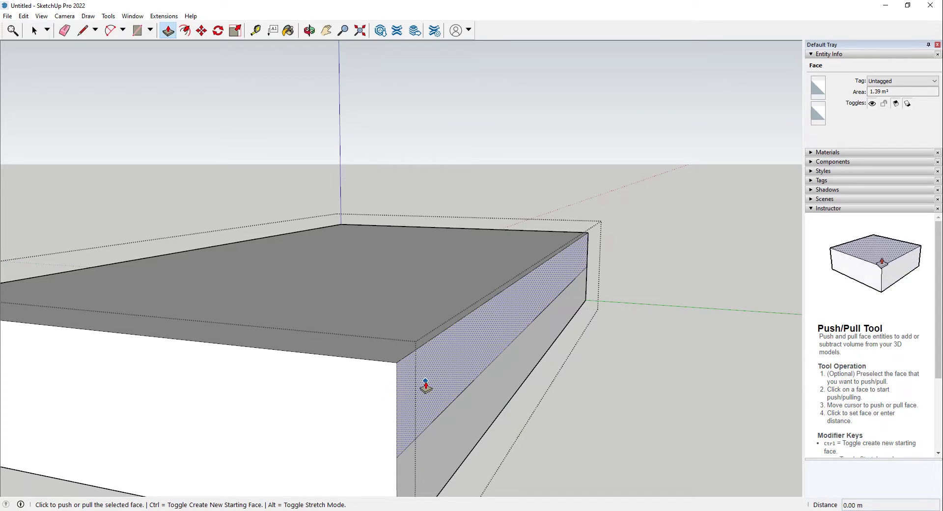
click(425, 388)
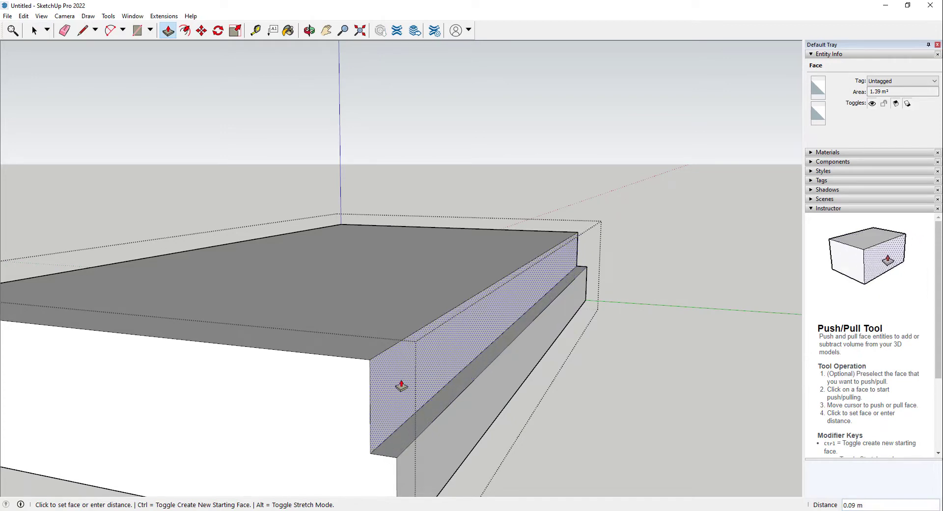
text(6")
key(Return)
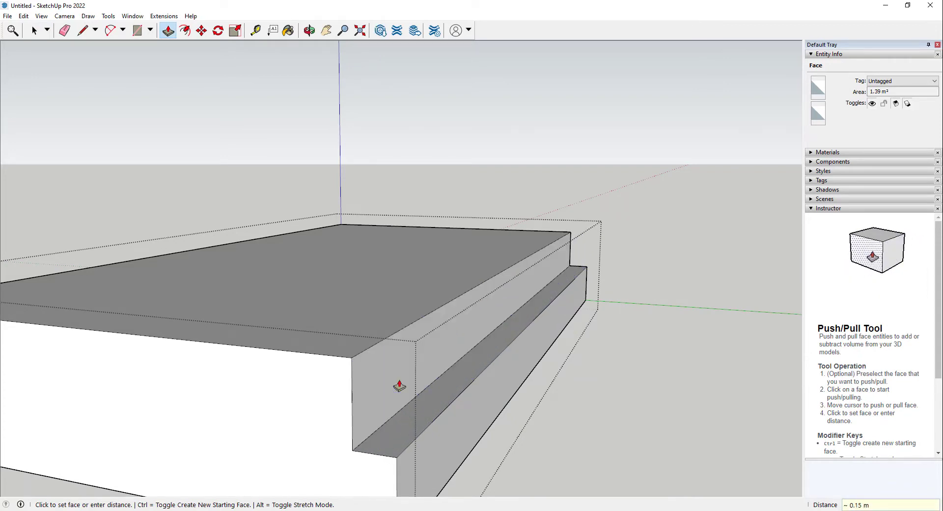
key(space)
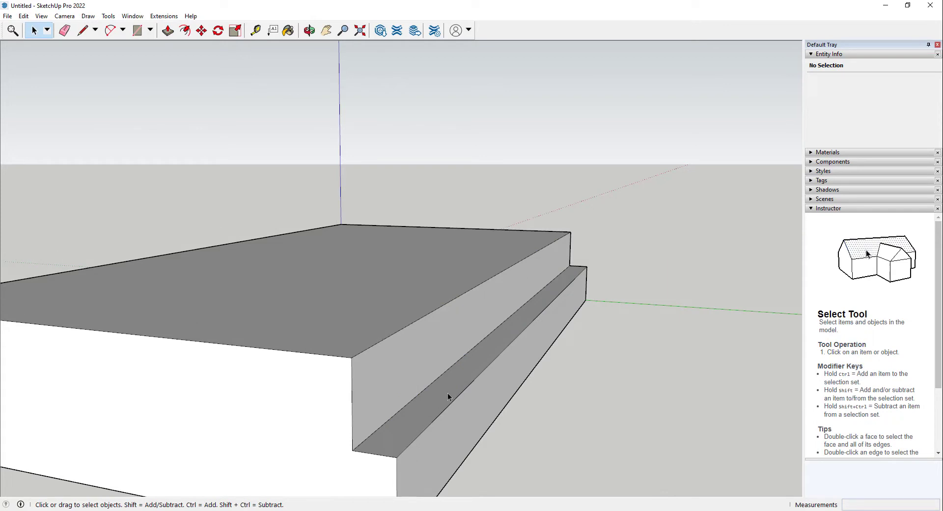
Step: Draw a rectangle covering the notch's ledge and Push/Pull it up flush with the top of the box
key(r)
click(352, 450)
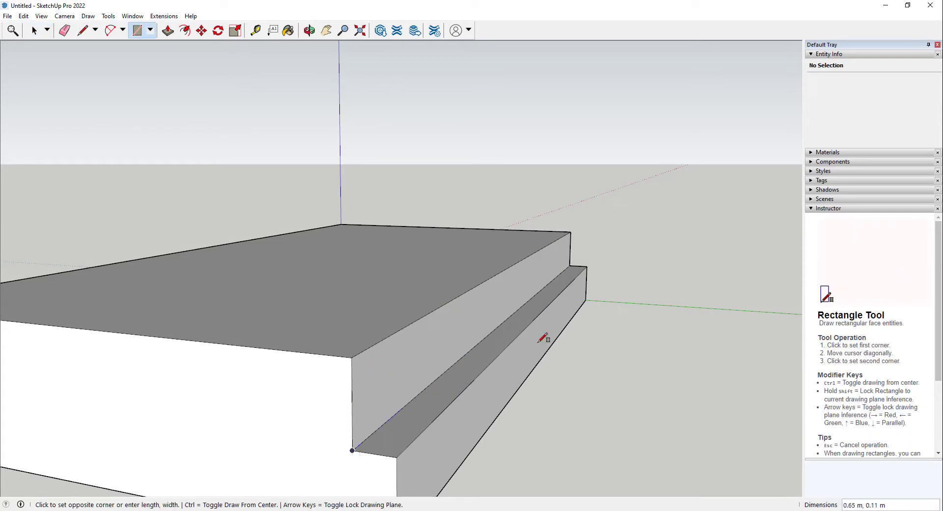
click(591, 265)
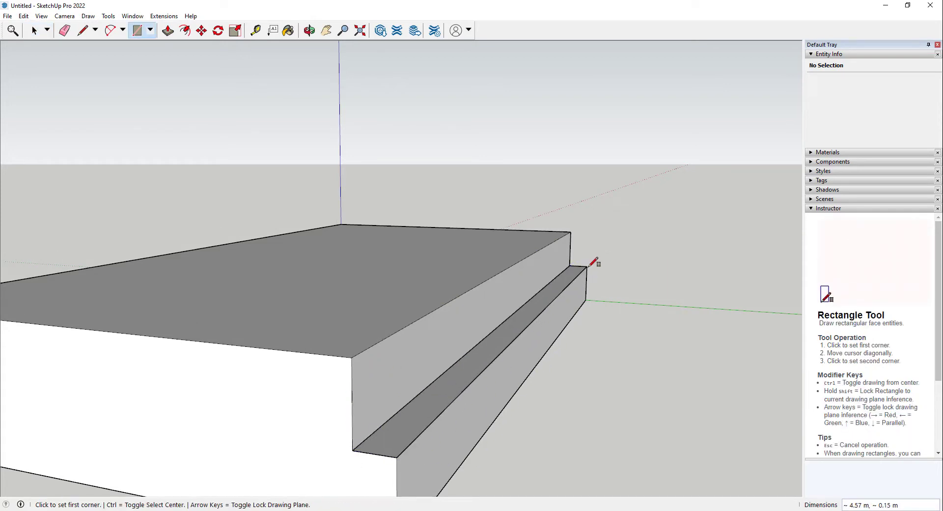
key(p)
click(532, 296)
click(350, 362)
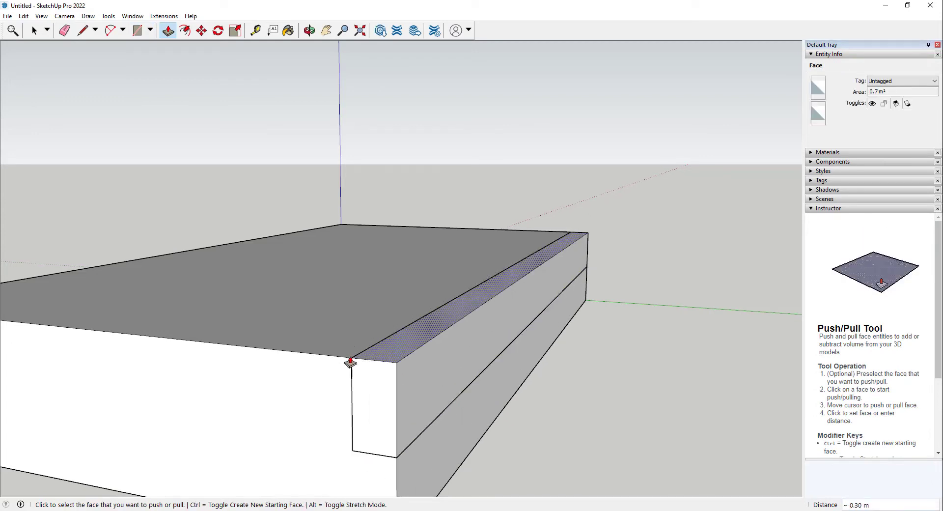
Step: Select the entire block filling the notch and convert it into its own component
key(space)
triple_click(372, 373)
key(g)
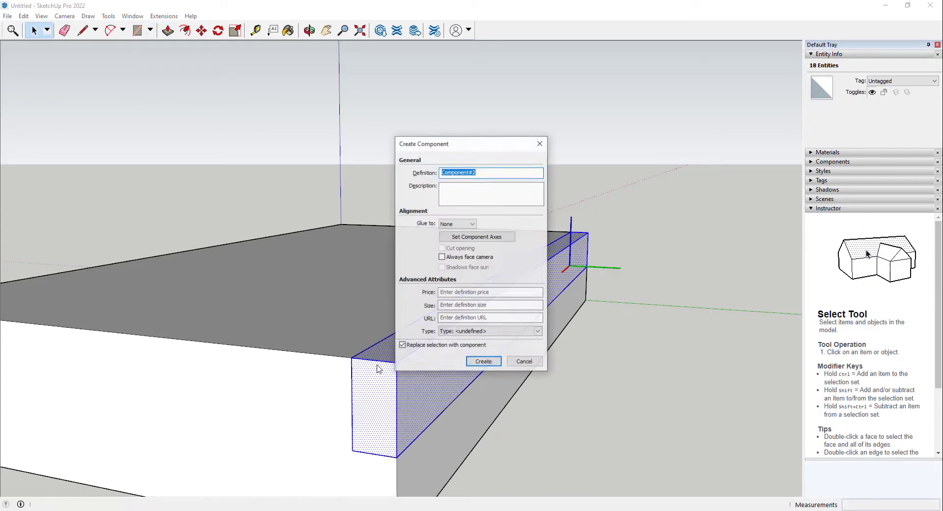
key(Return)
middle_drag(255, 373, 260, 316)
scroll(262, 317, down, 2)
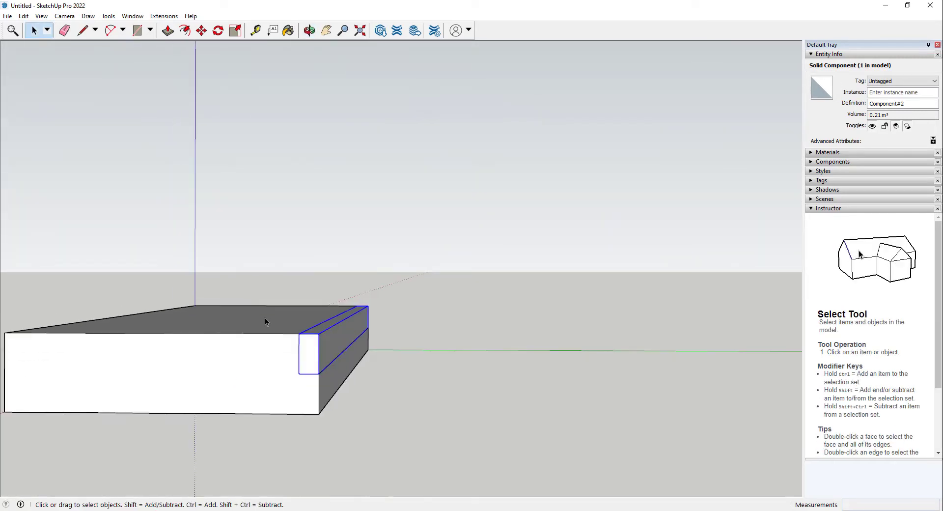
middle_drag(288, 362, 311, 381)
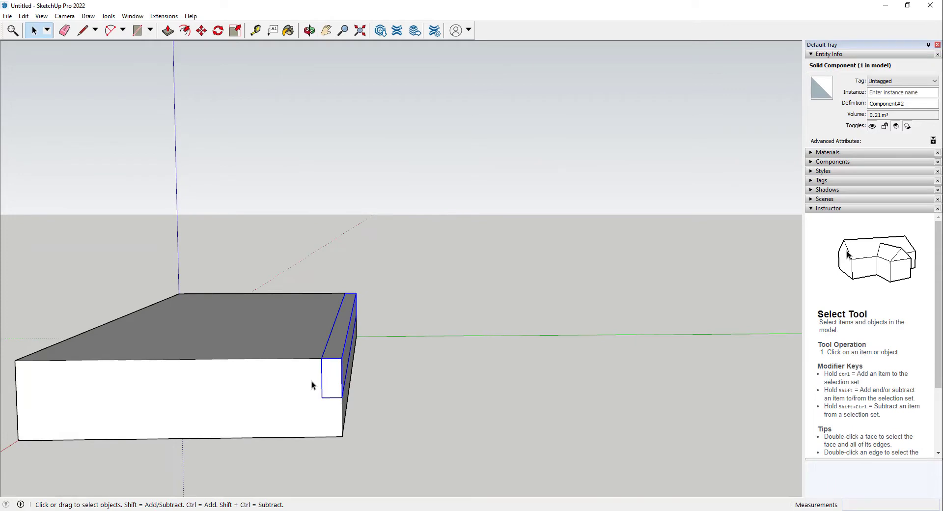
click(248, 397)
drag(449, 346, 304, 441)
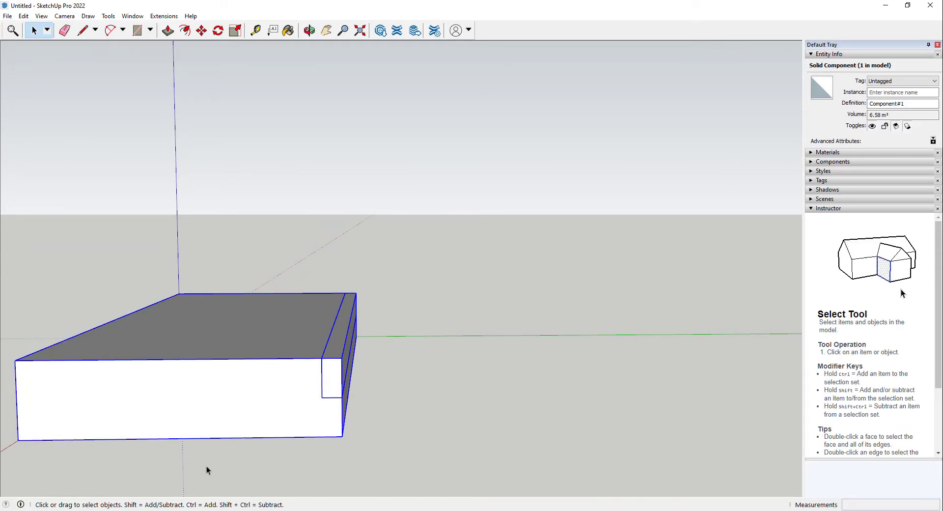
key(m)
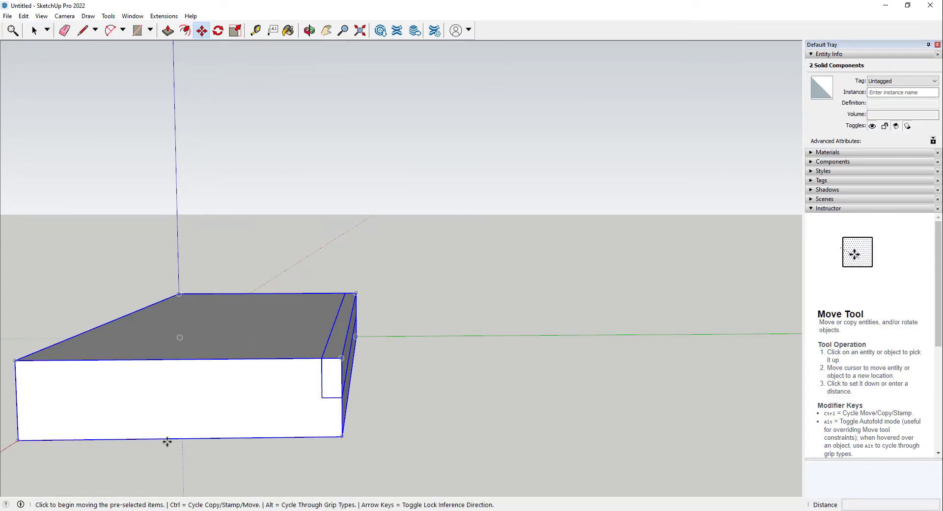
key(ctrl)
click(18, 441)
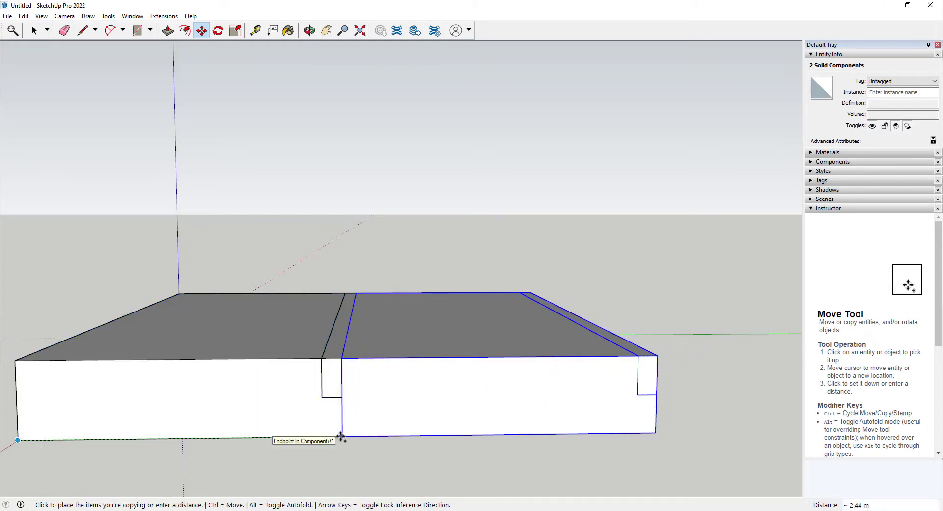
key(Escape)
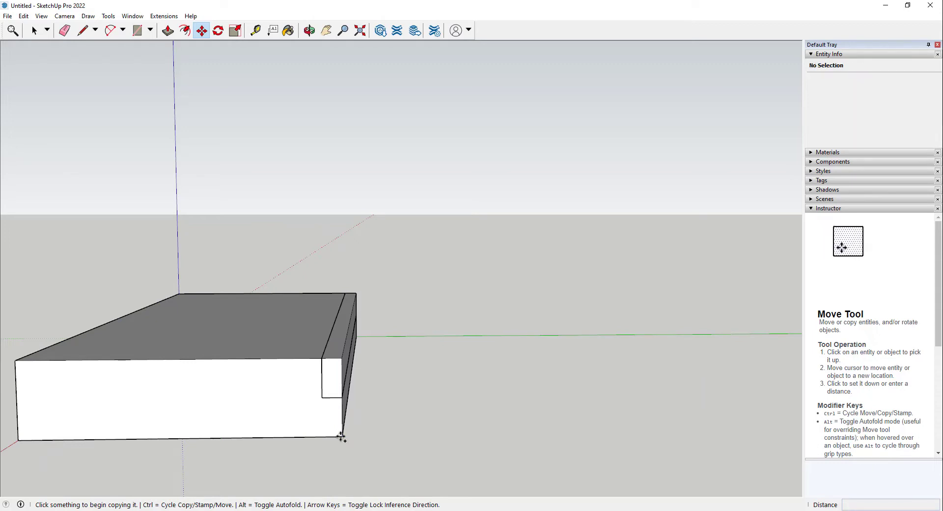
Step: Draw a 2' line along the green axis from the notched box's lower front corner
key(l)
click(343, 436)
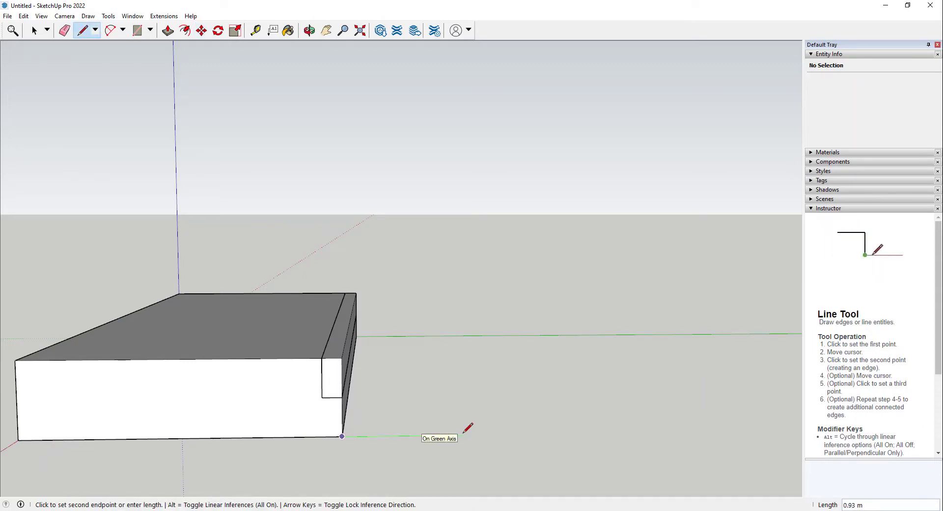
text(2')
key(Return)
key(space)
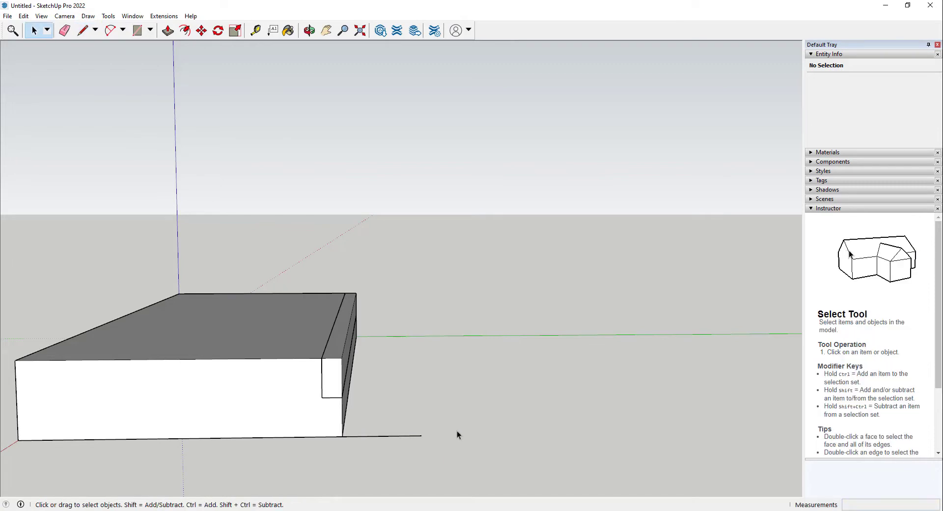
Step: Draw a line from the 2' line's free end parallel to the red axis until it meets the green axis
middle_drag(457, 431, 290, 469)
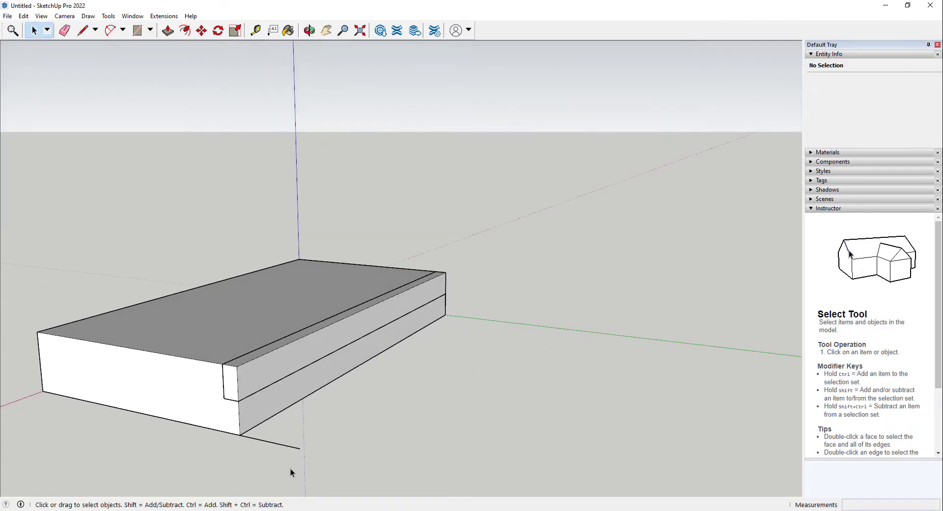
key(l)
click(300, 448)
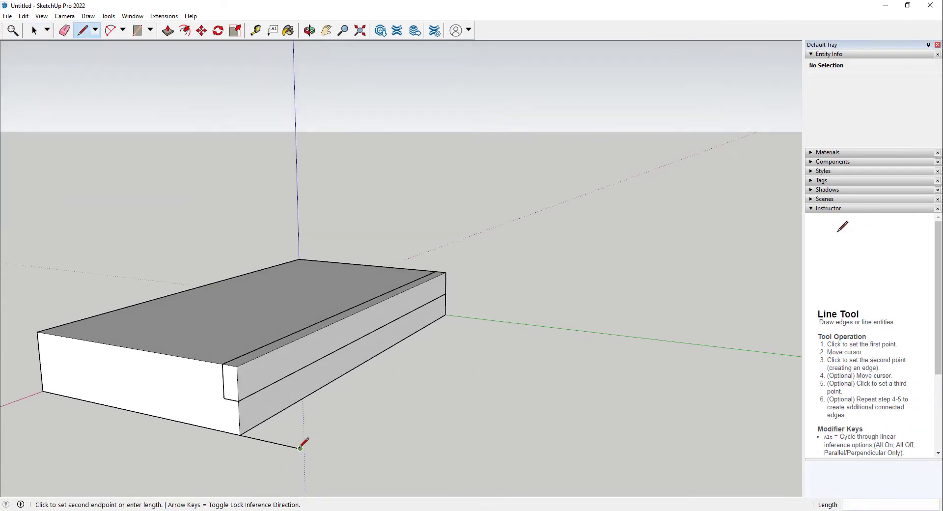
key(Left)
key(Right)
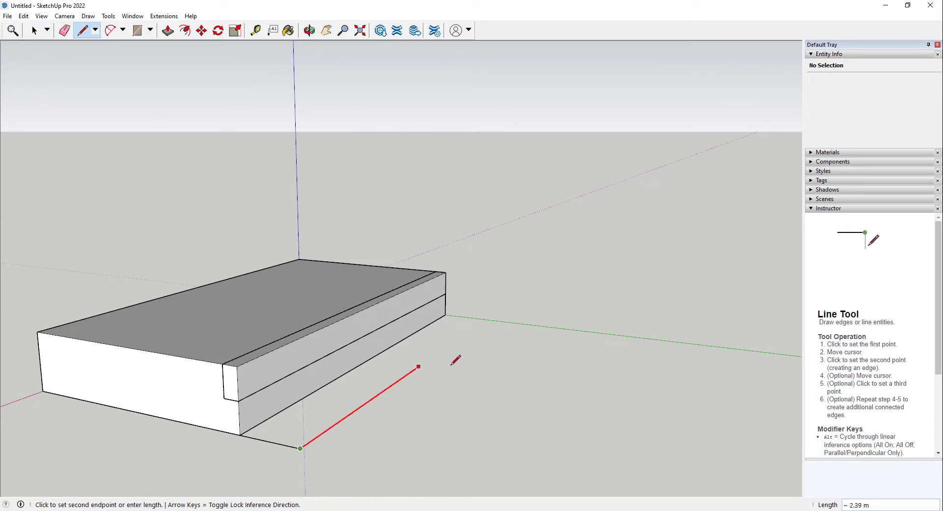
click(448, 310)
key(space)
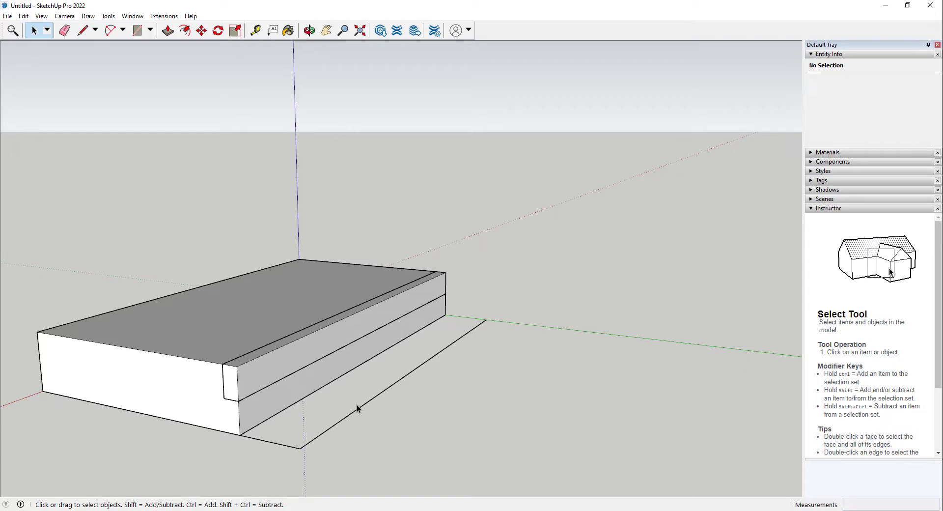
Step: Draw a line along the box's short bottom edge and move it so it starts at the corner of the offset long line
key(l)
click(42, 391)
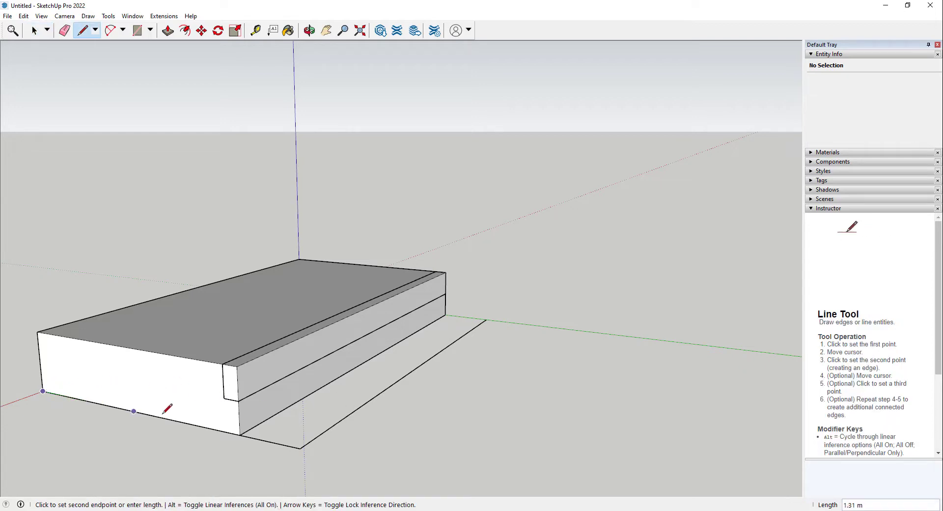
key(space)
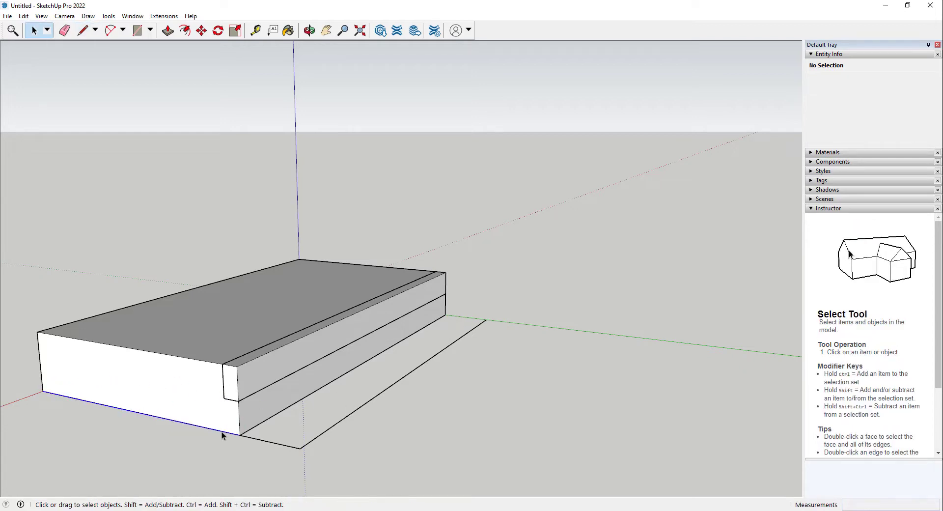
click(222, 431)
key(m)
click(43, 392)
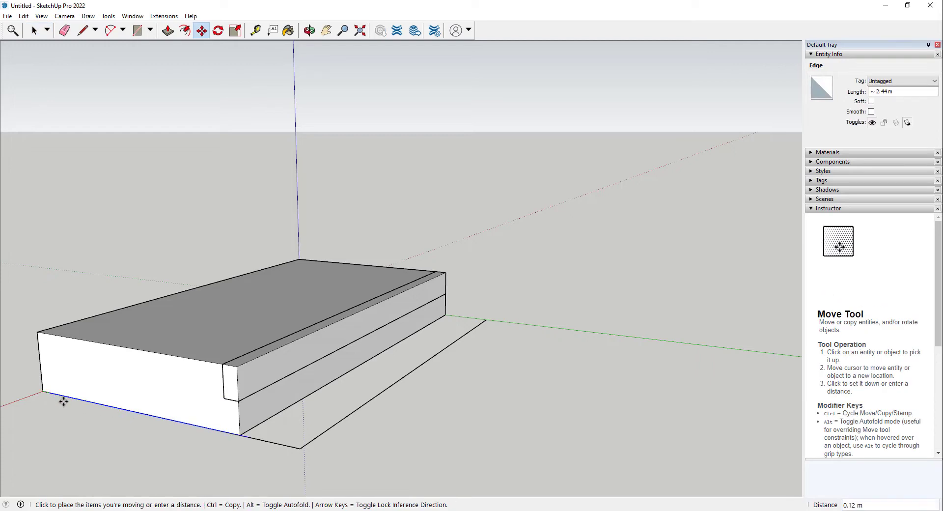
click(301, 448)
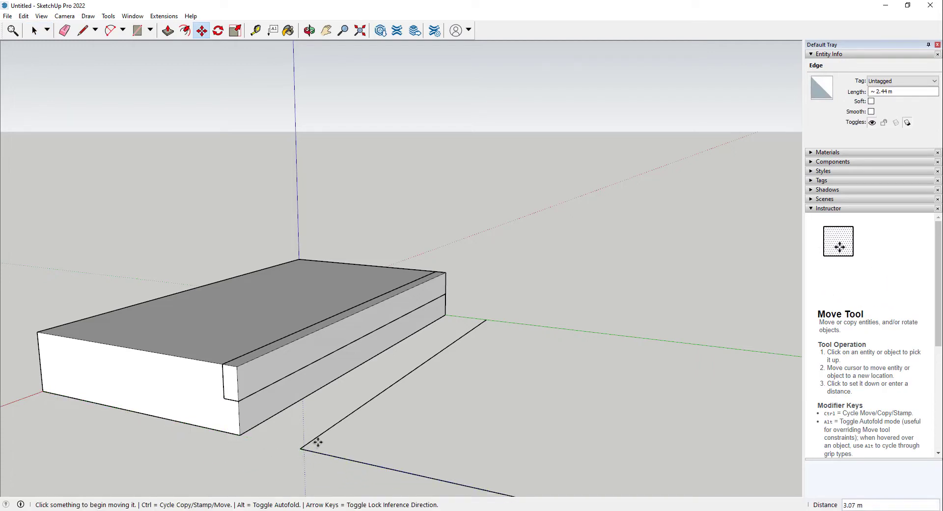
key(space)
click(311, 451)
scroll(332, 452, down, 2)
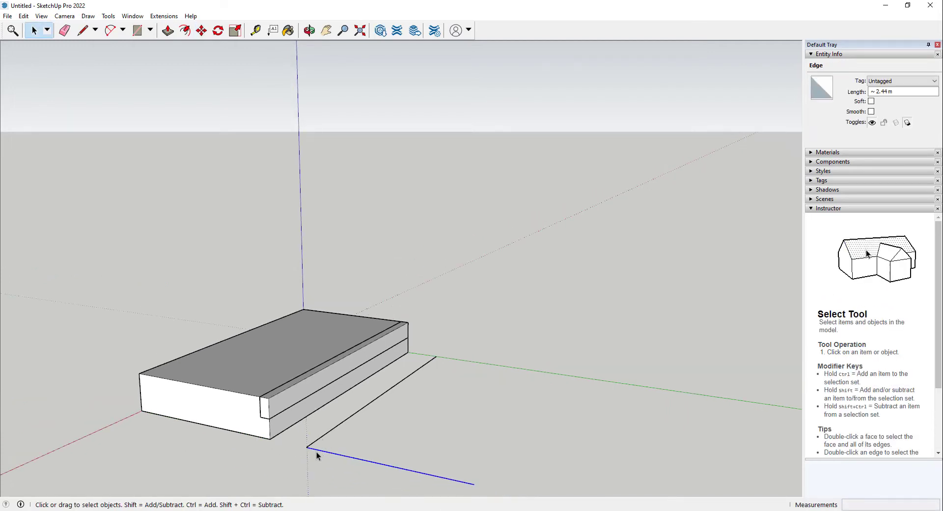
click(316, 449)
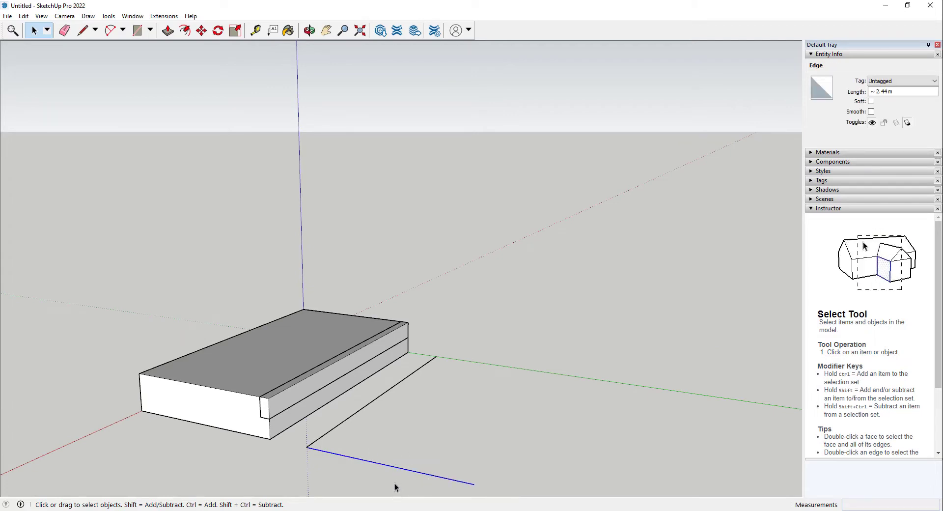
Step: Draw a rectangle spanning the offset long line and the moved short line, and Push/Pull it up to the notched box's height
click(428, 433)
middle_drag(429, 433, 427, 447)
key(r)
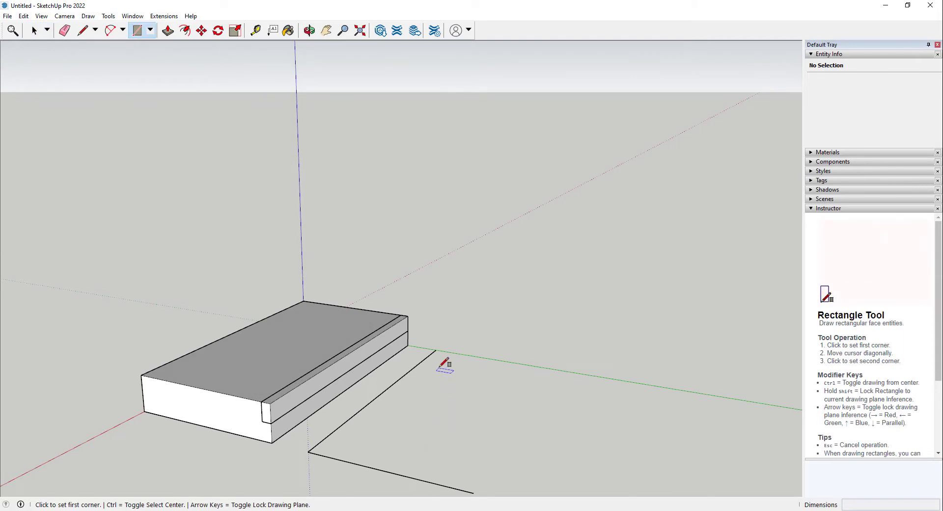
click(435, 349)
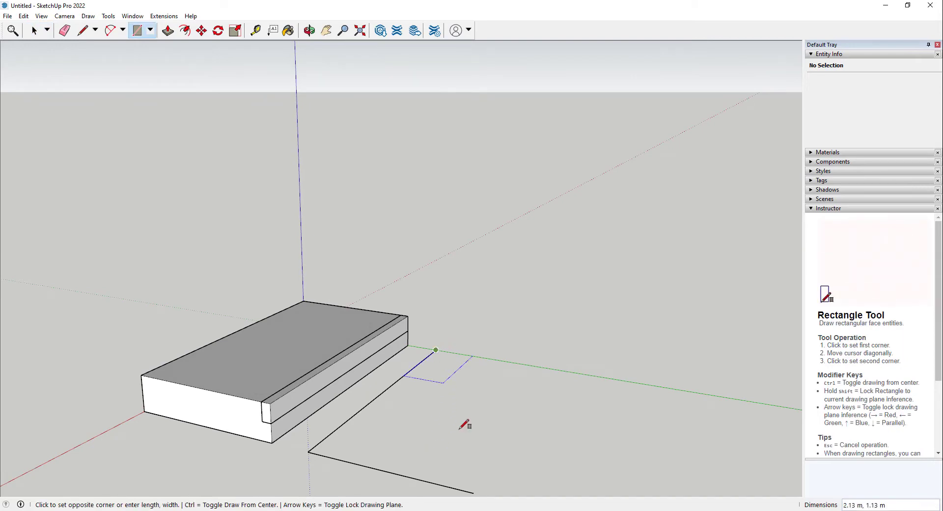
click(473, 492)
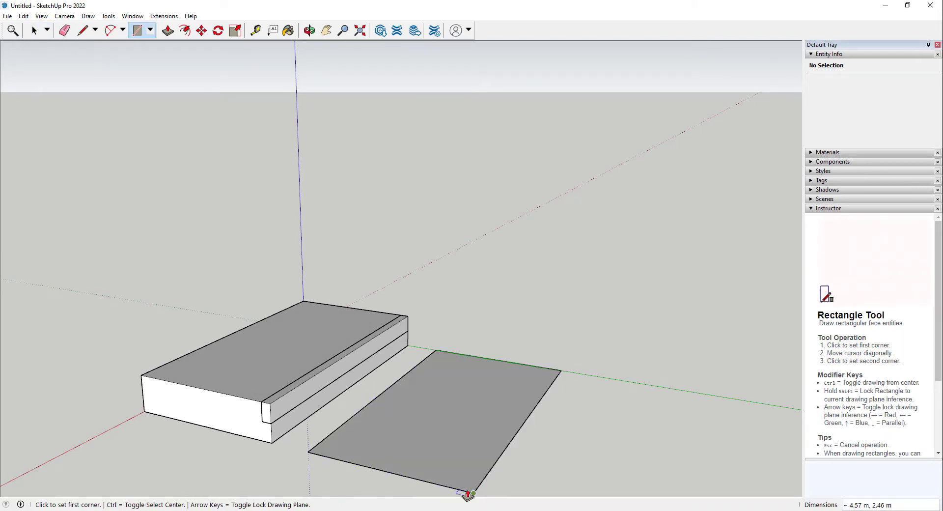
key(p)
click(362, 446)
click(265, 414)
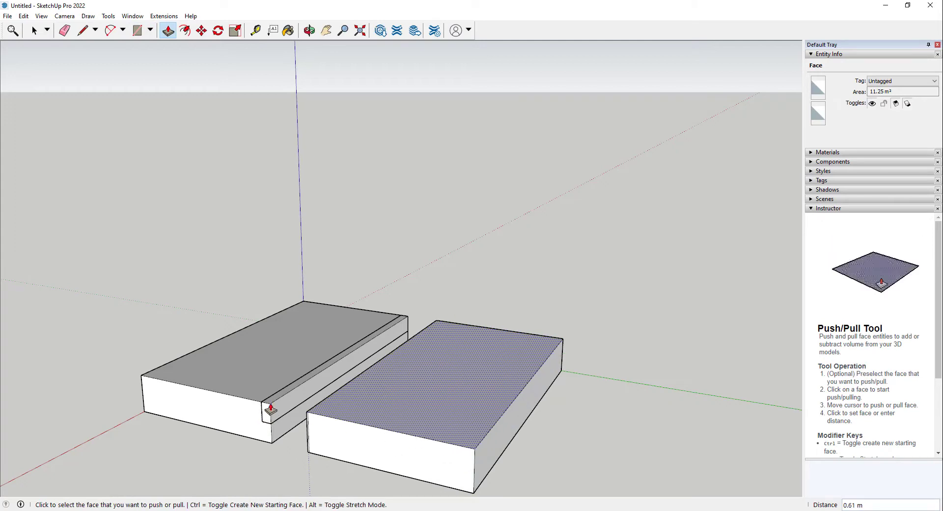
key(space)
Step: Select the entire new box and convert it into its own component
scroll(321, 428, up, 5)
middle_drag(296, 435, 405, 428)
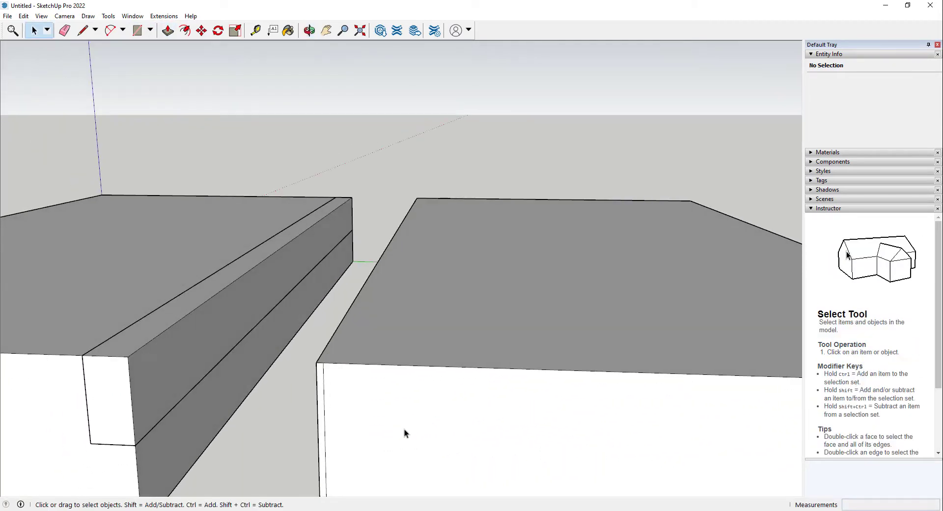
click(325, 430)
triple_click(527, 421)
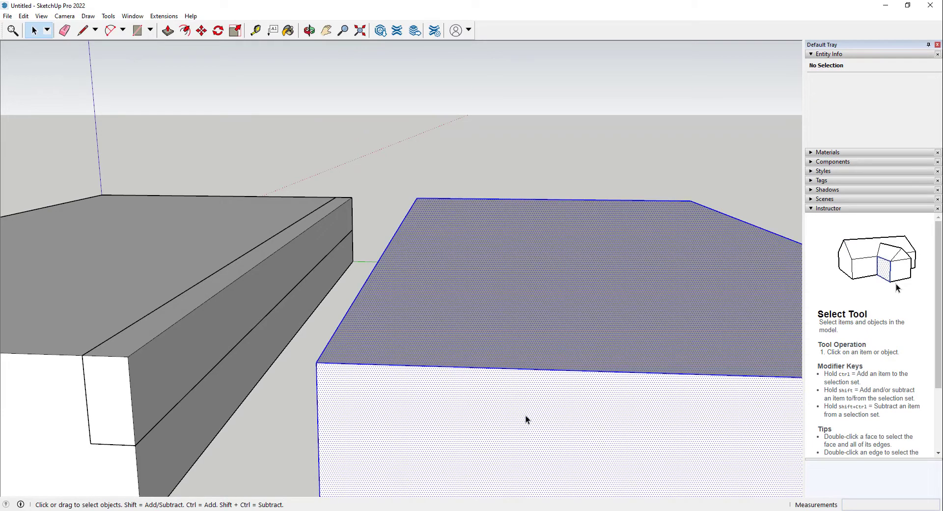
scroll(520, 408, down, 4)
key(g)
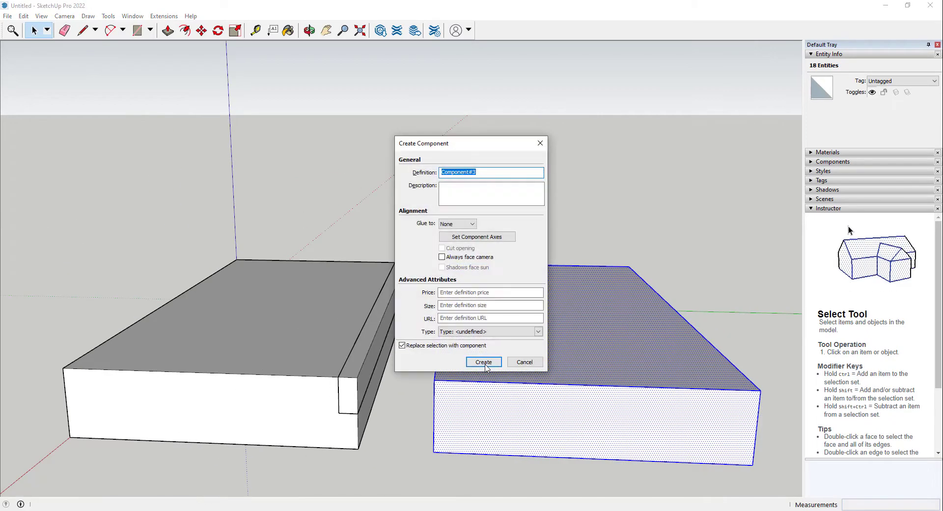
click(483, 362)
Step: Inside the new box component, push the top face down by 6" and exit the component
middle_drag(479, 382, 429, 446)
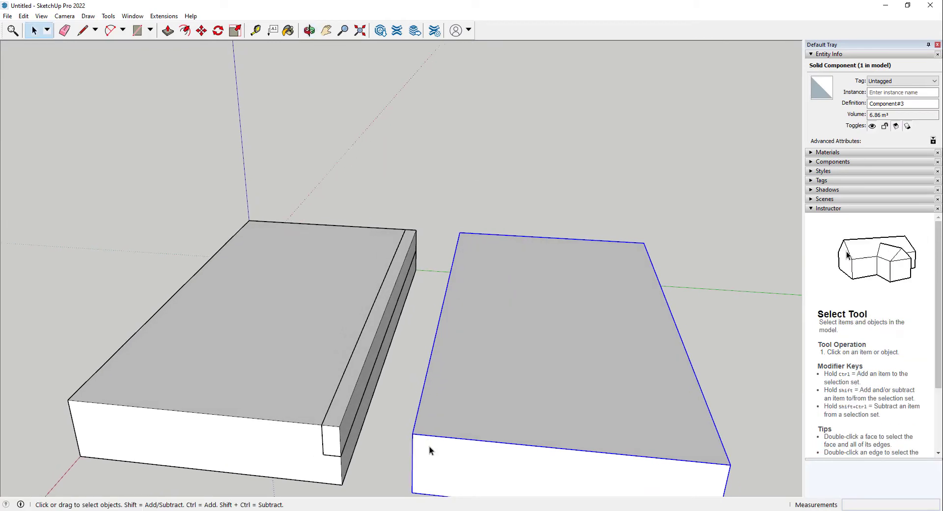
double_click(451, 414)
middle_drag(455, 415, 509, 343)
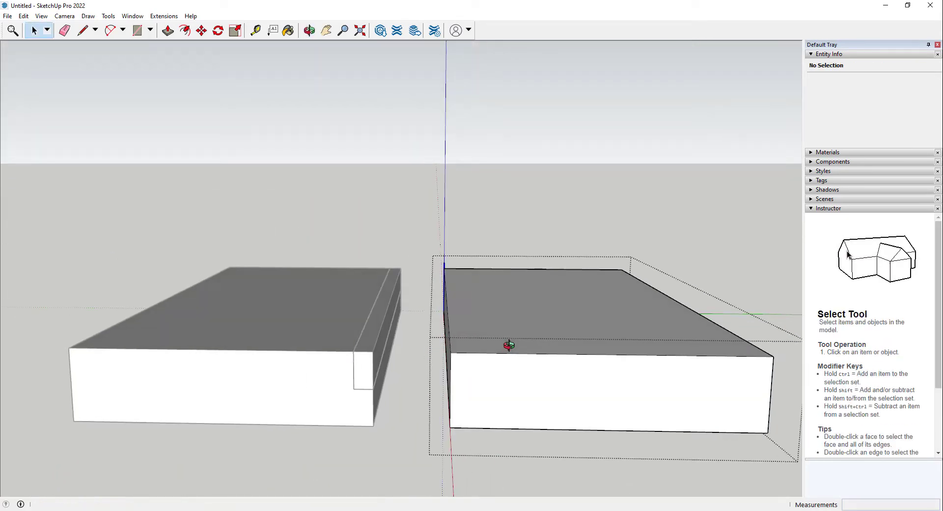
key(p)
click(487, 350)
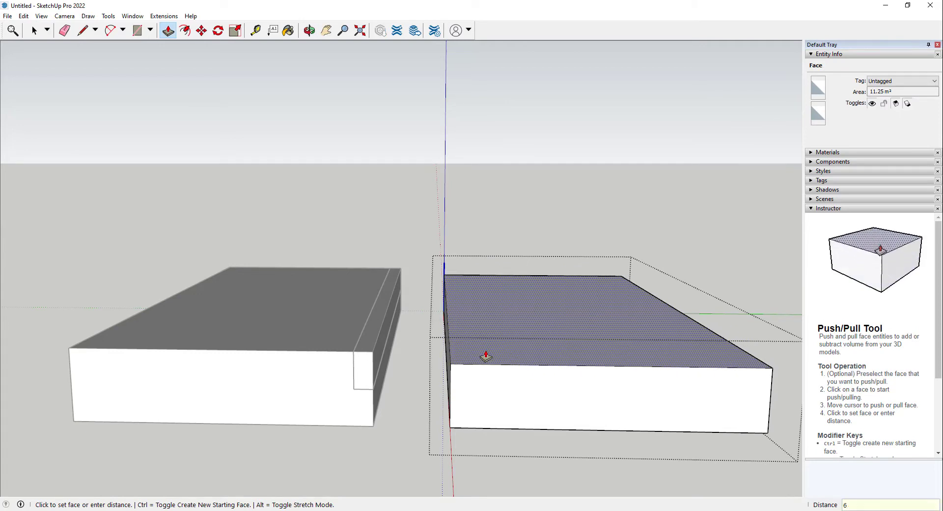
key(space)
key(Escape)
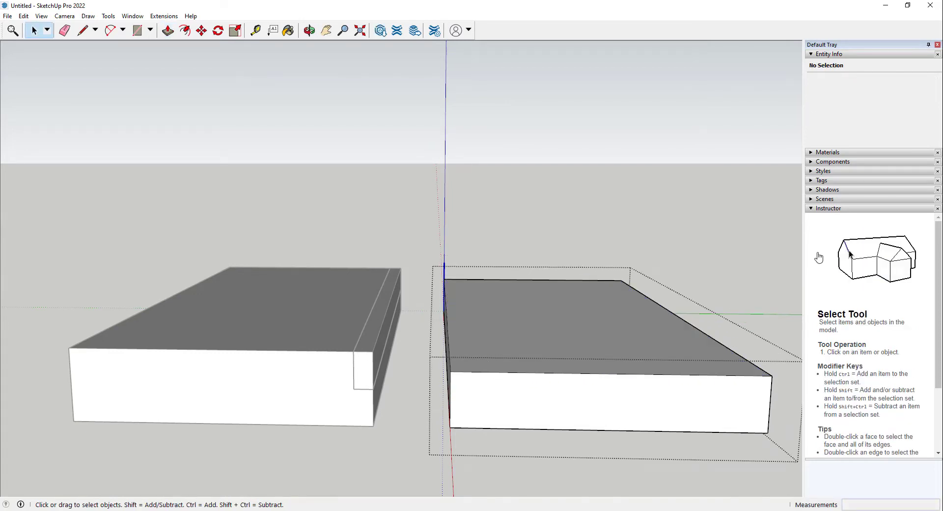
click(747, 263)
Step: Draw a rectangle covering the lowered top face and Push/Pull it up flush with the top of the notched box
key(r)
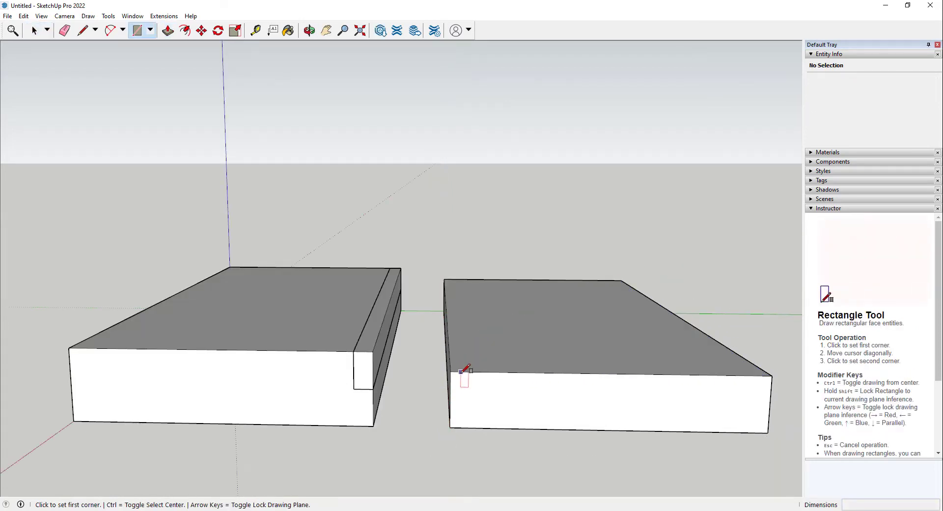
click(450, 371)
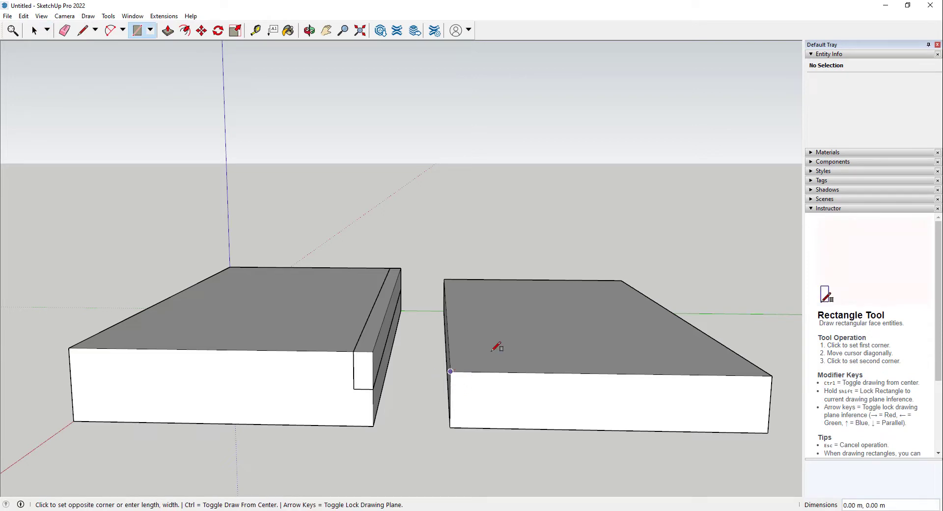
click(621, 281)
key(space)
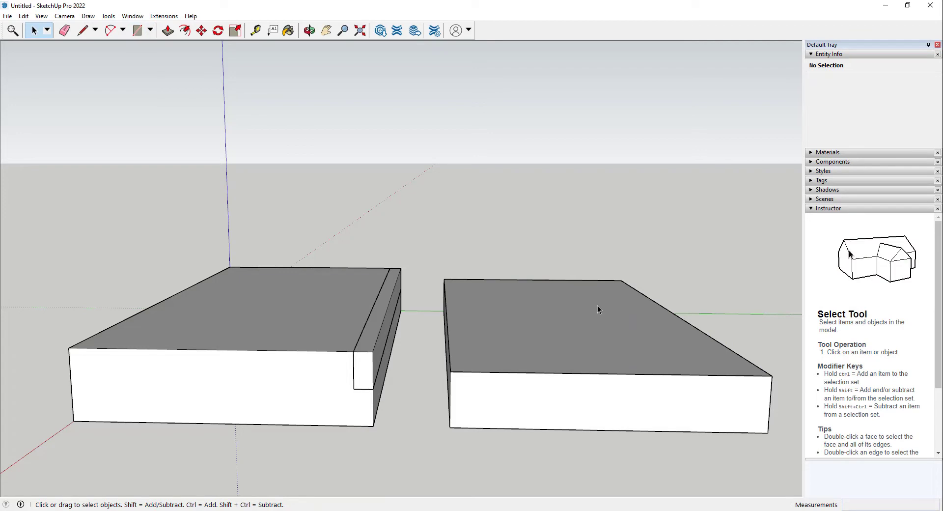
key(p)
click(506, 327)
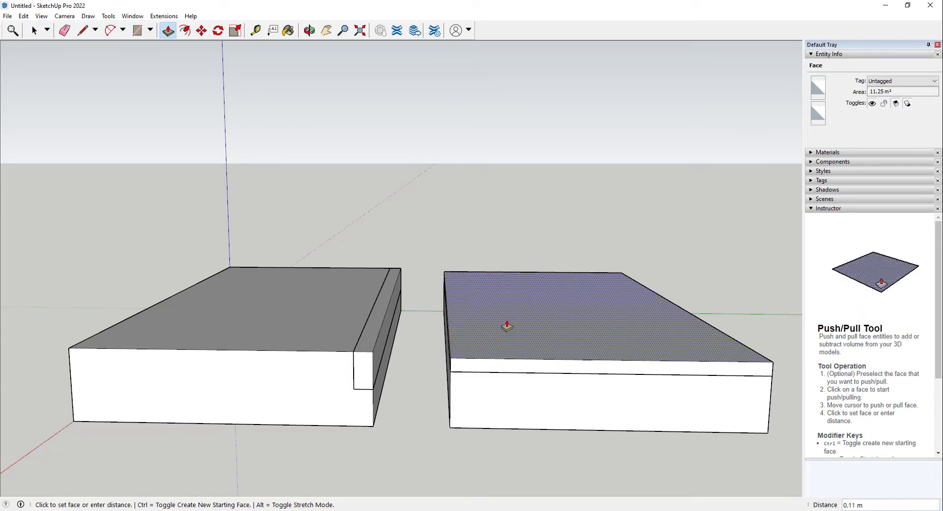
click(373, 354)
key(space)
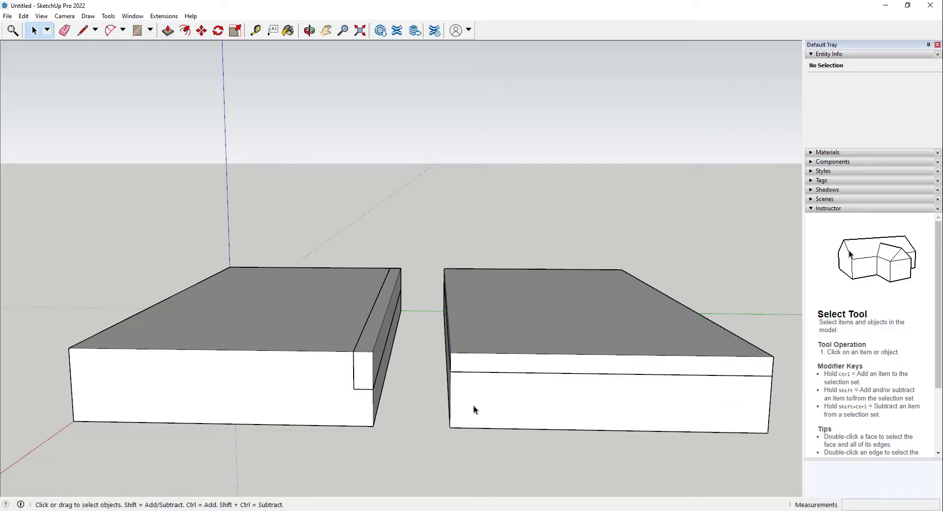
Step: Select the entire slab on top of the second box and convert it into its own component
middle_drag(473, 405, 473, 375)
scroll(474, 375, up, 5)
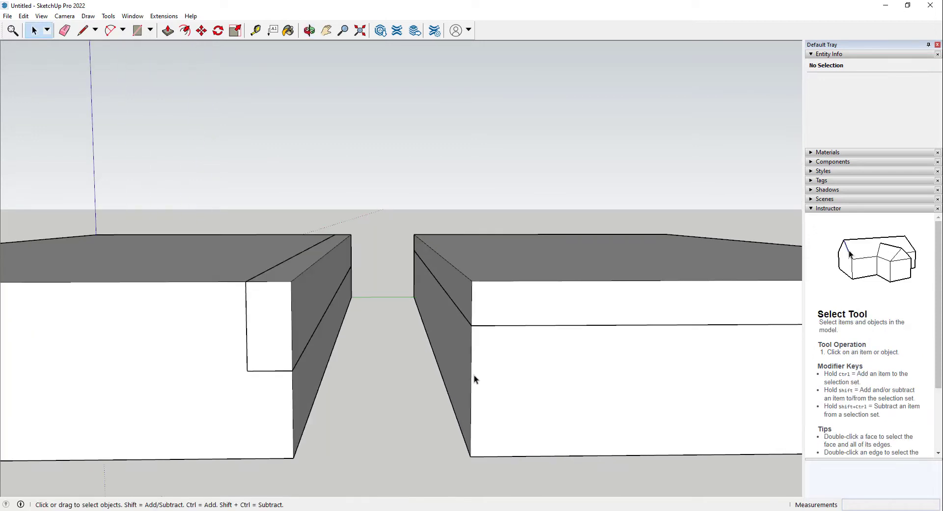
triple_click(578, 298)
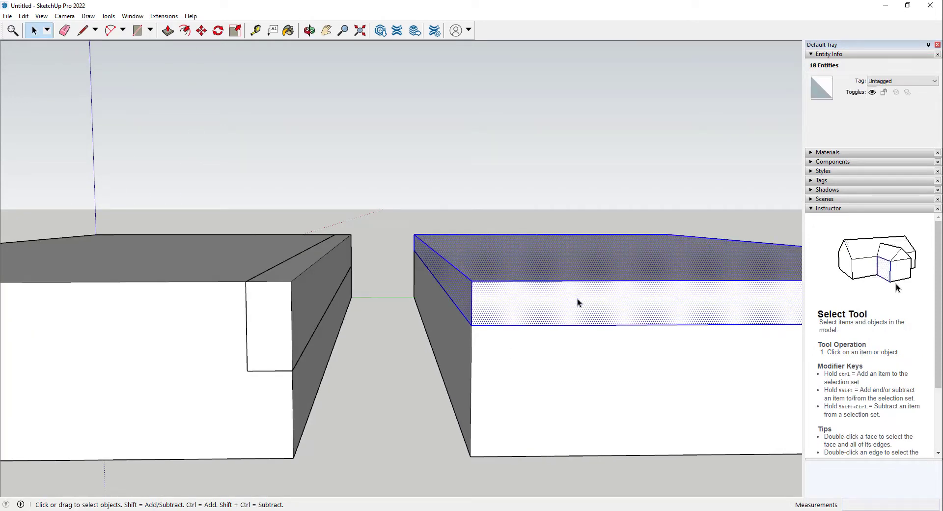
key(g)
click(482, 362)
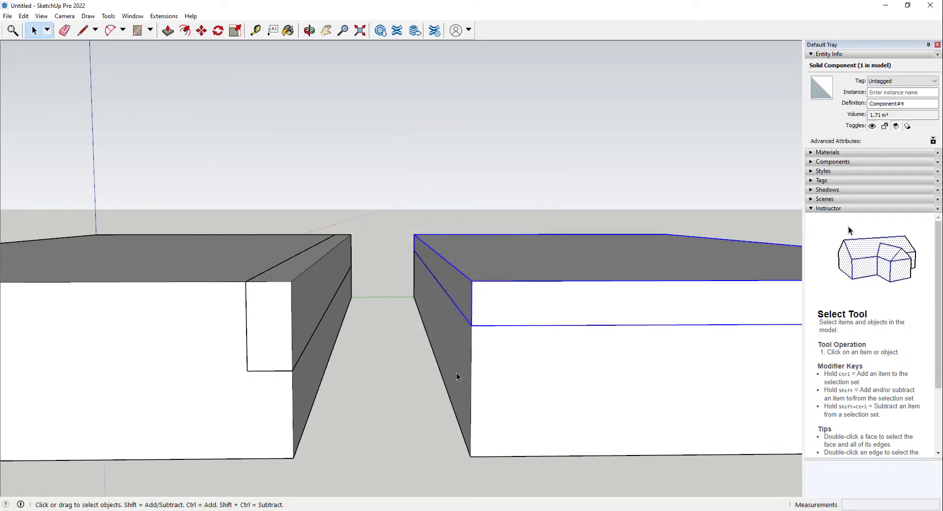
Step: Open the lower box component of the second box for editing and select its side face toward the gap
click(474, 371)
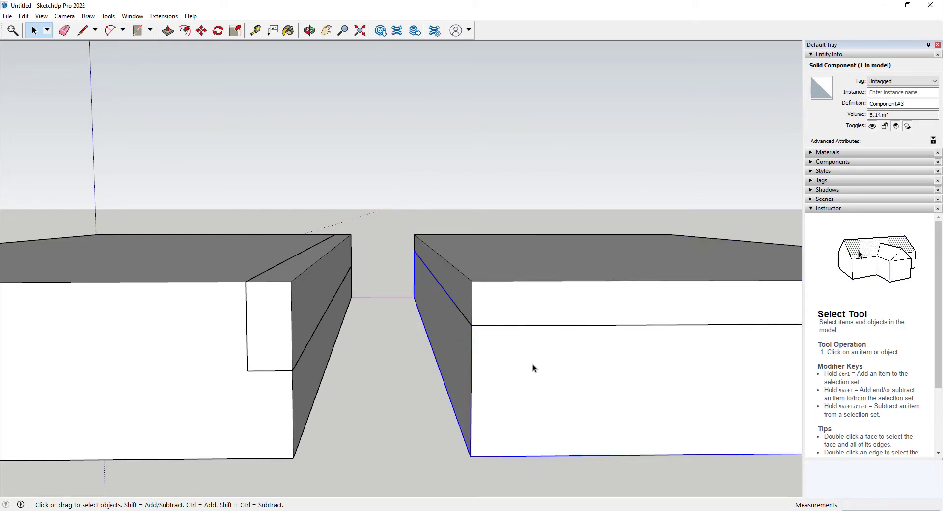
double_click(532, 365)
click(513, 372)
click(456, 366)
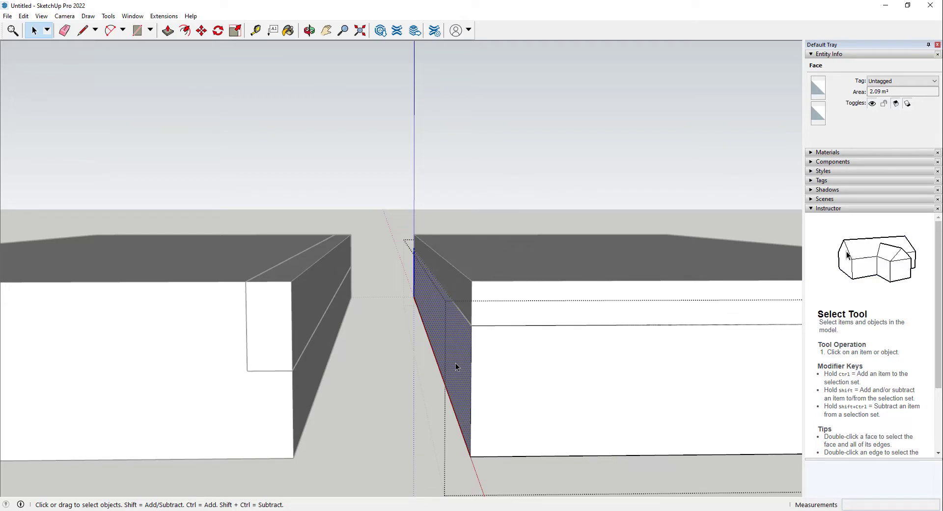
key(l)
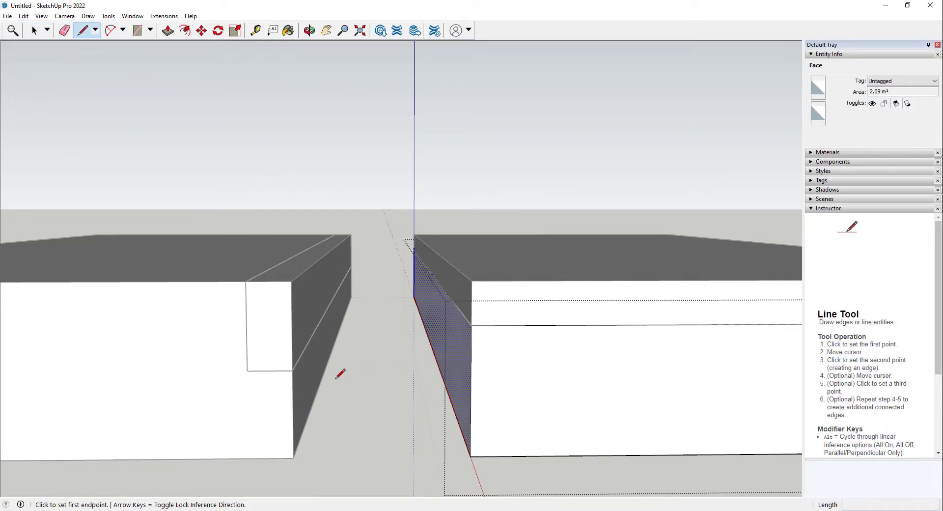
click(293, 369)
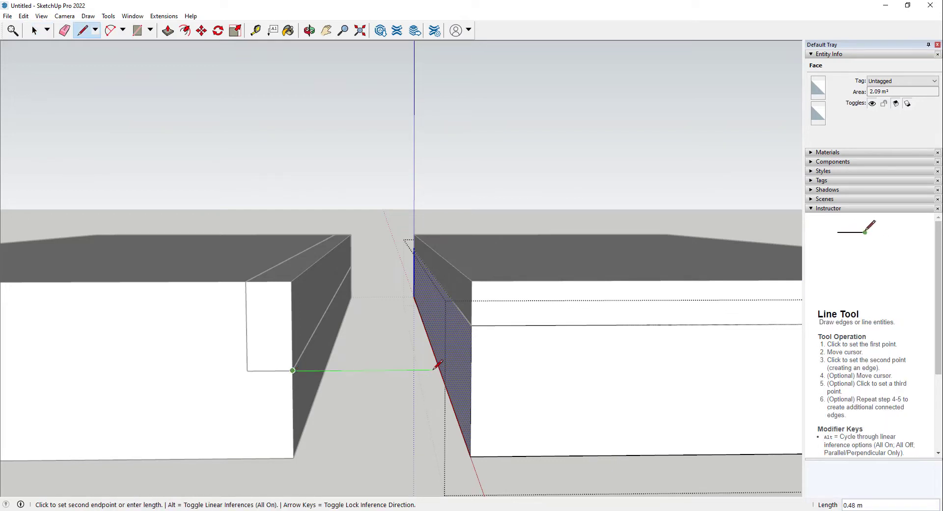
key(Escape)
key(space)
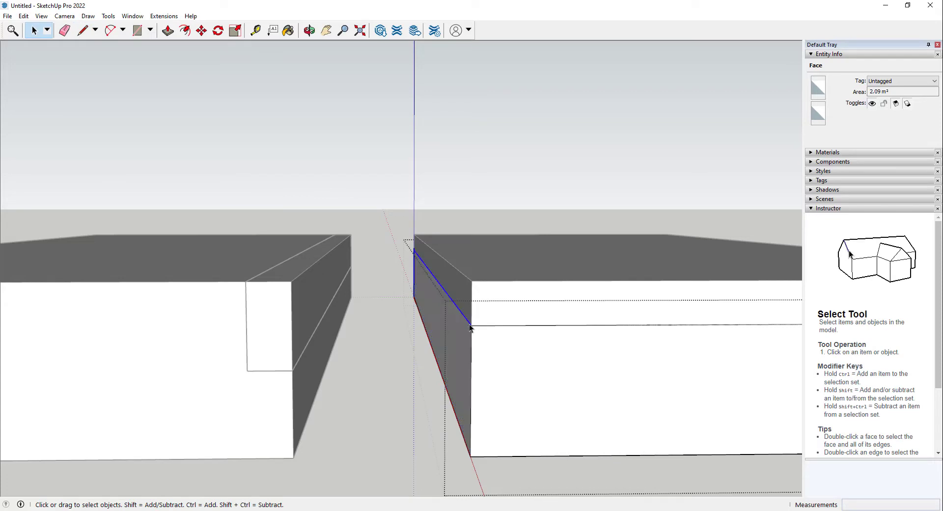
Step: Copy the upper edge of the side face straight down to the level of the first box's notch bottom
click(470, 327)
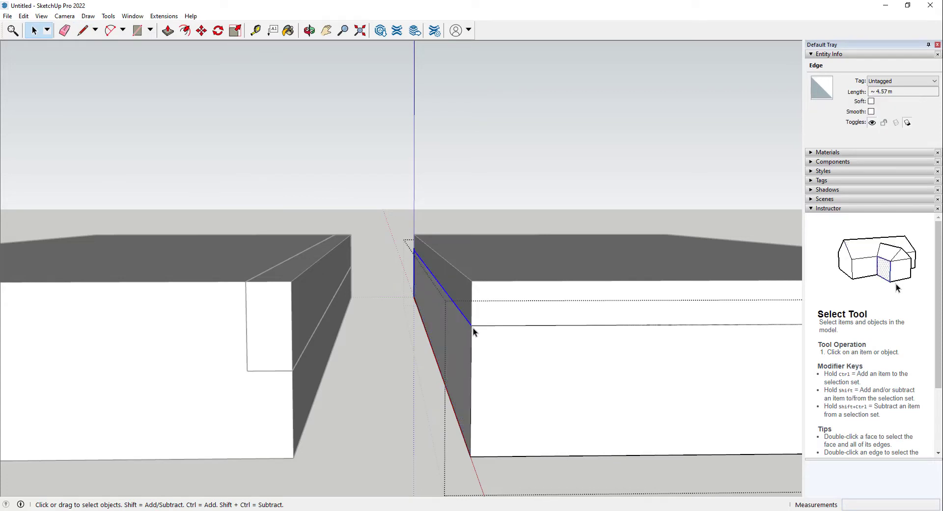
key(m)
key(ctrl)
click(470, 325)
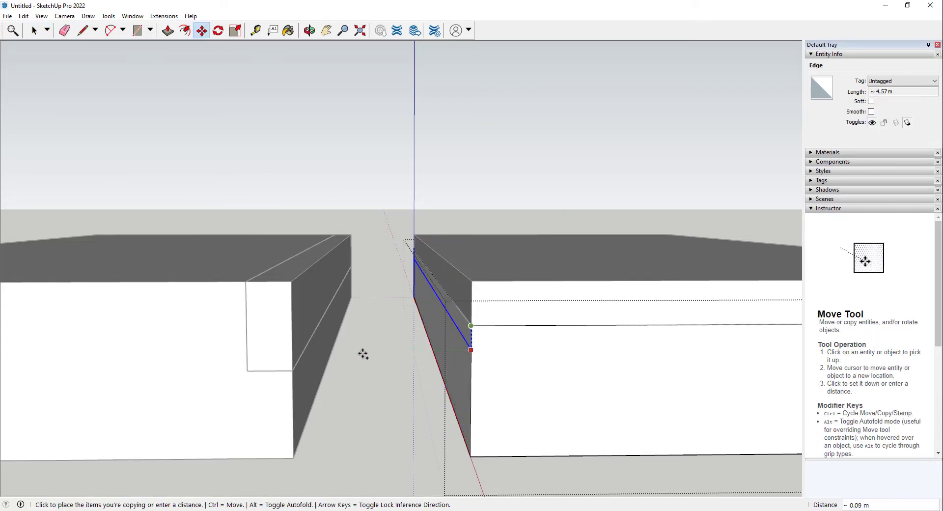
click(295, 368)
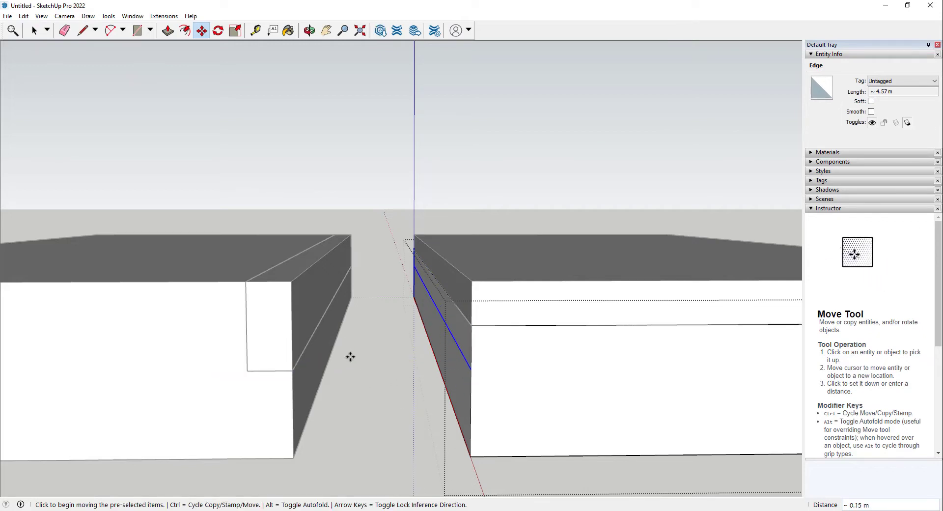
Step: Push the upper strip of the side face inward by 6" to cut a notch, and exit the component
key(space)
key(p)
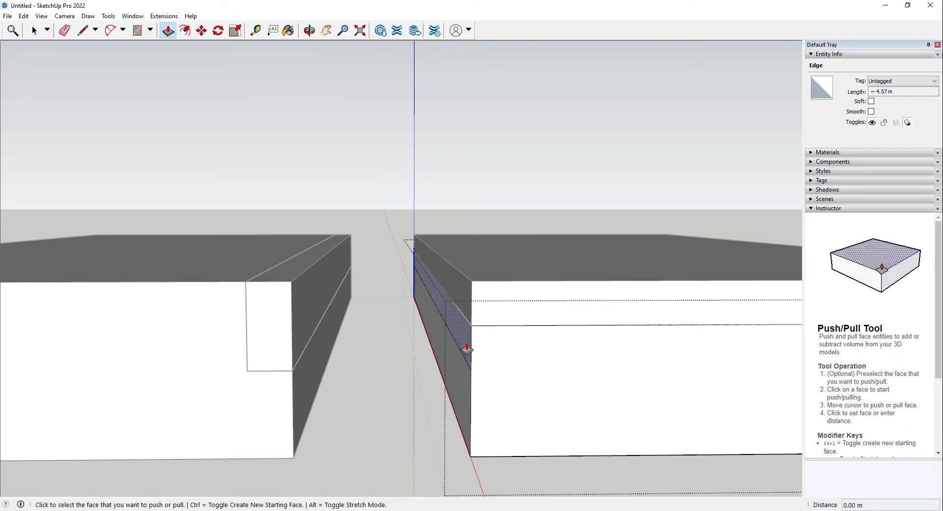
click(464, 345)
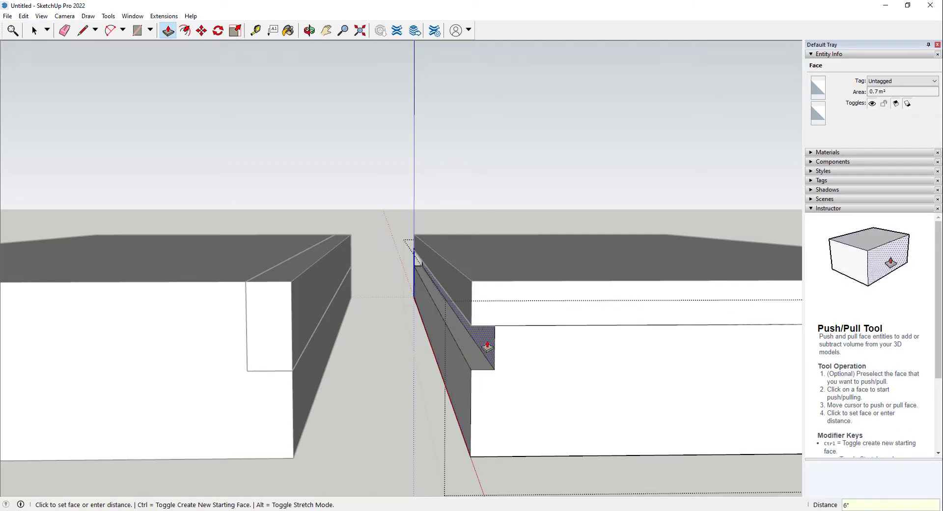
click(487, 347)
key(space)
middle_drag(486, 344, 543, 235)
click(488, 318)
Step: Inside the top slab component, copy the gap-side bottom edge inward to the inner edge of the notch
double_click(488, 318)
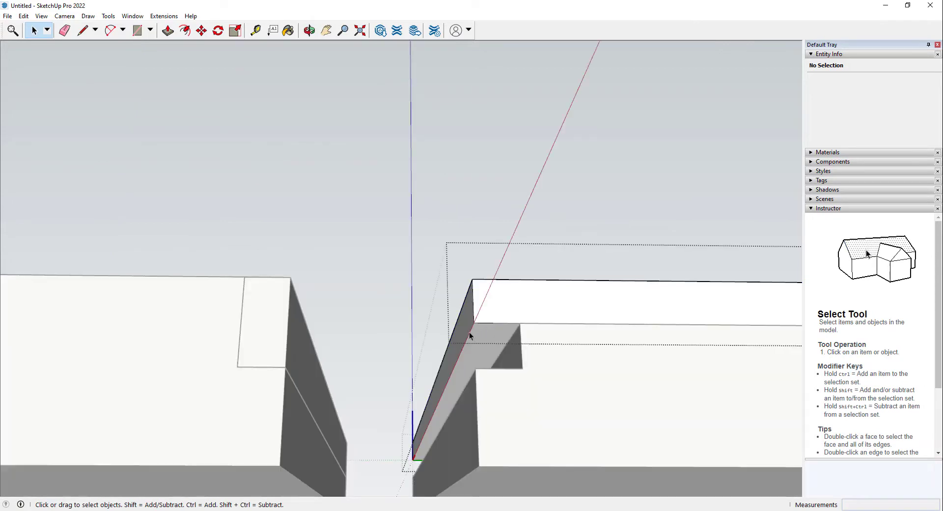
click(470, 336)
key(m)
key(ctrl)
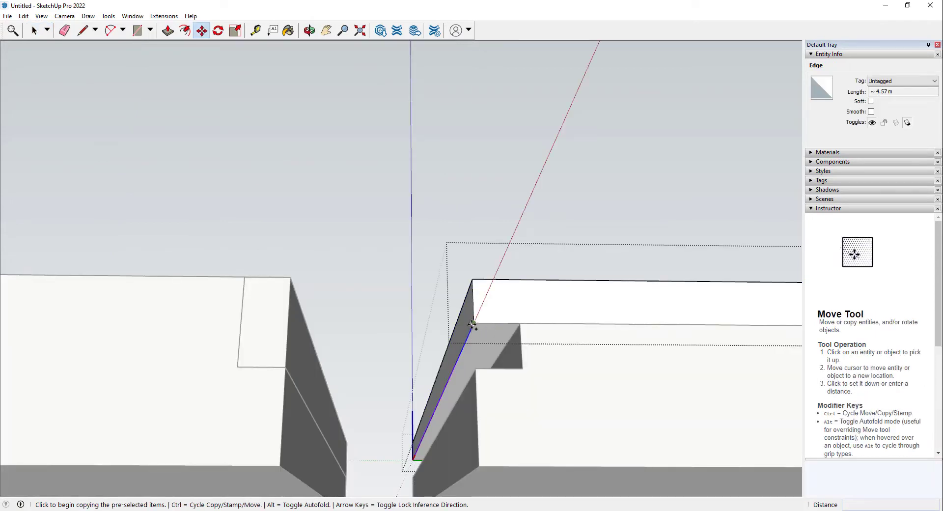
click(473, 322)
click(521, 326)
Step: Push/Pull the slab's bottom strip down to fill the notch and exit the component
key(space)
key(p)
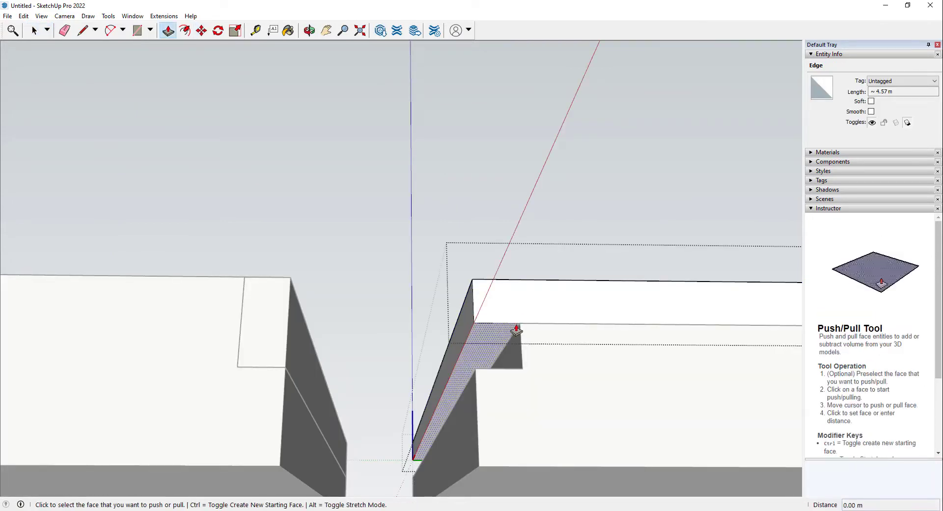
click(491, 336)
click(477, 366)
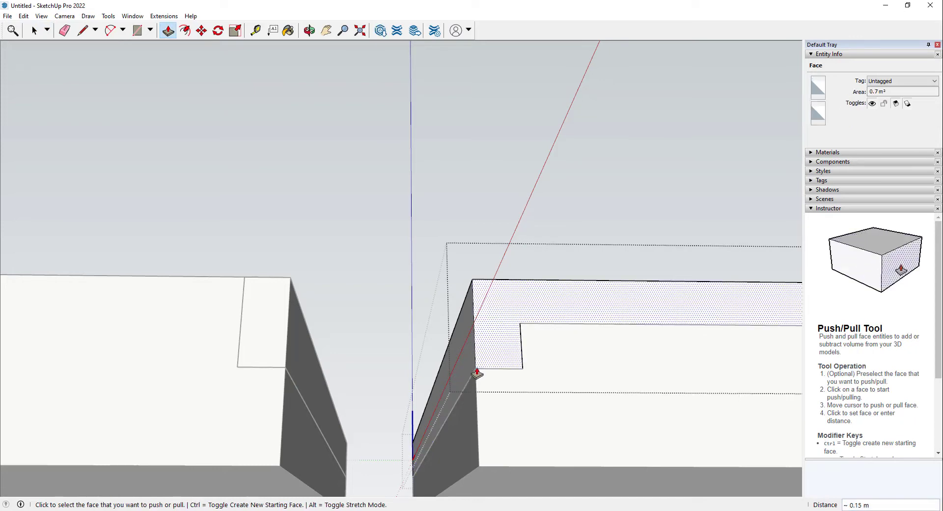
key(space)
middle_drag(494, 313, 496, 460)
click(419, 405)
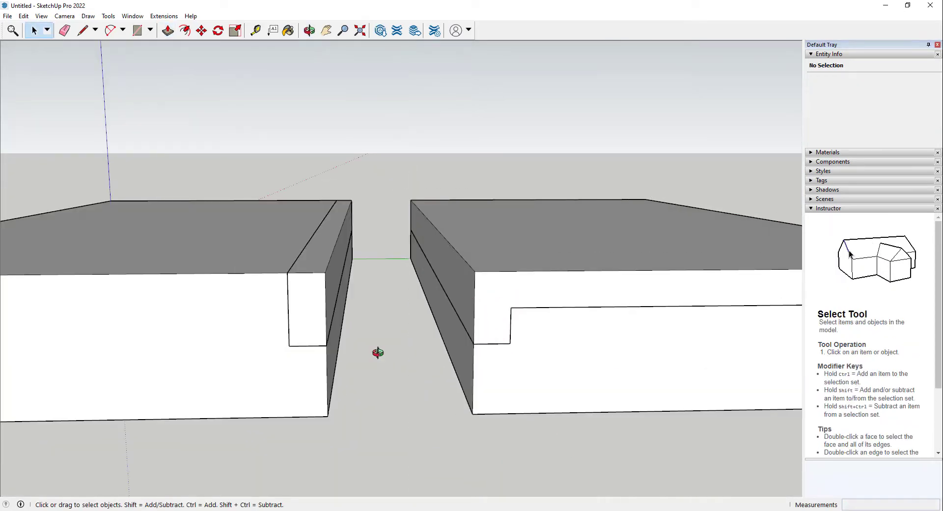
Step: Inside the first notched box component, push the top face down by 3"
middle_drag(378, 352, 406, 363)
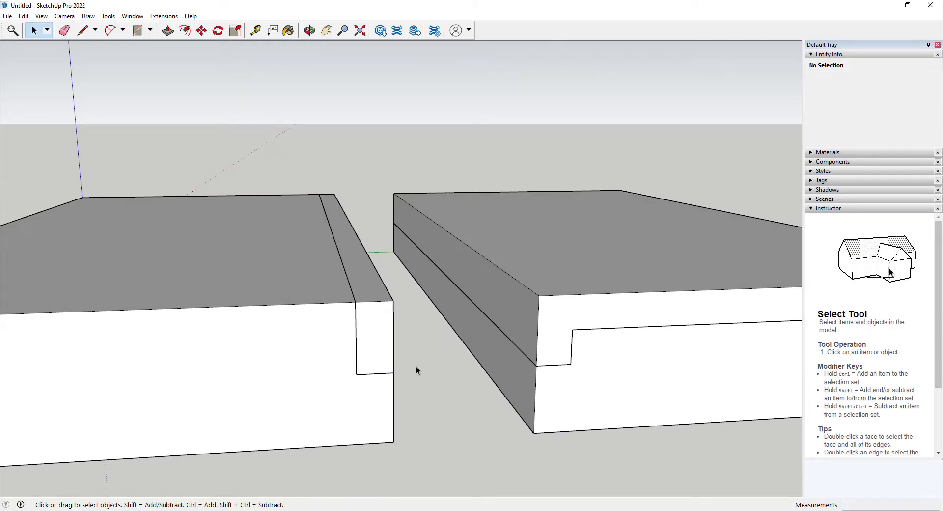
middle_drag(416, 366, 440, 362)
shift+middle_drag(353, 385, 482, 375)
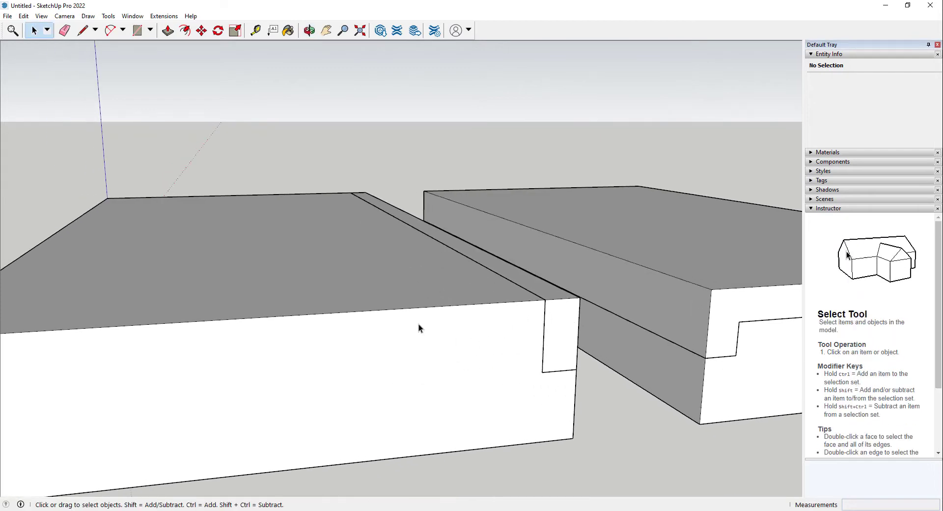
double_click(411, 303)
key(p)
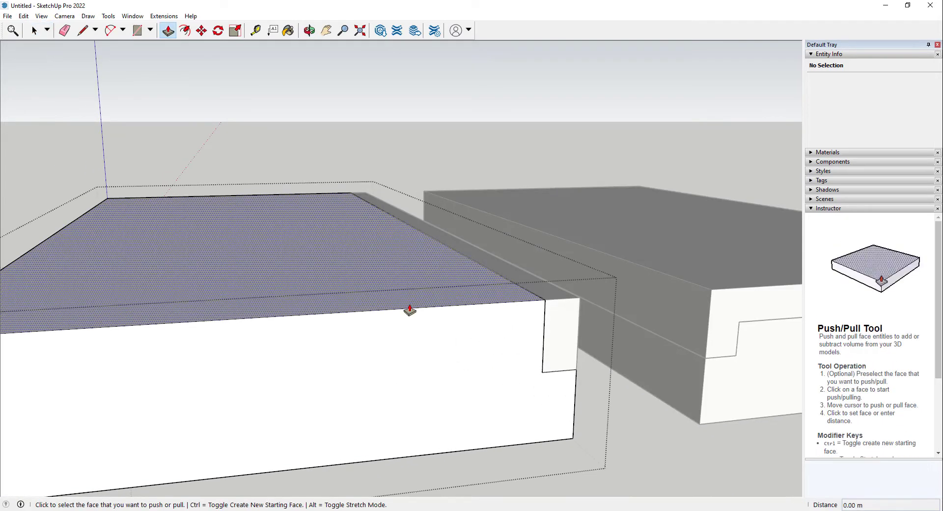
click(410, 310)
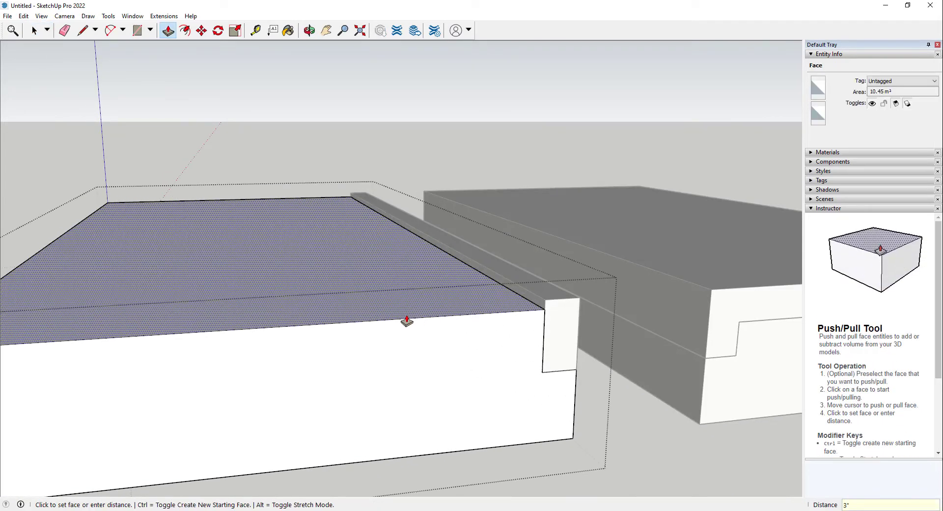
key(Return)
middle_drag(406, 321, 465, 307)
scroll(468, 310, down, 3)
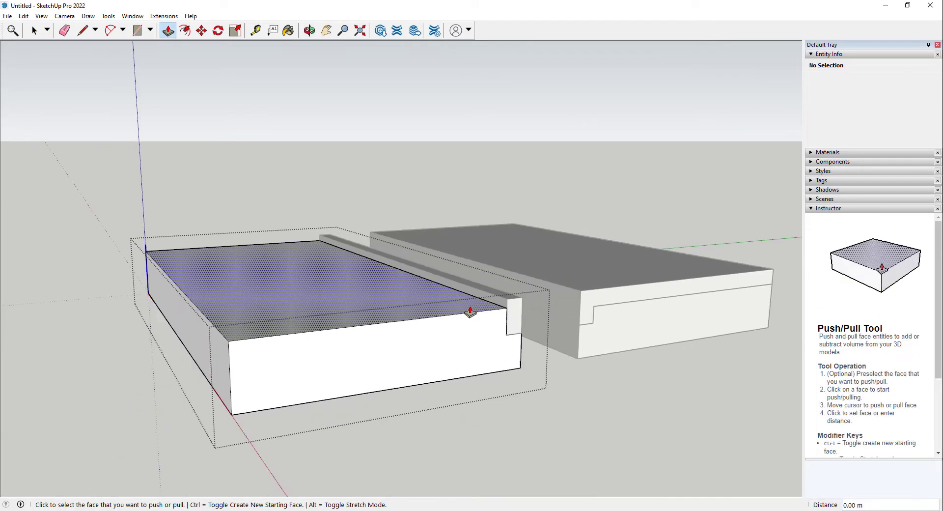
key(space)
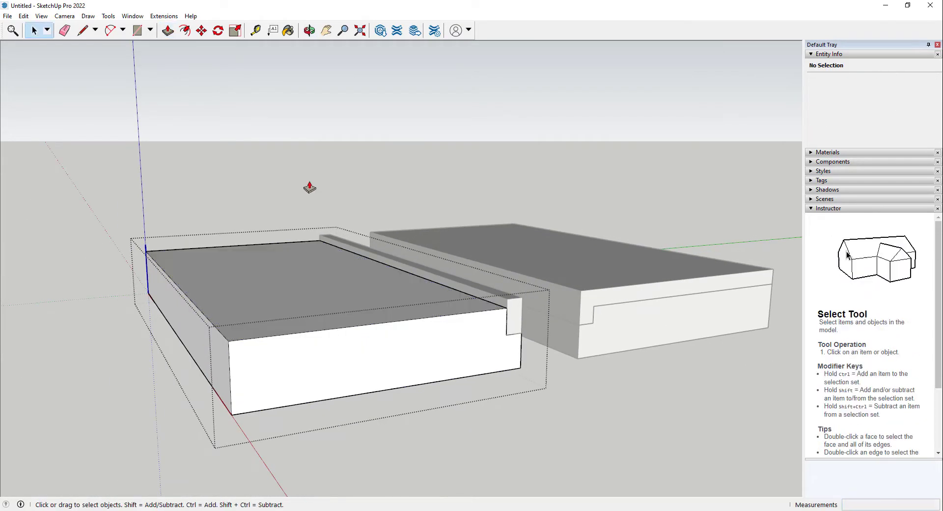
Step: Draw a rectangle over the first box's lowered top and Push/Pull it up flush with the filler block
key(r)
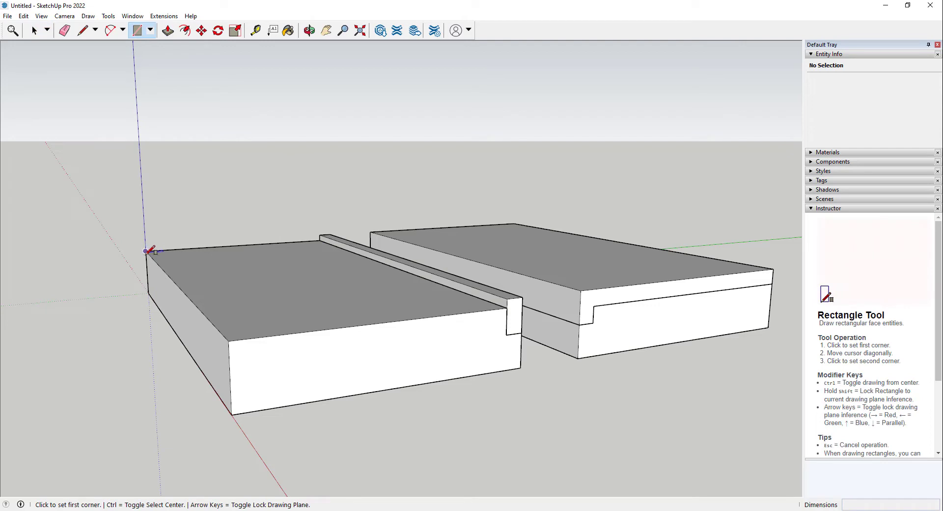
click(146, 251)
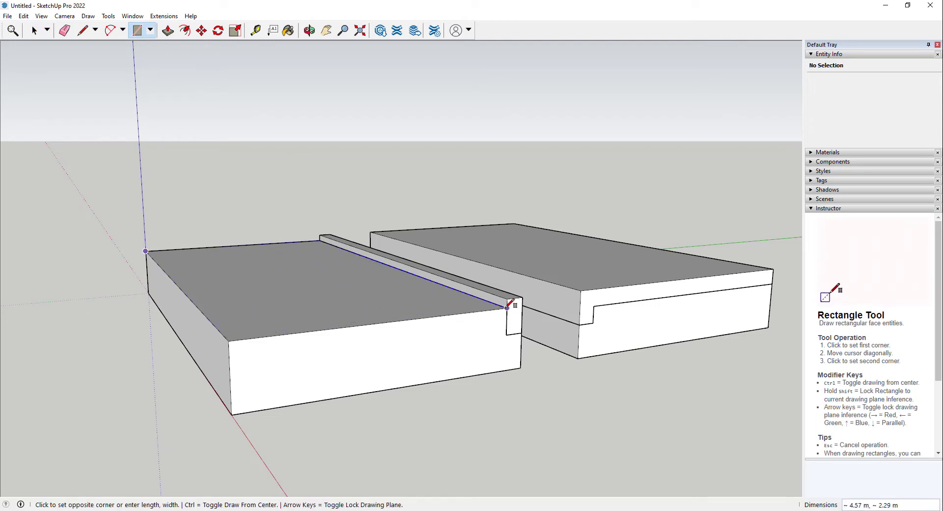
click(508, 307)
key(p)
click(507, 305)
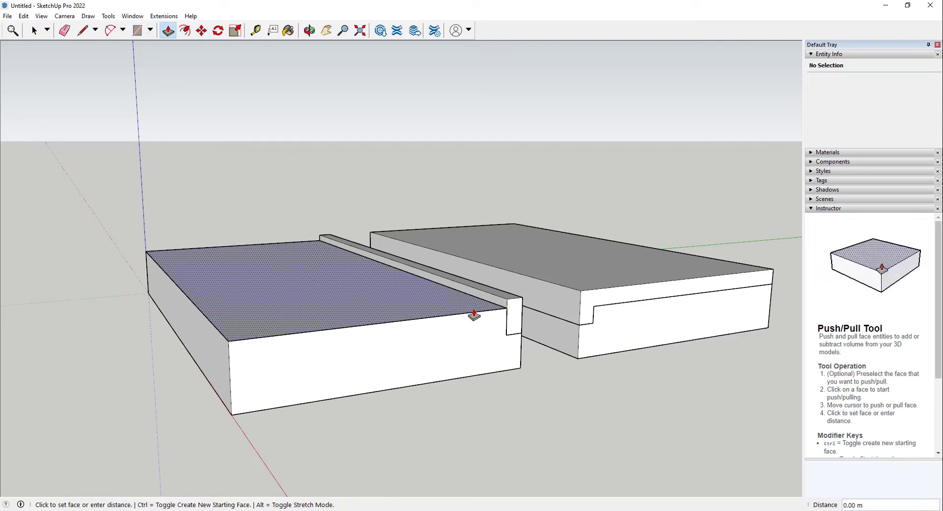
click(509, 307)
key(space)
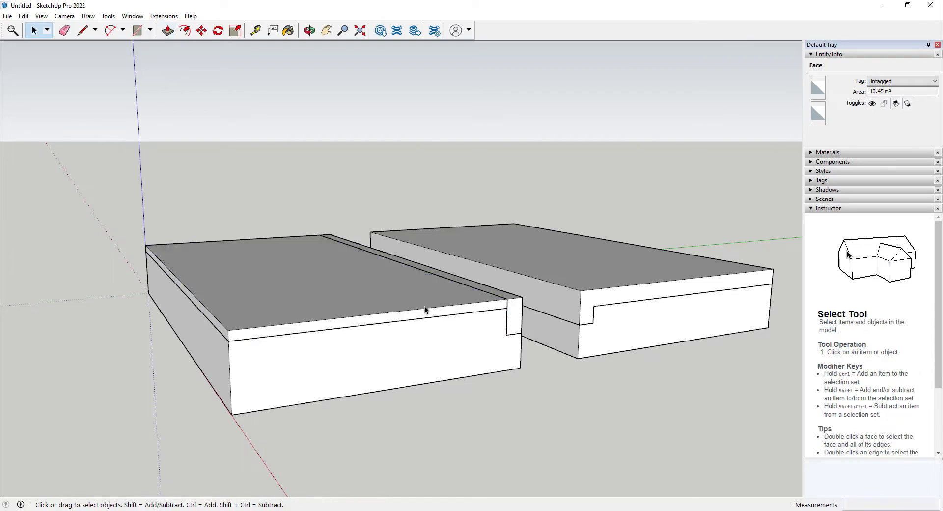
Step: Select the entire new slab on the first box and convert it into its own component
double_click(425, 309)
key(g)
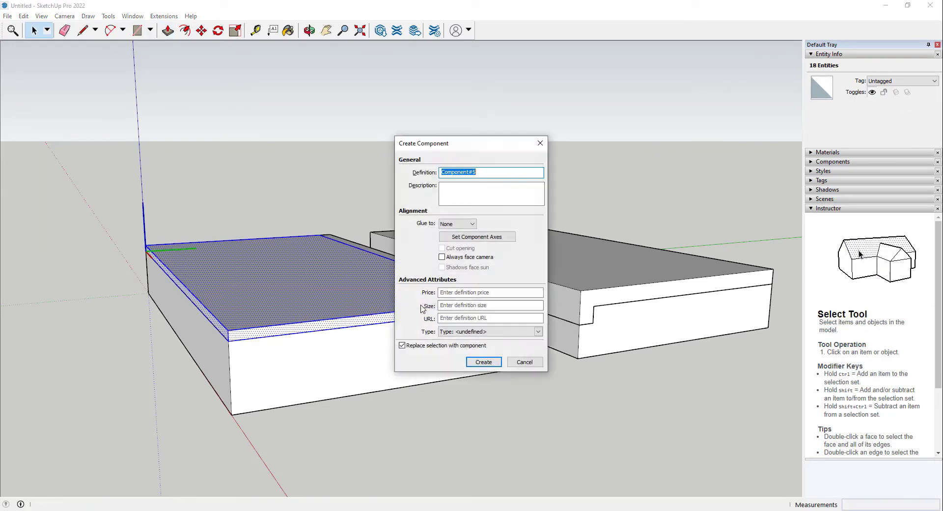
click(478, 361)
Step: Draw a ground-level rectangle filling the gap between the two boxes along their full length
middle_drag(534, 368, 434, 300)
key(r)
click(441, 372)
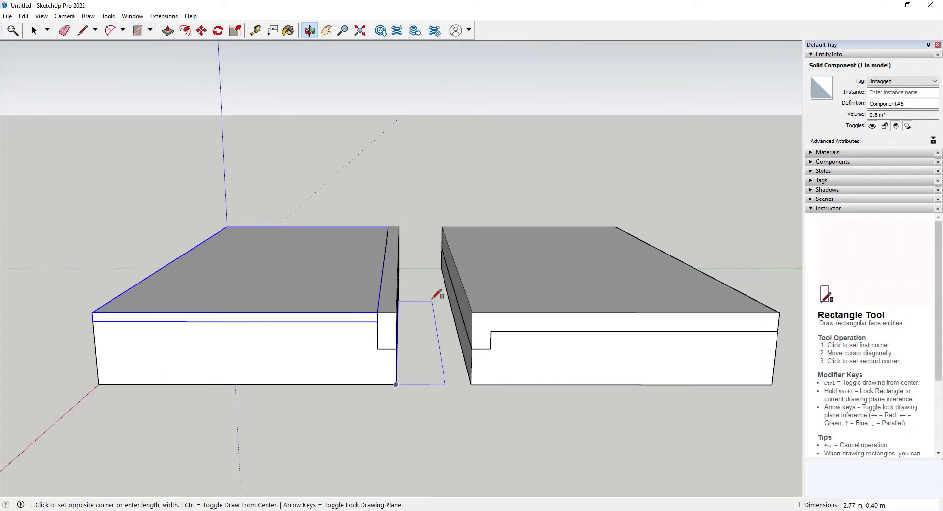
click(441, 268)
Step: Push/Pull the gap rectangle up about 0.16 m, keeping it below the notch level
key(space)
key(p)
click(419, 344)
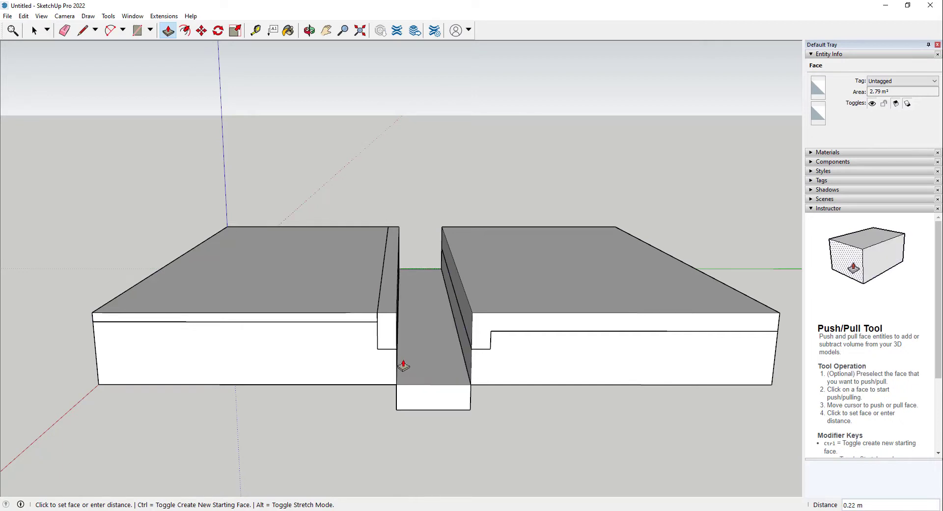
scroll(402, 366, up, 5)
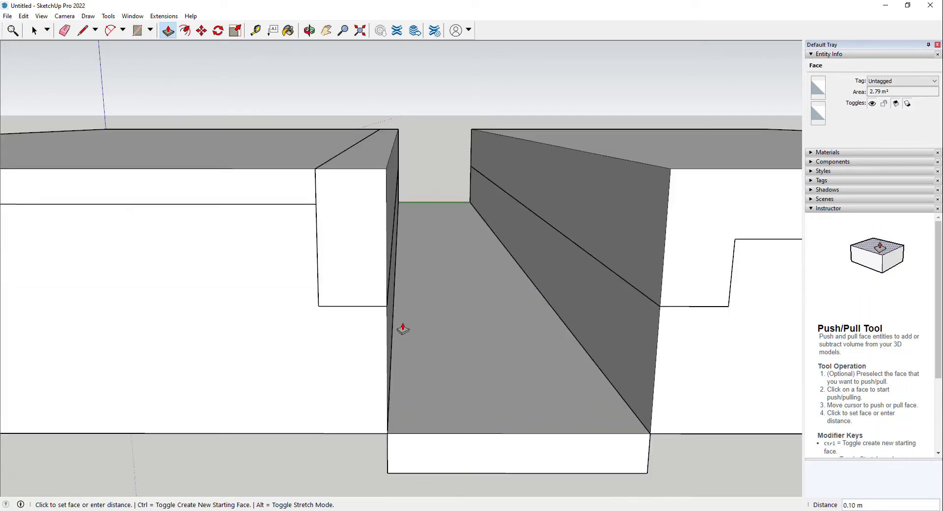
click(449, 265)
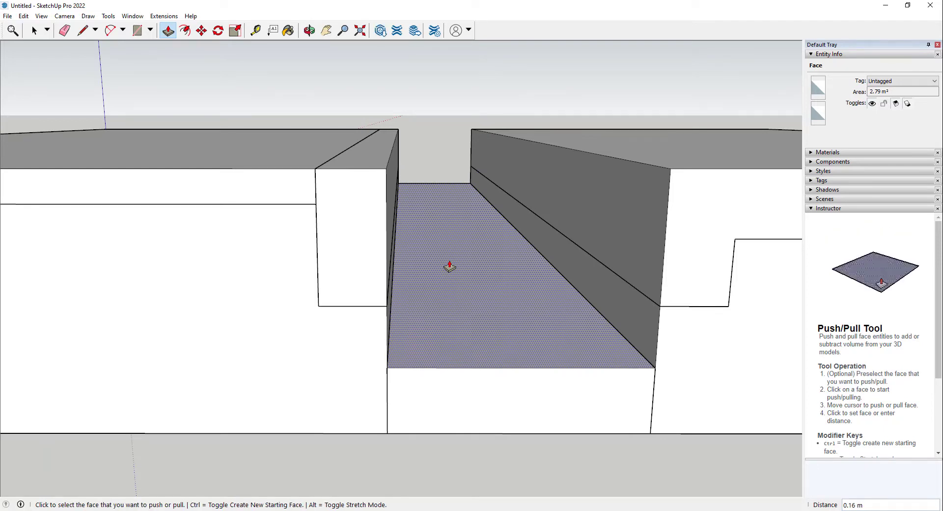
key(space)
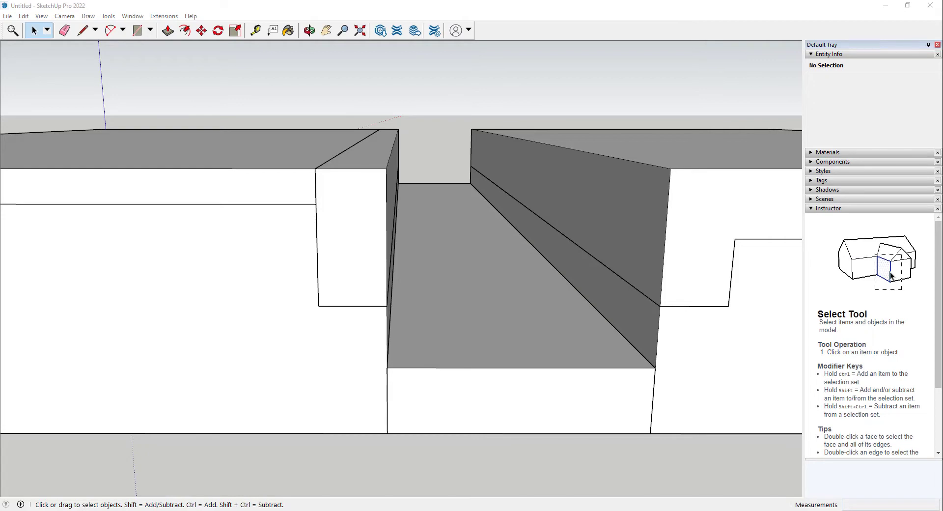
Step: Select the entire block in the gap and convert it into its own component
triple_click(505, 418)
key(g)
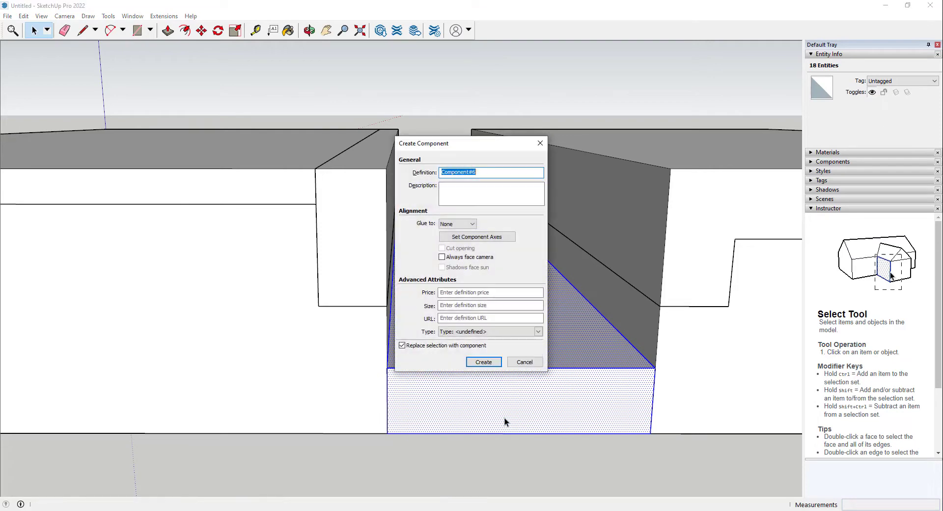
click(480, 361)
Step: Draw a vertical rectangle 0.61 m wide and about 0.30 m high across the gap, standing on the lower block's front top edge
middle_drag(408, 370, 449, 402)
scroll(372, 391, down, 5)
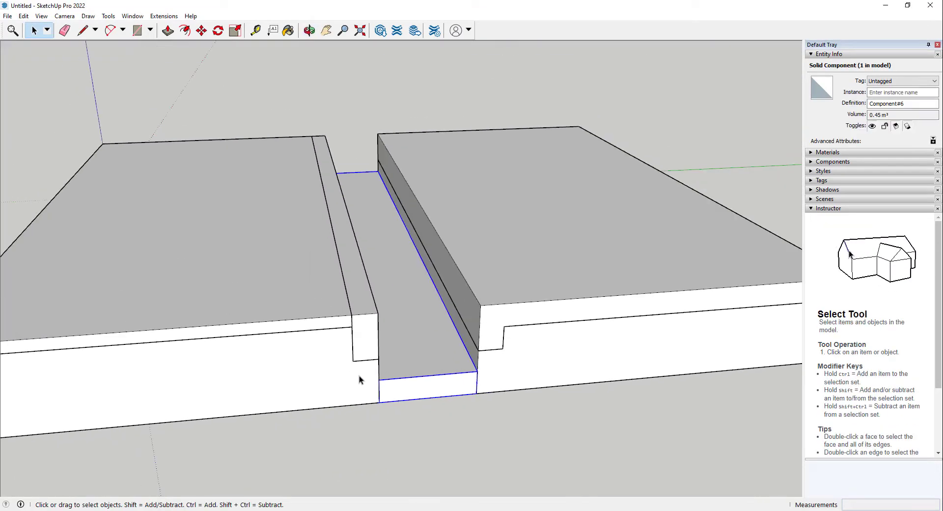
middle_drag(358, 375, 318, 399)
click(382, 447)
key(r)
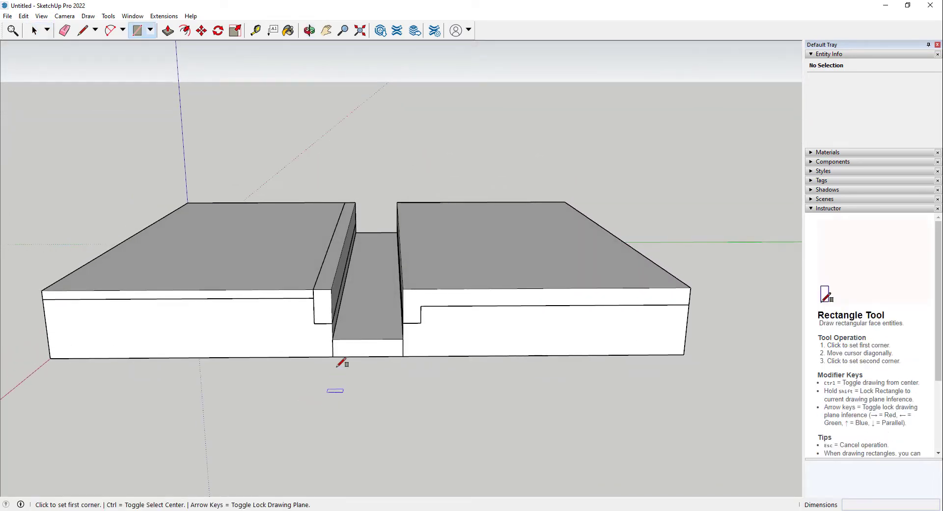
click(333, 339)
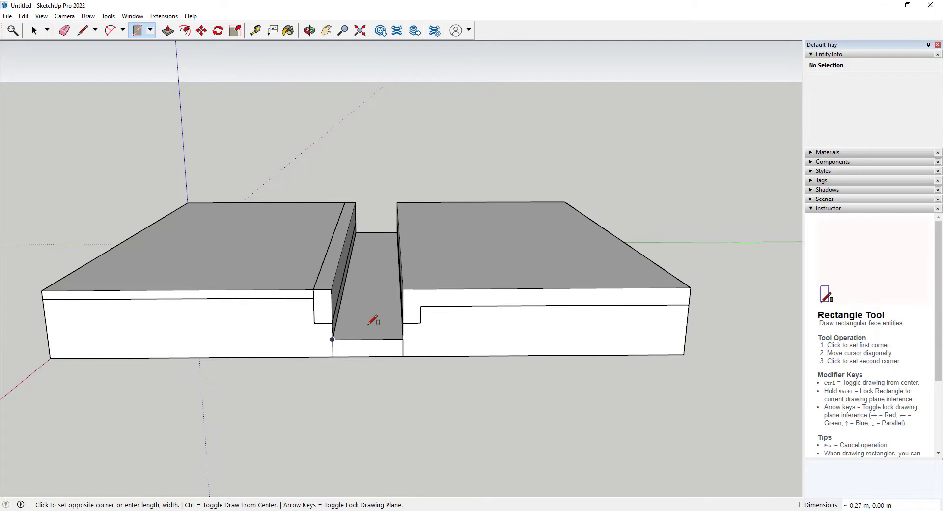
click(403, 304)
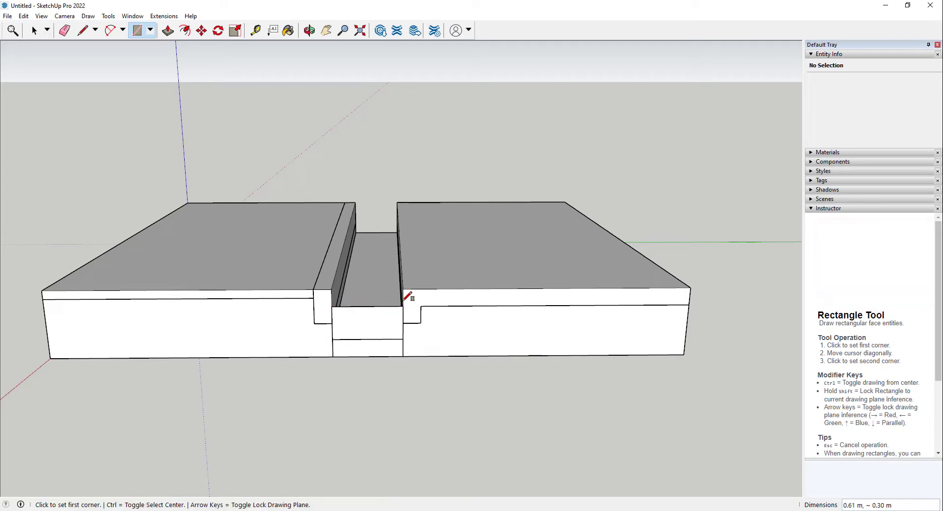
Step: Push/Pull the new rectangle back to the far end of the boxes to form the gap's upper block
key(p)
click(381, 319)
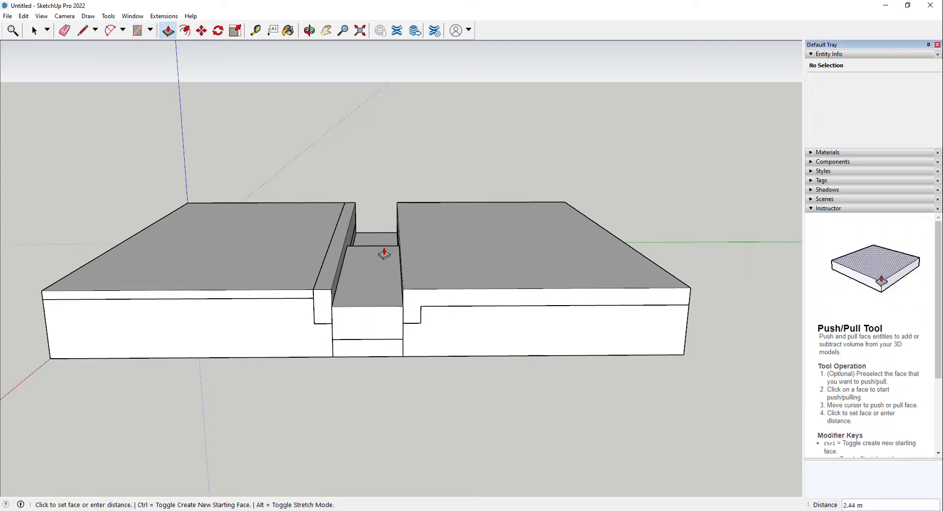
click(405, 207)
key(space)
Step: Sketch a shallow sagging freehand curve between the two top corners of the upper gap block's front face
middle_drag(375, 370, 373, 267)
scroll(372, 251, up, 5)
scroll(372, 252, up, 1)
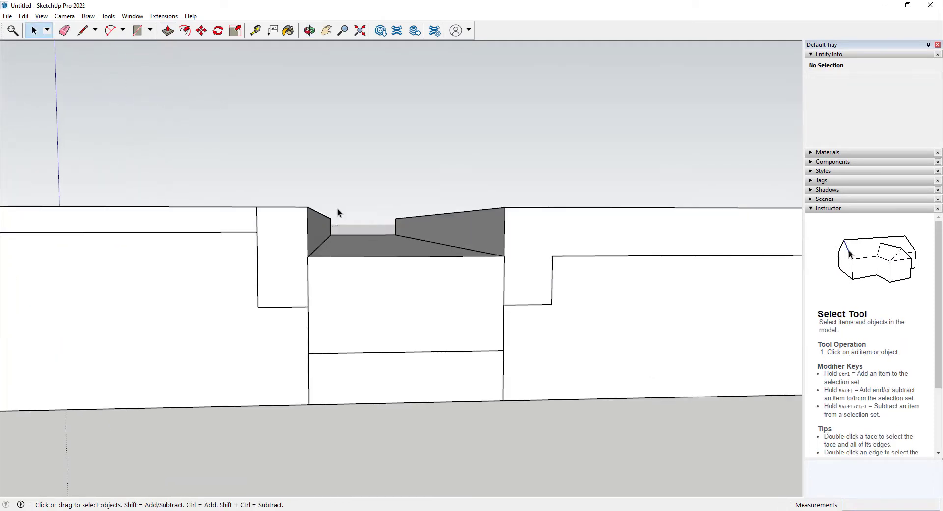
click(97, 30)
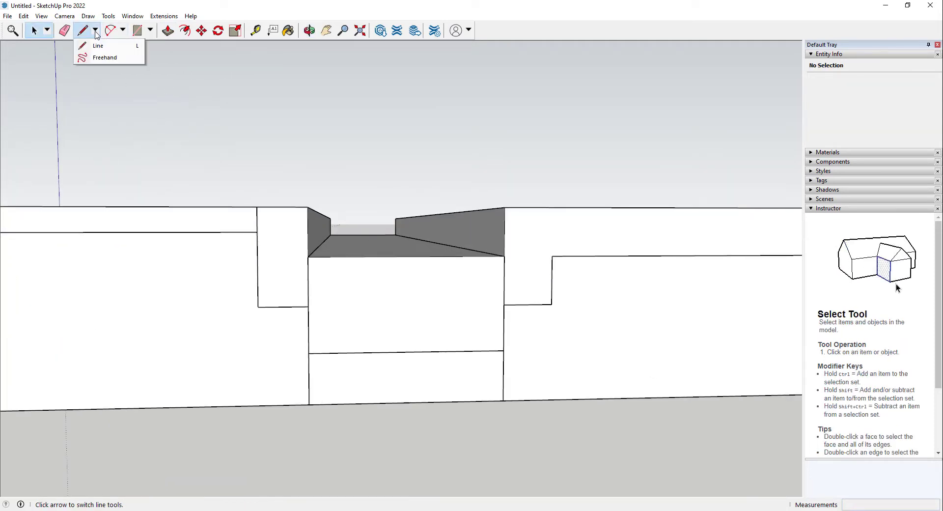
click(100, 58)
drag(309, 257, 335, 267)
drag(397, 266, 446, 267)
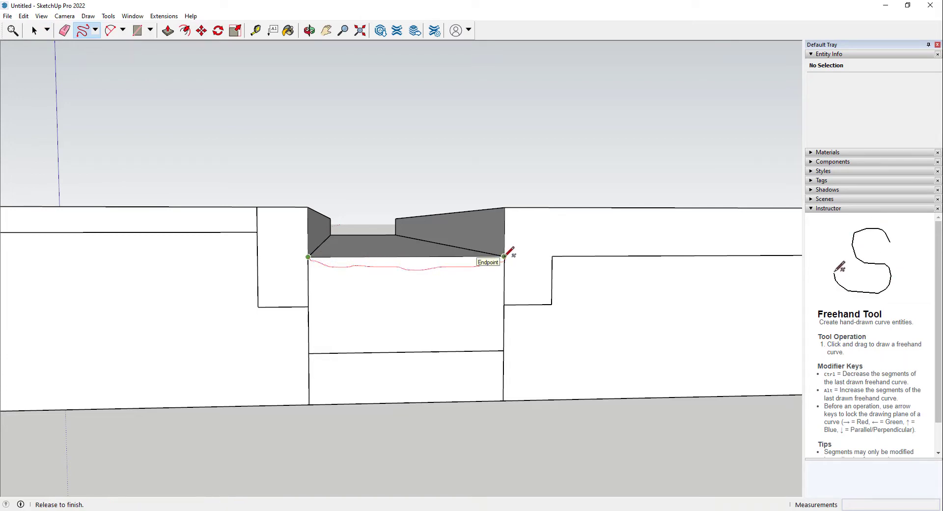
drag(504, 256, 505, 256)
key(ctrl+z)
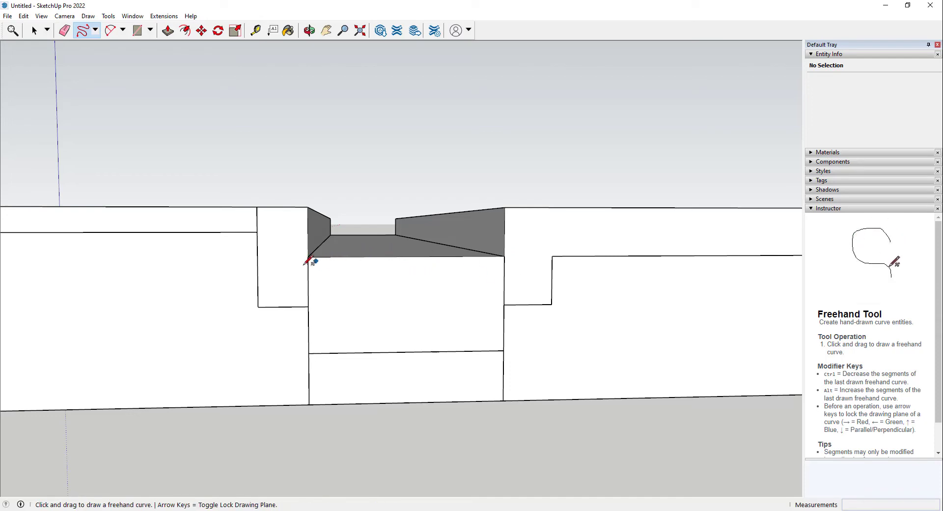
drag(309, 256, 379, 265)
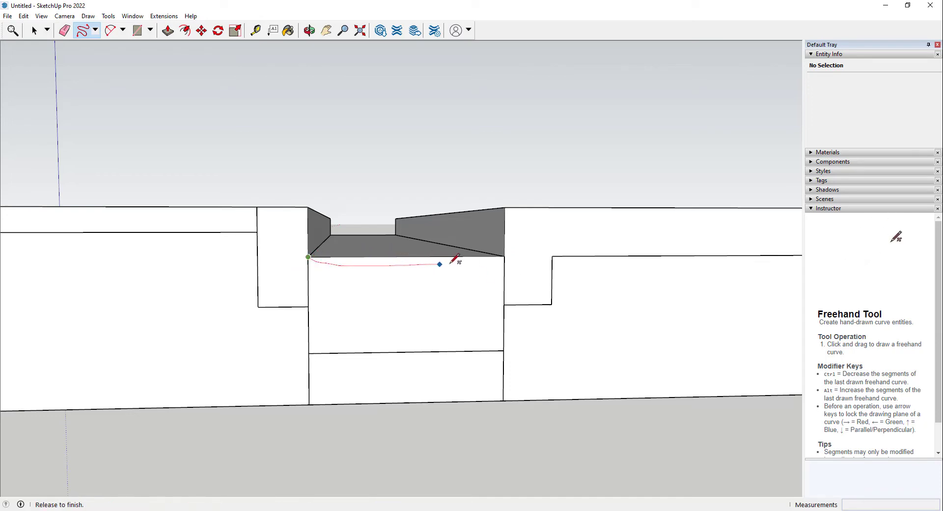
drag(508, 254, 505, 256)
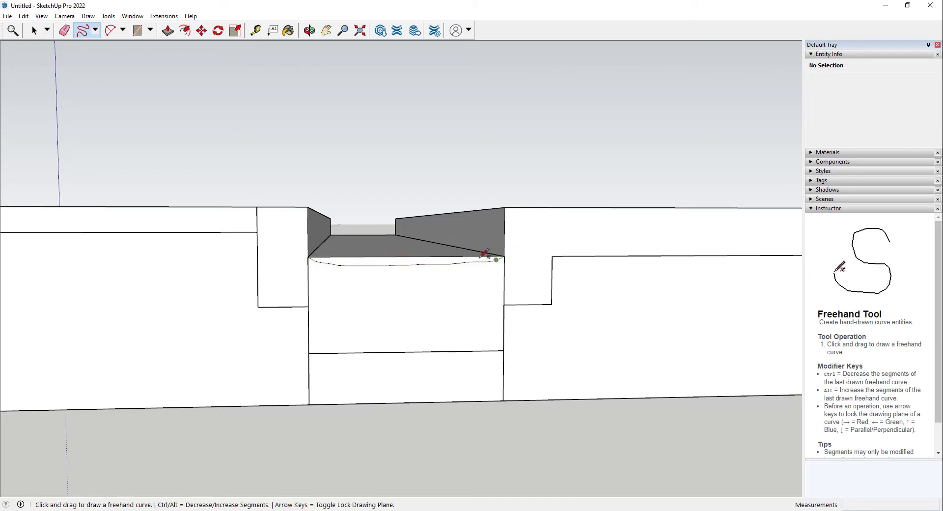
Step: Push/Pull the thin face above the curve through to the far end, carving a concave channel along the gap block
key(space)
key(p)
click(389, 262)
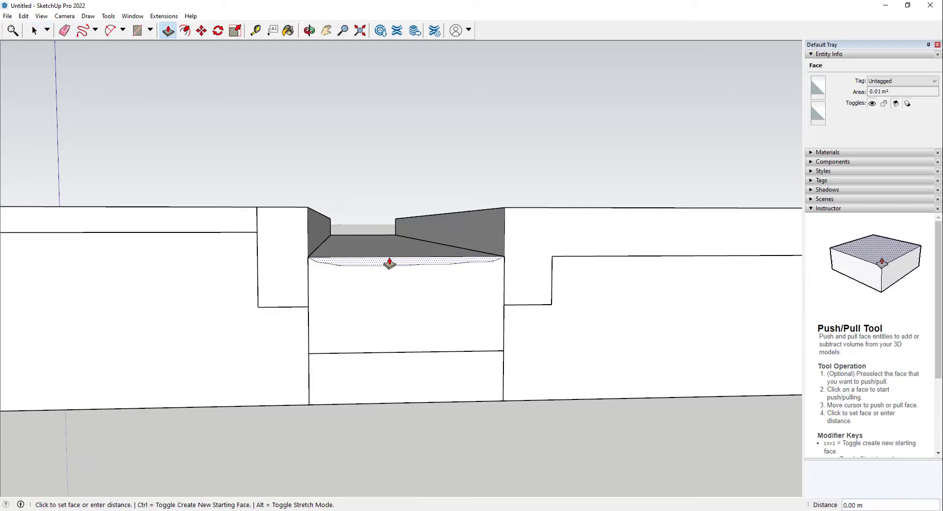
click(363, 236)
middle_drag(391, 262, 409, 302)
key(space)
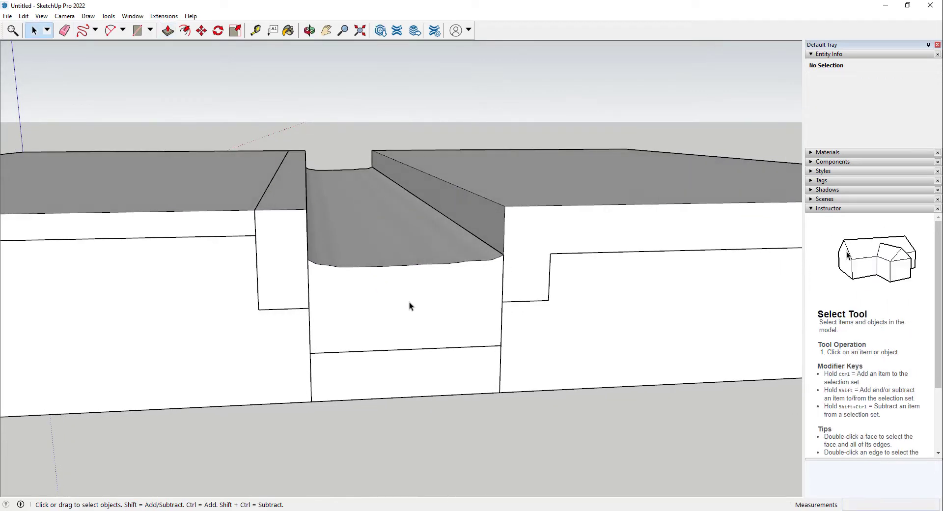
Step: Inside the second box's top slab component, copy the gap-side top edge about 0.15 m along the green axis, aligned with the notch corner
scroll(396, 315, down, 7)
scroll(349, 294, down, 3)
middle_drag(240, 343, 310, 340)
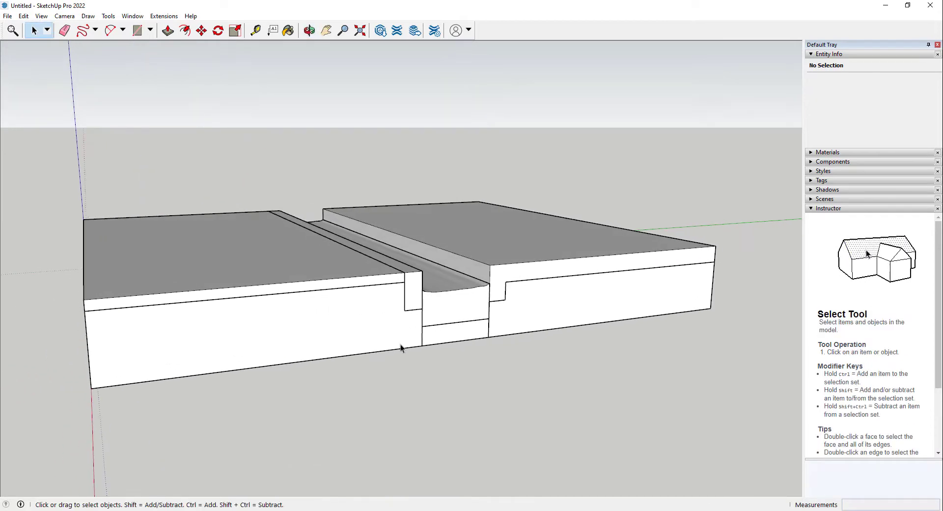
middle_drag(399, 345, 332, 362)
scroll(421, 323, up, 4)
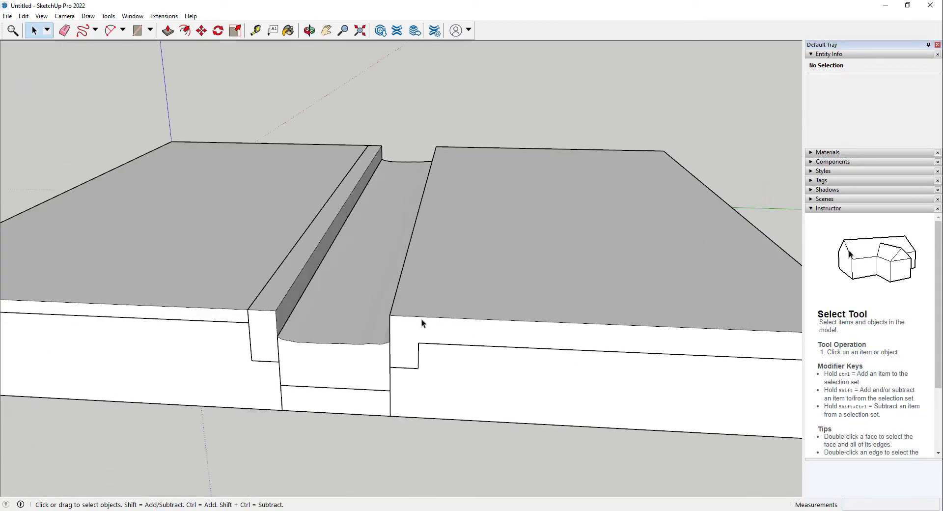
scroll(422, 324, up, 2)
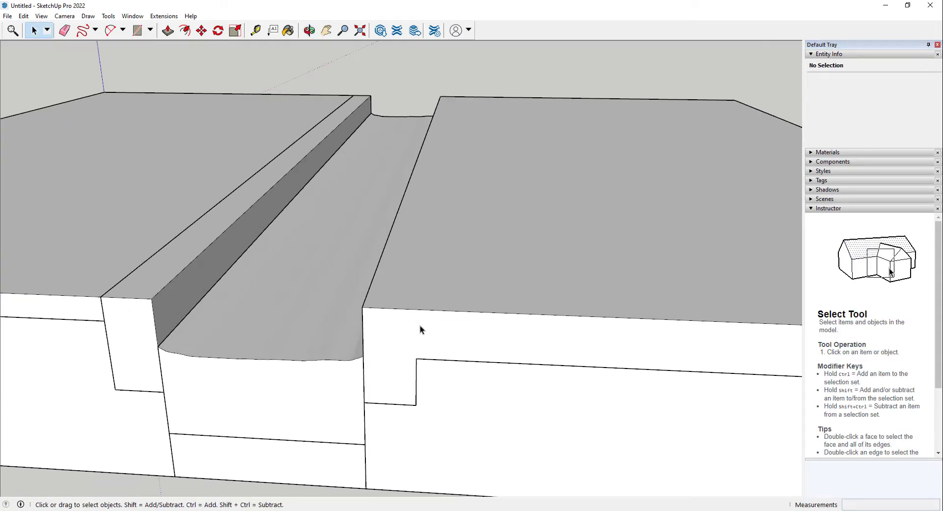
middle_drag(440, 289, 513, 289)
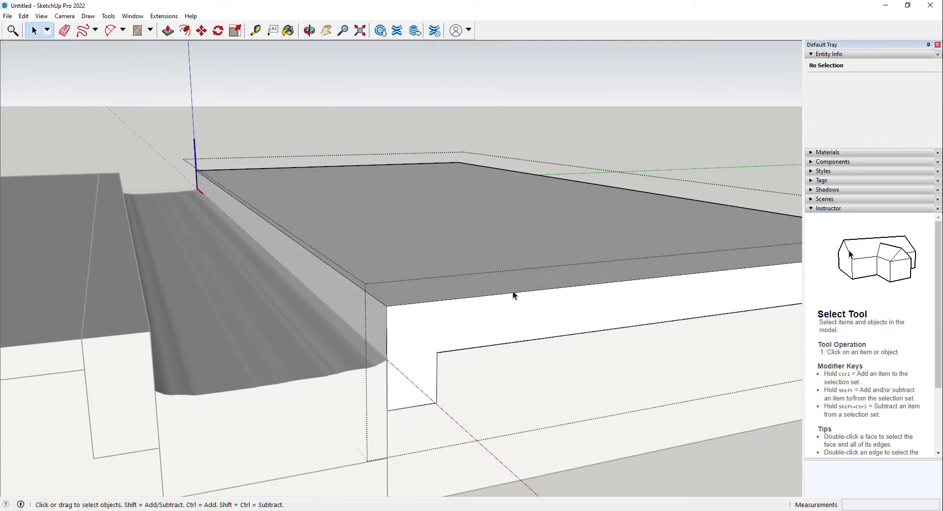
key(m)
key(space)
click(385, 310)
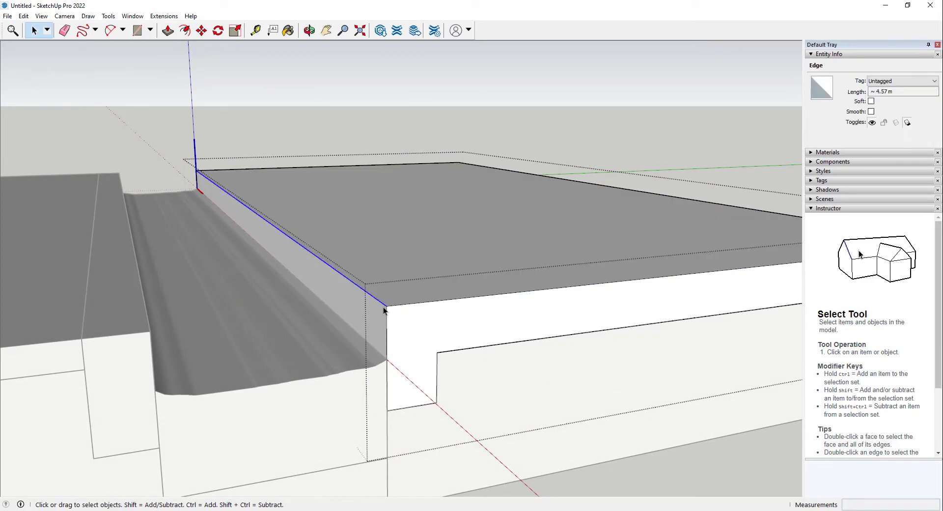
key(m)
key(ctrl)
click(386, 306)
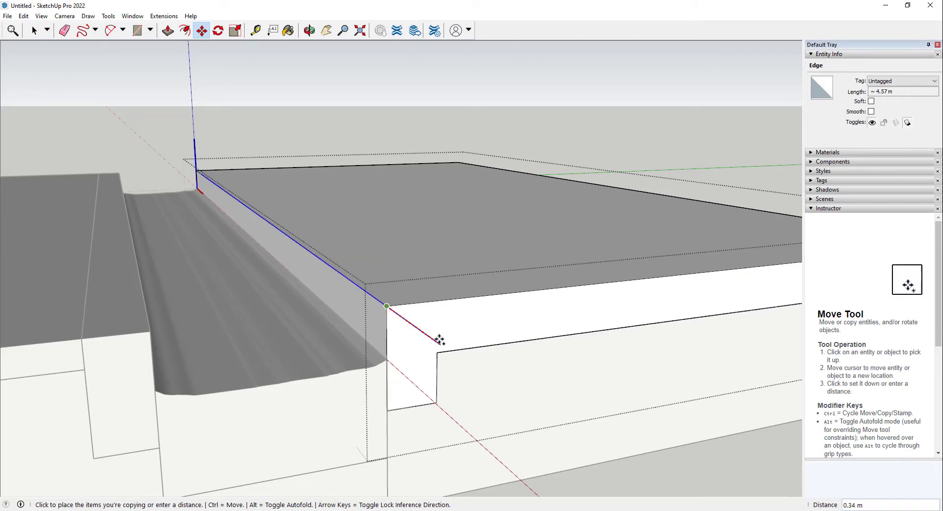
key(Left)
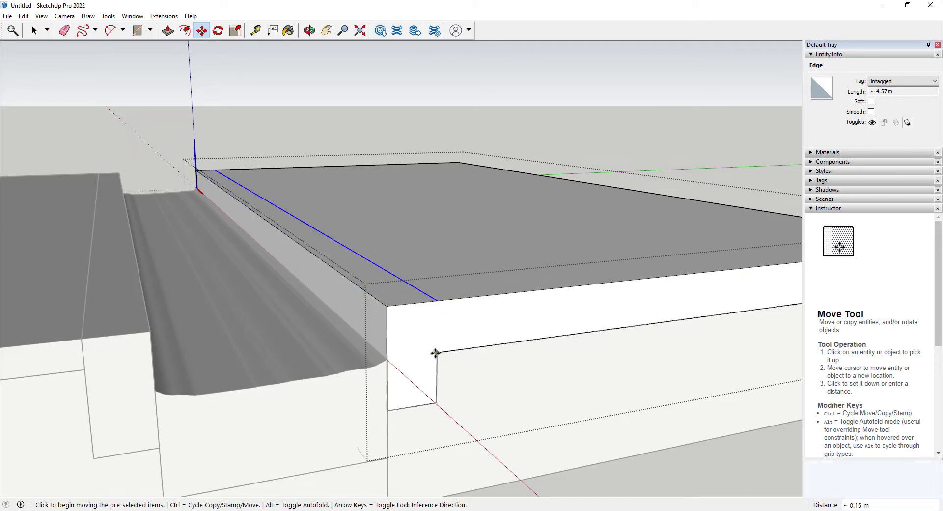
key(Escape)
key(space)
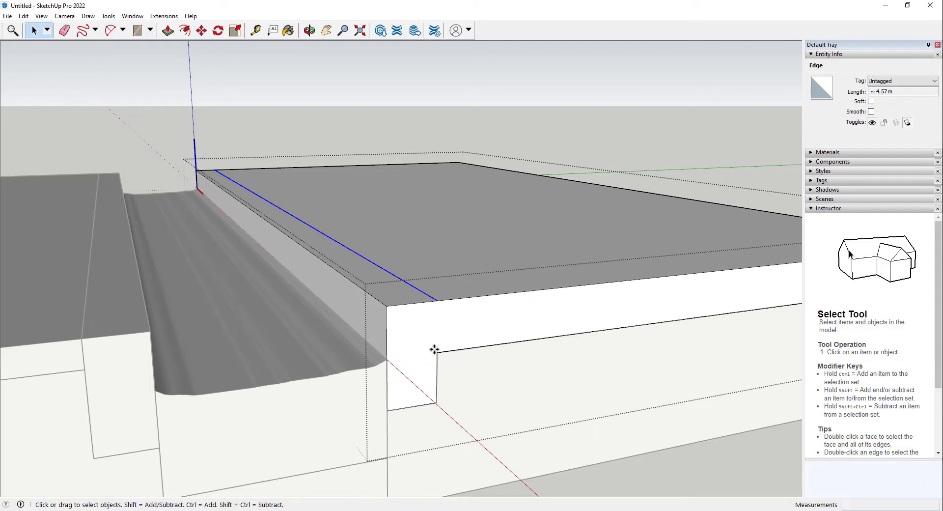
scroll(421, 294, down, 6)
key(ctrl+t)
Step: Paint the first box's top slab with Asphalt New from the Asphalt and Concrete materials
middle_drag(420, 289, 302, 243)
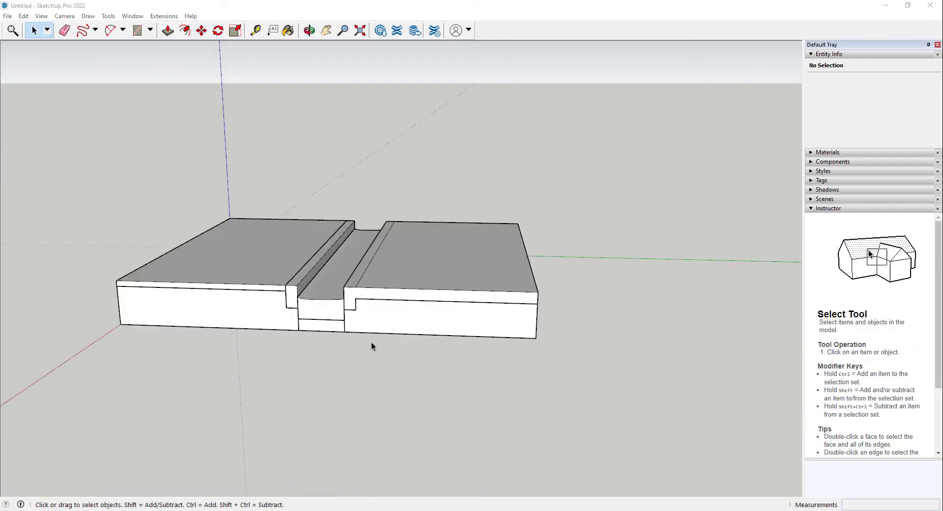
middle_drag(372, 344, 538, 277)
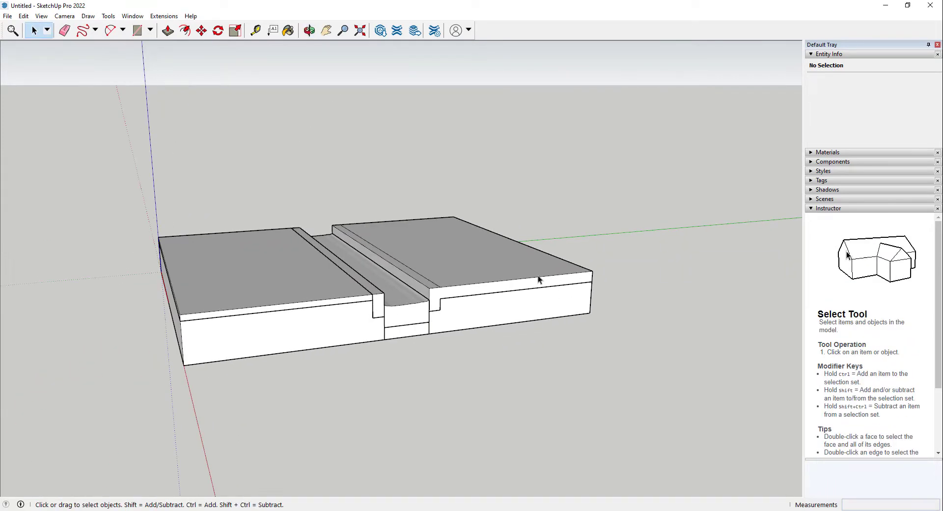
click(816, 154)
click(879, 215)
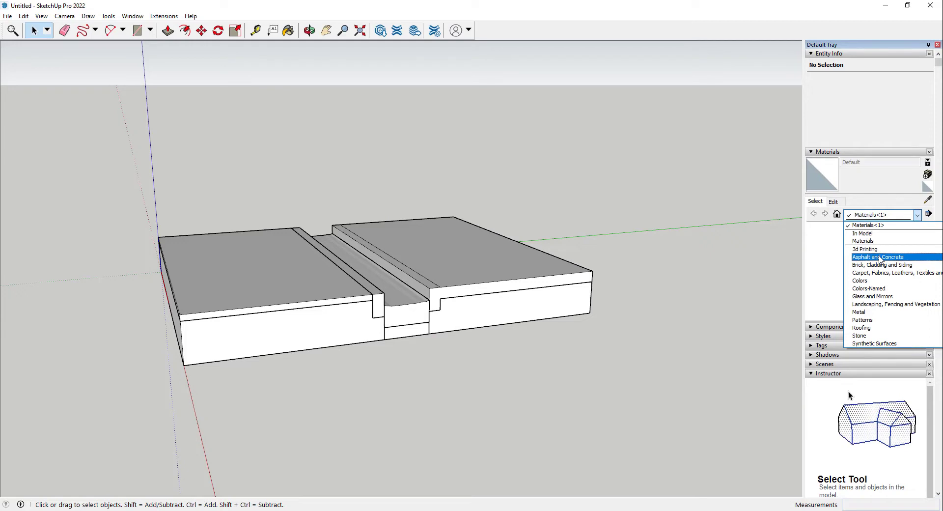
click(879, 257)
click(819, 234)
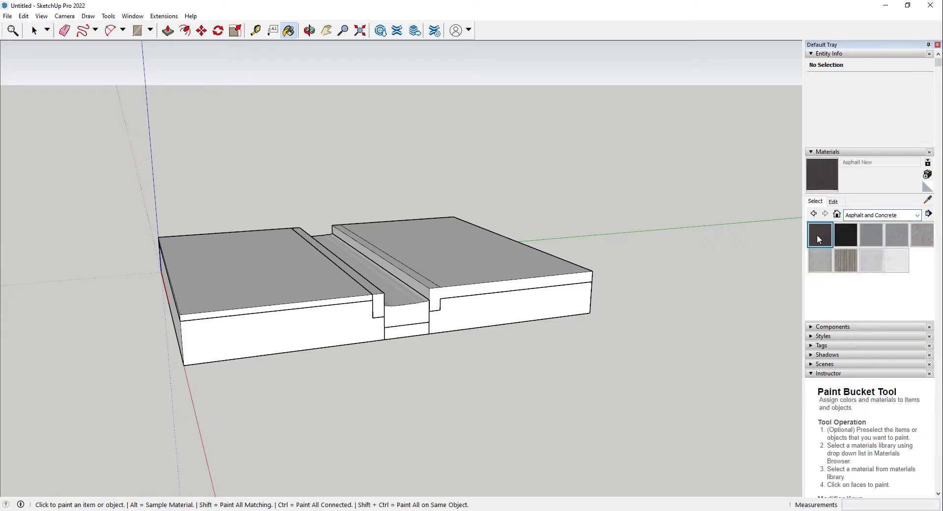
click(264, 298)
Step: Paint both box bases and the lower gap block with Groundcover Sand Smooth from the Landscaping, Fencing and Vegetation materials
middle_drag(265, 298, 284, 336)
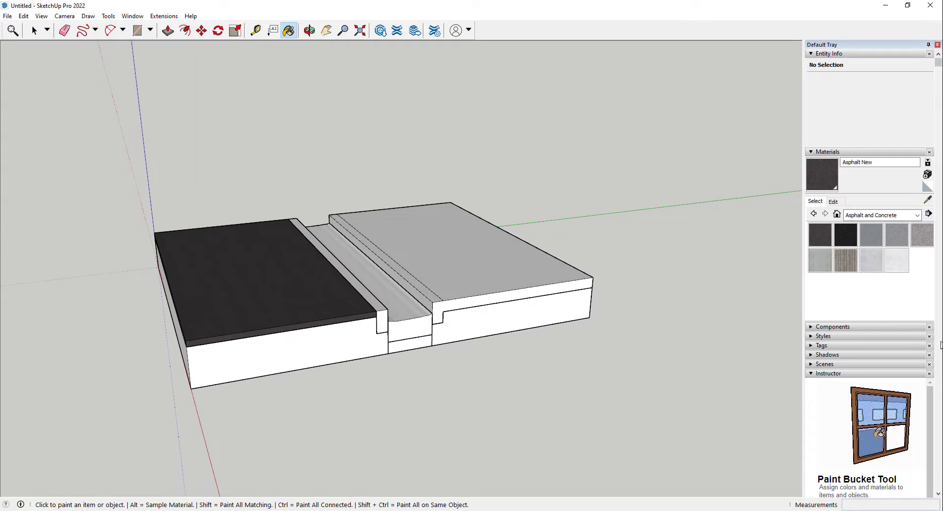
click(882, 215)
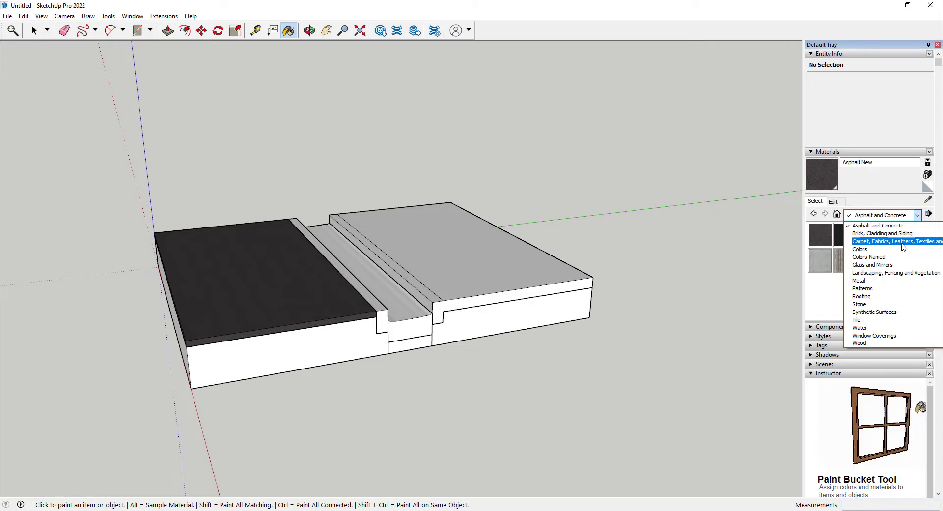
click(908, 273)
scroll(891, 280, down, 5)
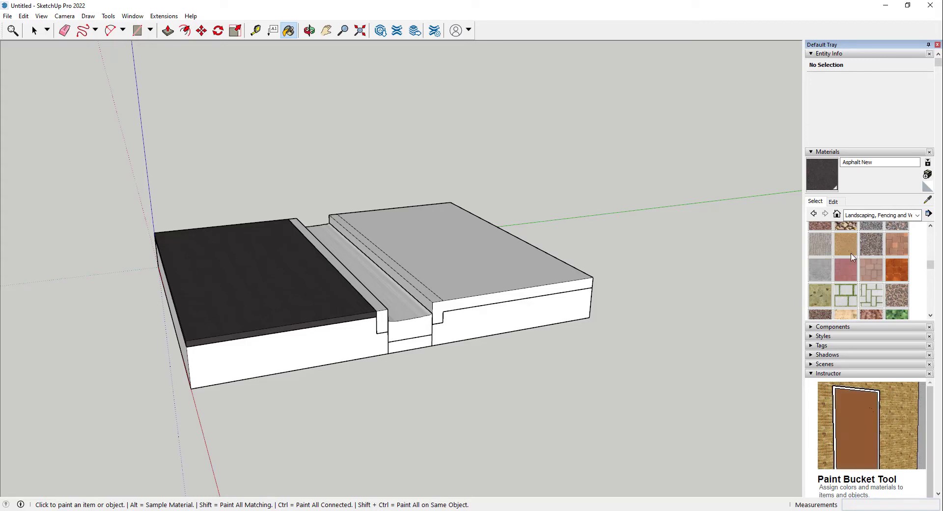
scroll(874, 301, down, 1)
scroll(874, 303, up, 1)
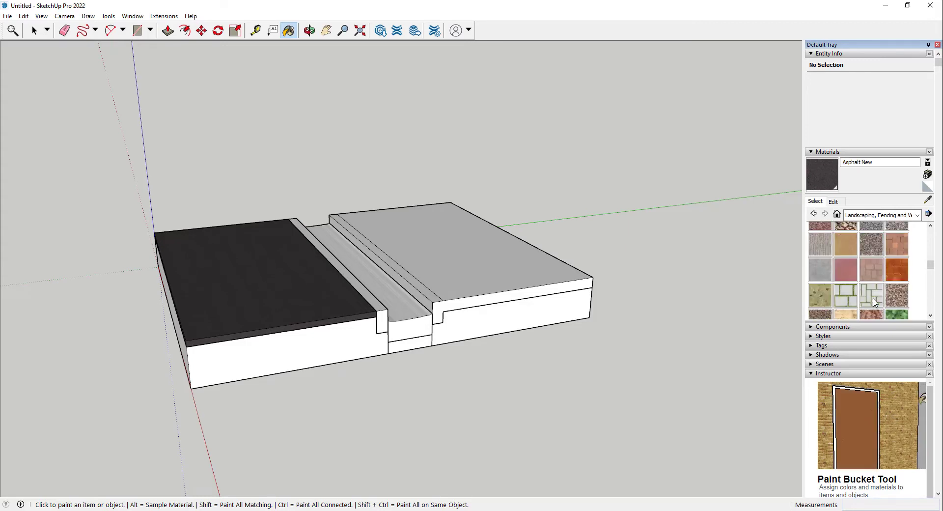
click(845, 244)
click(324, 343)
click(494, 315)
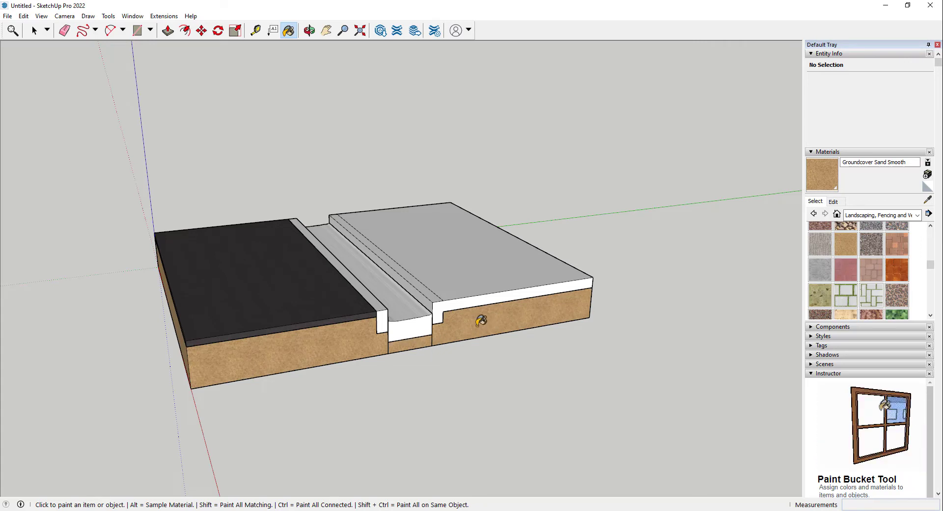
Step: Paint the second box's top slab with Field Square Tile from the Tile materials
middle_drag(481, 320, 473, 301)
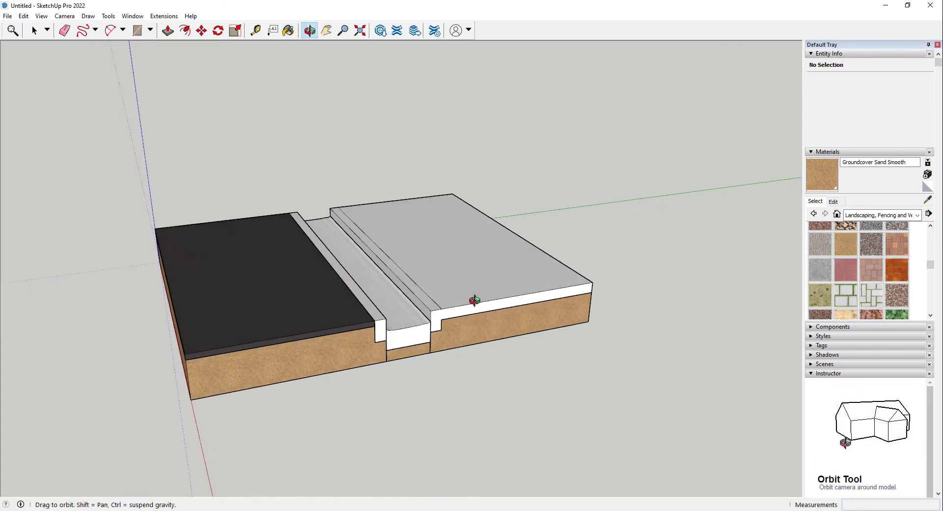
click(891, 216)
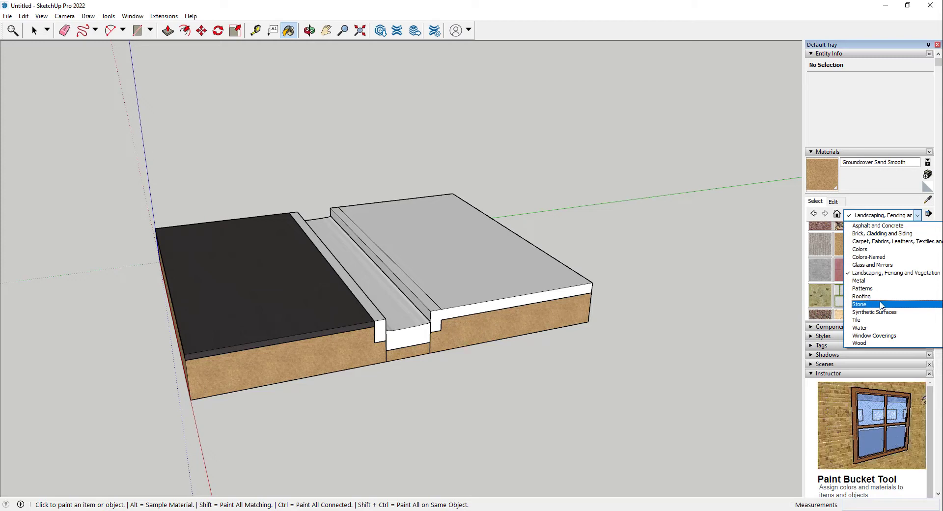
click(863, 288)
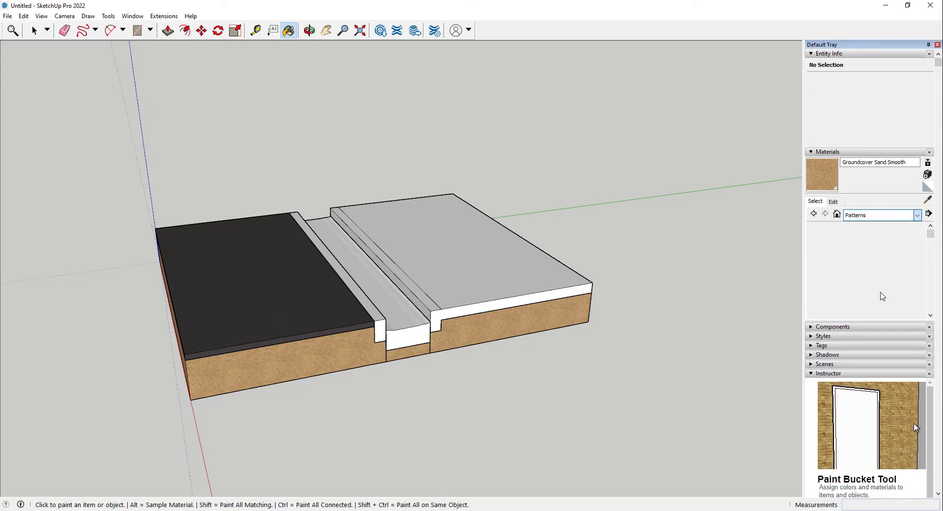
click(890, 217)
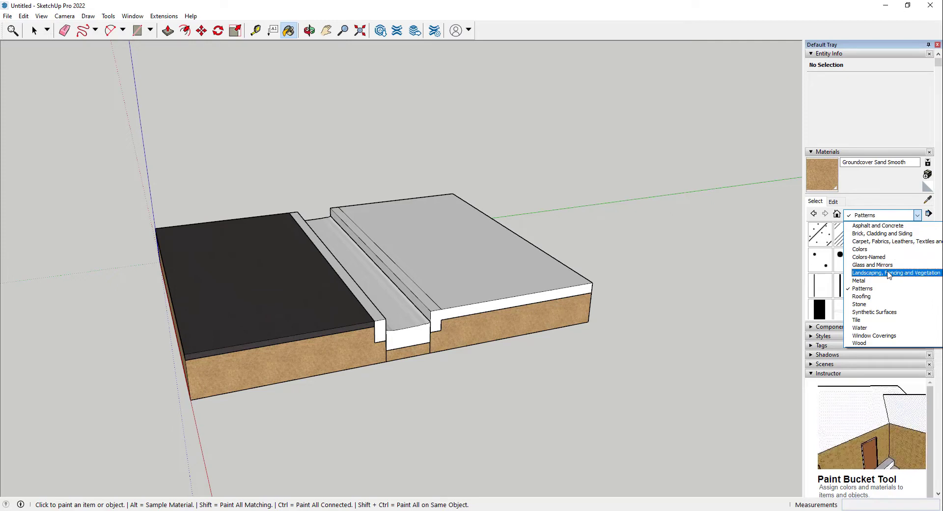
click(889, 273)
scroll(887, 273, down, 5)
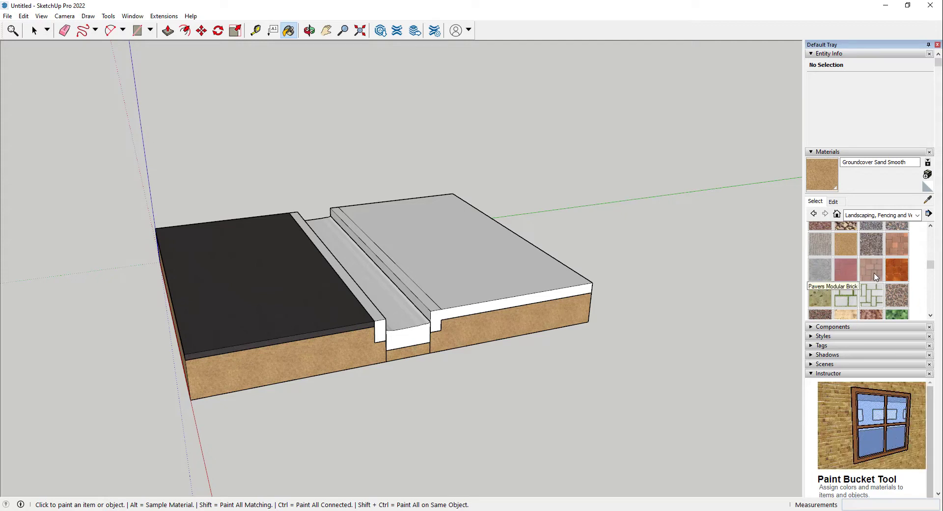
scroll(876, 276, up, 4)
click(886, 216)
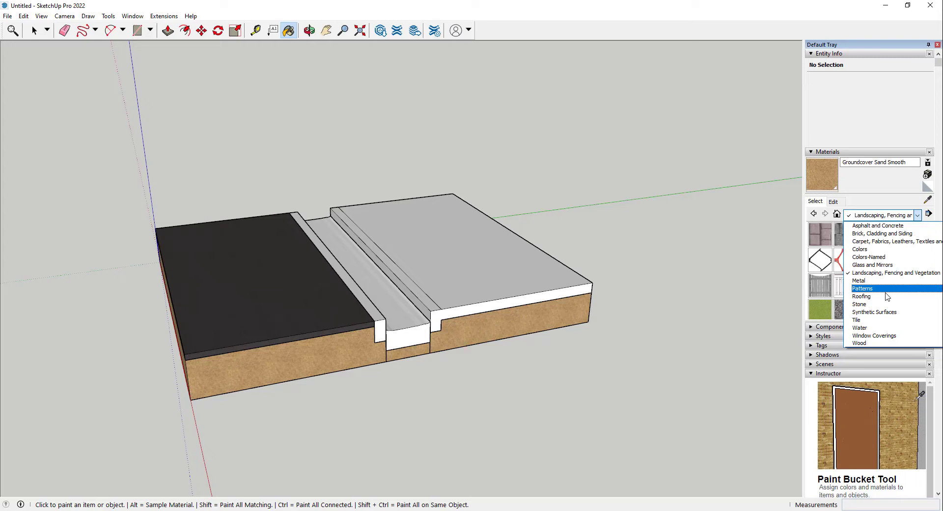
click(884, 319)
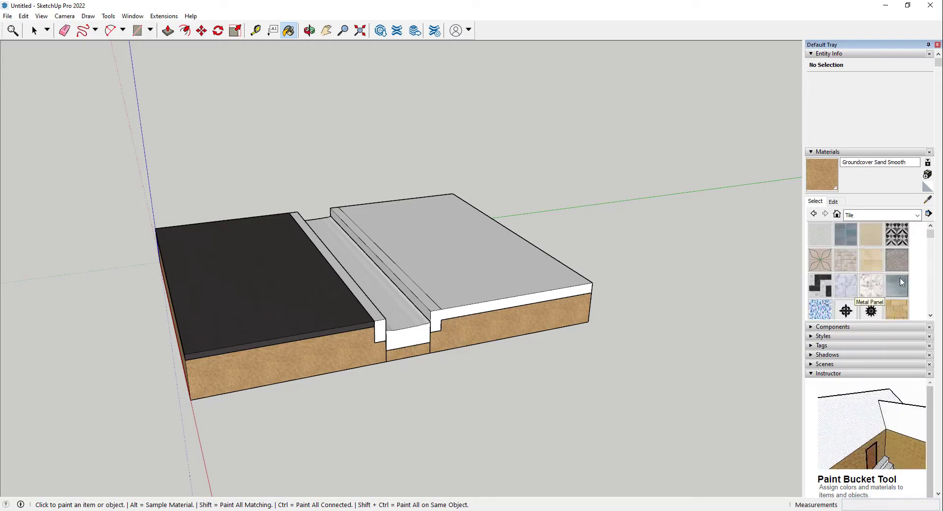
click(871, 260)
click(513, 269)
Step: Inside the second box's top slab component, draw a vertical line on the front face from the border strip's corner down to the notch corner
middle_drag(493, 268, 461, 290)
key(space)
scroll(456, 308, up, 5)
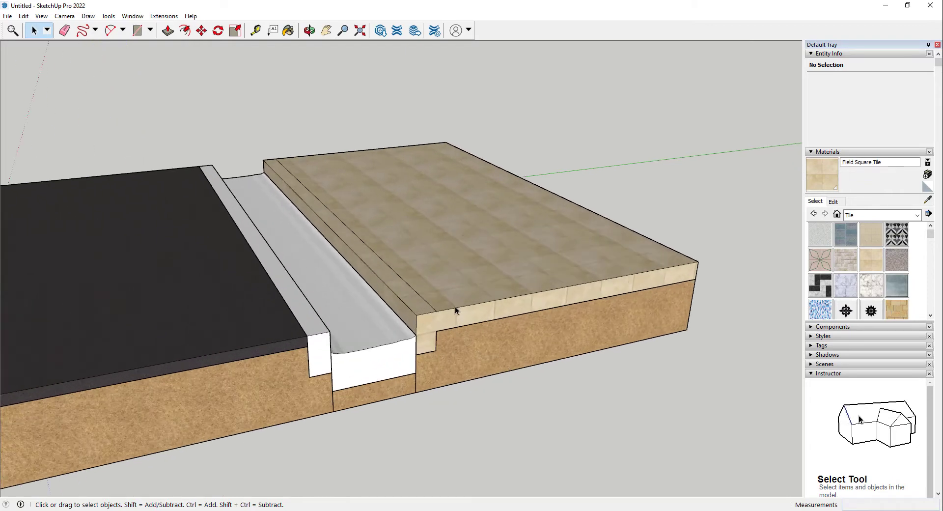
double_click(391, 316)
click(390, 315)
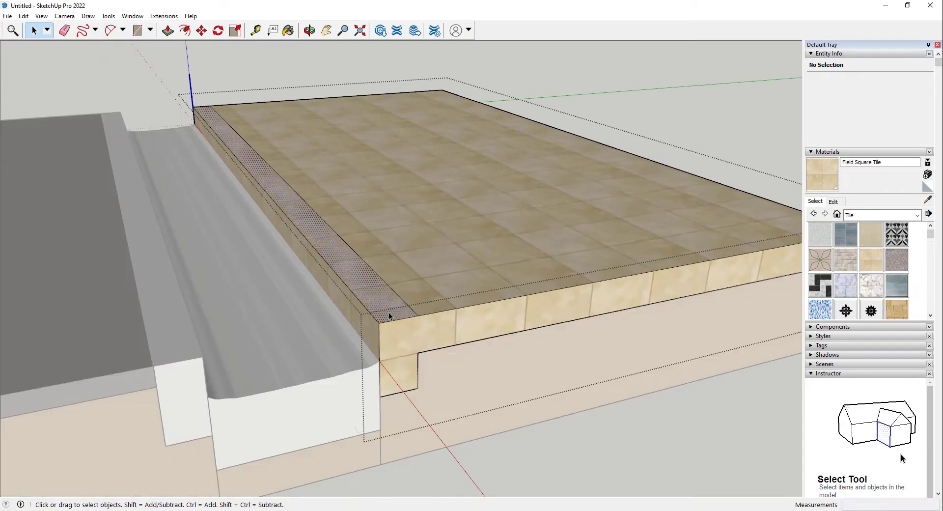
key(l)
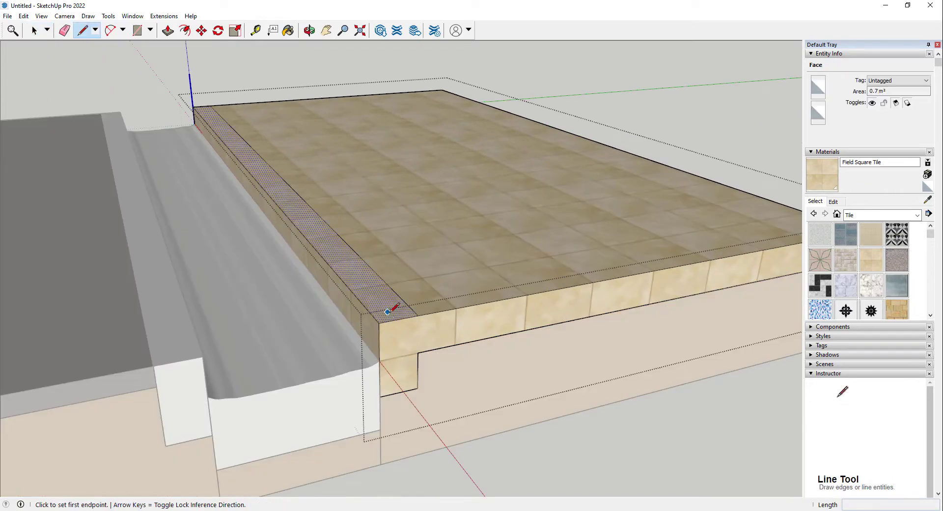
click(418, 315)
key(Escape)
key(space)
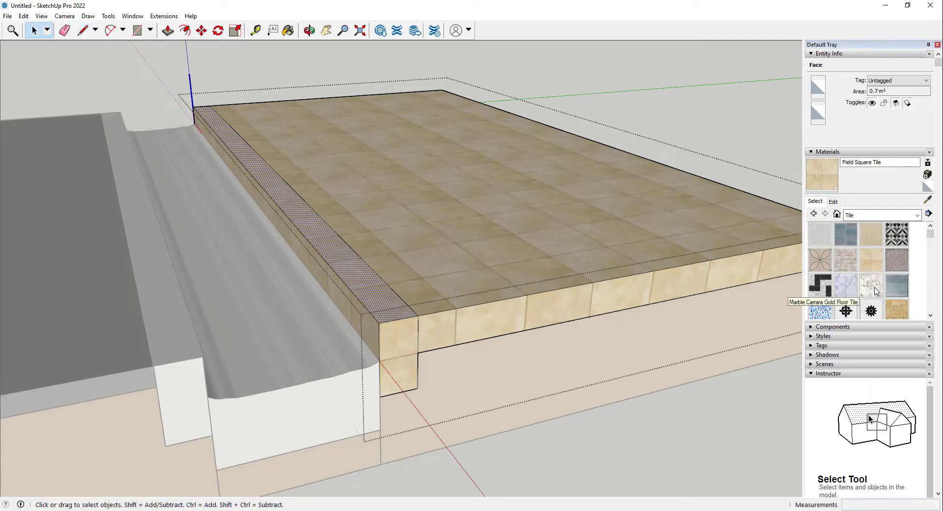
Step: Try Basic Tile, Terrazzo Tile Accent and Tile Canvas on the front face of the gap-side border strip
click(819, 235)
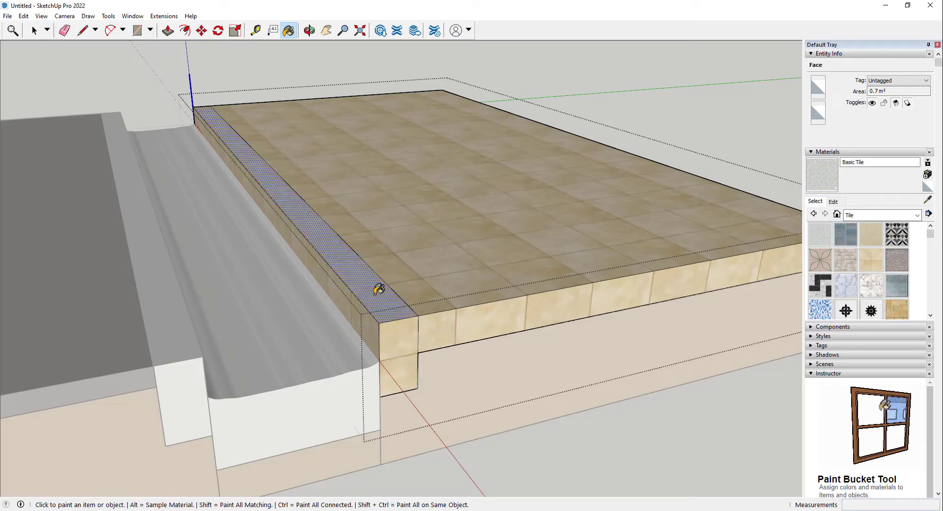
click(399, 357)
scroll(890, 275, down, 3)
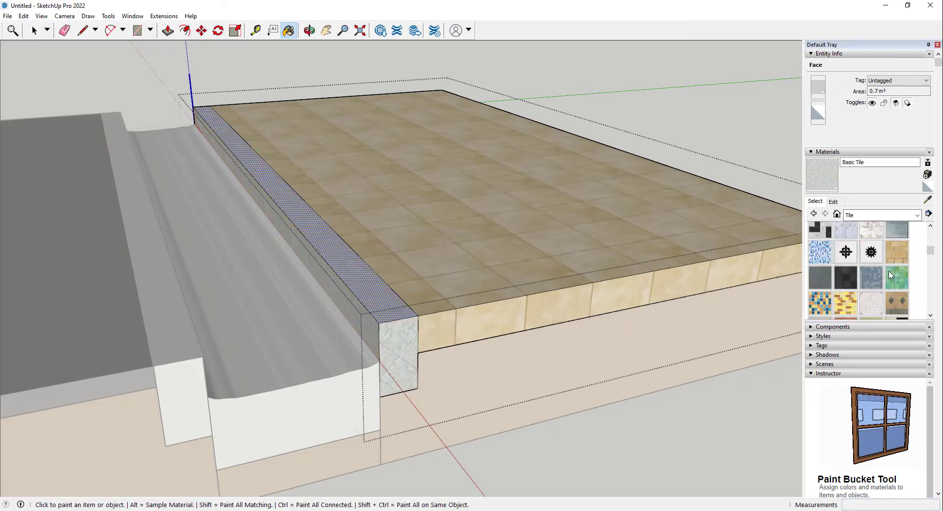
scroll(890, 275, down, 3)
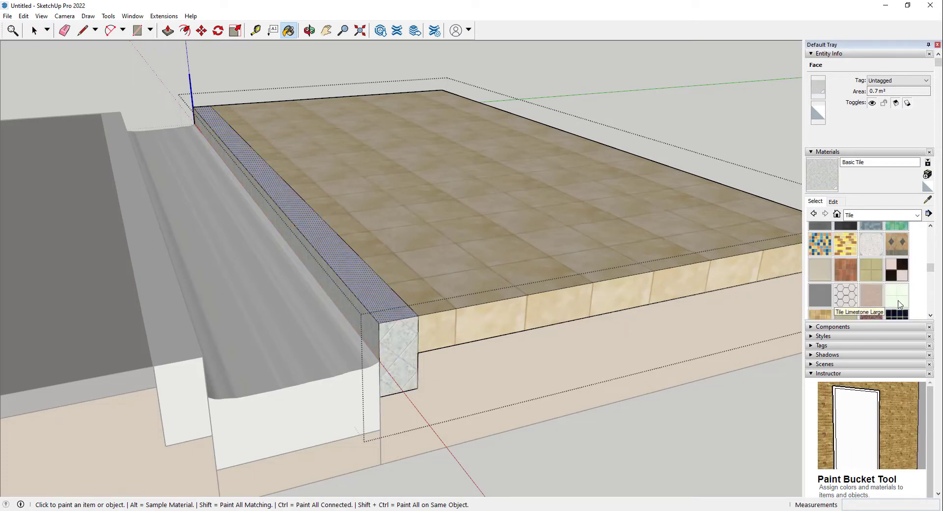
click(872, 248)
click(406, 346)
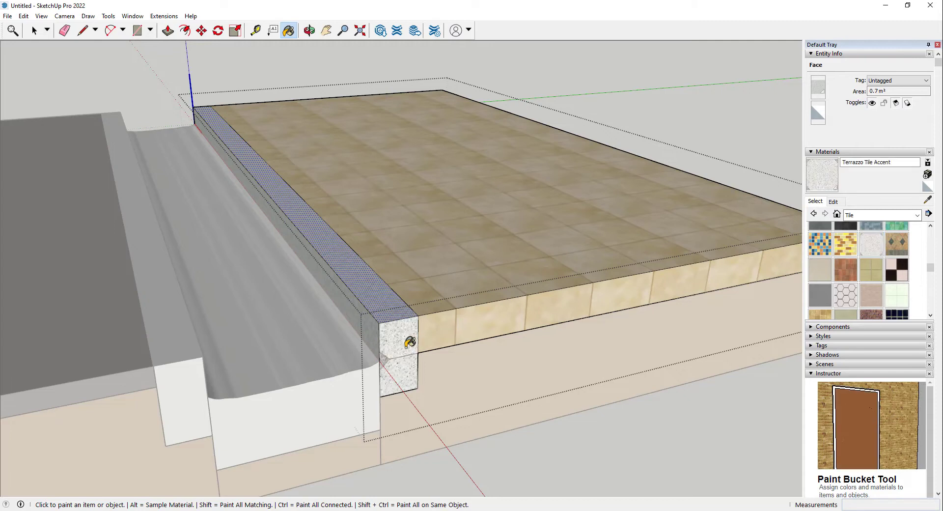
click(827, 274)
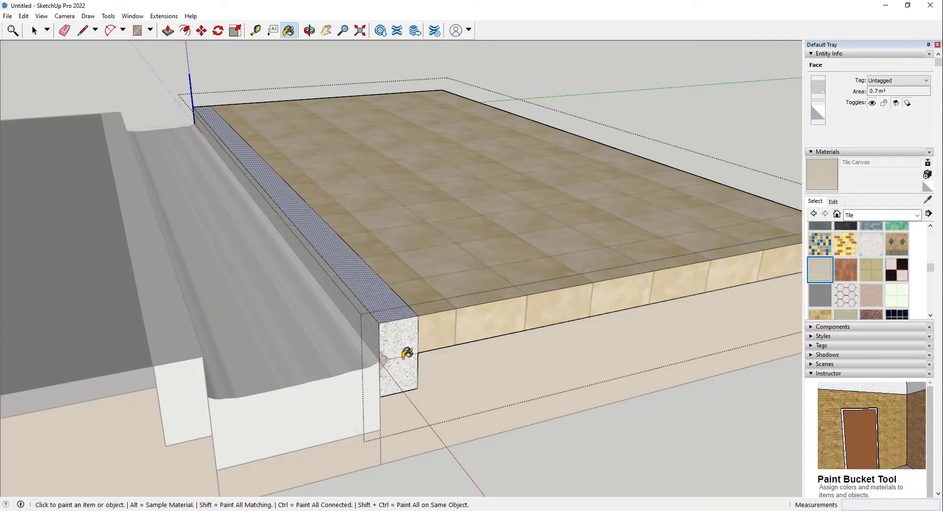
click(400, 350)
Step: Paint the front, top and gap-side faces of the second slab's border strip with Tile Large Brown
scroll(903, 302, down, 3)
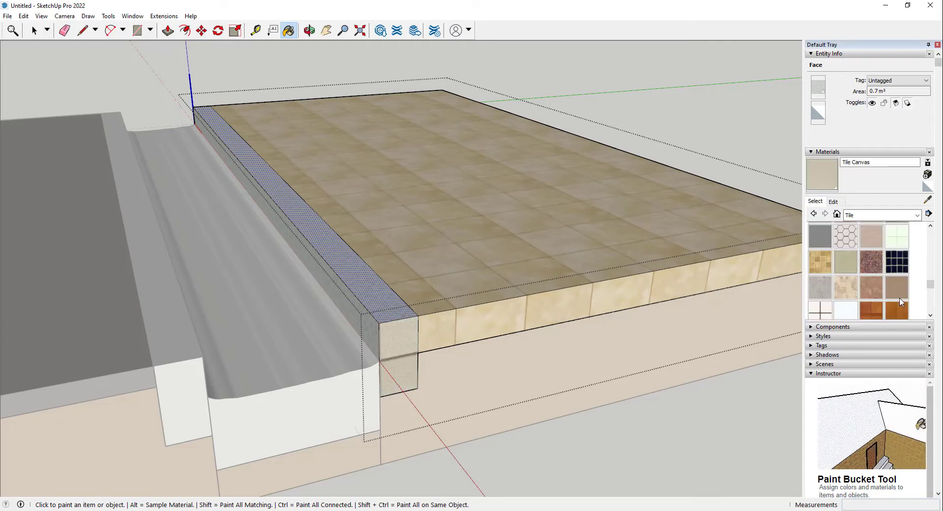
click(870, 237)
click(396, 358)
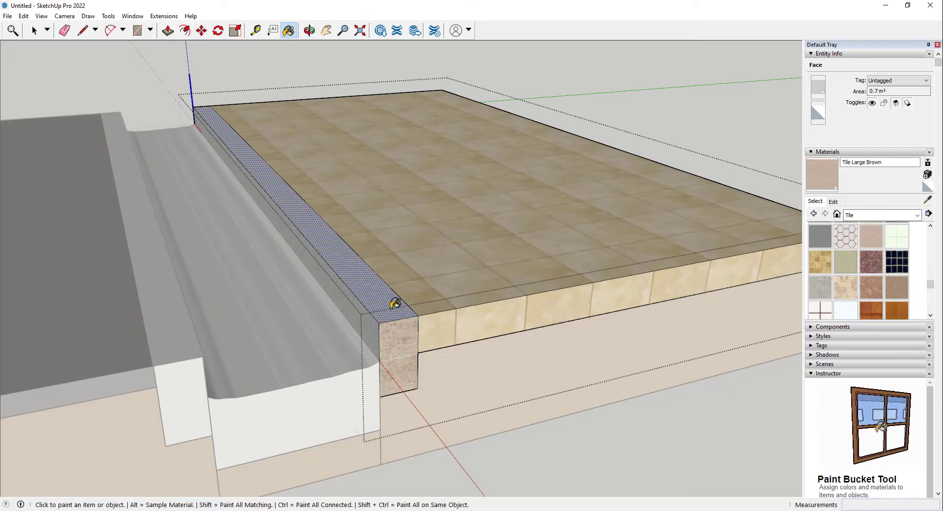
click(383, 308)
click(361, 315)
key(space)
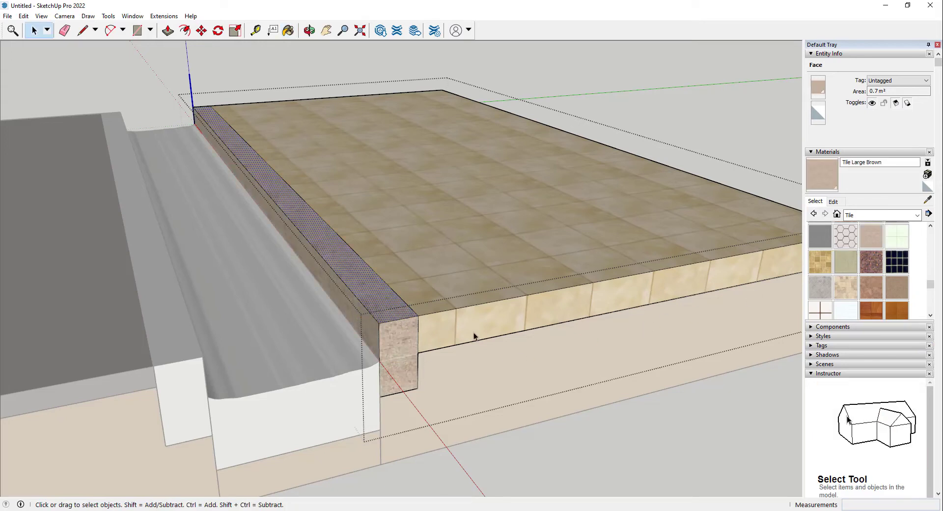
Step: Leave the slab component and paint the edge piece beside the first box's asphalt slab with Tile Large Brown
click(199, 337)
click(169, 367)
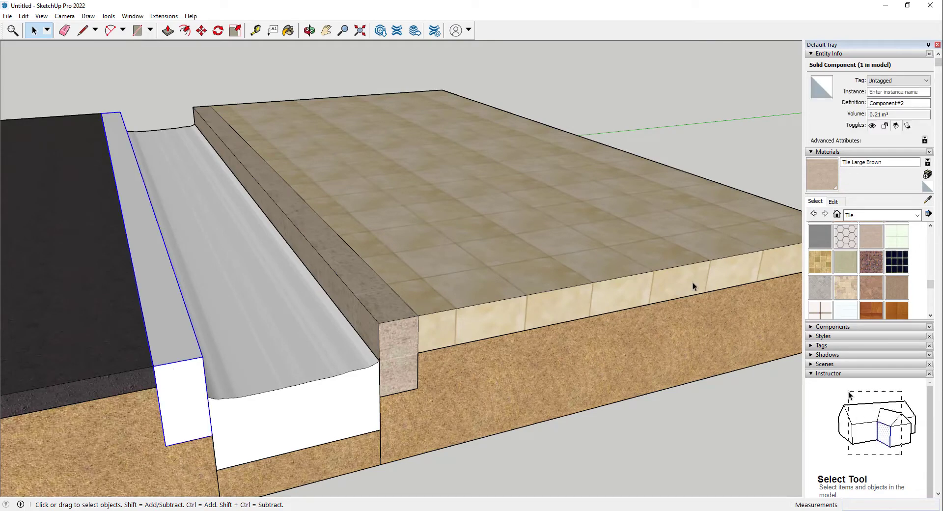
key(b)
click(193, 334)
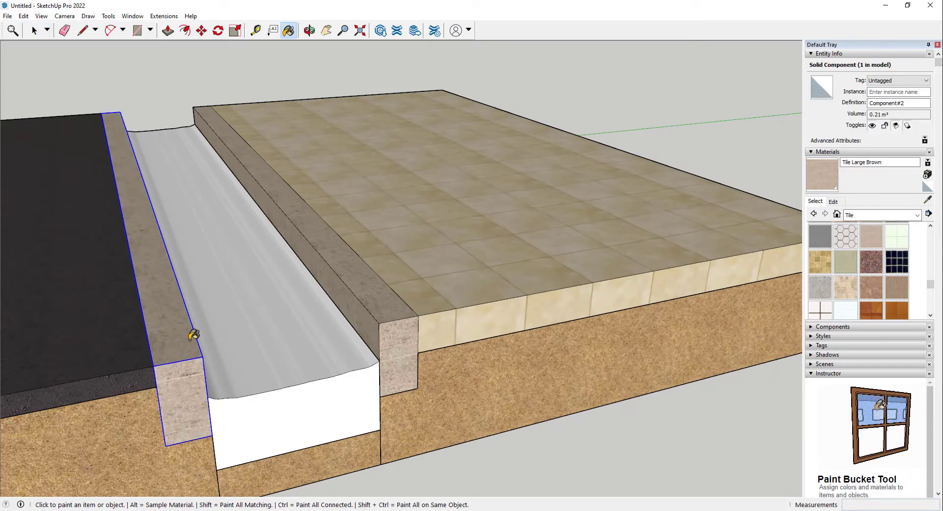
key(space)
Step: Select all connected geometry of the white channelled gap block and make it a component
middle_drag(352, 327, 469, 323)
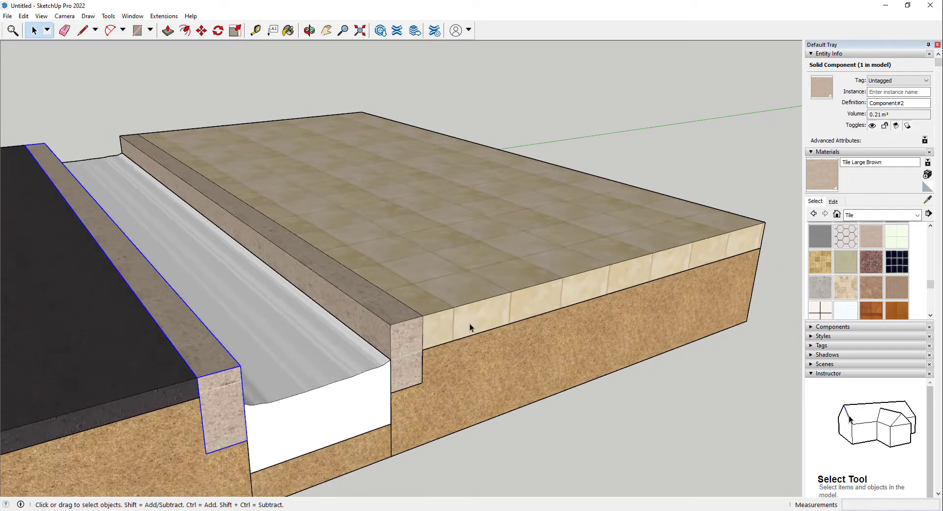
scroll(470, 323, down, 2)
scroll(403, 366, up, 5)
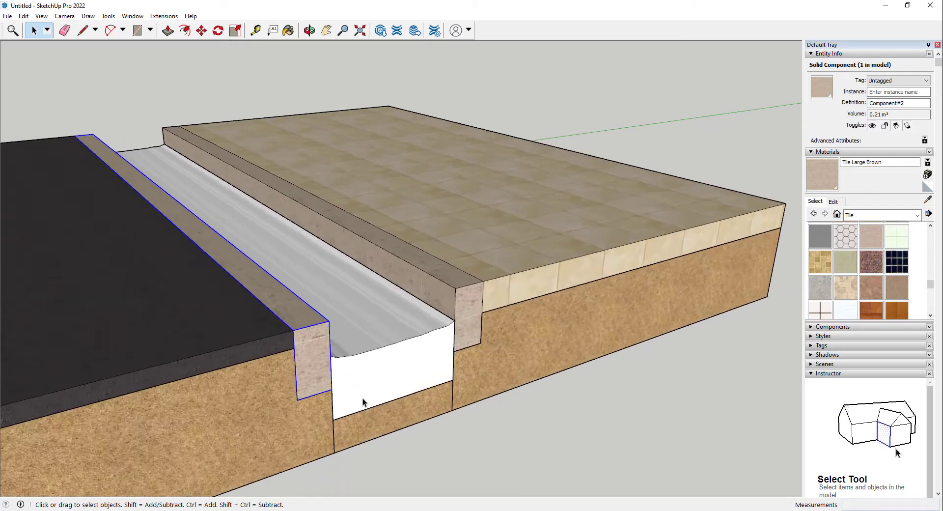
click(400, 263)
double_click(391, 267)
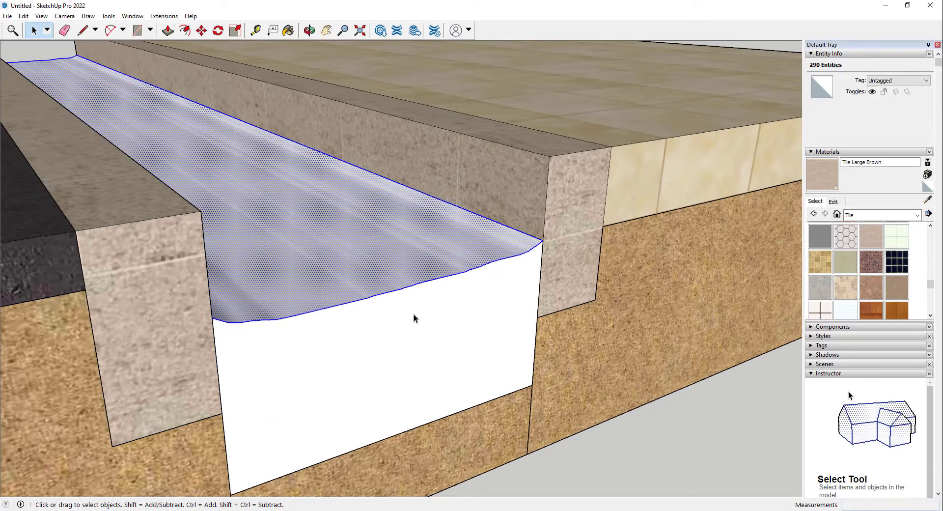
triple_click(411, 321)
key(g)
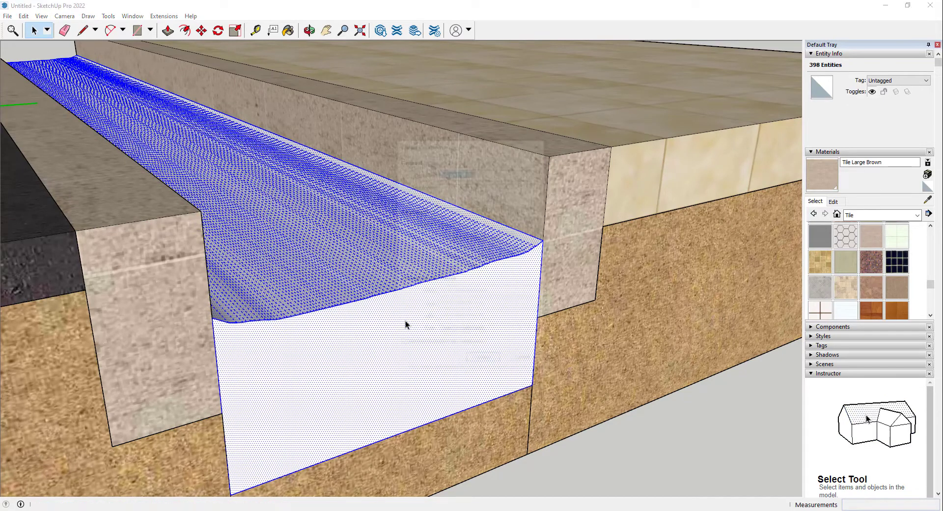
click(483, 362)
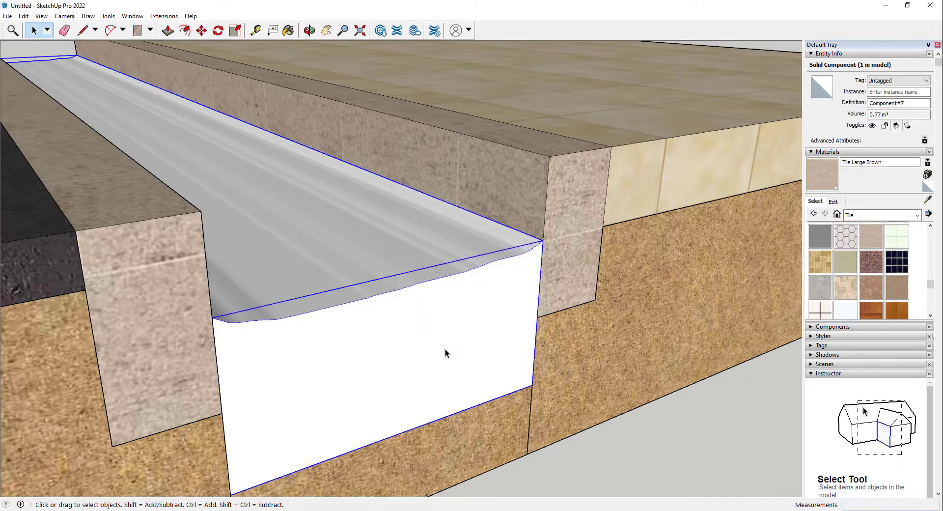
Step: Inside the channelled block component, draw a line about 0.61 m long across the lower part of its front end face
double_click(405, 338)
key(l)
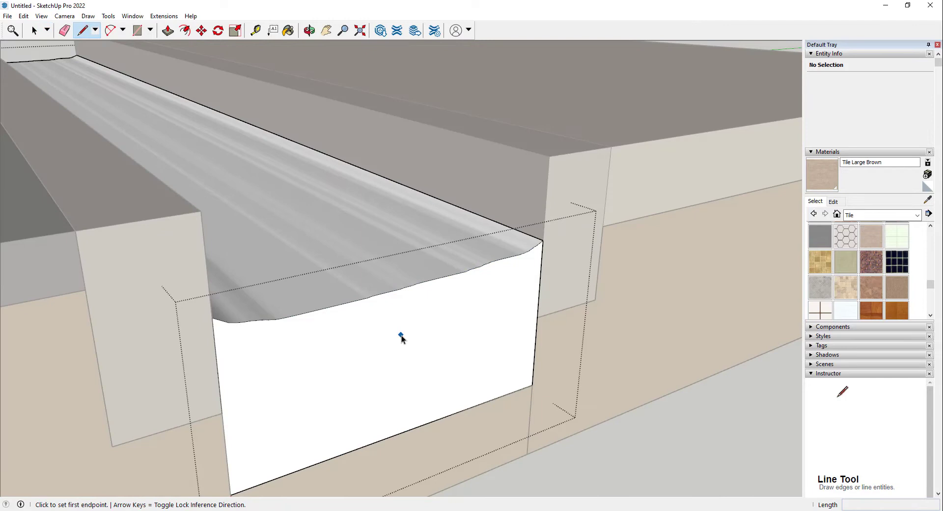
click(214, 338)
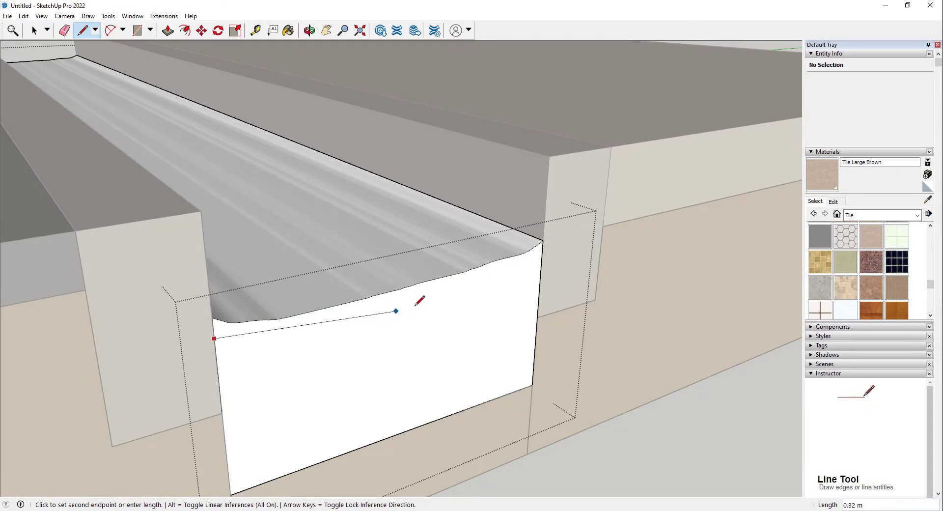
key(Escape)
click(224, 440)
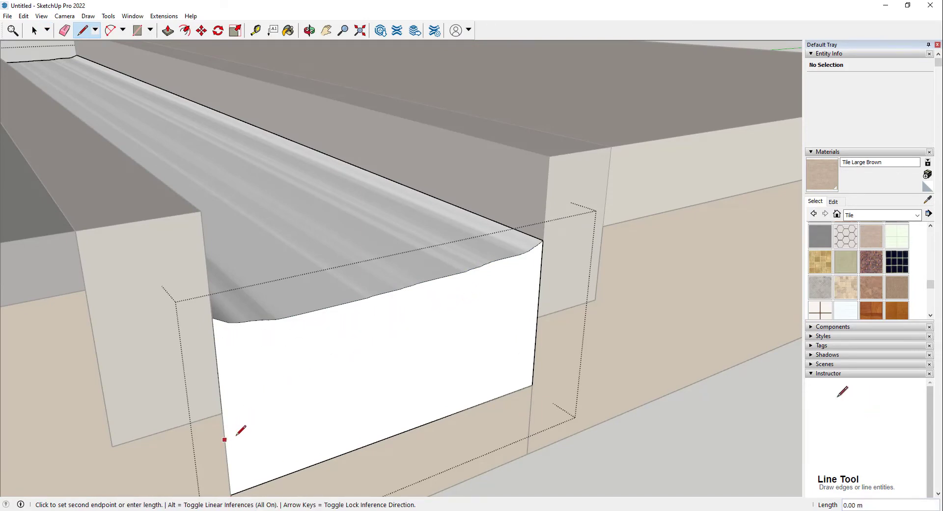
click(535, 338)
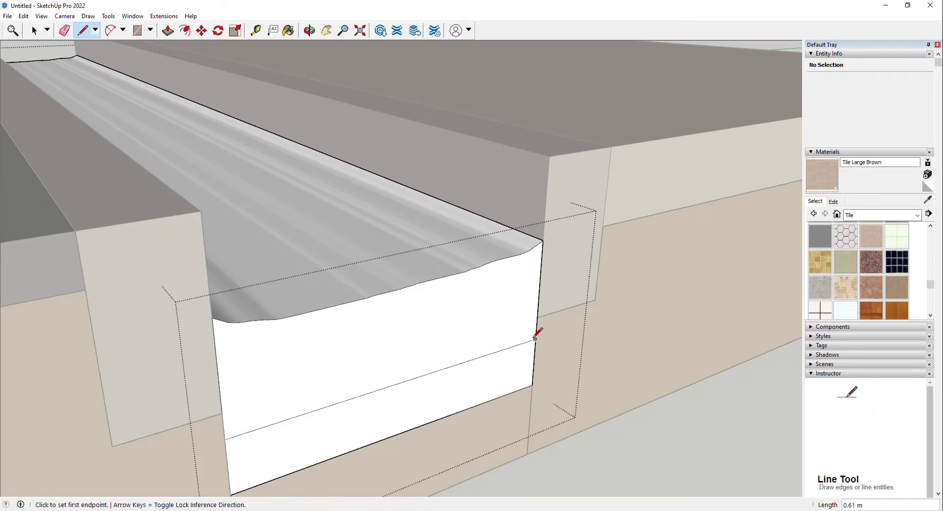
key(space)
Step: Draw a matching line across the lower part of the channelled block's opposite end face
scroll(537, 326, down, 6)
middle_drag(162, 309, 776, 322)
scroll(581, 210, down, 6)
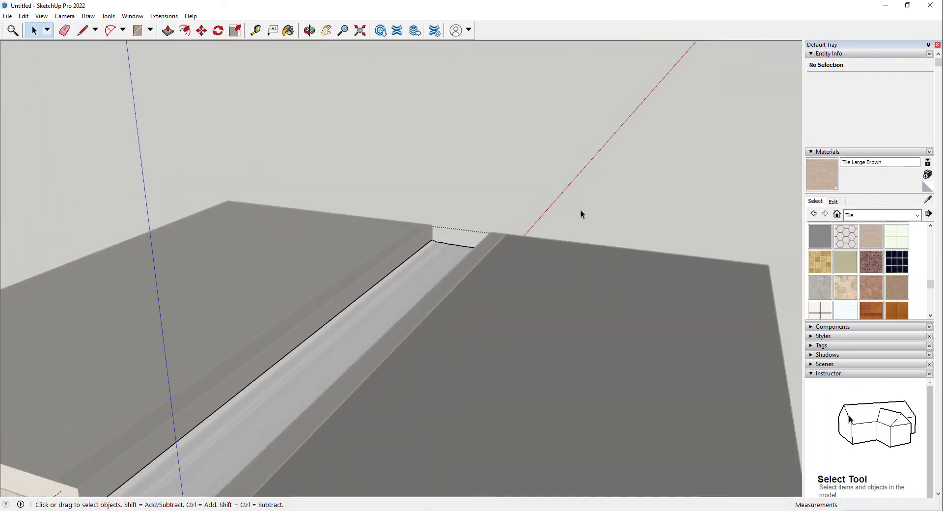
scroll(320, 415, up, 8)
key(l)
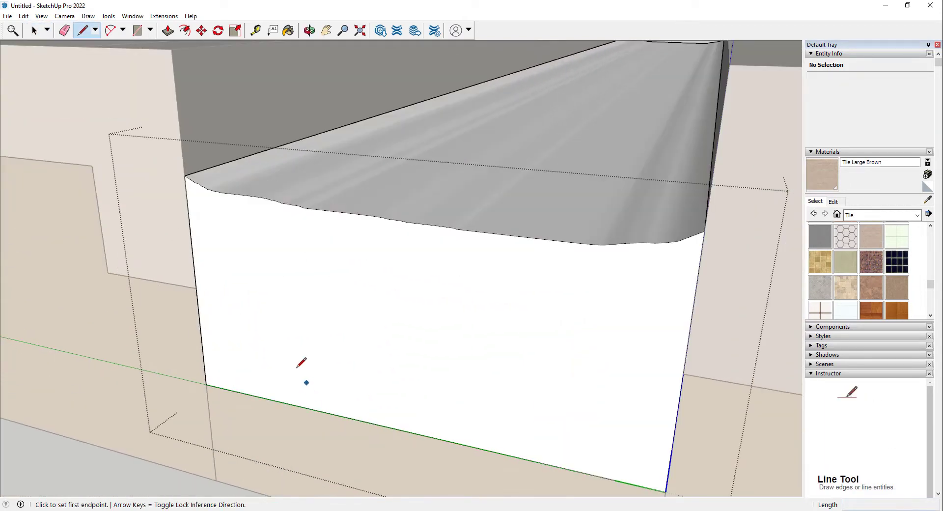
click(200, 326)
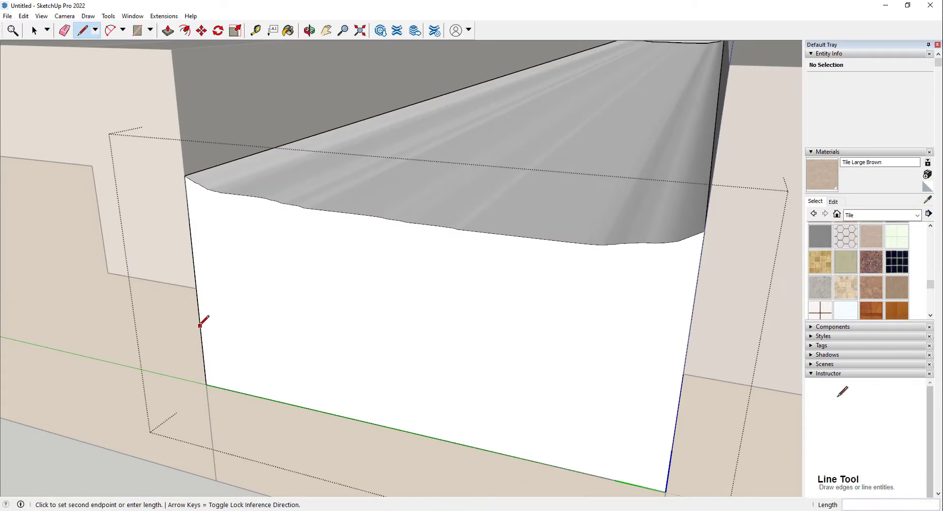
click(676, 423)
key(space)
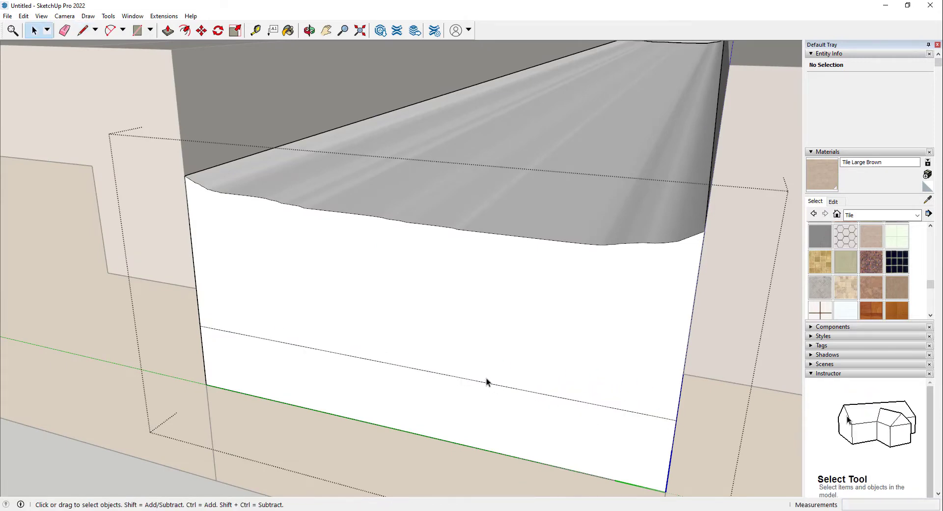
Step: Paint the upper section of the channelled block's front end face and its curved top surface with Granite Brown stone
scroll(487, 381, down, 4)
click(504, 376)
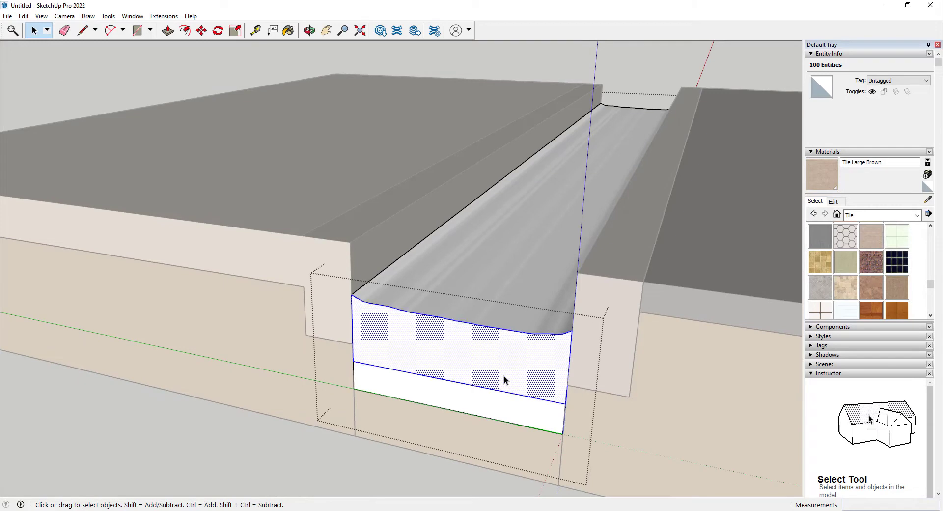
triple_click(503, 375)
click(505, 364)
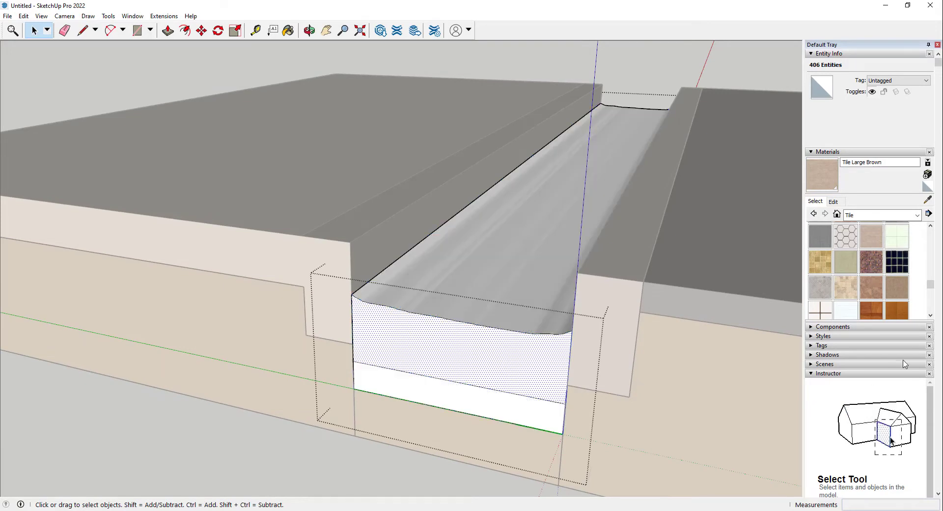
click(867, 215)
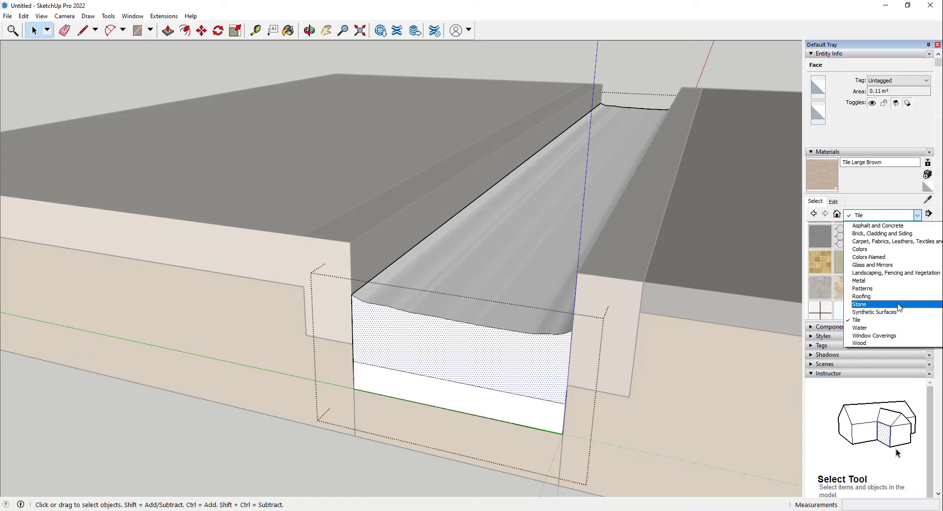
click(879, 304)
click(846, 234)
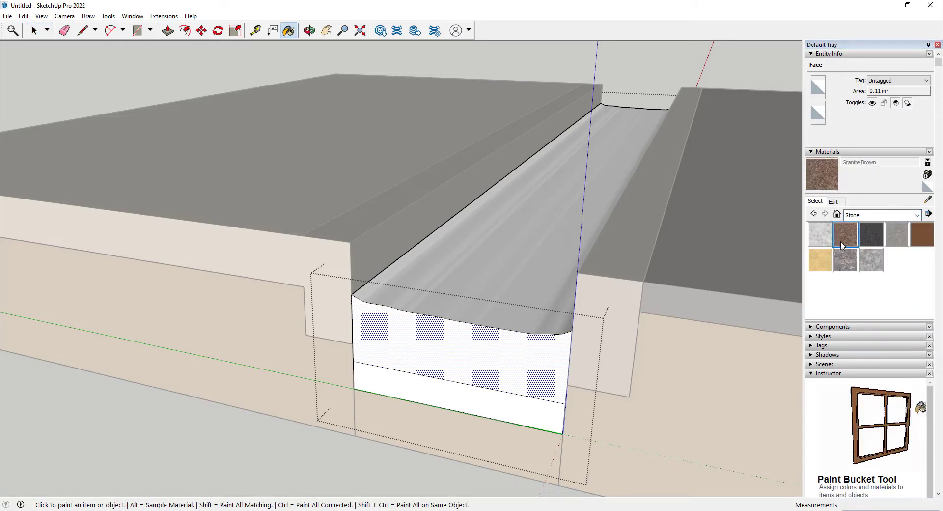
click(472, 362)
click(509, 267)
Step: Paint the upper section of the channelled block's opposite end face with Granite Brown
mouse_move(510, 267)
middle_down()
mouse_move(398, 322)
mouse_move(177, 247)
middle_up()
scroll(178, 246, down, 6)
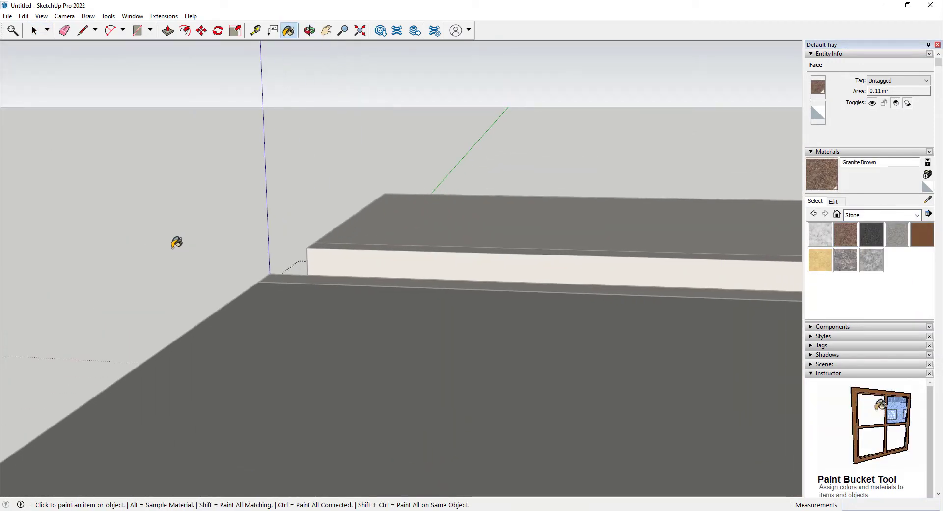
mouse_move(454, 330)
middle_down()
mouse_move(430, 329)
mouse_move(551, 366)
middle_up()
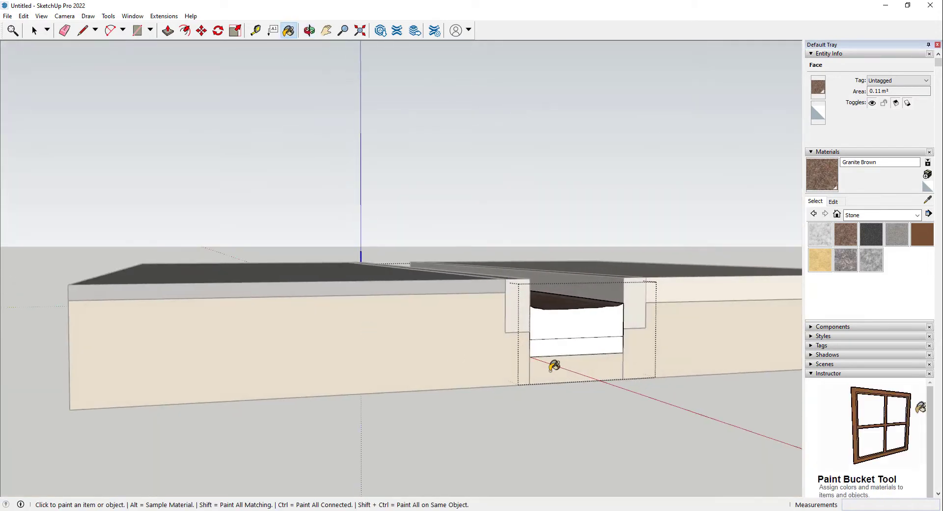
click(567, 314)
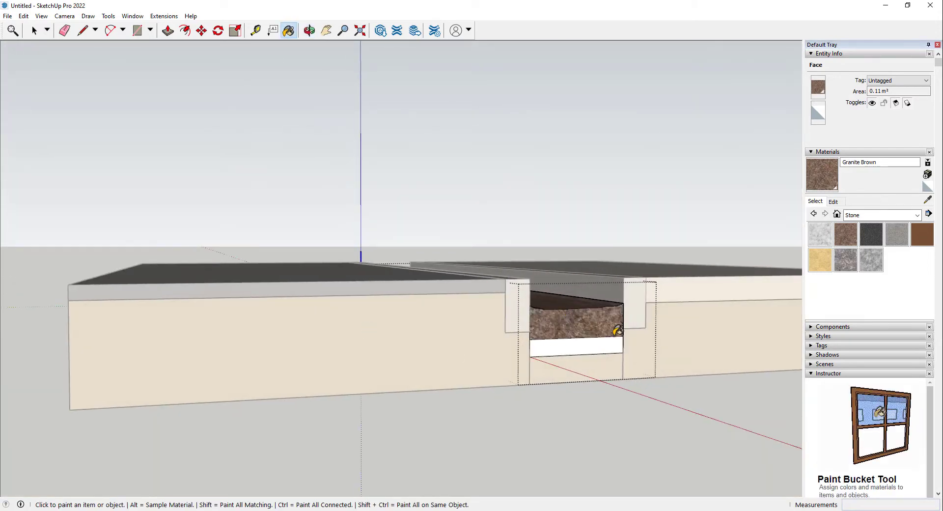
Step: Paint the channelled block's lower end-face strips with Water Light Blue and leave the component
click(894, 219)
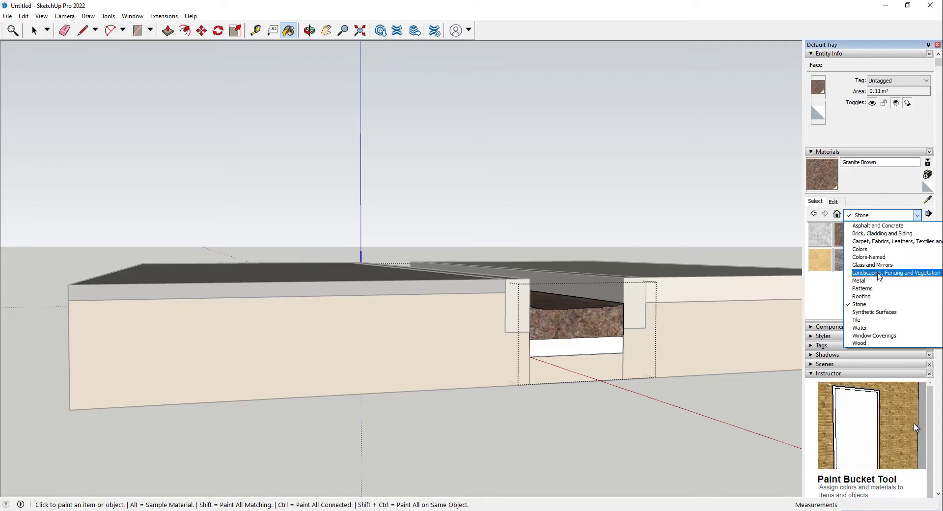
click(876, 327)
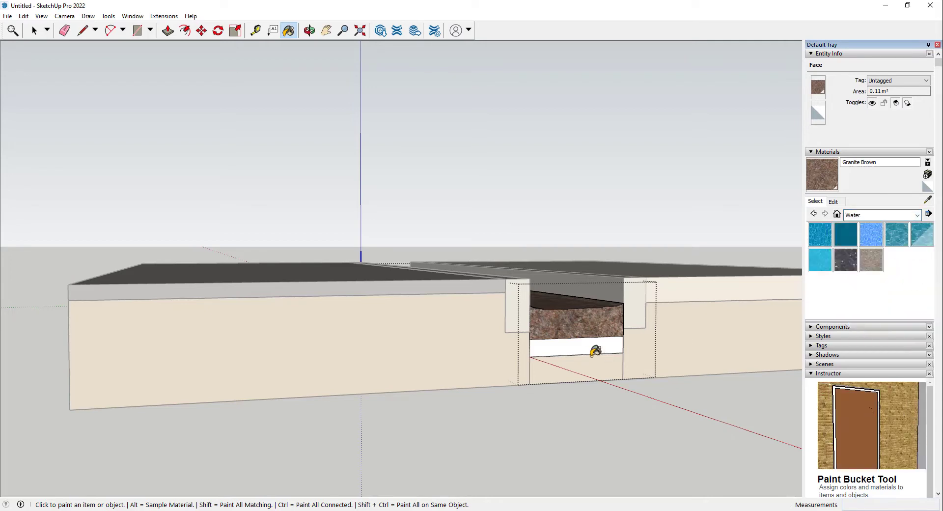
click(595, 351)
scroll(491, 393, down, 3)
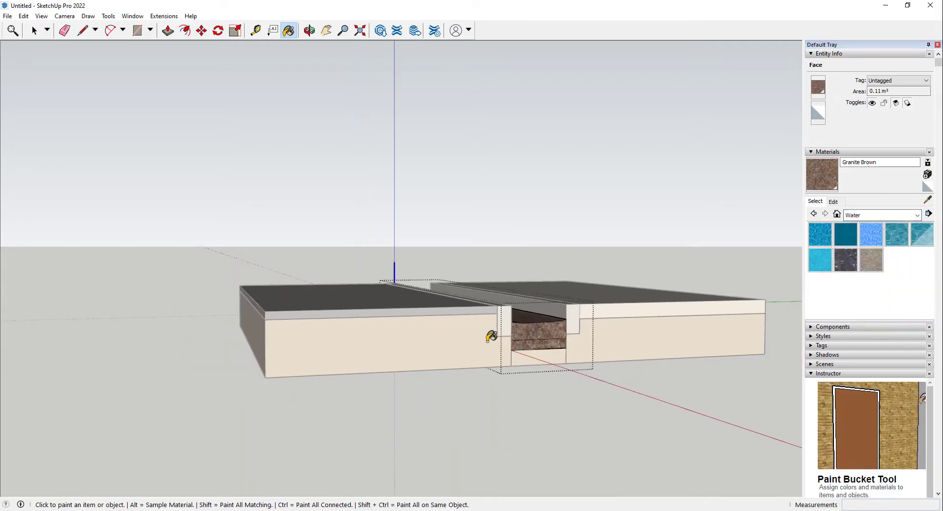
click(861, 238)
click(538, 345)
mouse_move(307, 352)
middle_down()
mouse_move(937, 398)
mouse_move(324, 357)
middle_up()
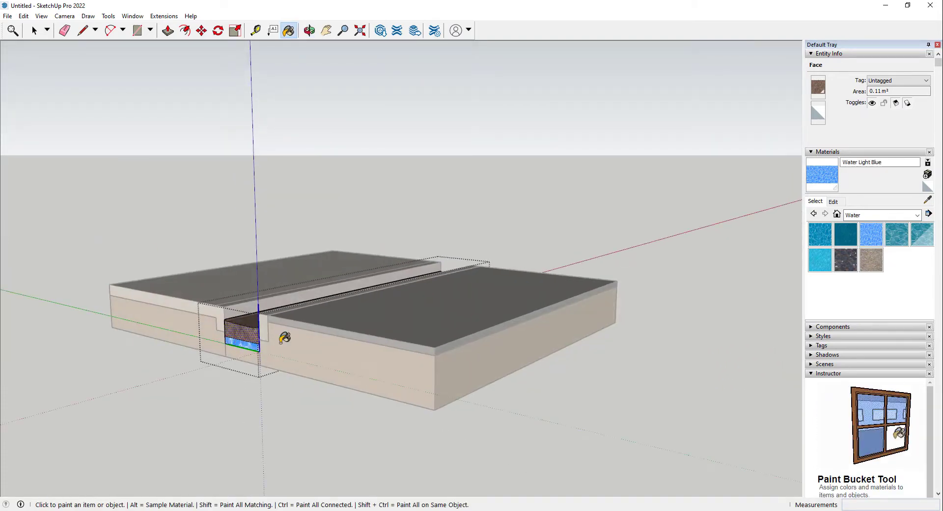
key(space)
click(348, 362)
Step: Open the cream tiled slab for editing and select its connected geometry
middle_drag(437, 371, 25, 389)
middle_drag(104, 329, 46, 374)
scroll(462, 332, up, 5)
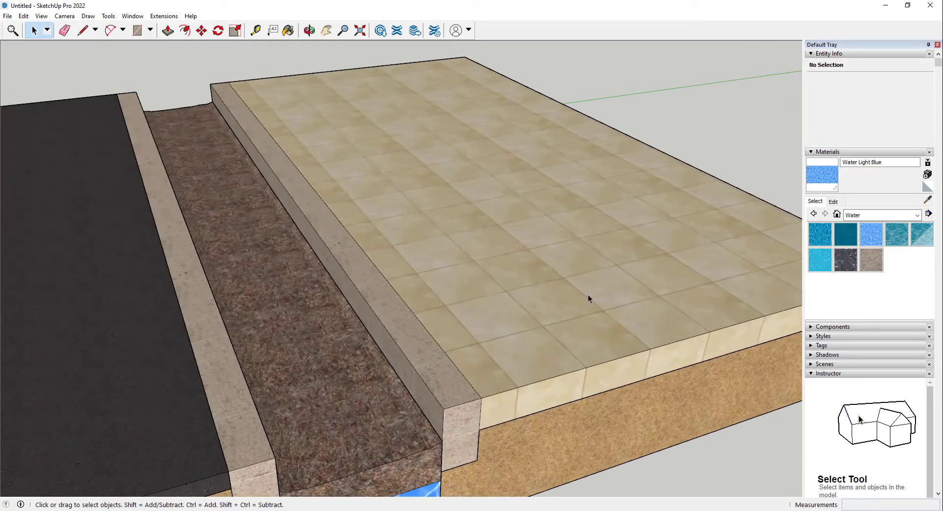
double_click(587, 293)
triple_click(586, 293)
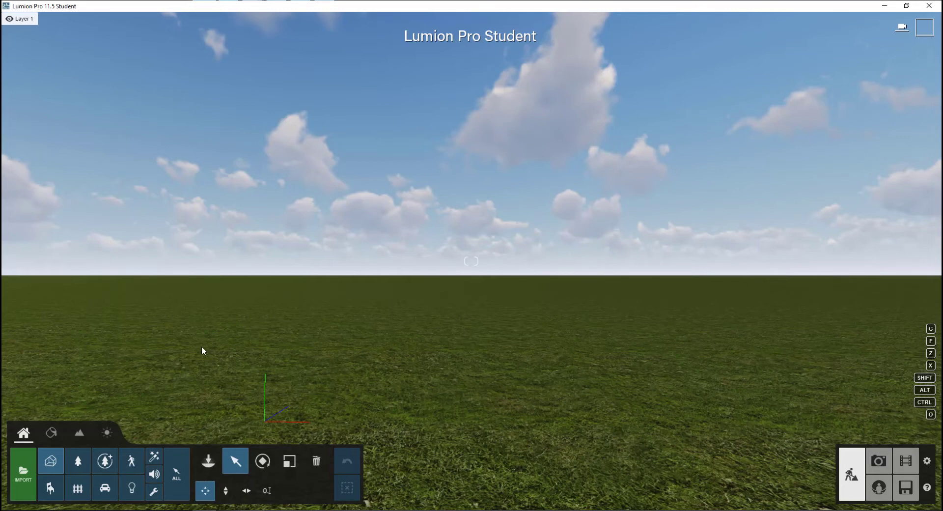
Step: Switch to Lumion and choose gi_skp.skp from D:\Projects\Tuts\GI SKP as the model to import
click(24, 470)
text(D:\Projects\Tuts\GI SKP)
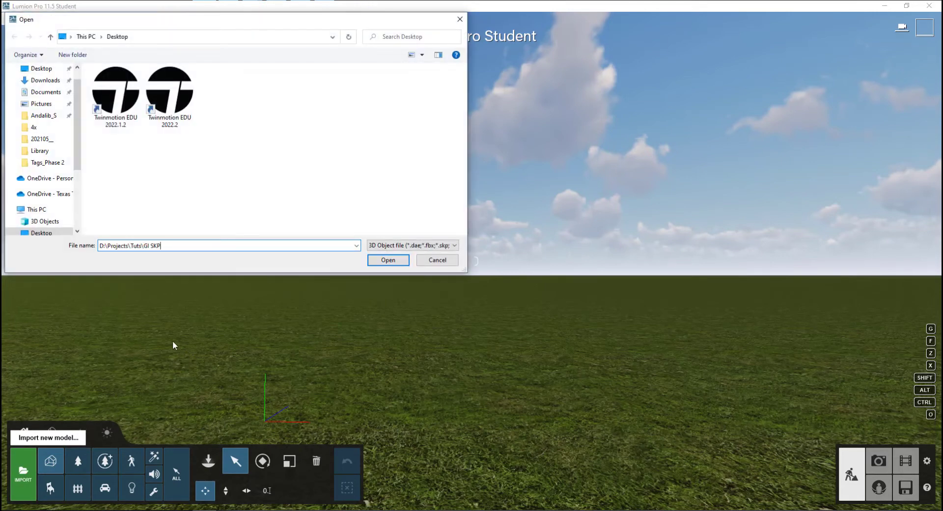
key(Return)
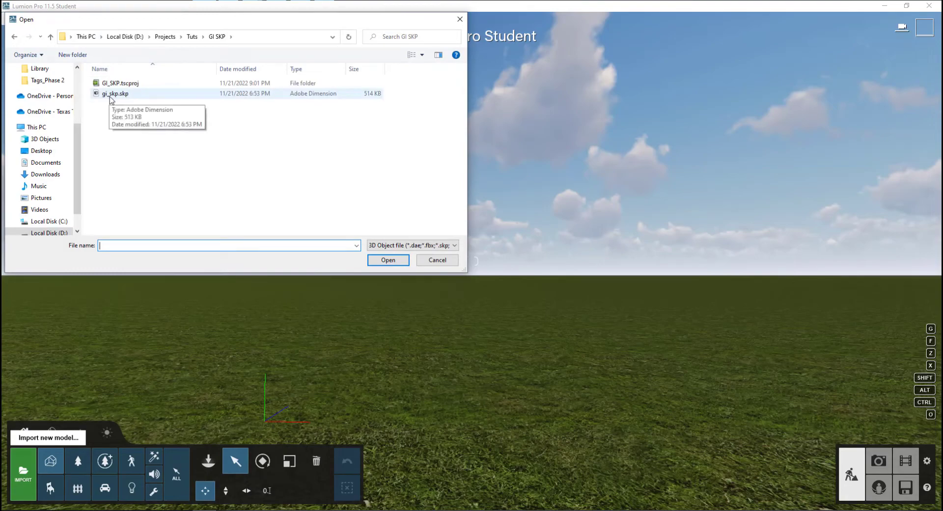
double_click(110, 94)
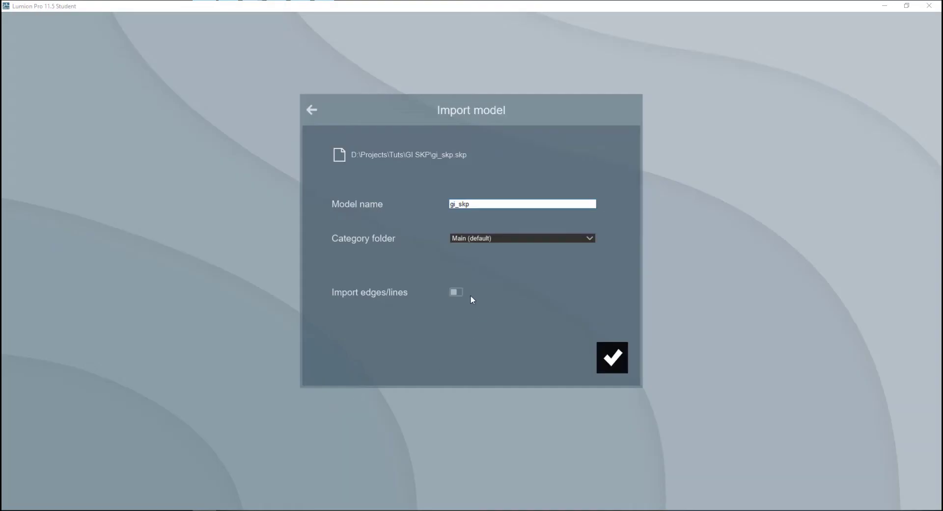
Step: Import the model as gi_skp_1 into the Main (default) category without edges and place it on the grass
click(490, 238)
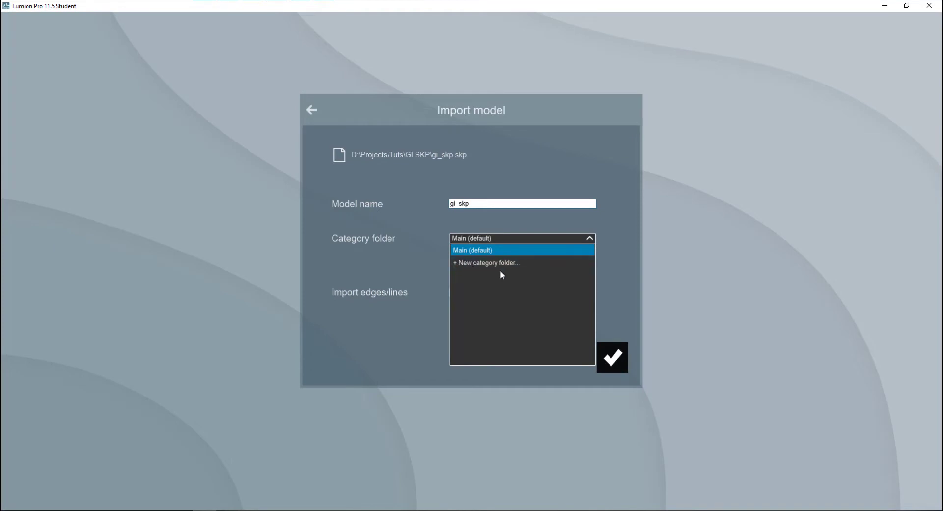
click(427, 265)
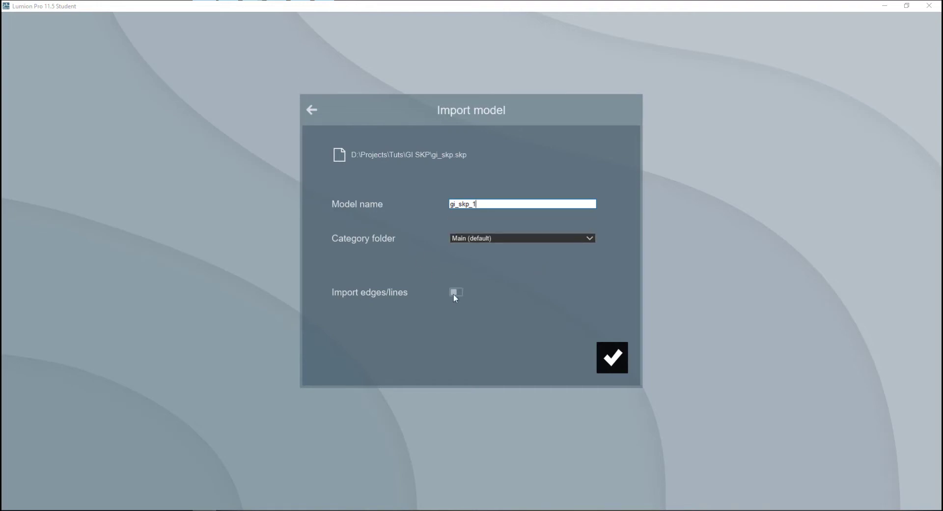
click(602, 359)
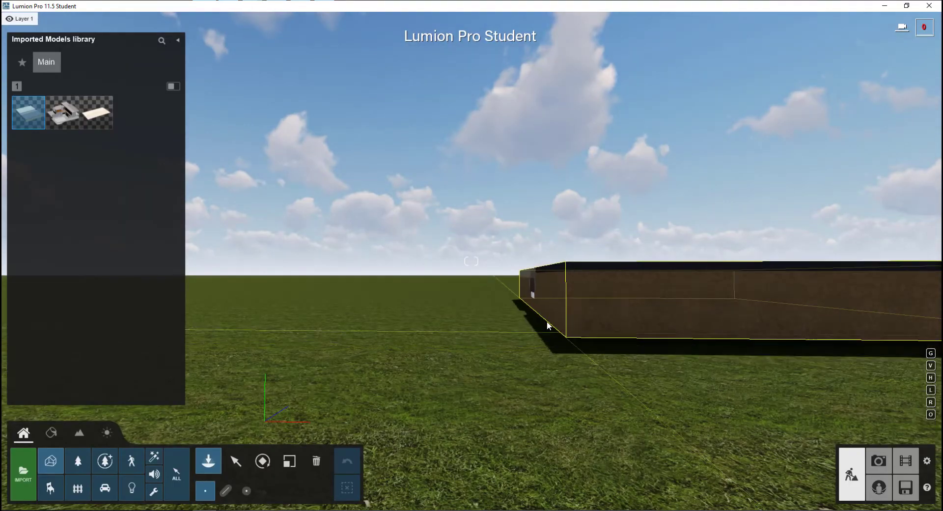
click(289, 363)
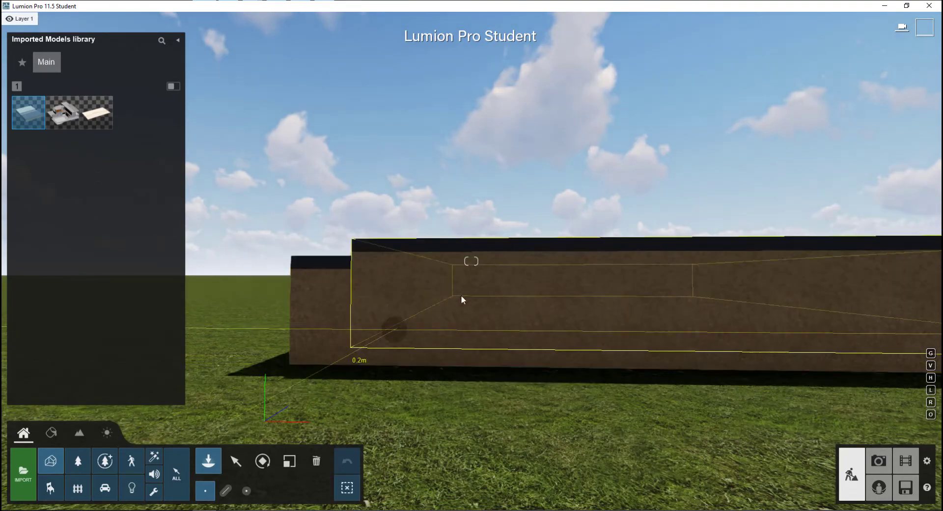
Step: Start material editing with the whole placed model in view from above
right_drag(461, 297, 177, 265)
key(w)
key(q)
key(q)
click(54, 437)
key(d)
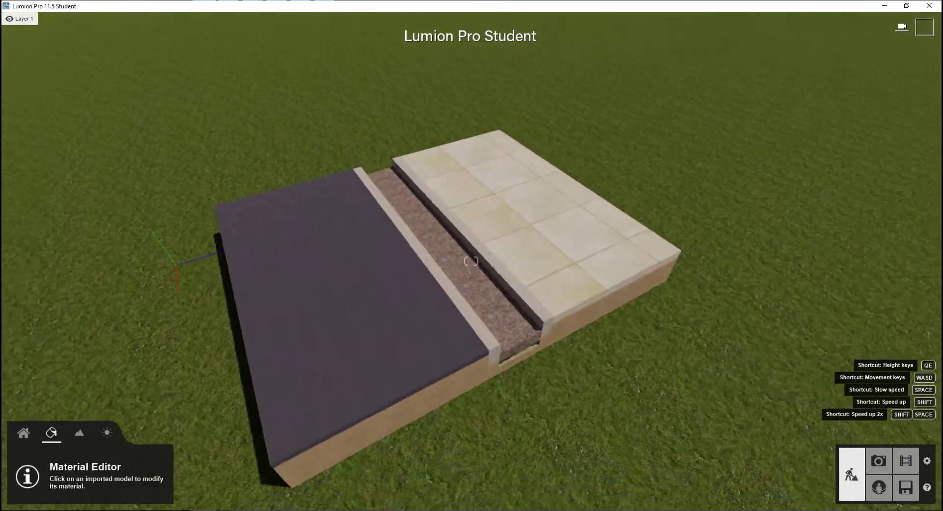
key(s)
key(q)
right_drag(471, 261, 471, 304)
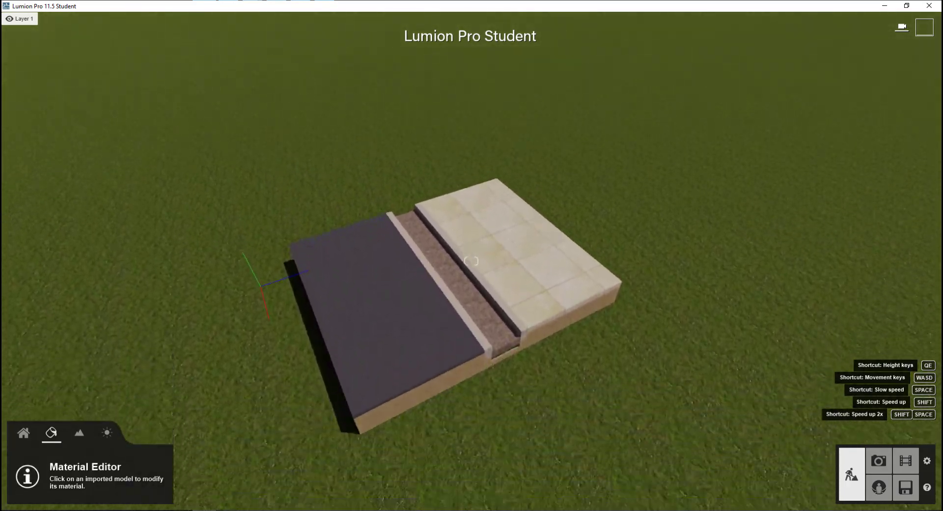
Step: Examine the channel's layered end section up close and the whole model from the asphalt side
key(e)
key(w)
right_drag(471, 261, 469, 222)
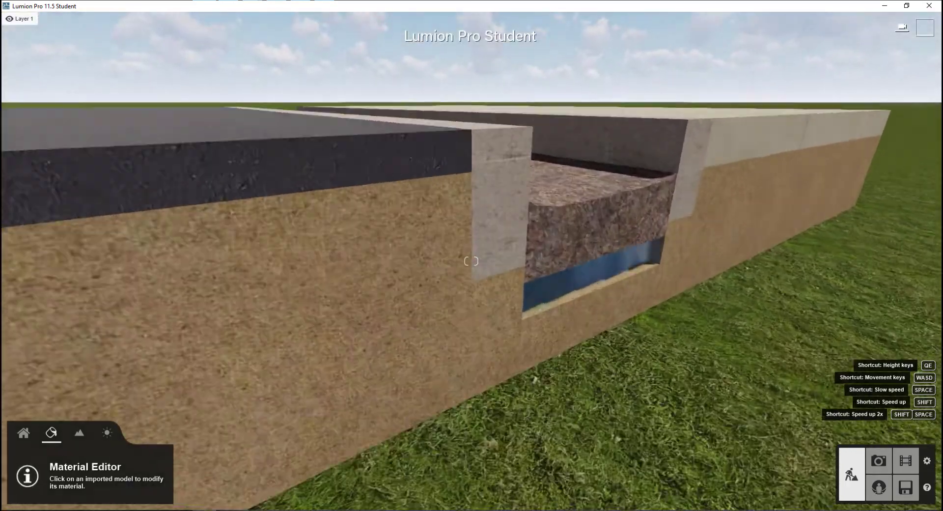
key(s)
key(q)
key(a)
right_drag(471, 261, 545, 246)
key(s)
key(a)
key(d)
key(s)
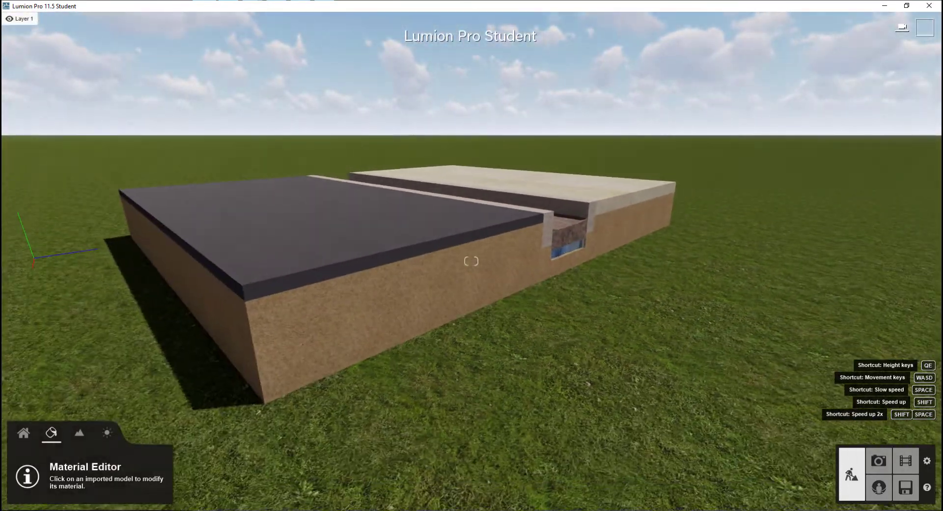
key(e)
key(q)
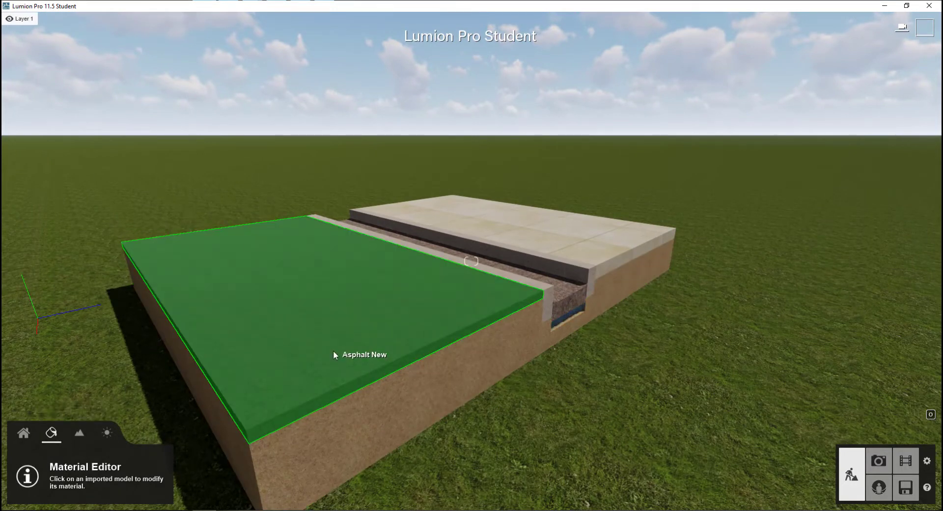
Step: Open the Asphalt New slab's material for replacement and bring up the second page of outdoor asphalt materials
click(334, 353)
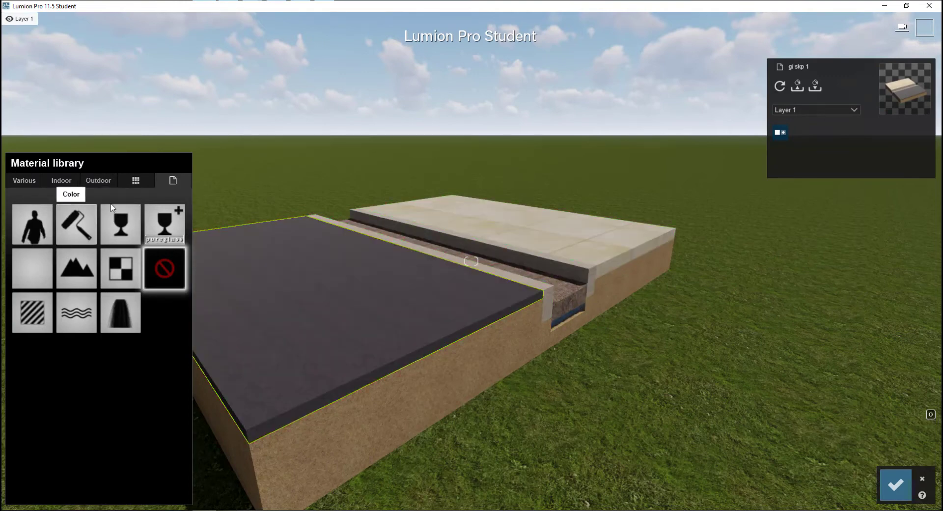
click(133, 181)
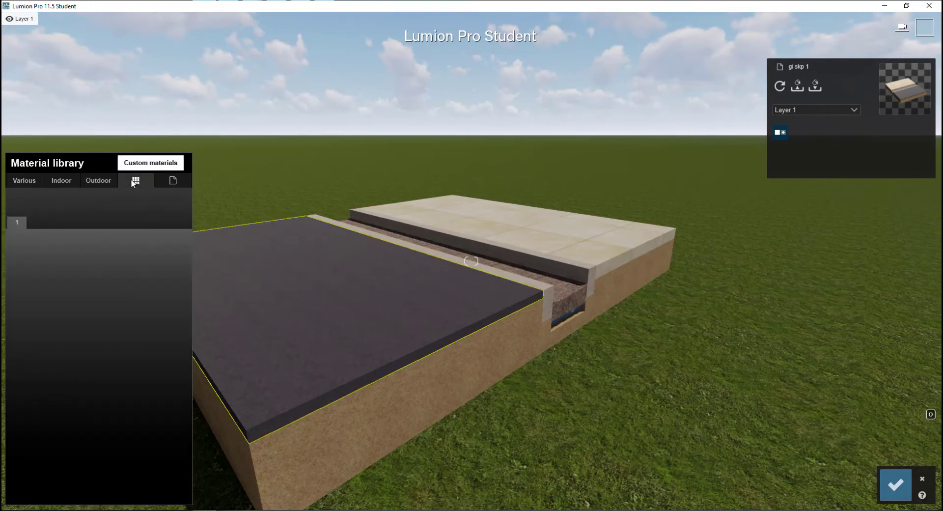
click(100, 182)
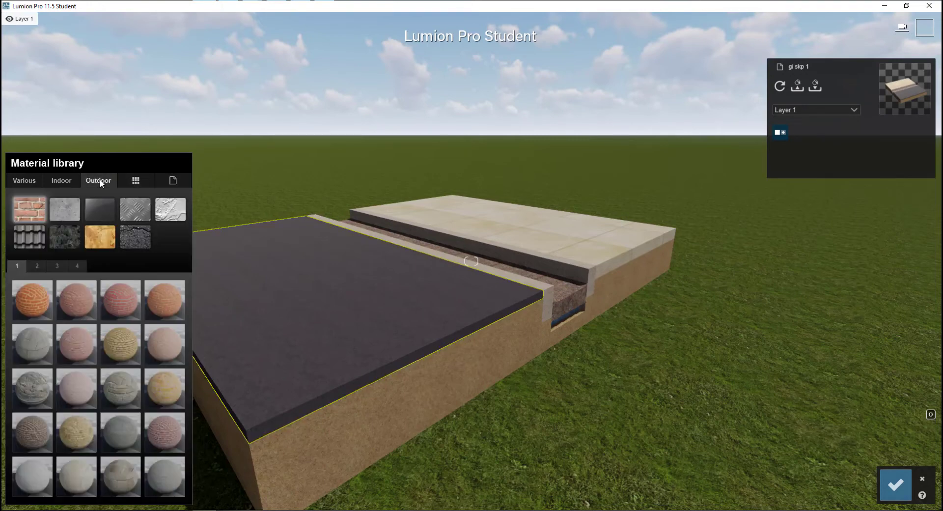
click(131, 236)
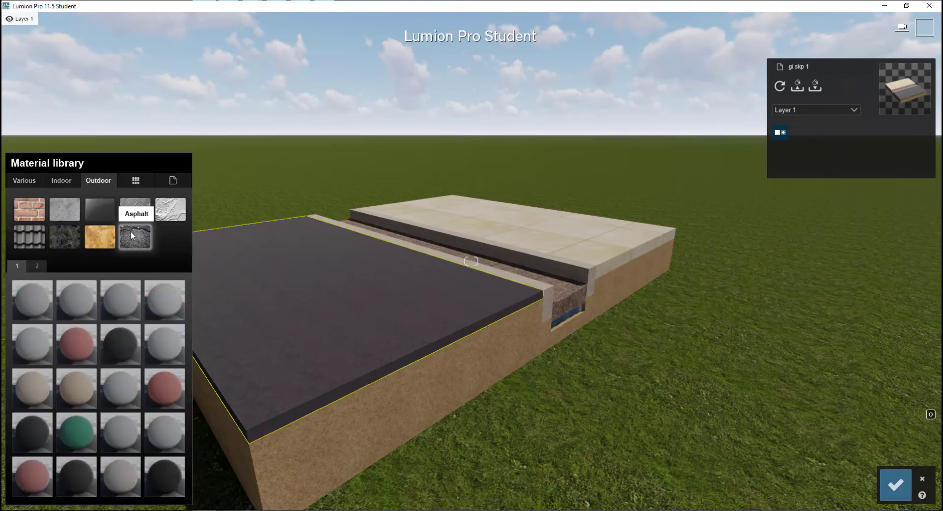
click(39, 267)
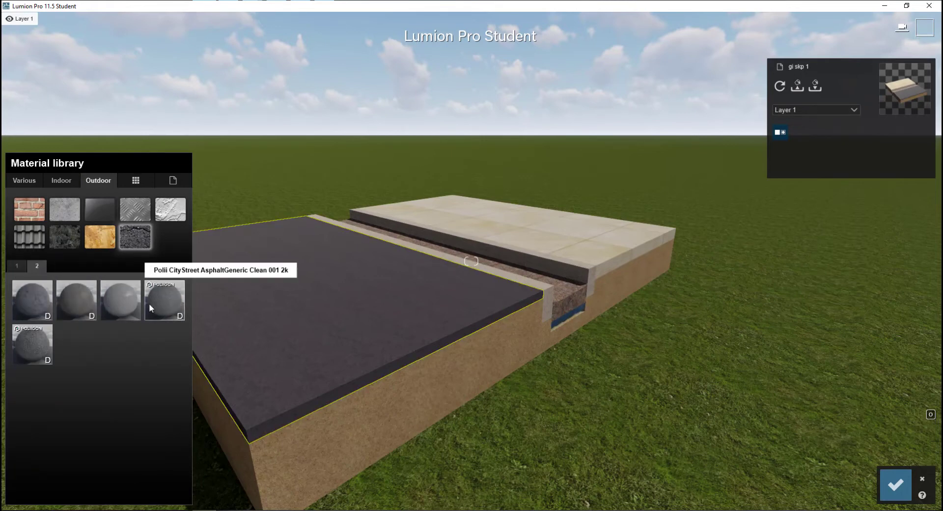
Step: Try the two Poliigon asphalt materials on the slab and inspect their texture up close
click(25, 342)
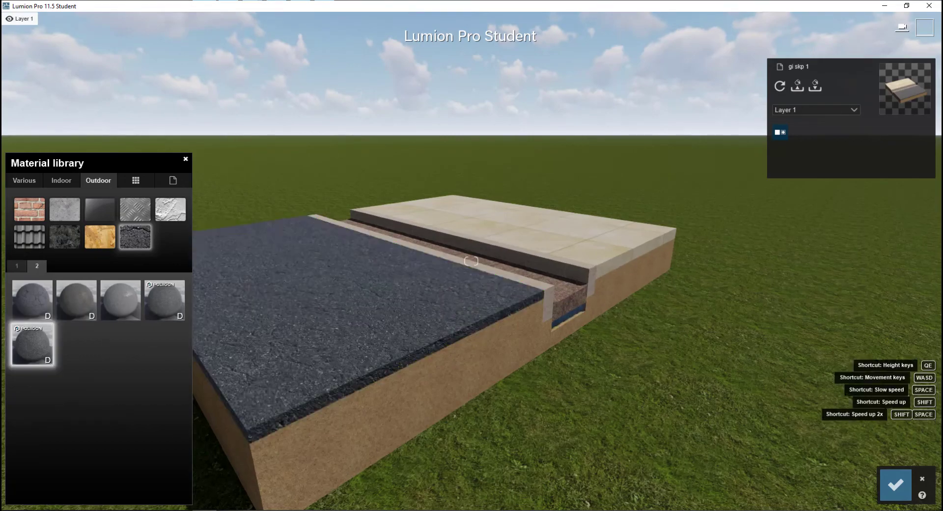
key(d)
key(e)
right_drag(287, 323, 198, 309)
click(183, 304)
key(w)
key(q)
key(a)
right_drag(394, 265, 344, 248)
Step: Apply the lighter grey asphalt without displacement to the slab and check it against the other asphalt materials
click(117, 294)
key(e)
key(s)
key(e)
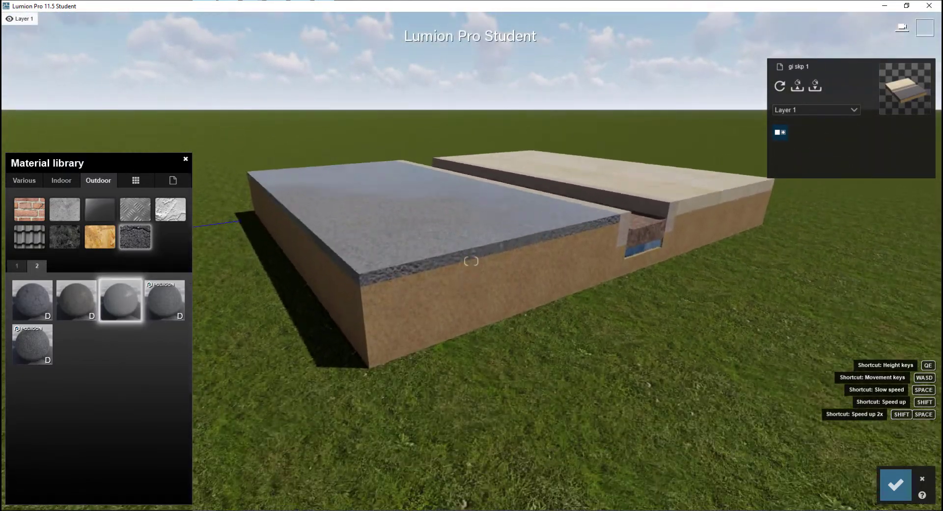
key(w)
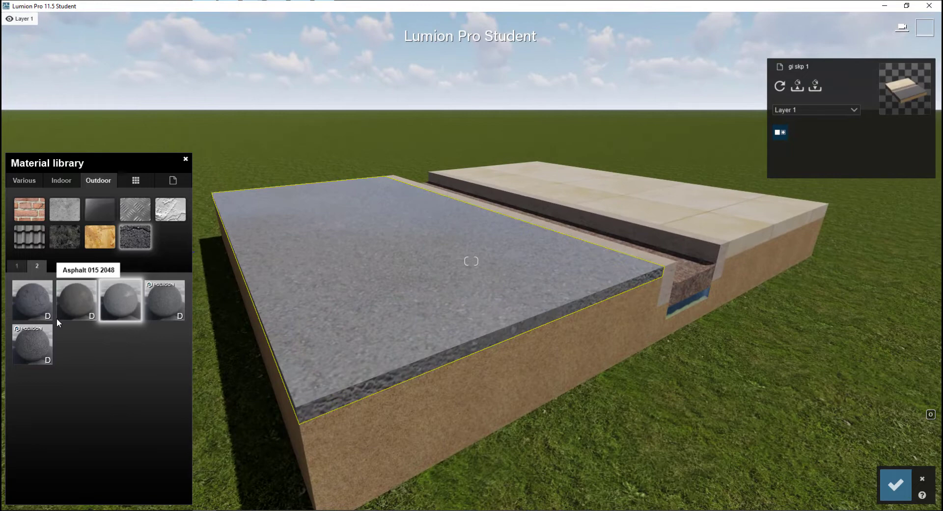
click(17, 266)
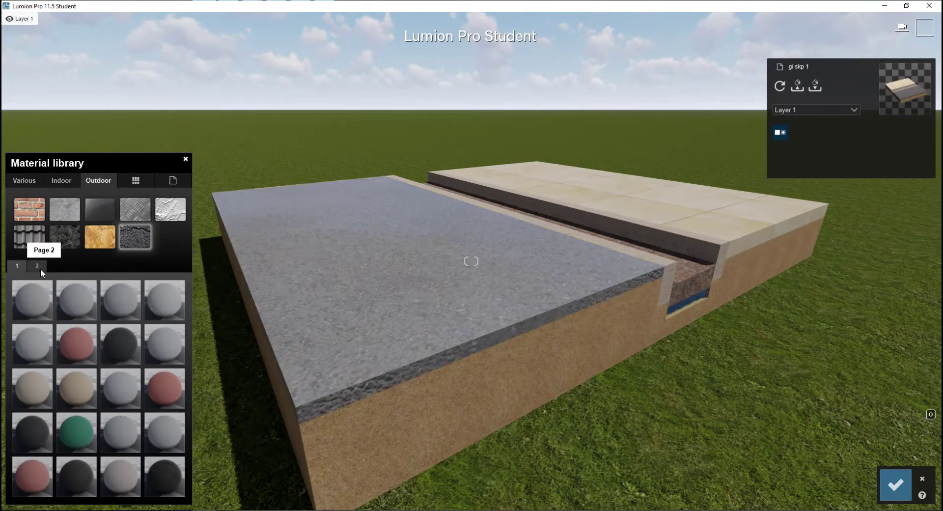
click(38, 266)
click(520, 236)
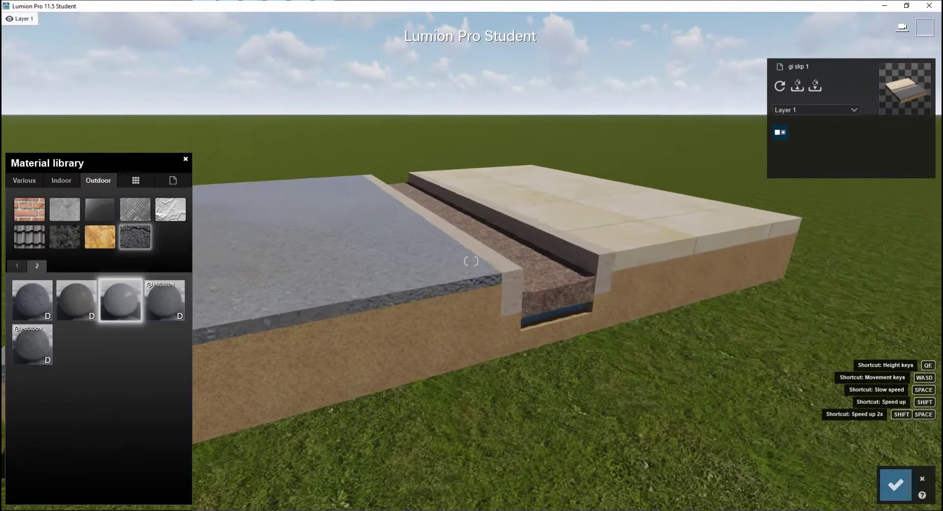
Step: Examine the channel's end section, the curb faces and the square-tile slab up close
key(w)
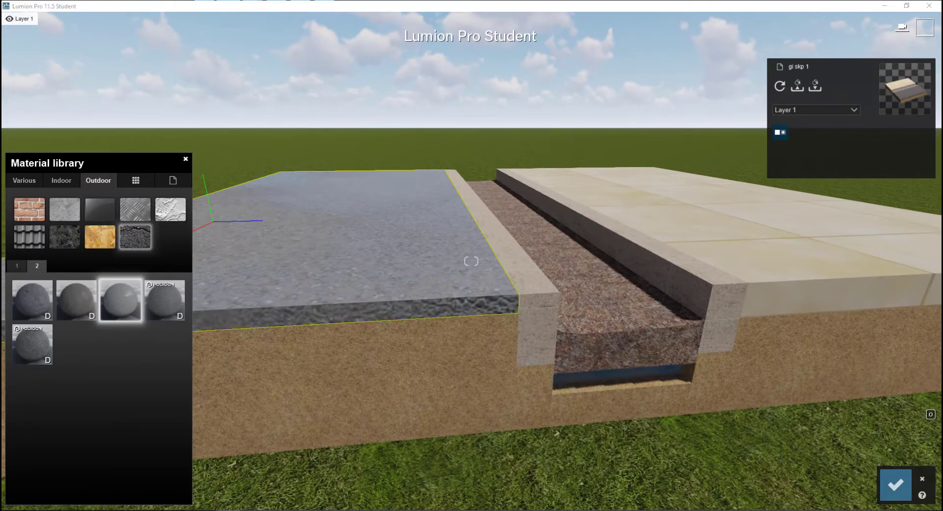
click(650, 319)
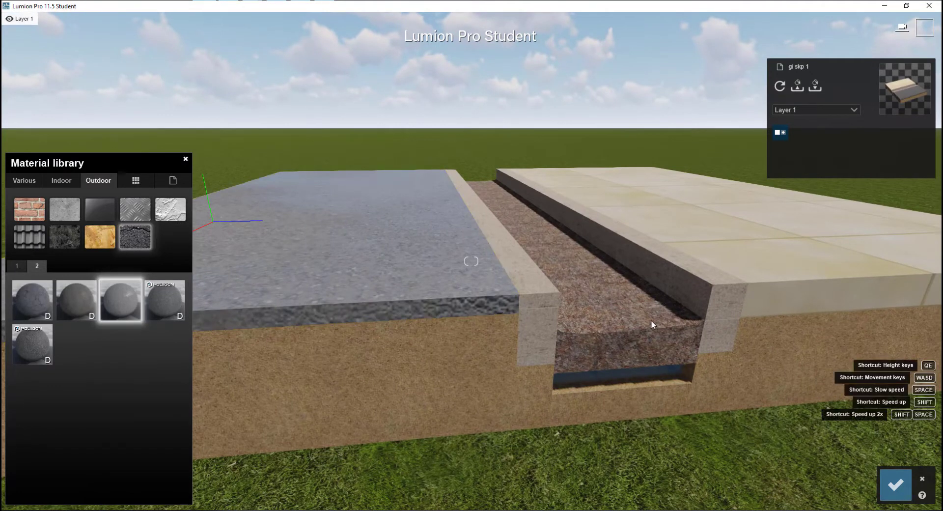
right_drag(614, 306, 678, 302)
key(w)
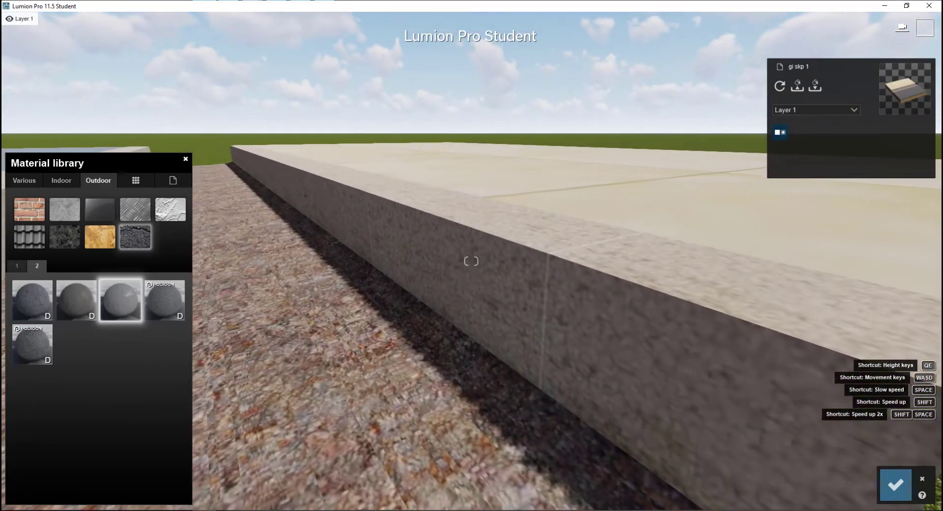
key(s)
key(s)
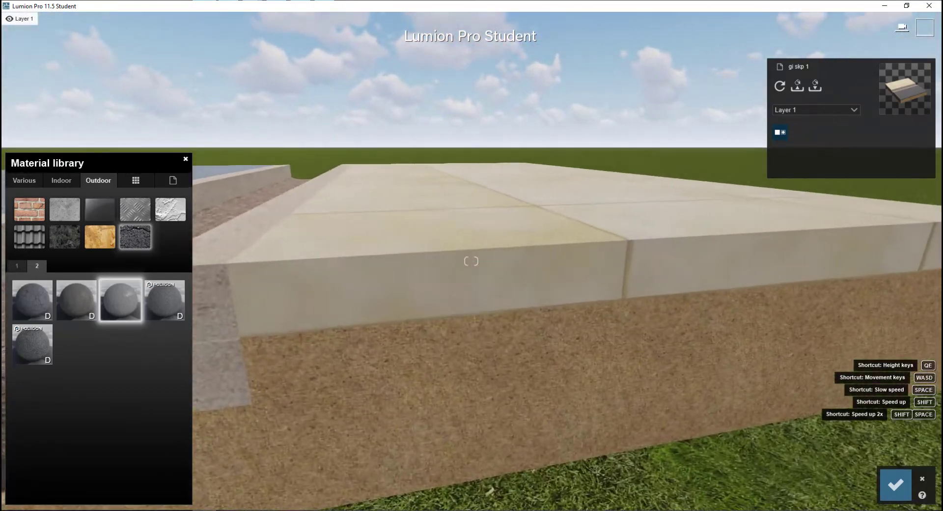
key(a)
key(w)
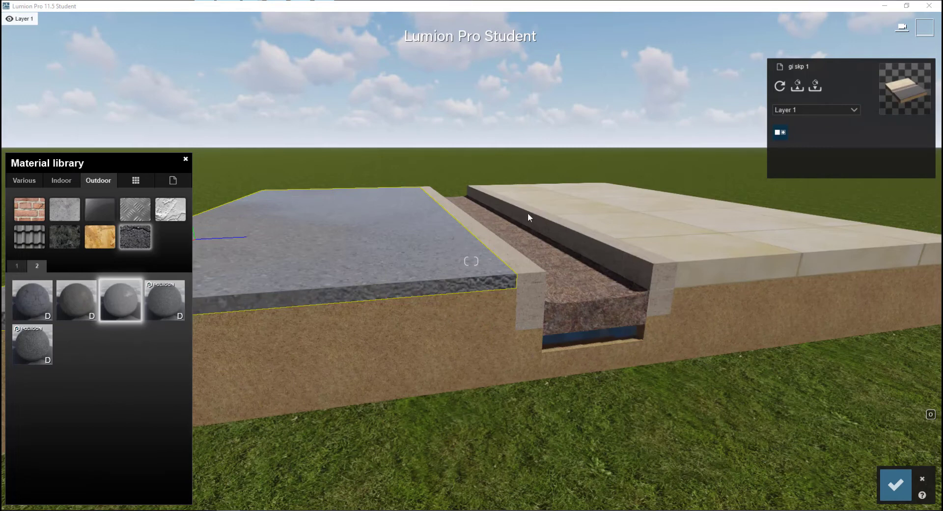
Step: Try a paved outdoor concrete material on the Asphalt New slab and restore its Asphalt Wet material
click(74, 210)
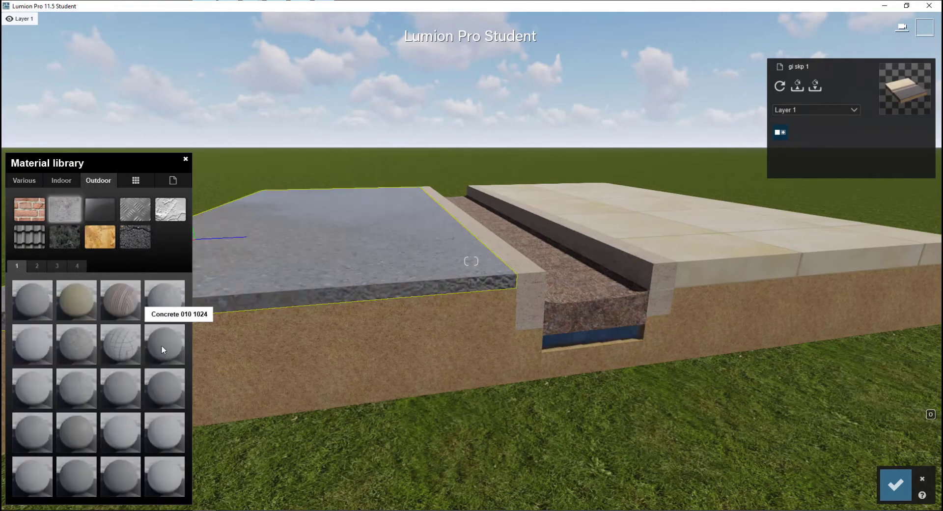
click(167, 314)
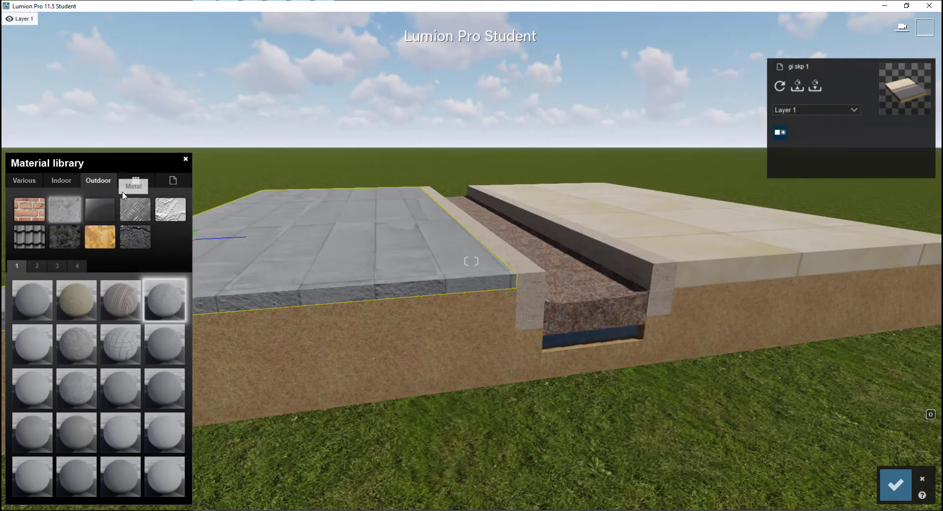
click(135, 236)
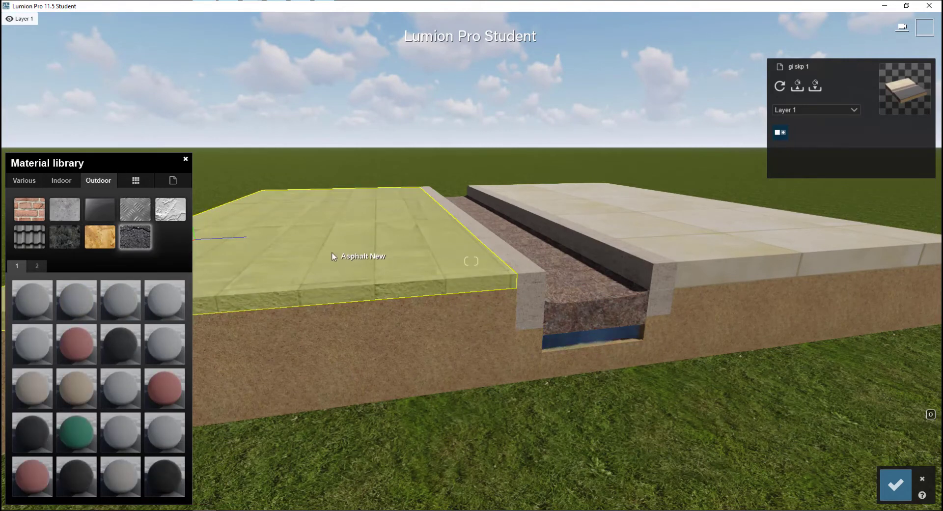
click(36, 266)
click(120, 299)
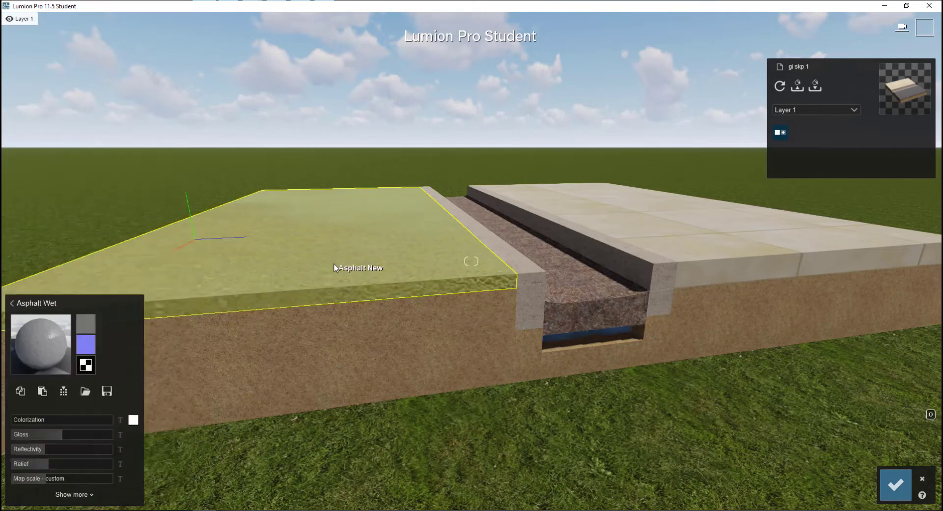
Step: Open the Field Square Tile slab's material for replacement and bring up the third page of outdoor concrete materials
click(759, 242)
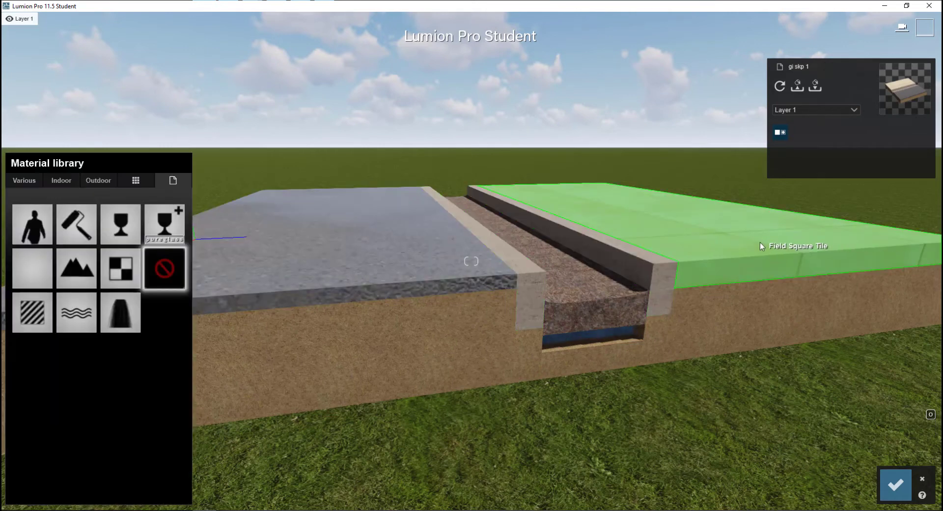
click(80, 182)
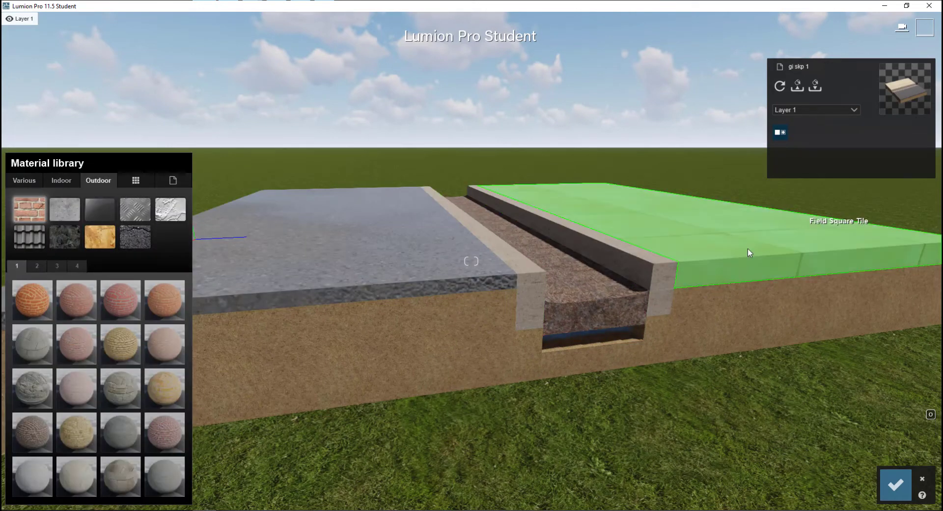
click(68, 219)
click(62, 268)
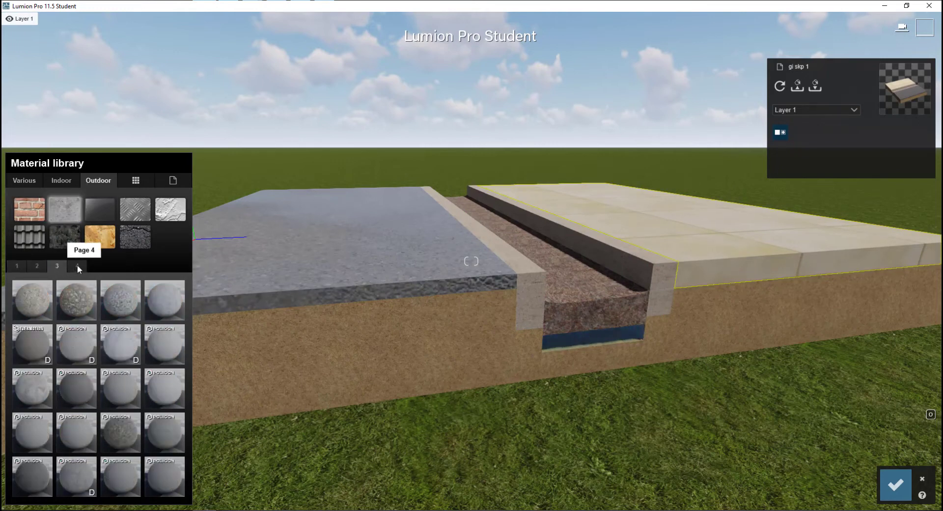
Step: Try three Poliigon concrete plate materials on the square-tile slab, including Polii Concrete Plates 02 VAR1 2K
click(117, 335)
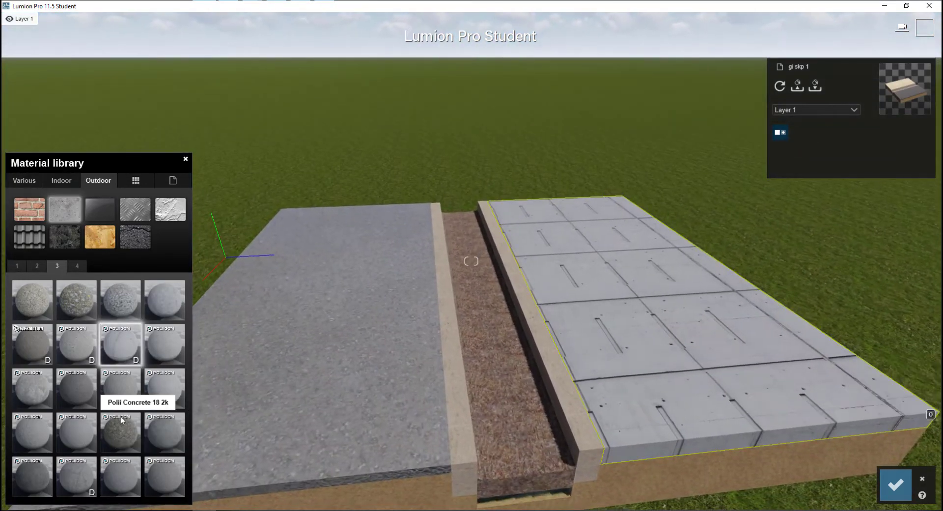
click(79, 488)
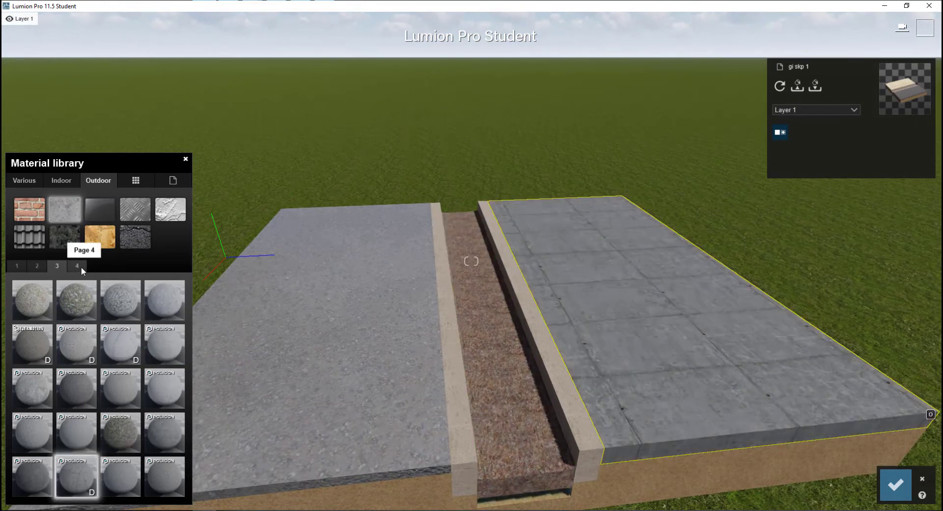
click(78, 266)
click(126, 302)
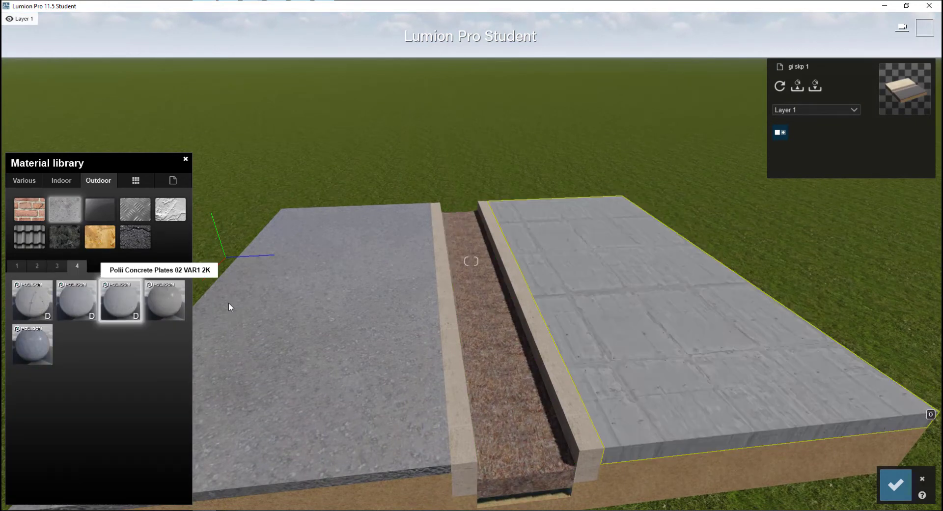
right_drag(229, 302, 105, 254)
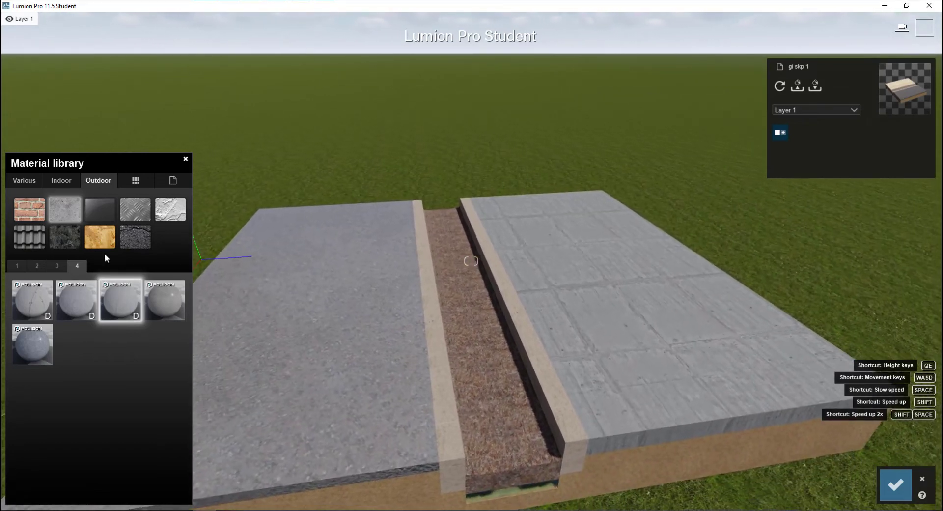
Step: Try Concrete 032 1024 from the second page of outdoor concretes on the square-tile slab
click(51, 264)
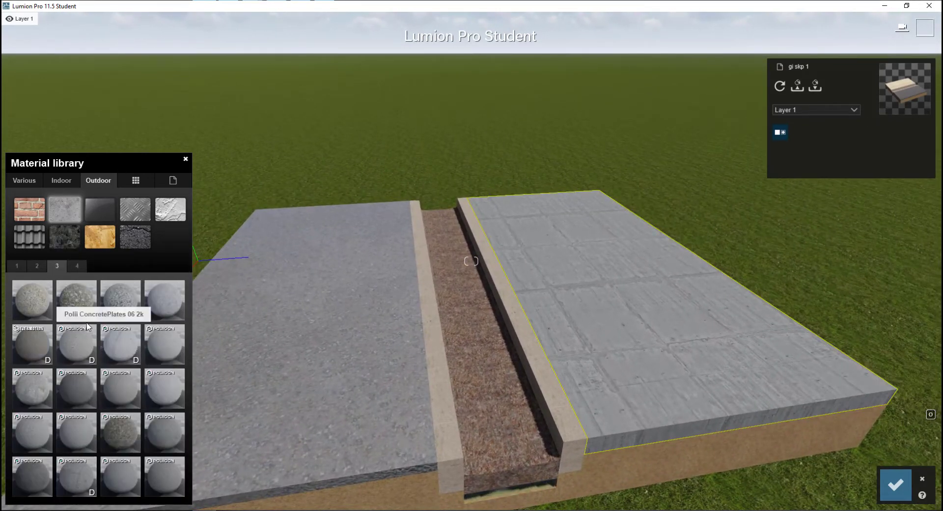
click(37, 267)
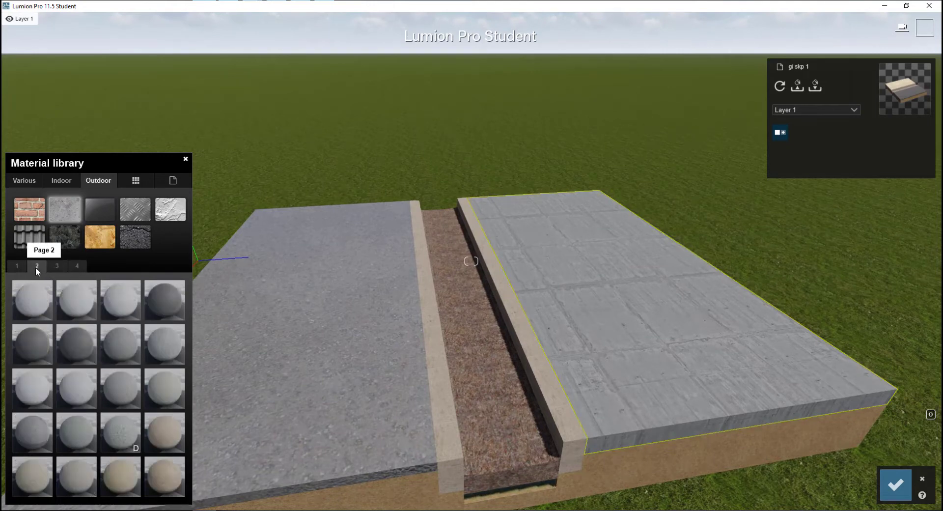
click(119, 349)
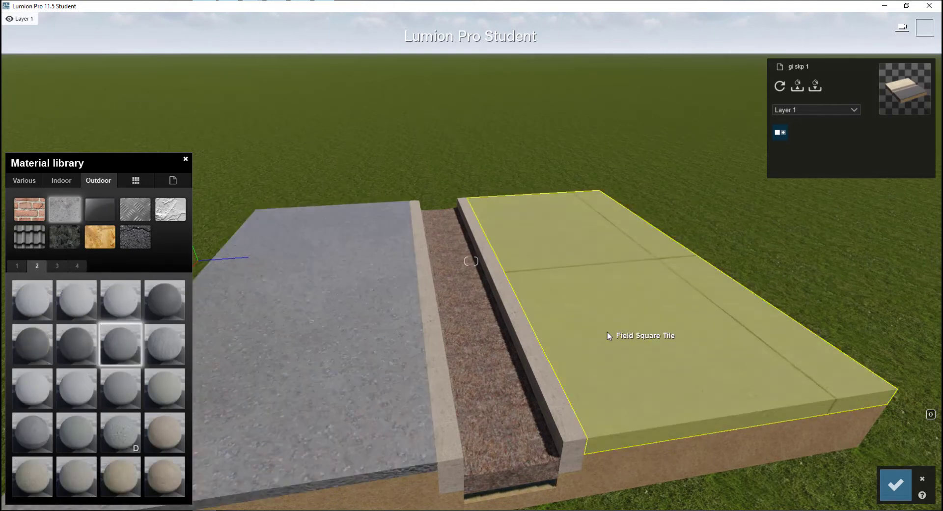
middle_drag(617, 325, 215, 334)
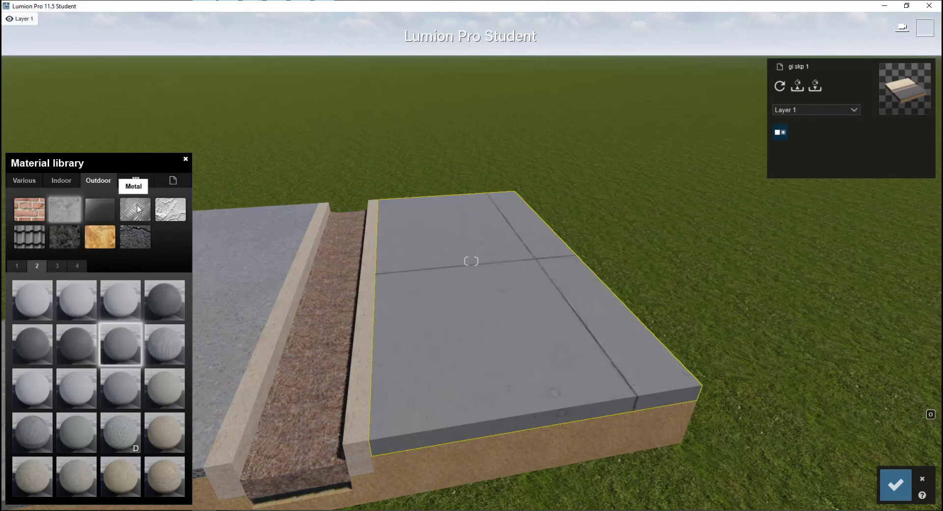
Step: Apply the beige Bricks 017 1024 material to the square-tile slab and inspect its surface from several distances
click(39, 217)
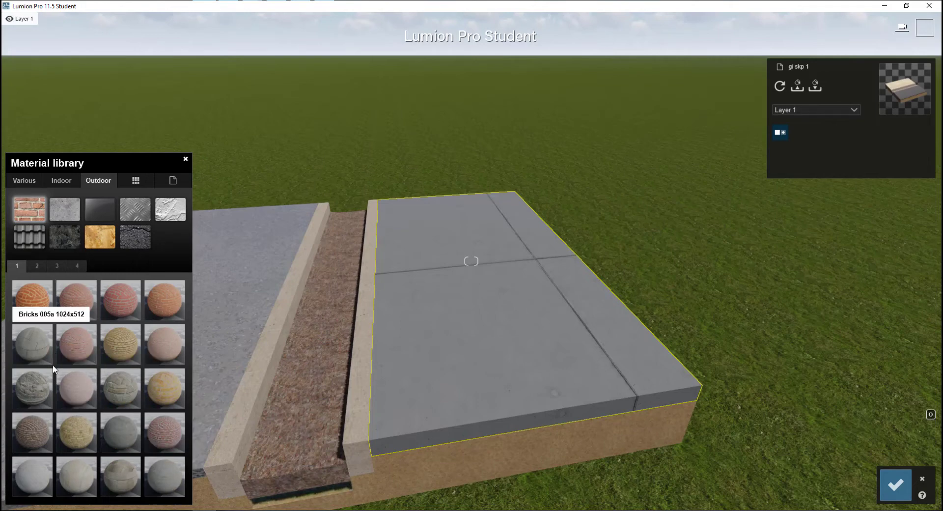
click(77, 474)
mouse_move(299, 435)
right_down()
mouse_move(299, 393)
mouse_move(298, 452)
right_up()
key(s)
key(q)
key(w)
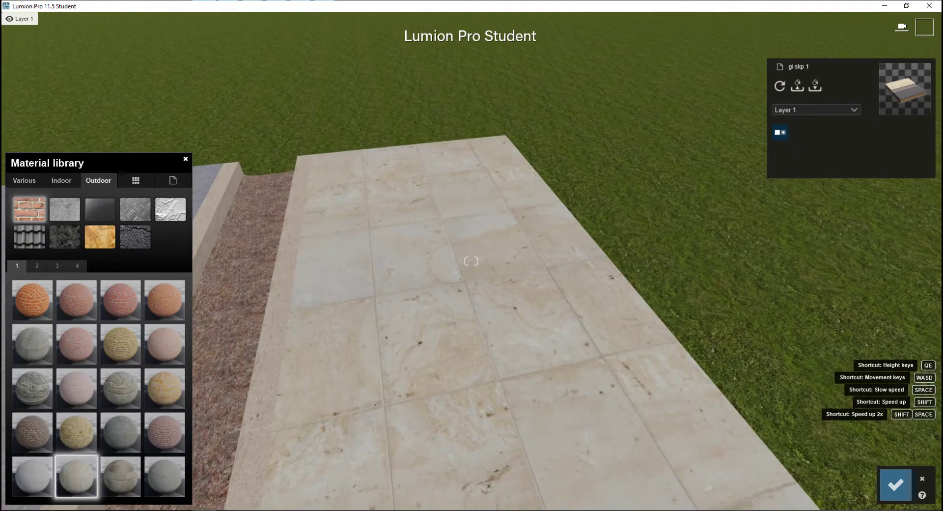
key(s)
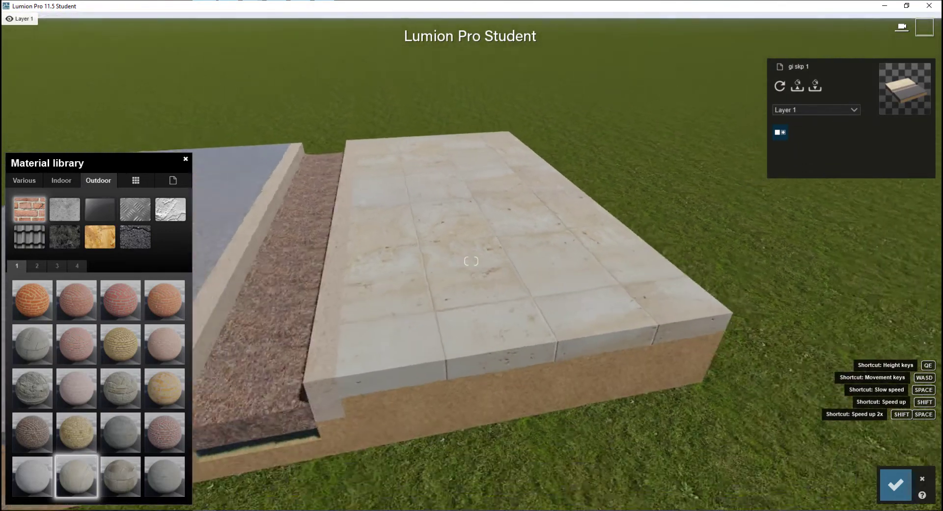
key(s)
key(q)
key(e)
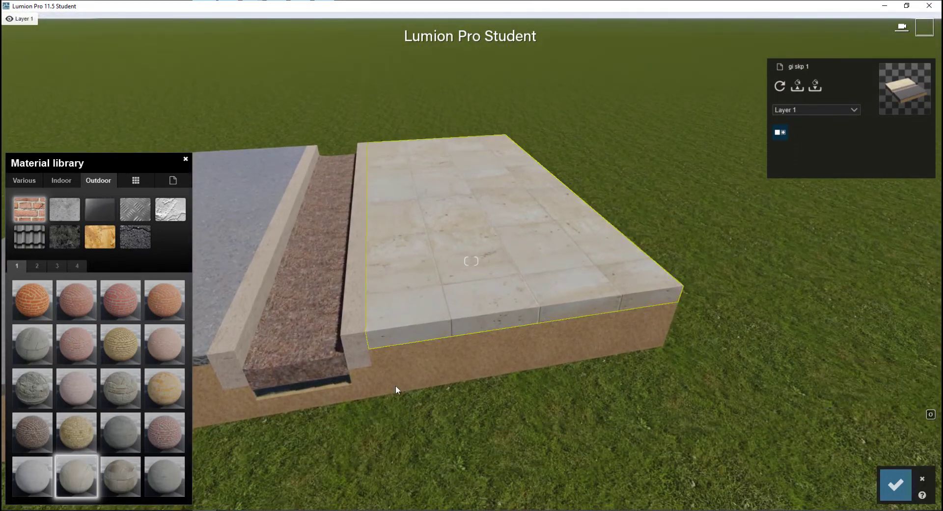
Step: Enlarge the Bricks 017 1024 tiles on the slab by setting the map scale to 5.6
click(70, 474)
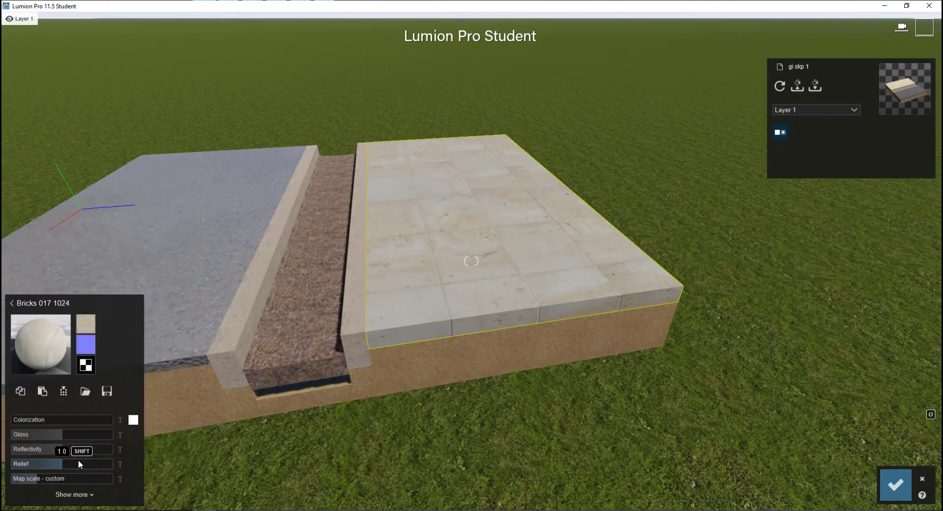
click(72, 494)
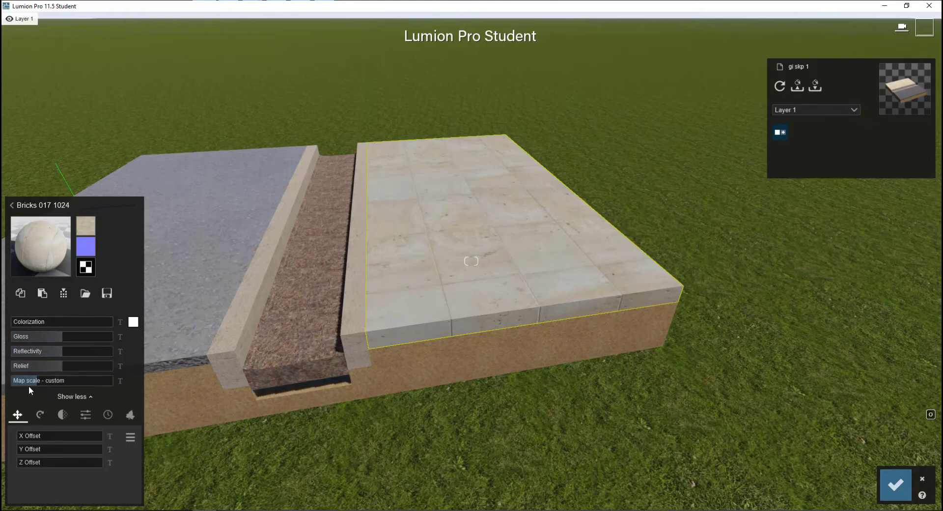
drag(37, 379, 40, 378)
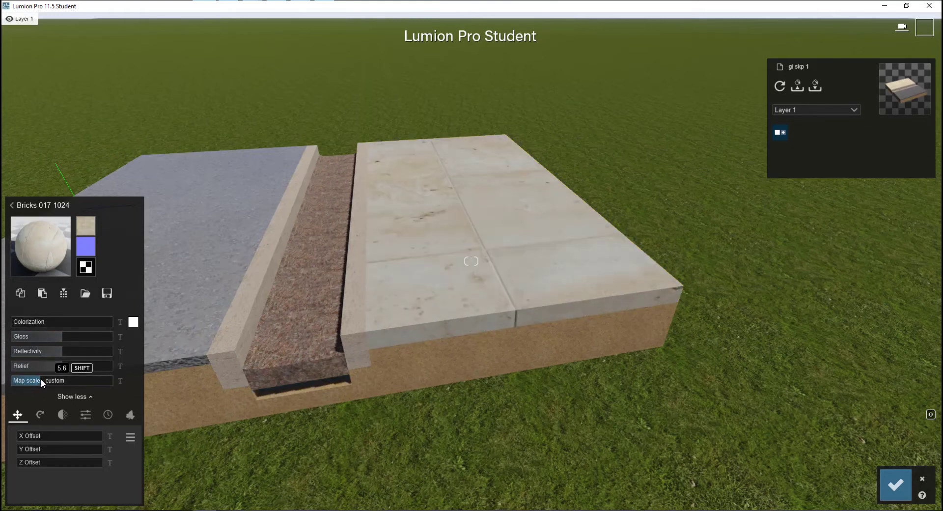
Step: Open the Tile Large Brown curbs' material for replacement and bring up the second page of outdoor concrete materials
key(a)
right_drag(452, 366, 579, 363)
key(w)
click(491, 371)
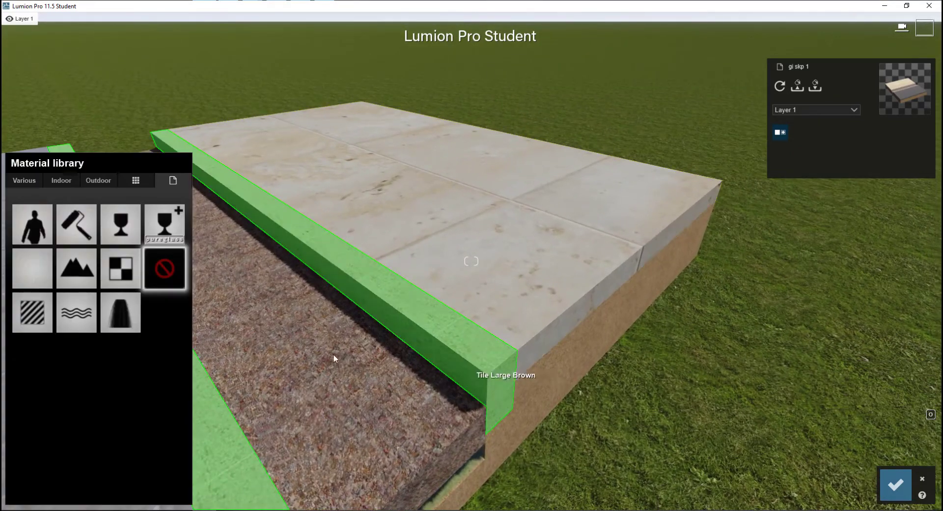
click(99, 181)
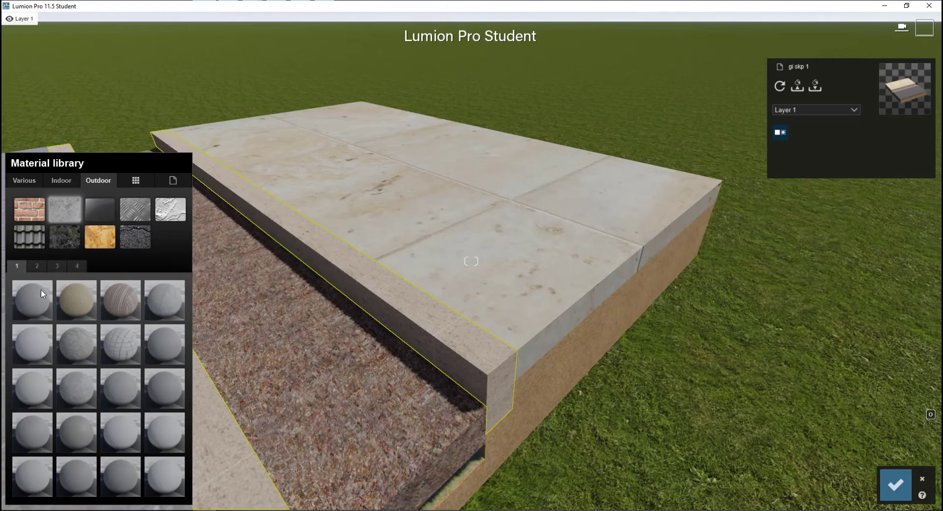
click(42, 269)
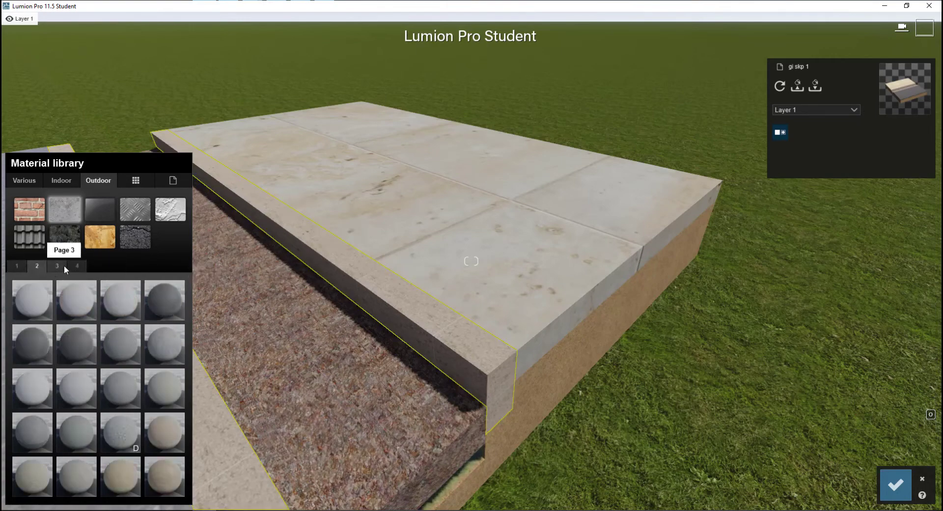
Step: Try two light grey concrete materials on the curbs and inspect them at the channel's end section
click(118, 296)
right_drag(248, 302, 149, 289)
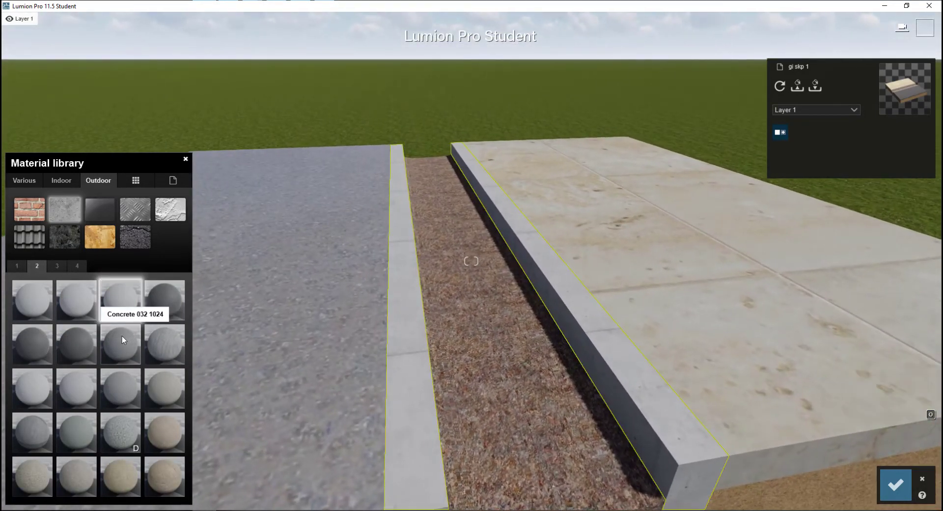
click(29, 317)
key(s)
right_drag(386, 317, 427, 312)
key(e)
key(w)
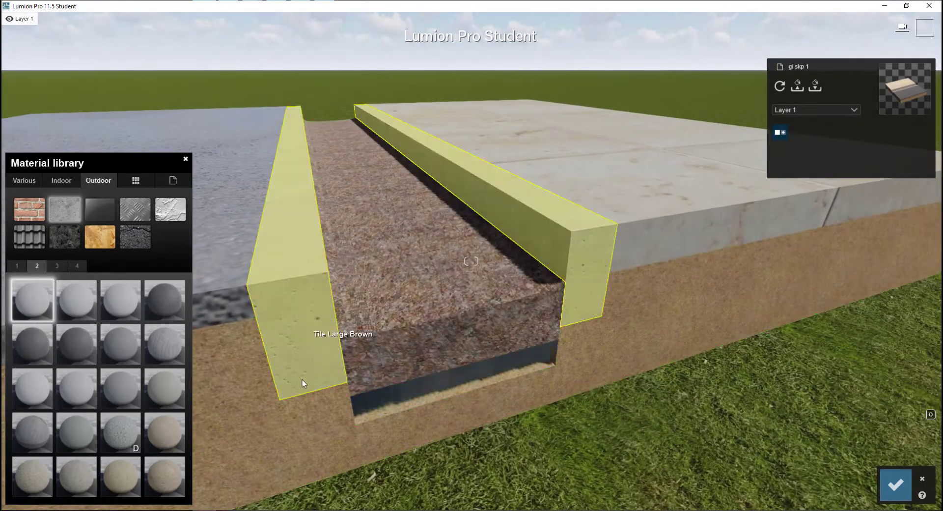
Step: Compare a smooth grey concrete on the curbs and apply a mottled light grey Poliigon concrete from the third page
click(168, 389)
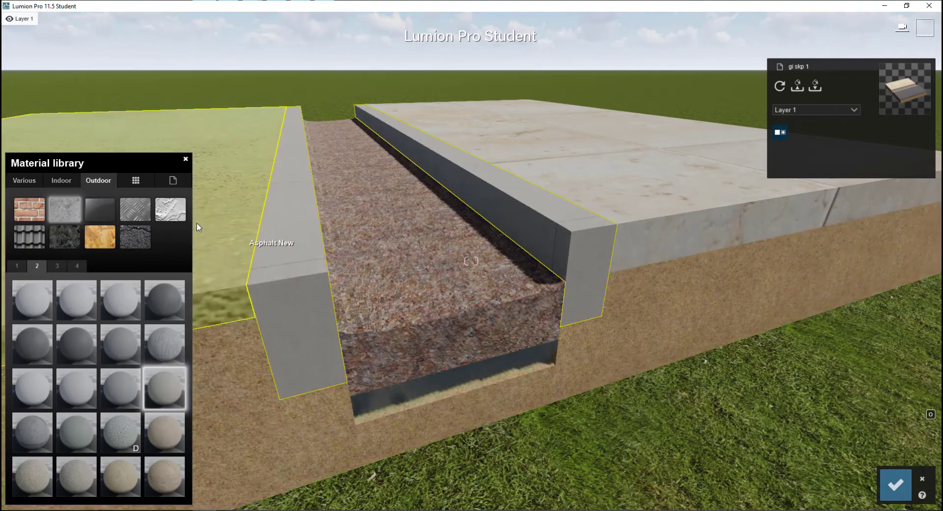
click(57, 265)
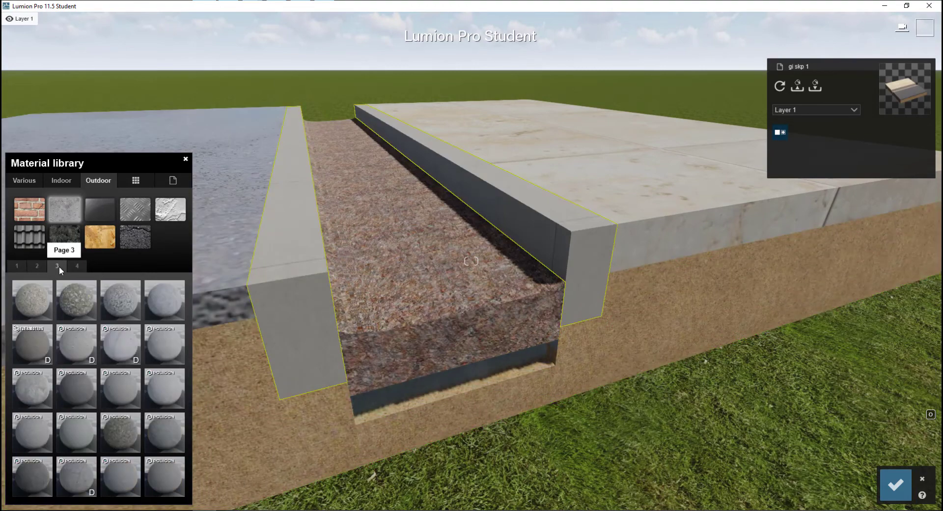
click(176, 350)
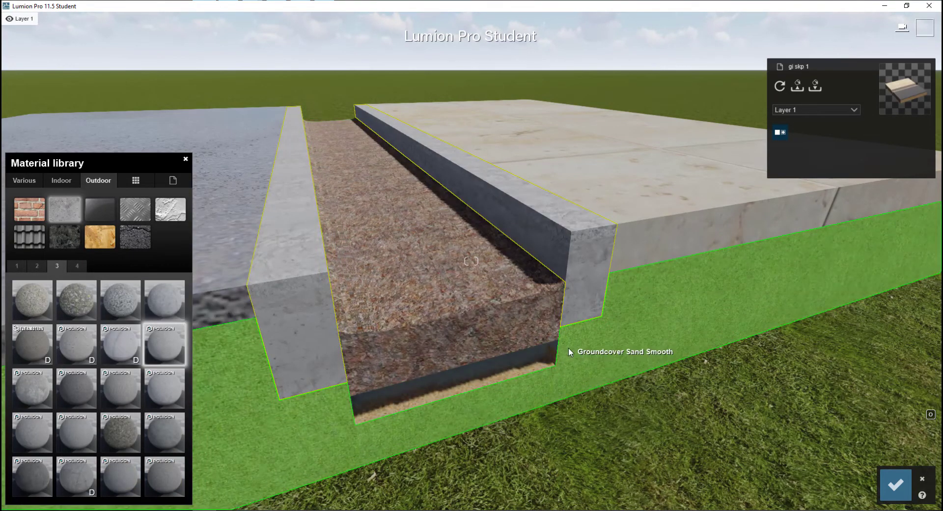
Step: Try the Landscape material on the brown fill layer between the two curbs
right_drag(568, 347, 555, 334)
key(s)
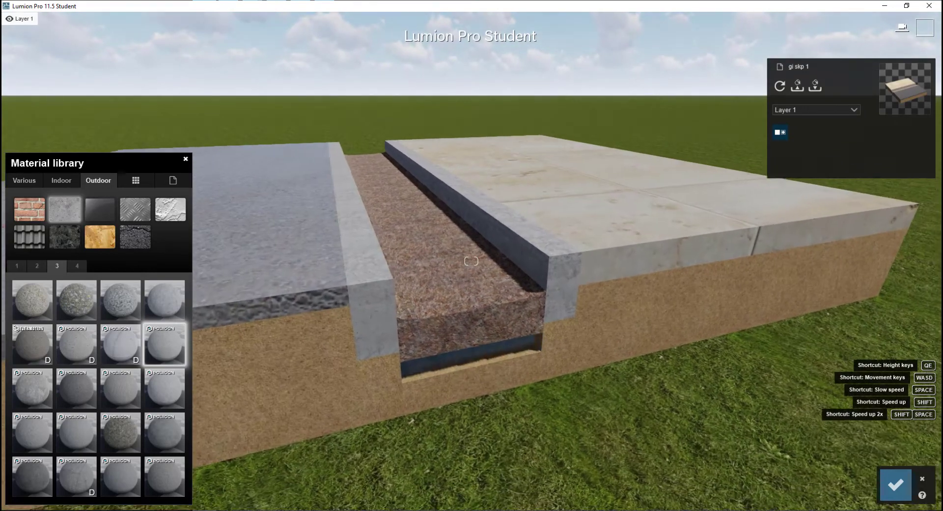
key(w)
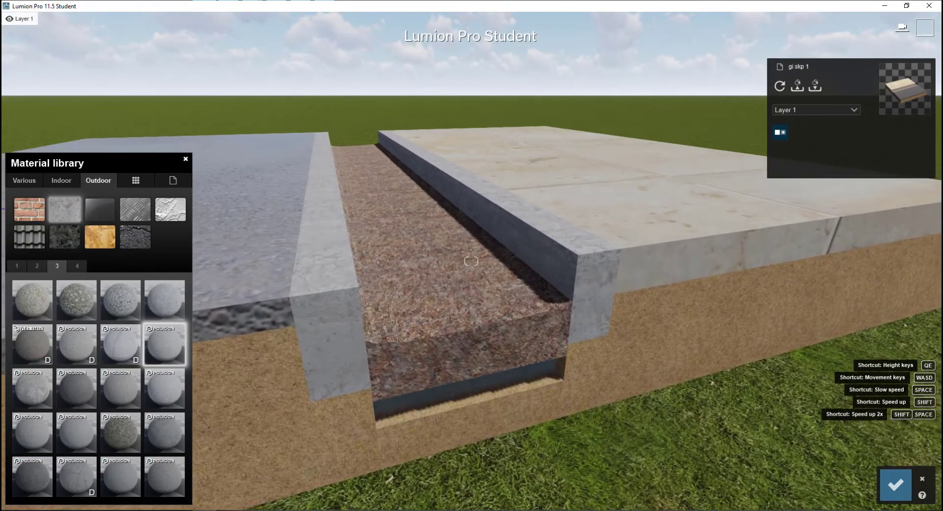
click(483, 337)
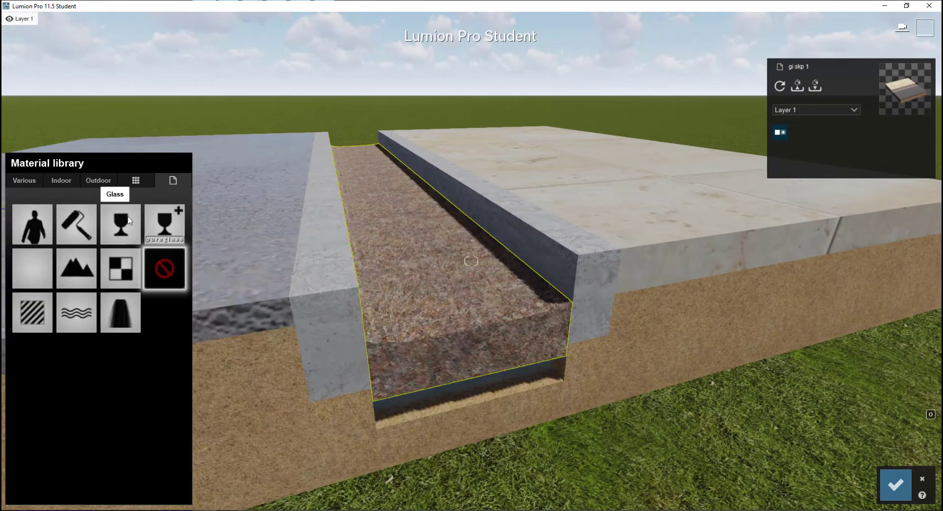
click(138, 182)
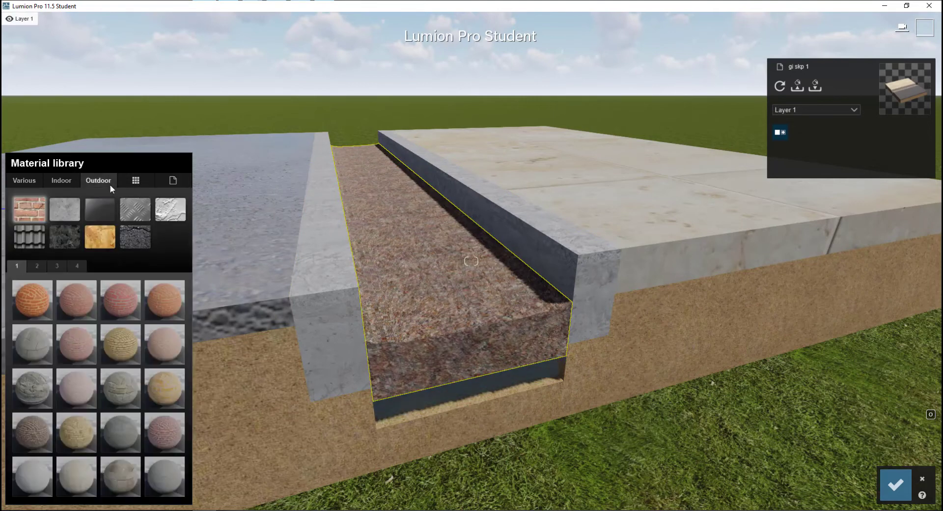
click(136, 180)
click(167, 179)
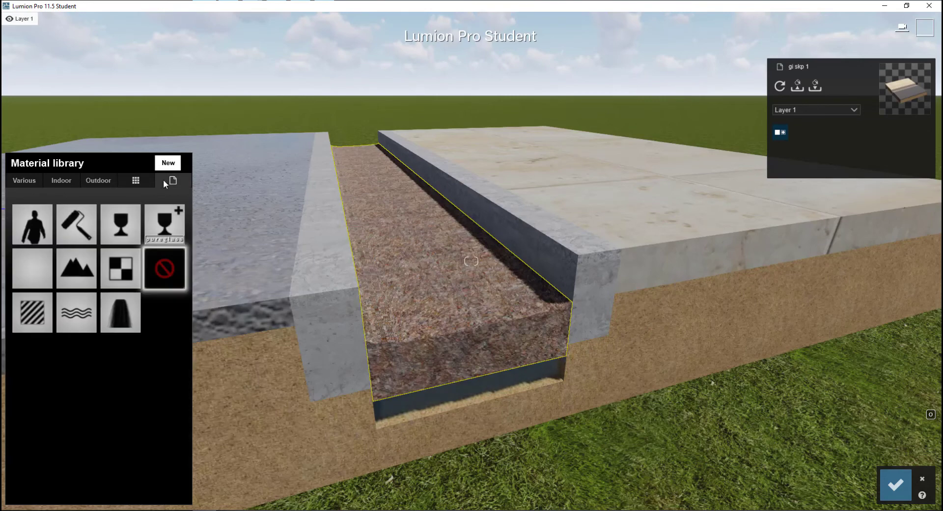
click(88, 278)
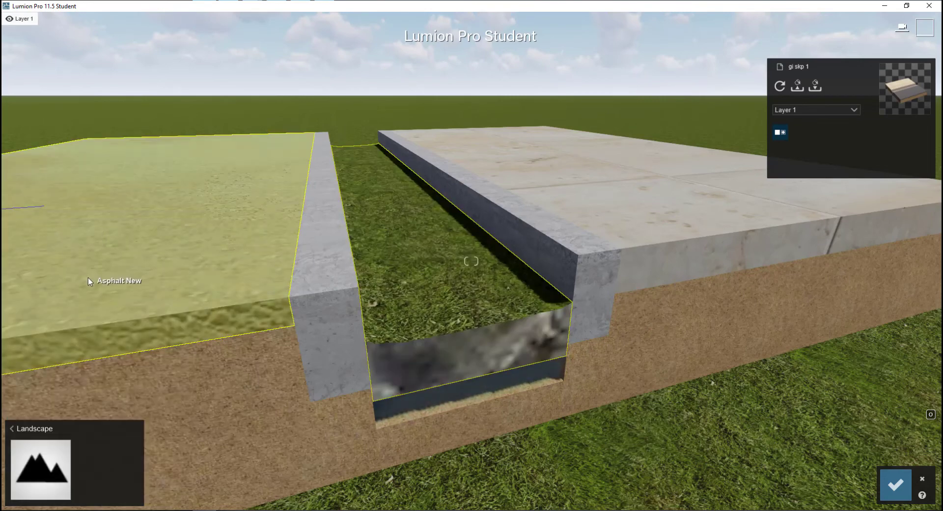
click(12, 428)
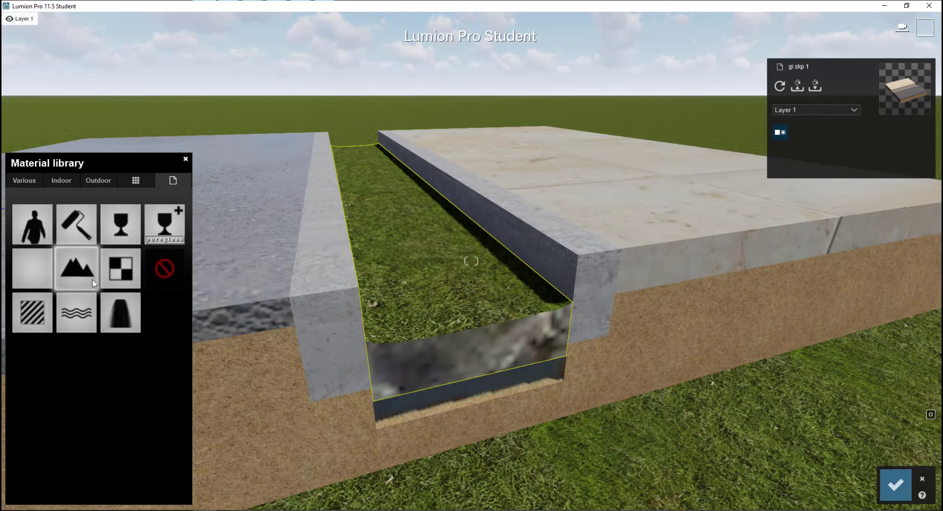
Step: Try a pebbly soil on the channel's fill layer, then apply the plain beige sand from the first page of Soil materials
click(33, 181)
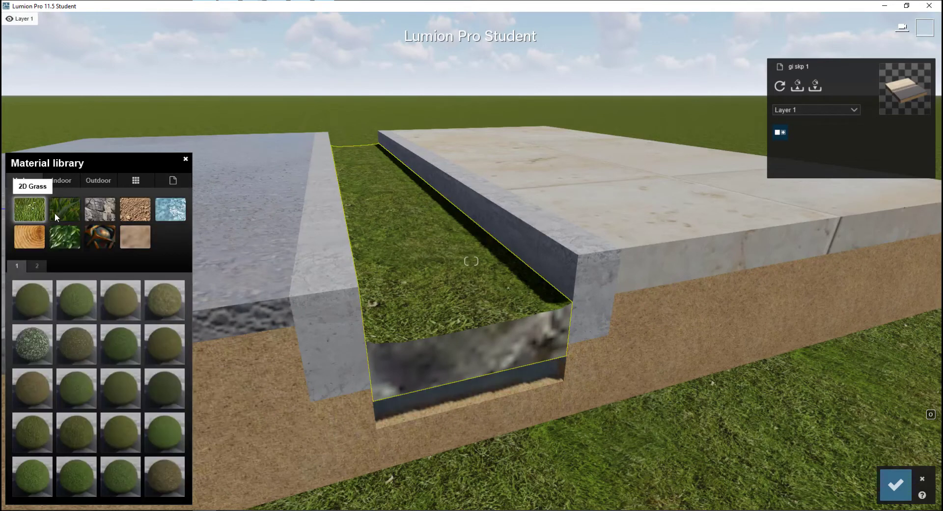
click(135, 209)
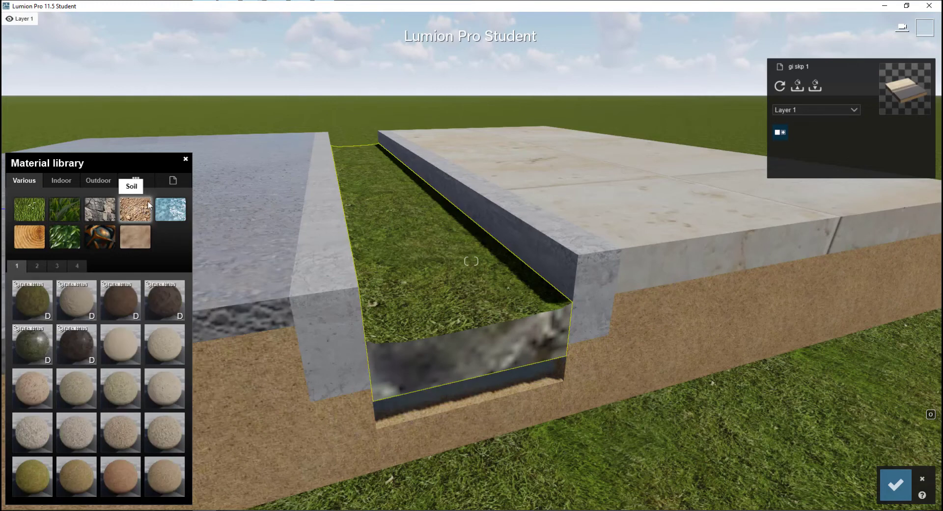
click(155, 396)
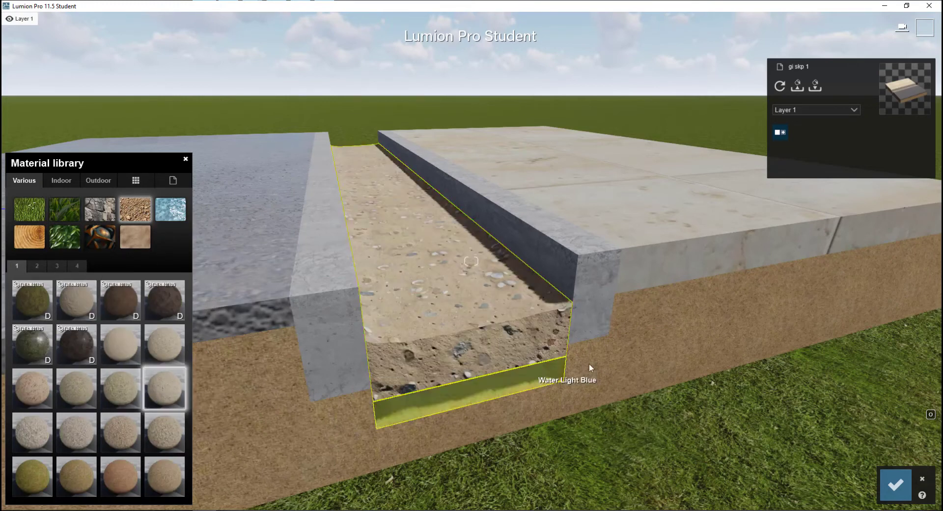
click(128, 385)
Step: Replace the water strip beneath the sand with the White Water preset after trying a dark blue one
key(s)
mouse_move(627, 382)
right_down()
mouse_move(629, 362)
mouse_move(627, 381)
right_up()
key(e)
key(q)
key(w)
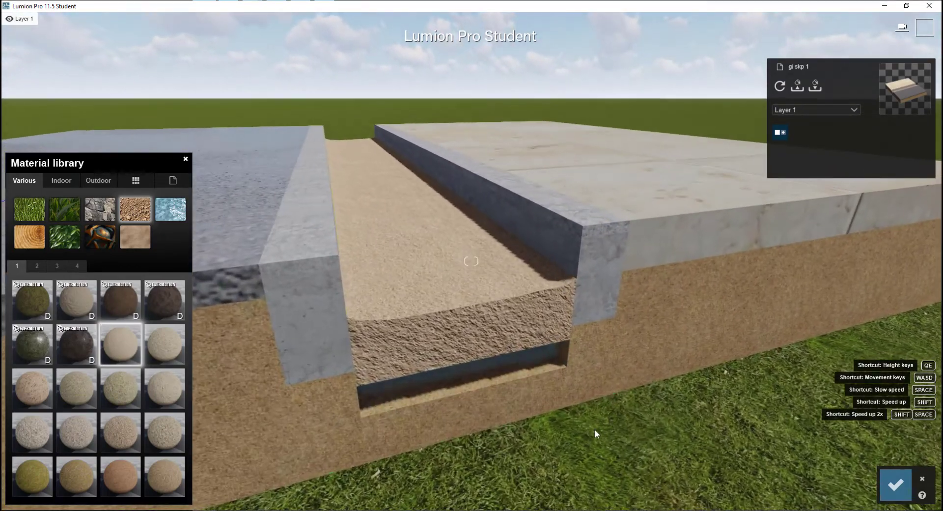
click(485, 377)
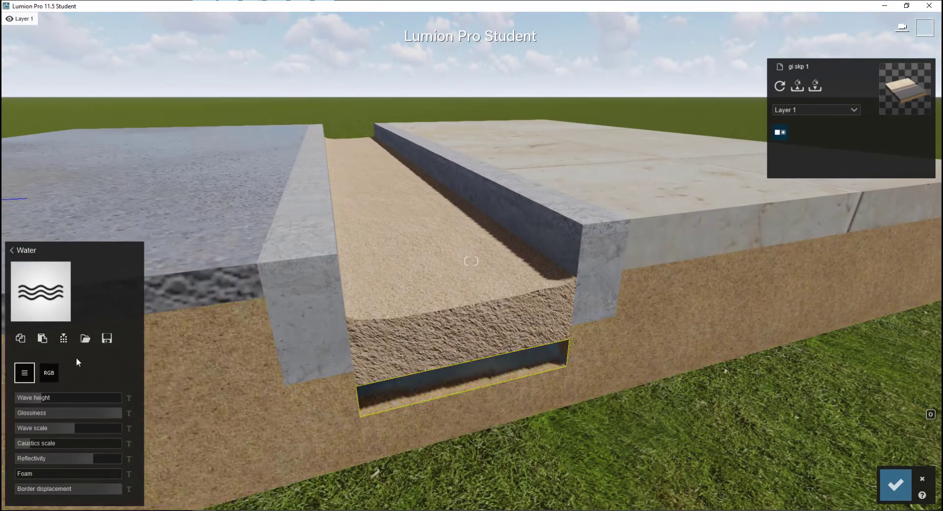
click(33, 281)
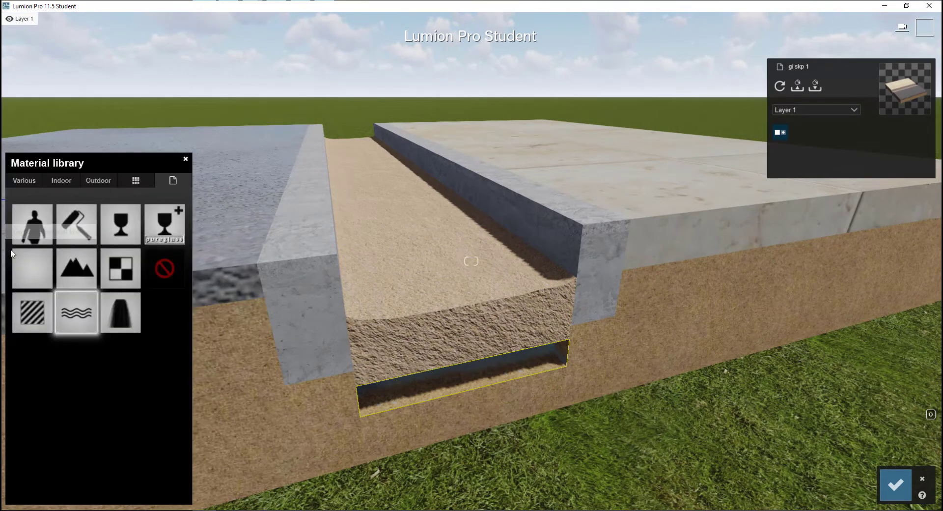
click(25, 178)
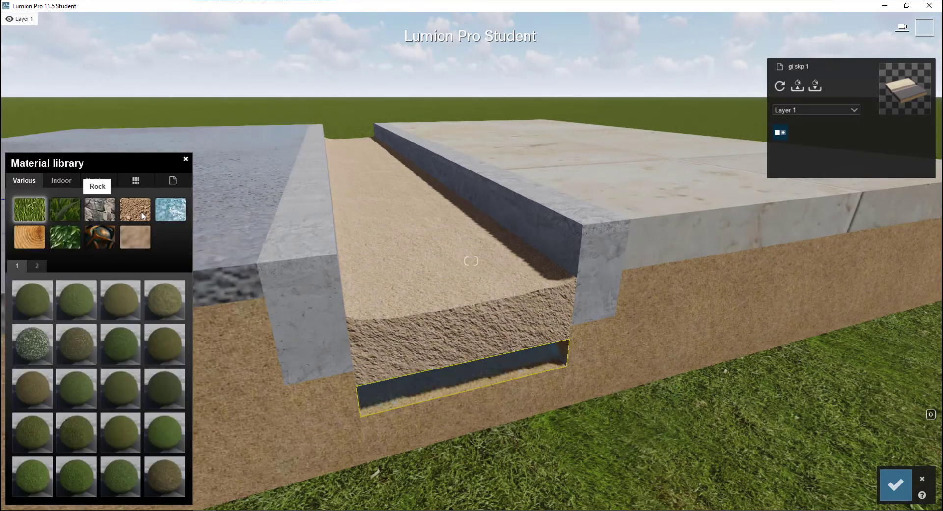
click(172, 211)
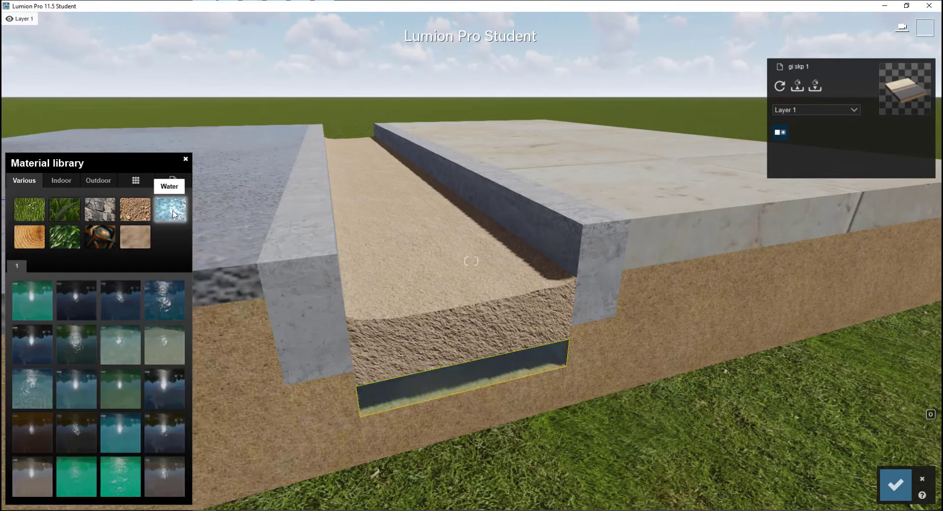
click(169, 308)
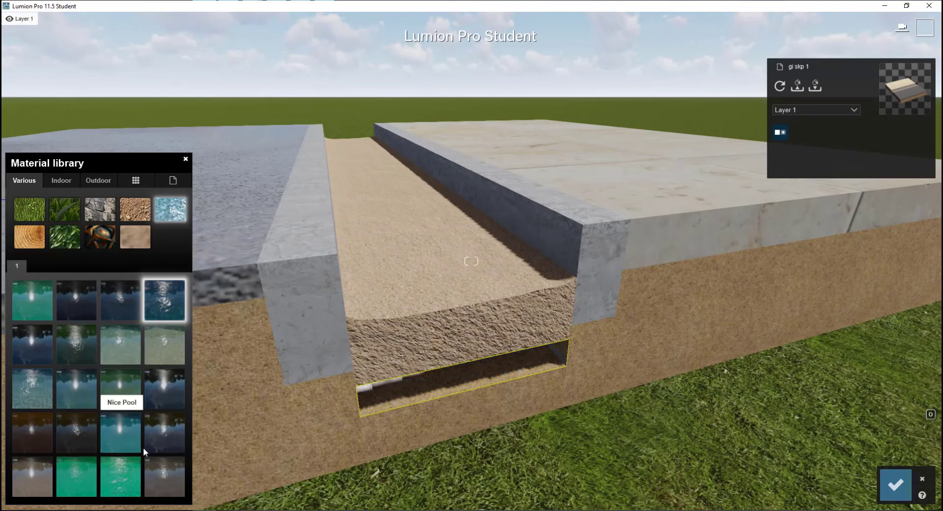
click(172, 473)
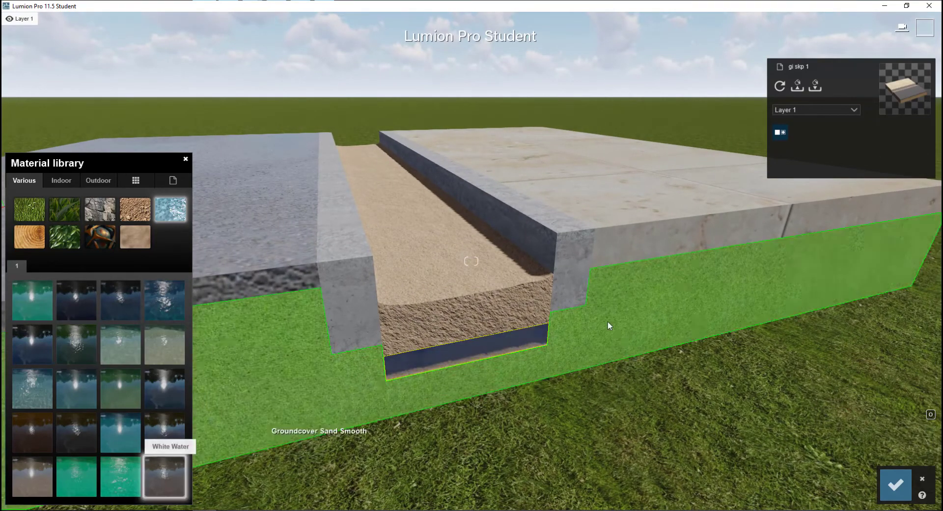
Step: Inspect the sand fill and the water strip at the channel's end section from a distance, close up and above
key(s)
right_drag(608, 320, 608, 293)
key(e)
key(w)
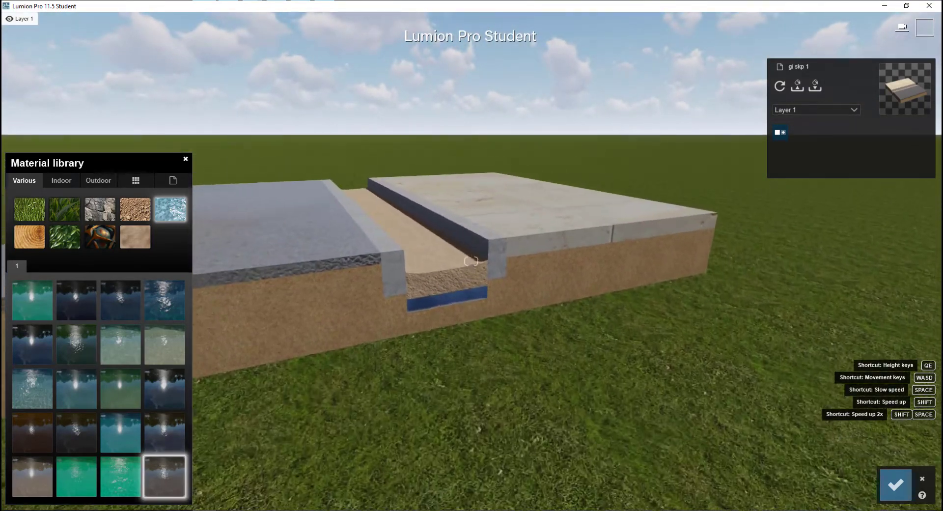
key(w)
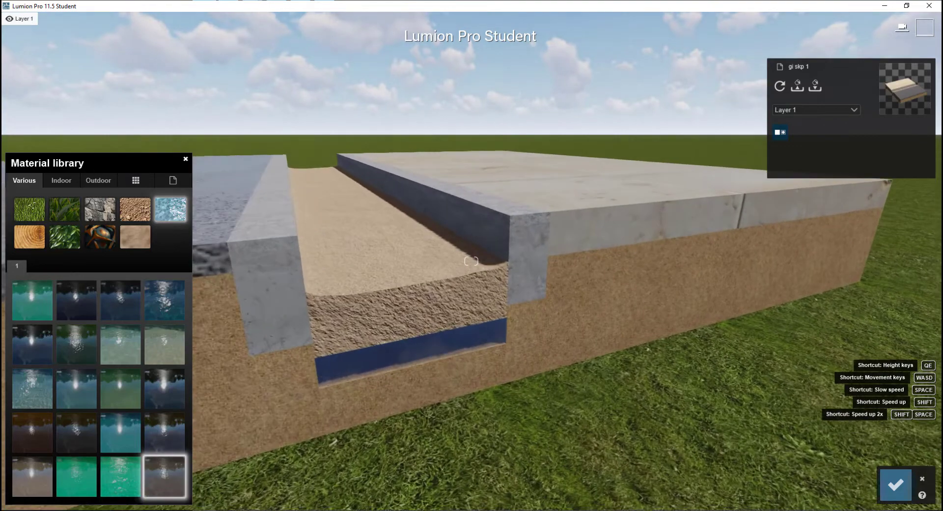
key(e)
key(q)
right_drag(608, 293, 633, 345)
key(a)
key(s)
key(w)
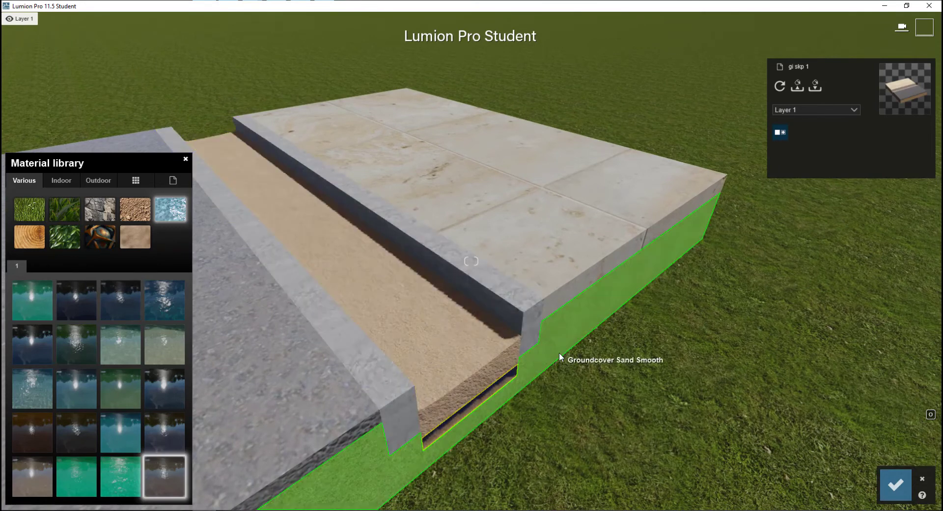
Step: Save the material changes made to the imported model
click(905, 489)
key(s)
key(e)
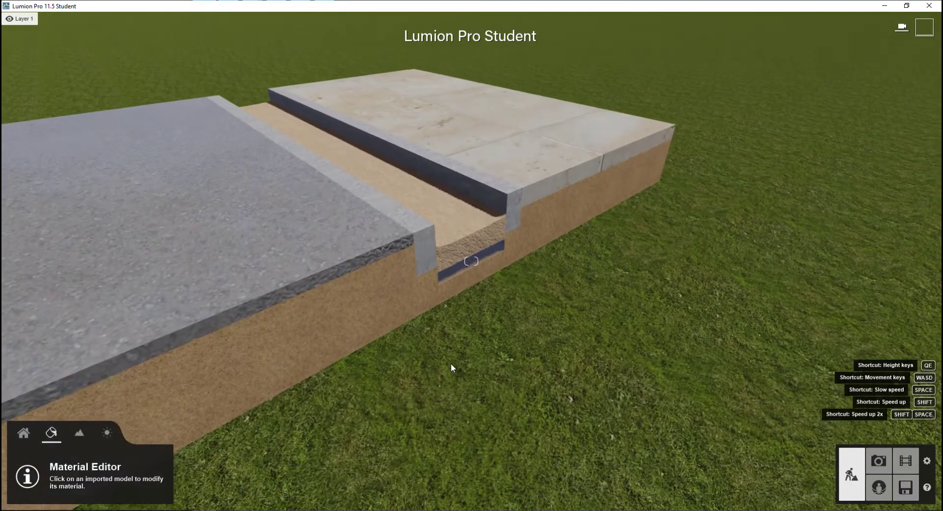
key(w)
right_drag(451, 365, 419, 359)
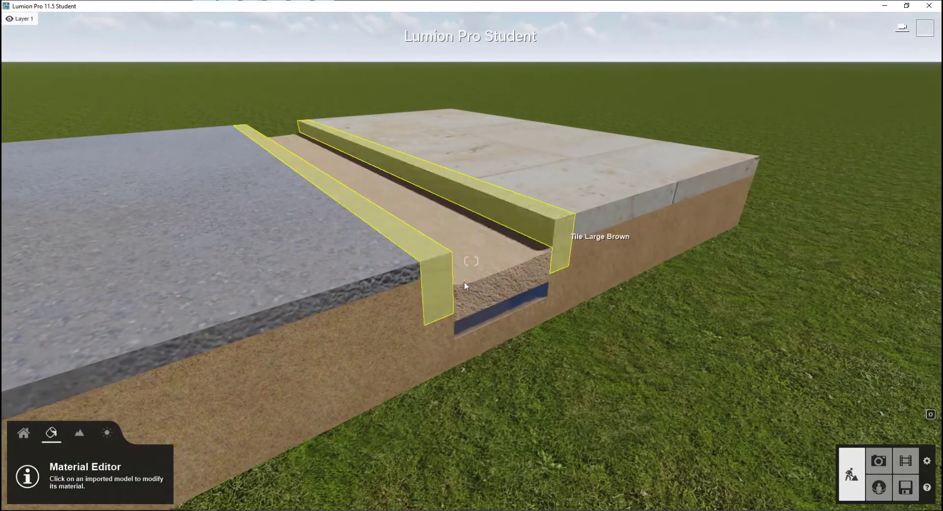
Step: Bring up the second page of grasses in the Nature library, try a large grass cluster in the channel and undo its placement
click(31, 430)
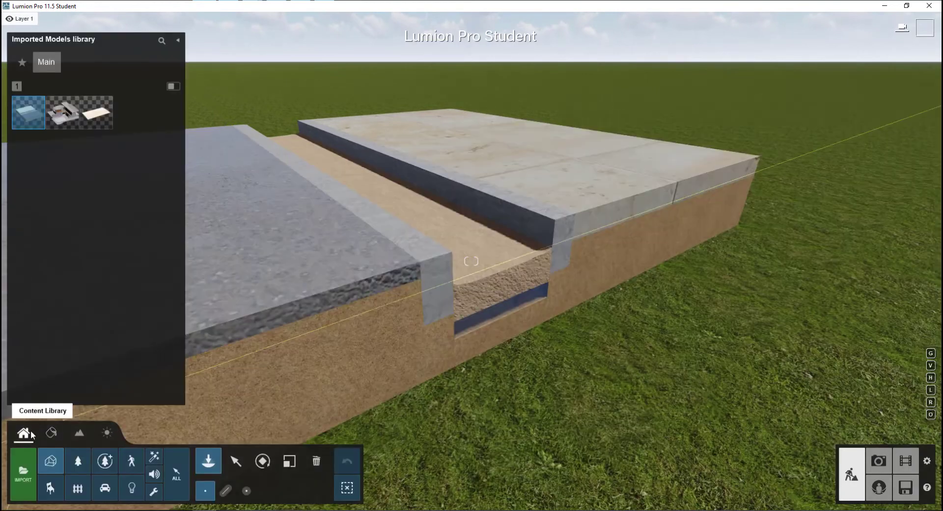
click(81, 461)
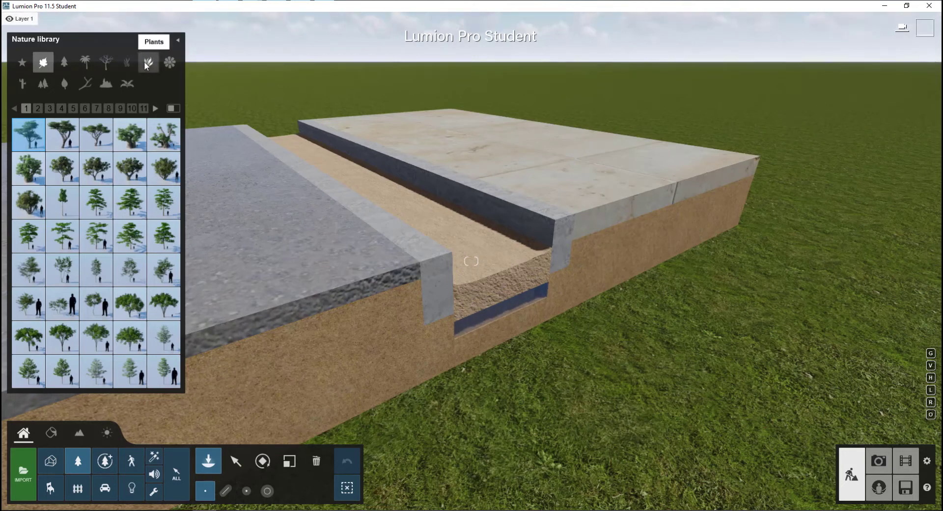
click(129, 62)
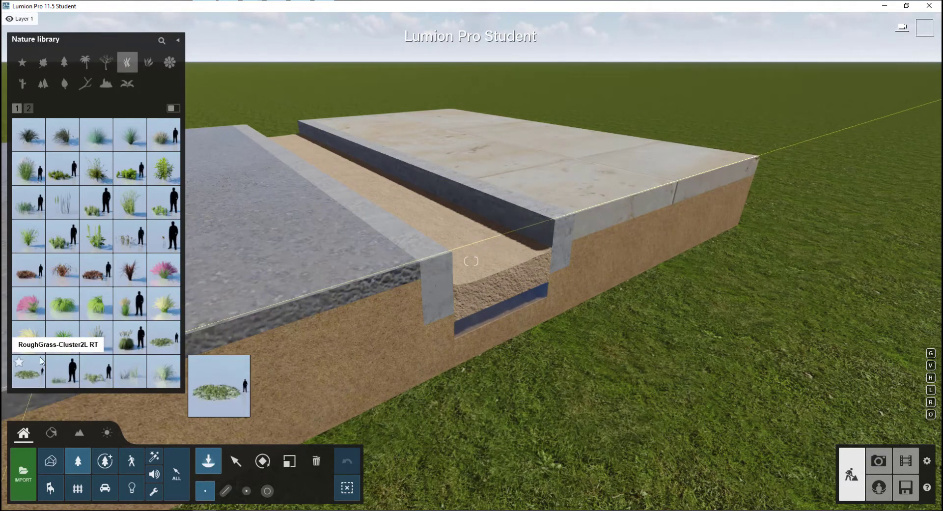
click(31, 107)
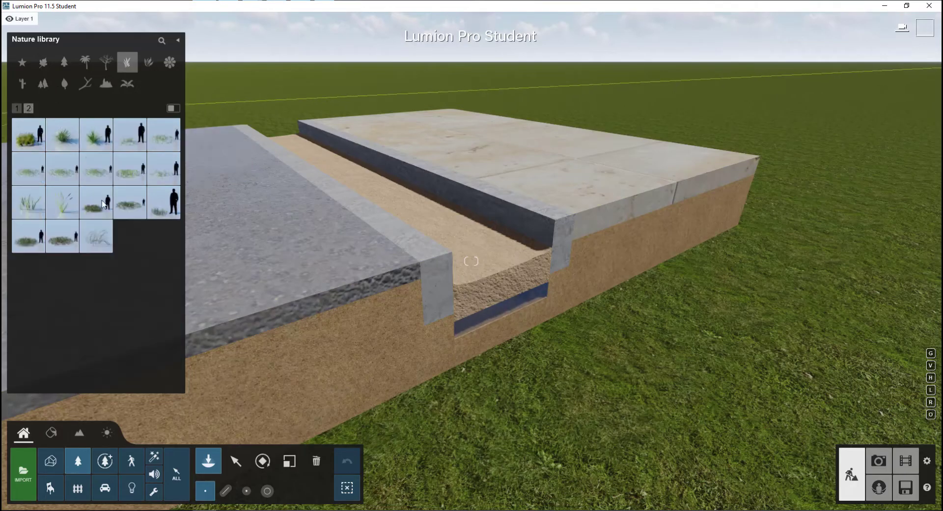
click(468, 243)
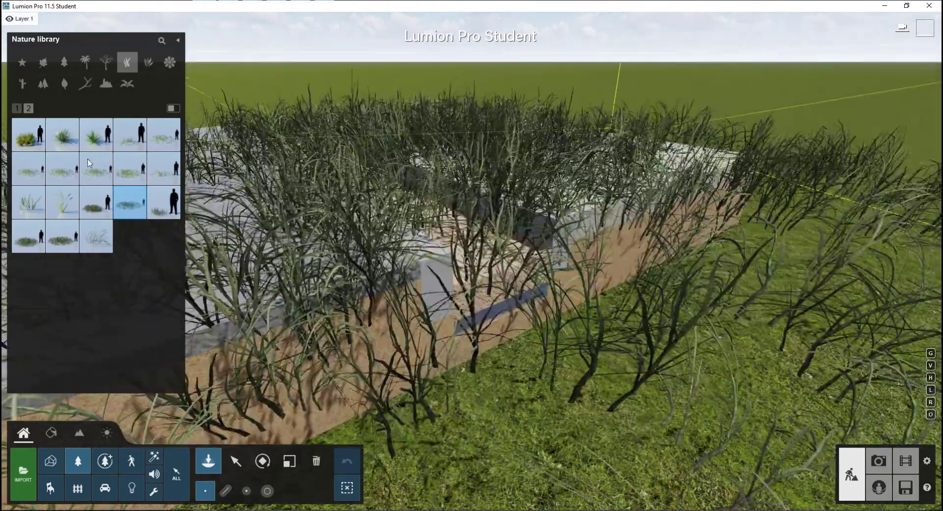
key(ctrl+z)
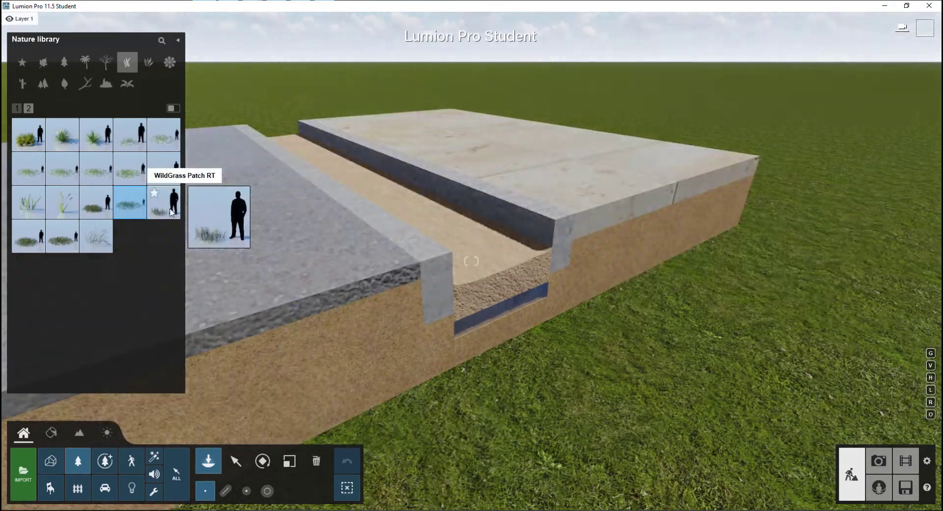
Step: Place a WildGrass Patch RT on the sand near the channel's front end and scale it down to fit between the curbs
click(164, 202)
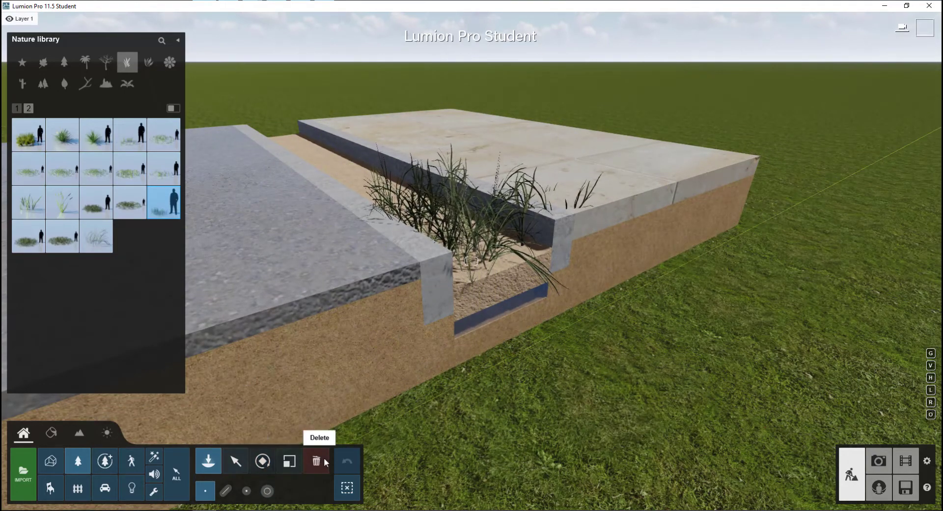
click(294, 461)
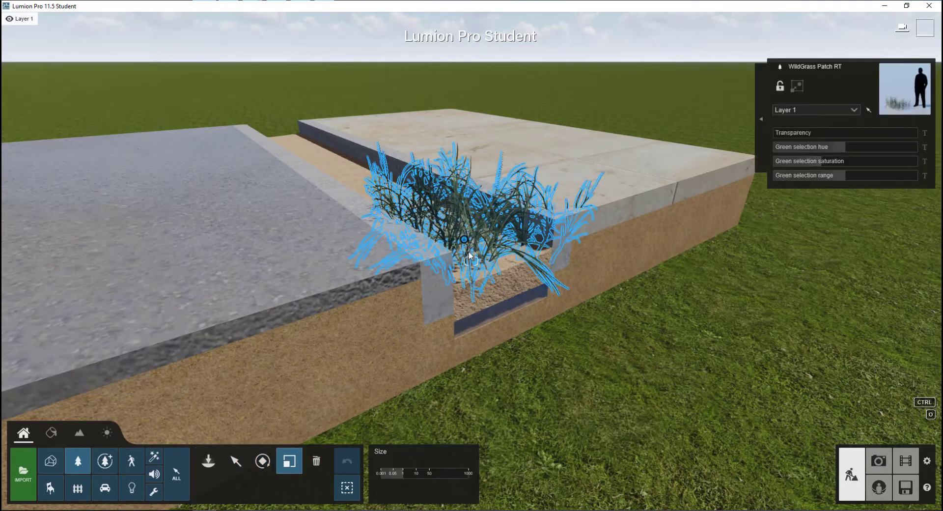
drag(465, 241, 468, 248)
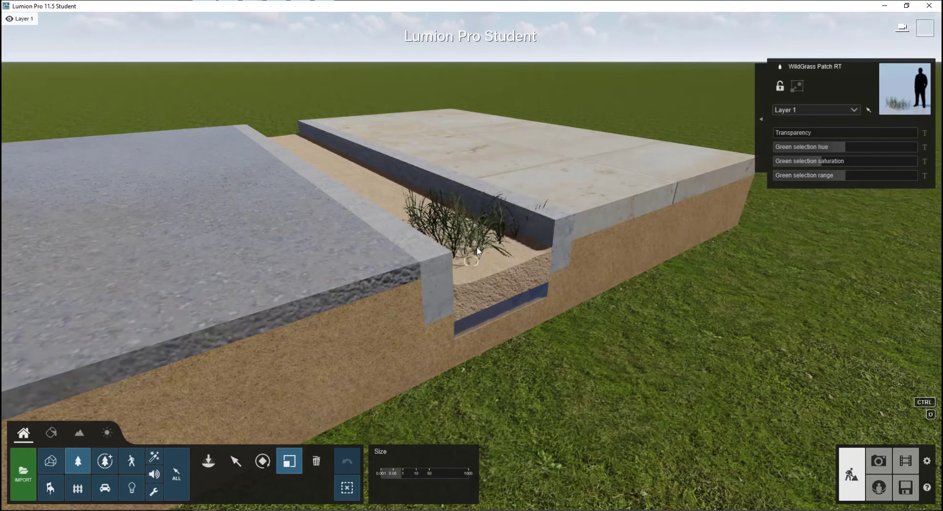
drag(478, 248, 477, 248)
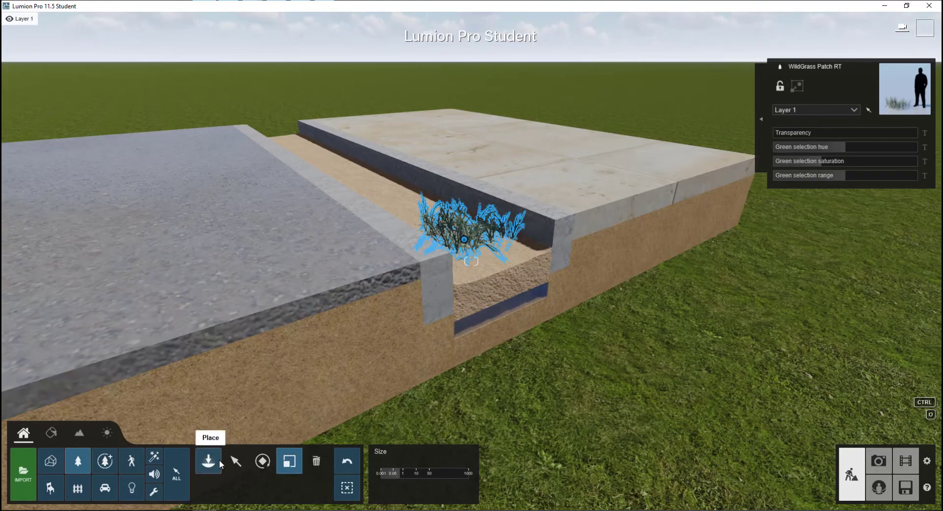
Step: Shift the wild grass patch between the curbs and leave copies of it along the sand channel up to its far end
click(233, 461)
right_drag(591, 247, 530, 246)
key(d)
key(e)
key(q)
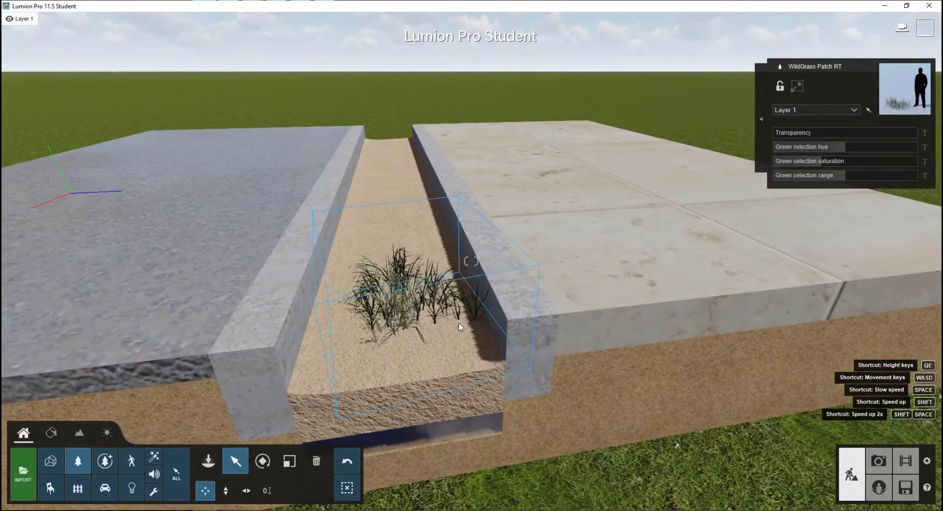
drag(406, 318, 364, 282)
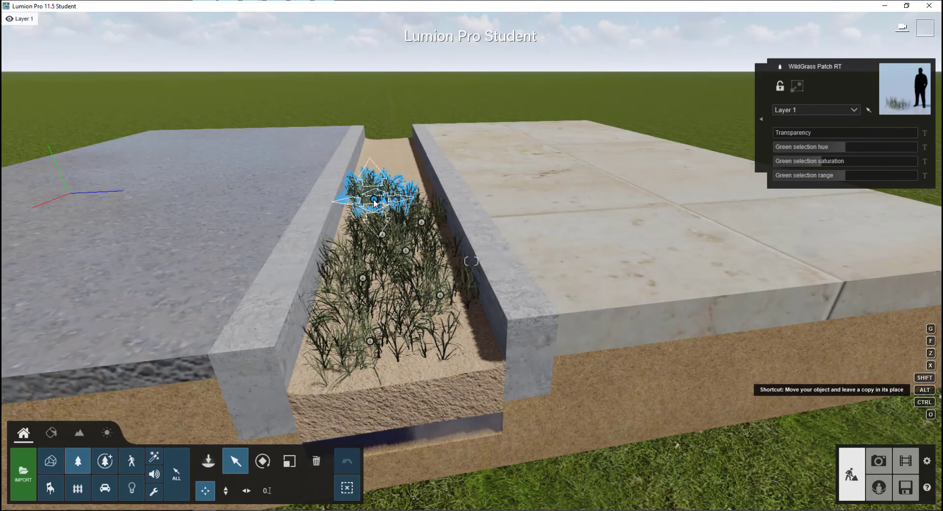
alt+drag(418, 177, 373, 180)
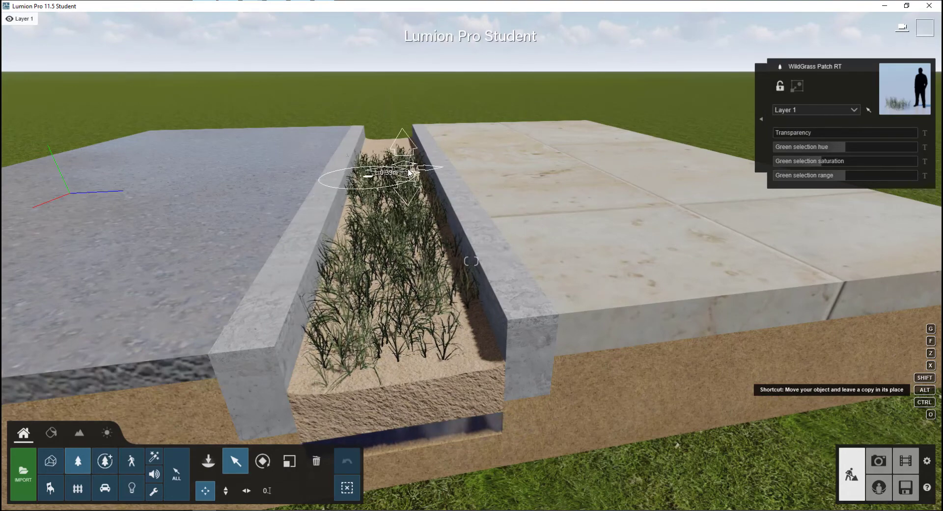
alt+drag(409, 172, 372, 165)
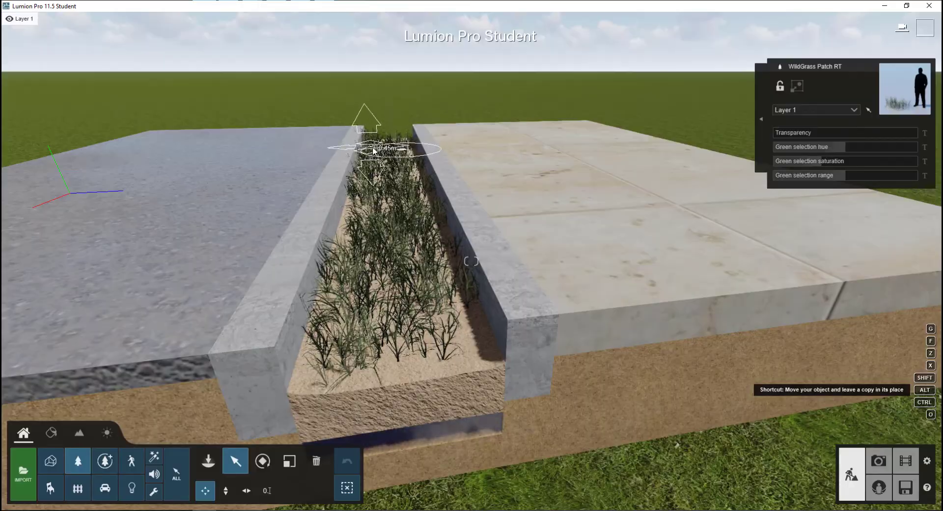
Step: Fill the gaps in the channel's far half with overlapping copies of the wild grass patch
right_drag(374, 151, 278, 60)
key(q)
key(w)
key(w)
key(s)
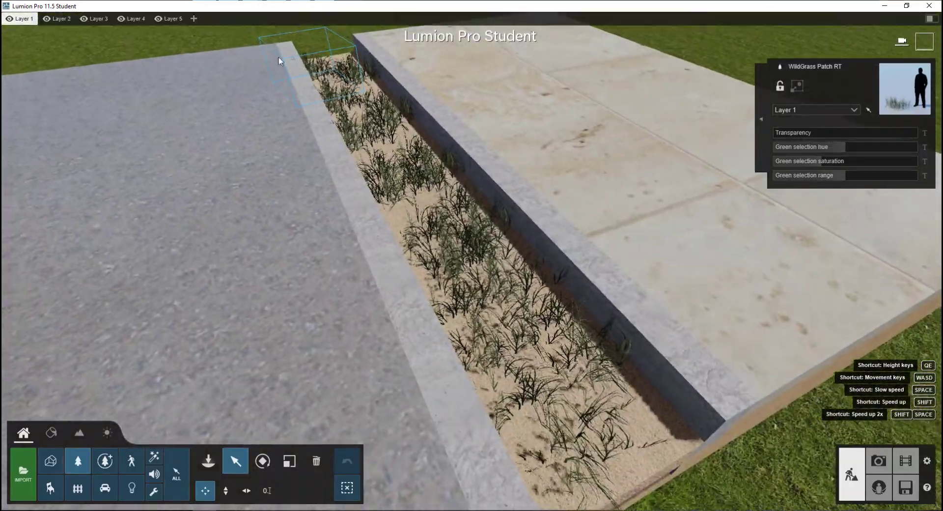
alt+drag(317, 79, 413, 145)
alt+drag(413, 145, 500, 257)
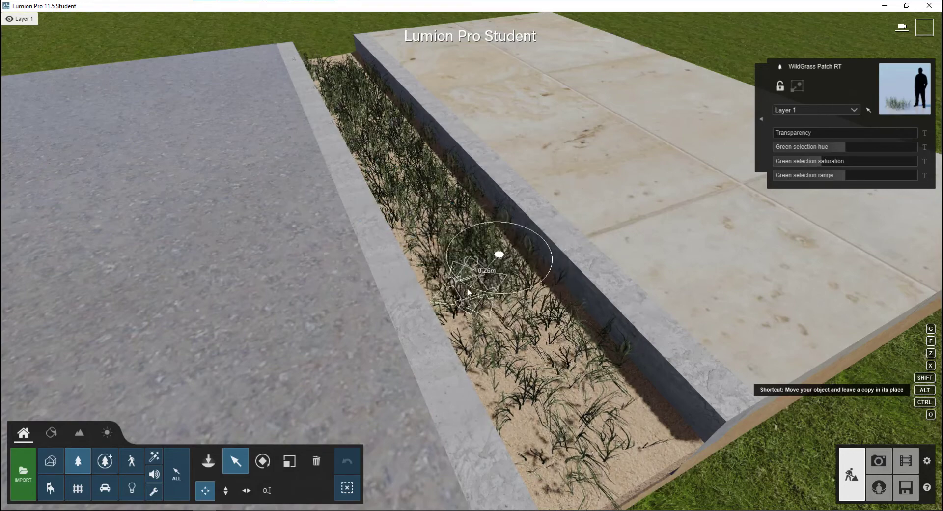
Step: Thicken the grass in the channel's middle and front part with more patch copies, up to the cut section's edge
alt+drag(468, 292, 449, 296)
alt+drag(449, 296, 534, 304)
alt+drag(535, 304, 526, 439)
alt+drag(526, 439, 603, 395)
alt+drag(603, 394, 575, 432)
key(e)
right_drag(575, 432, 575, 405)
key(q)
key(q)
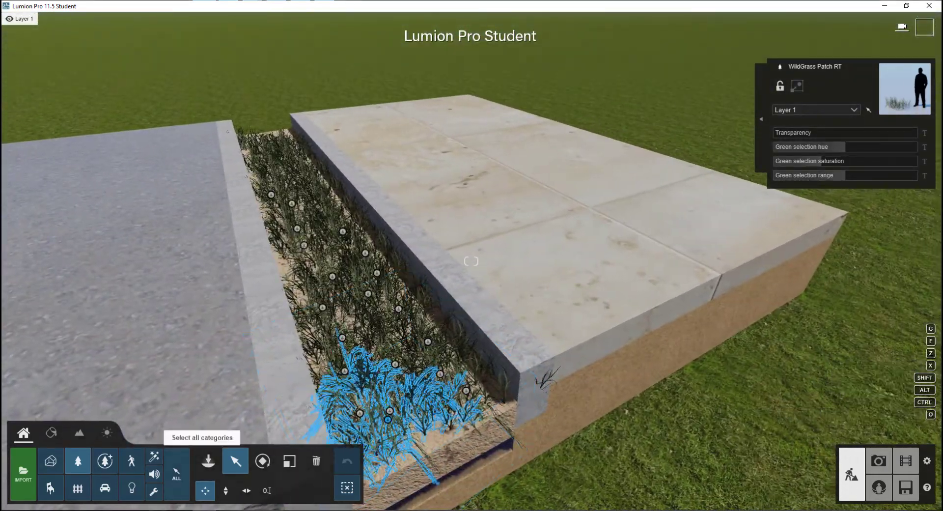
click(84, 435)
click(51, 433)
click(30, 435)
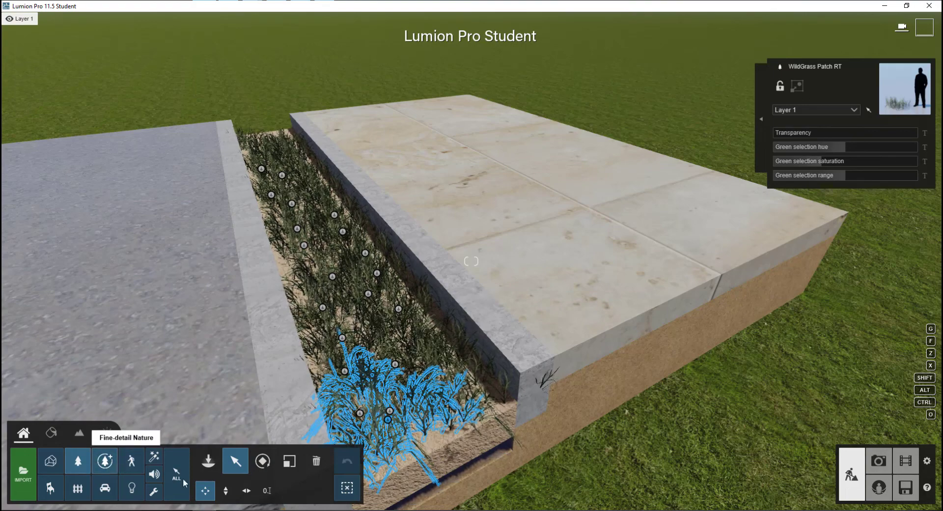
Step: Browse the first two pages of bushes and small plants in the Nature library for another species
click(210, 464)
mouse_move(69, 138)
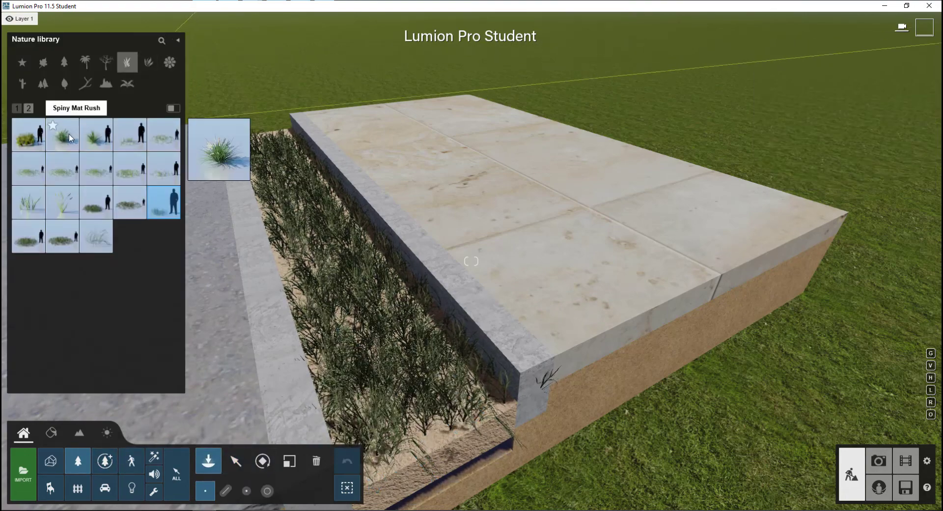
click(142, 64)
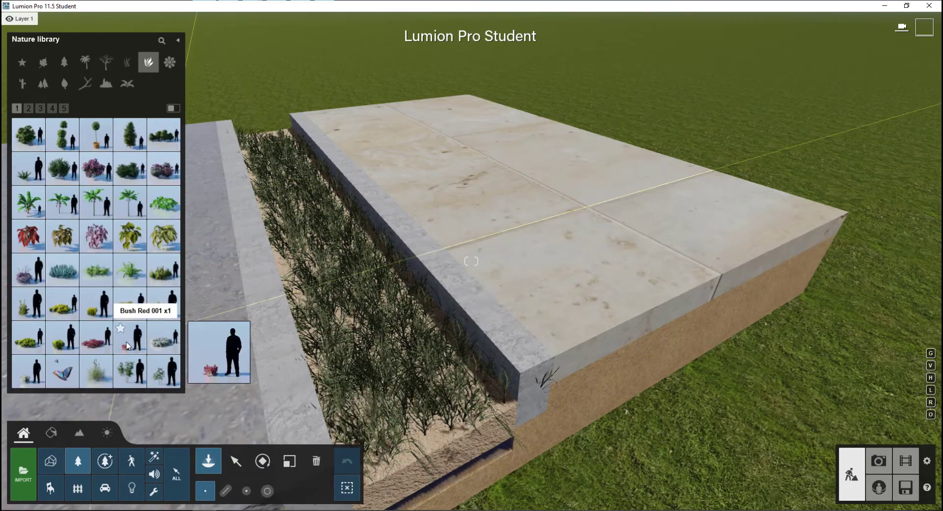
mouse_move(88, 352)
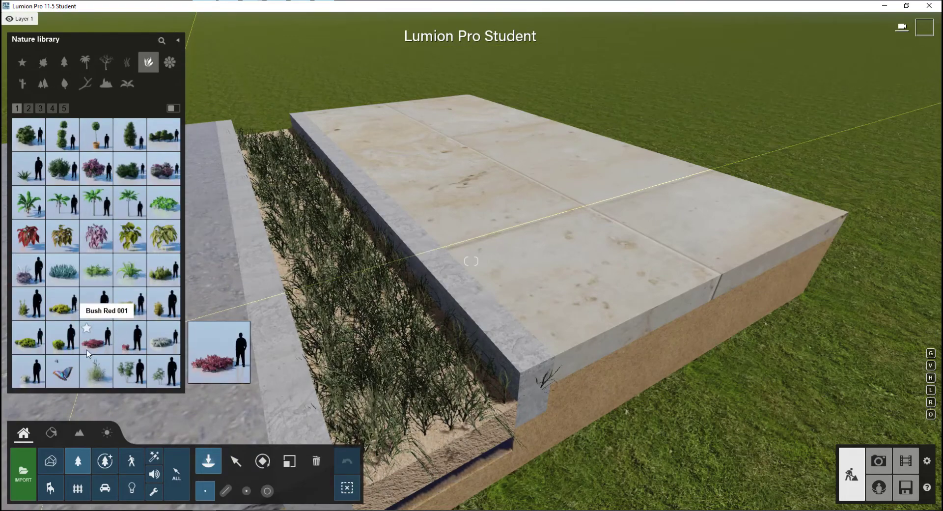
click(28, 109)
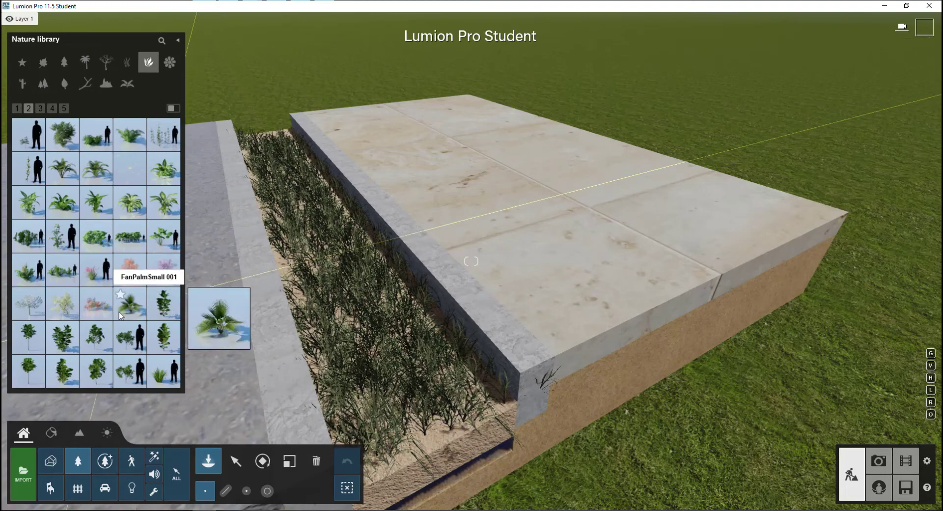
mouse_move(98, 306)
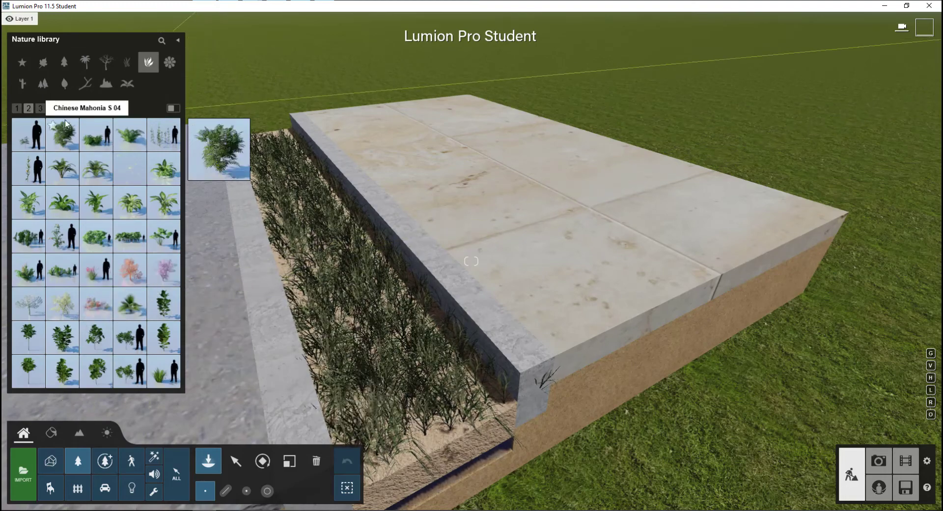
Step: Browse the third page of the Nature library's plants for a shrub to use in the planting strip
click(42, 112)
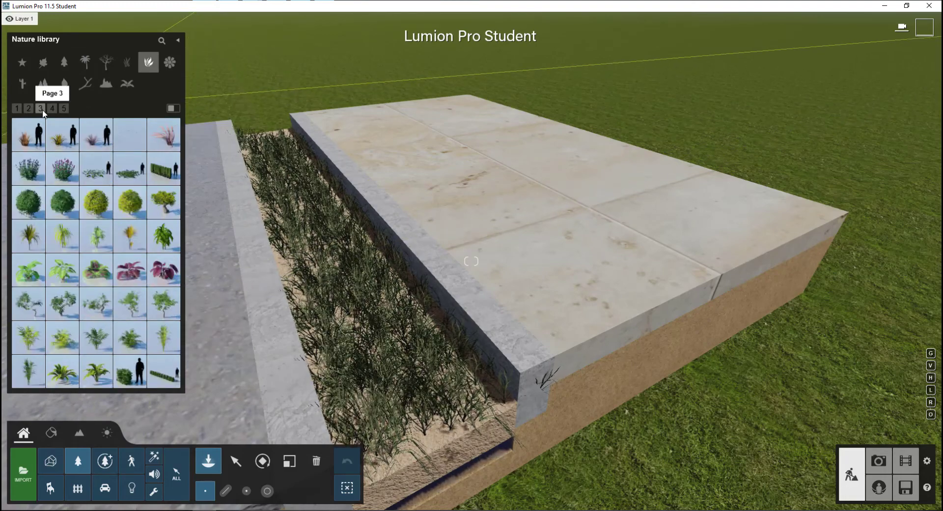
click(63, 168)
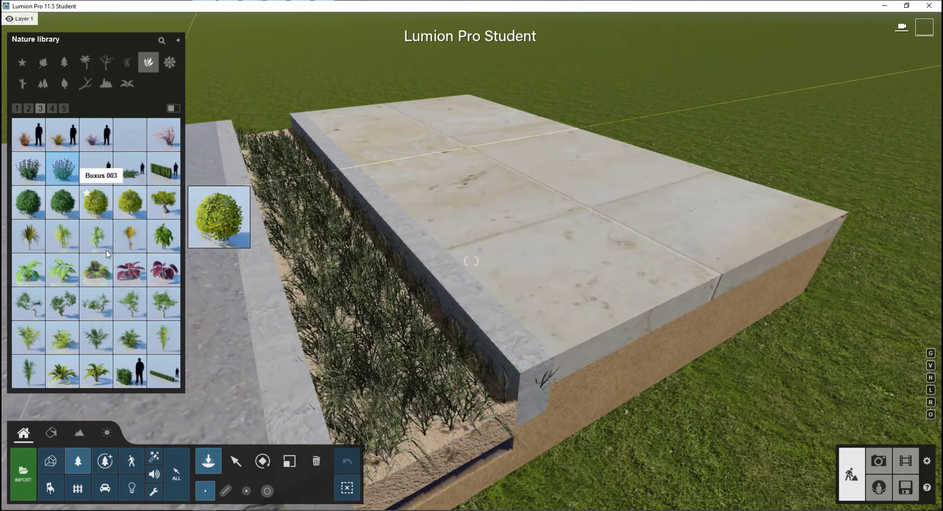
click(100, 269)
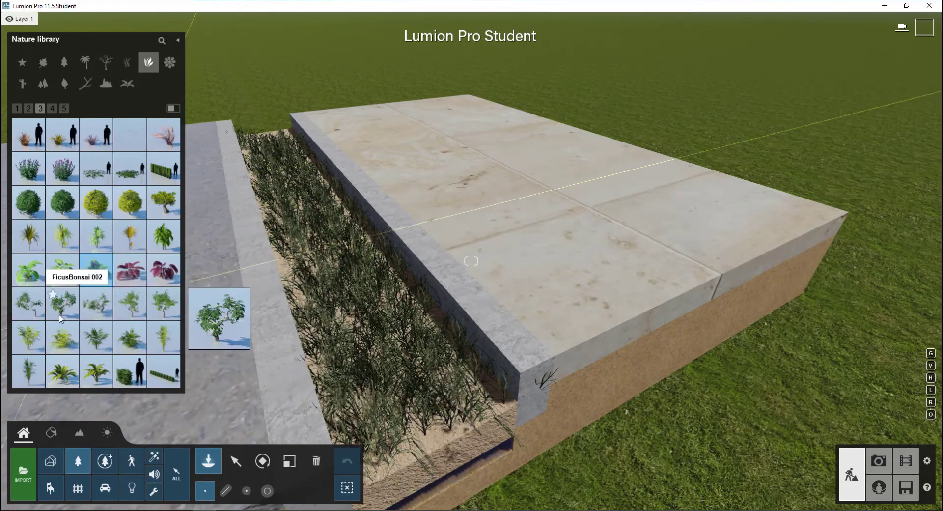
Step: Search the Nature library for "texas sa", clear the search and look through the plant category's first page again
click(161, 40)
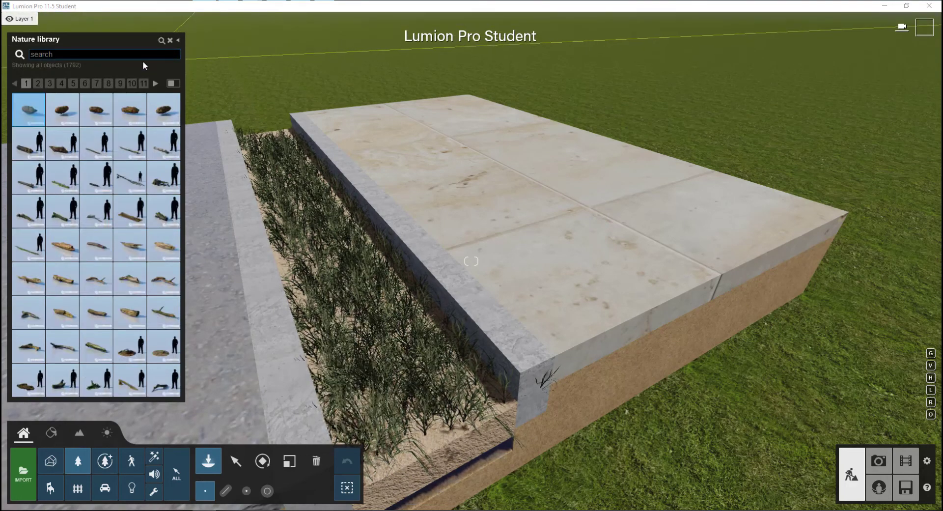
key(a)
key(s)
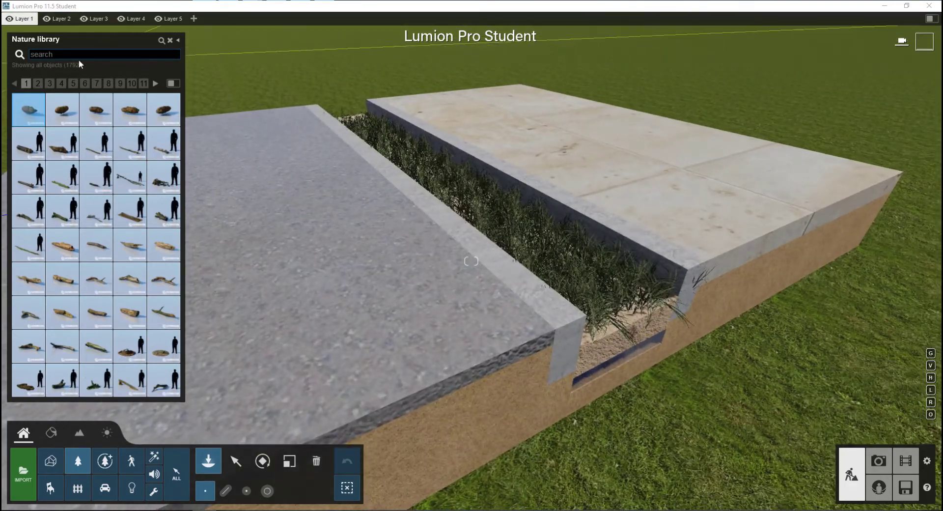
click(81, 56)
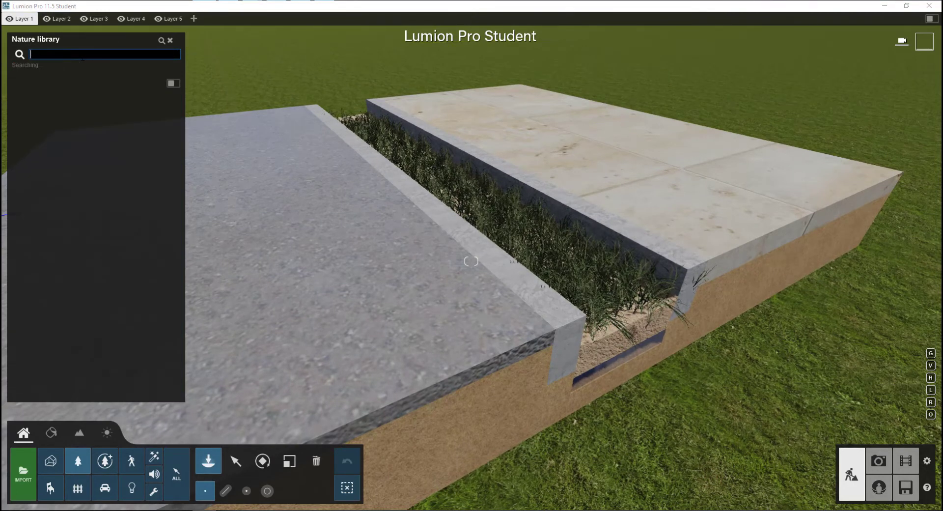
text(texas sa)
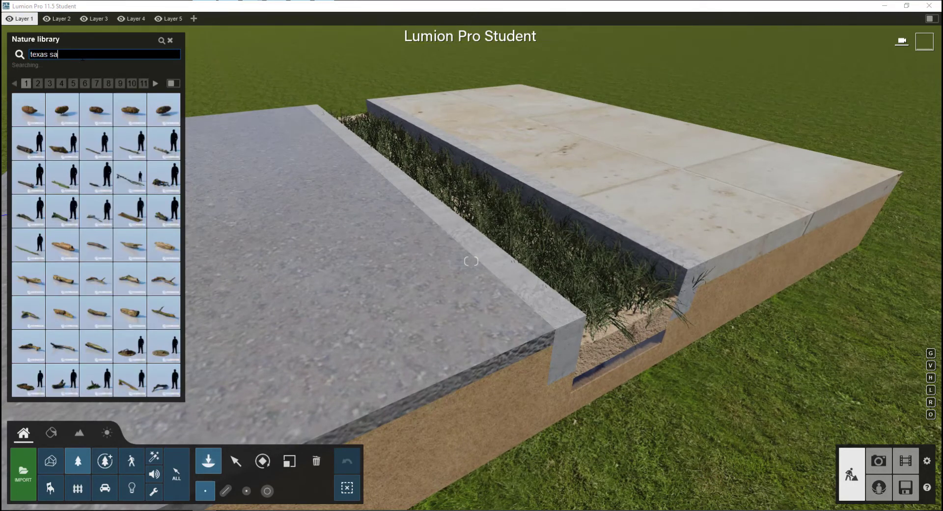
key(BackSpace)
key(BackSpace)
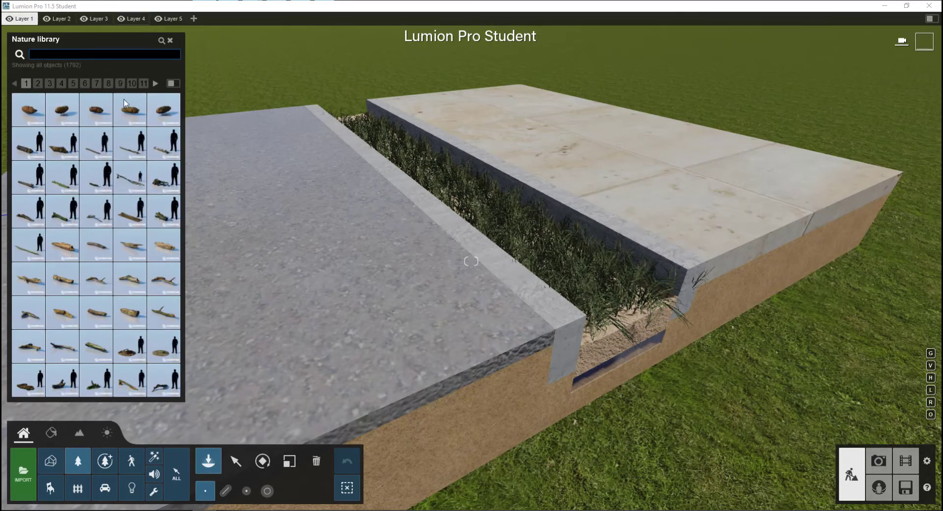
click(170, 40)
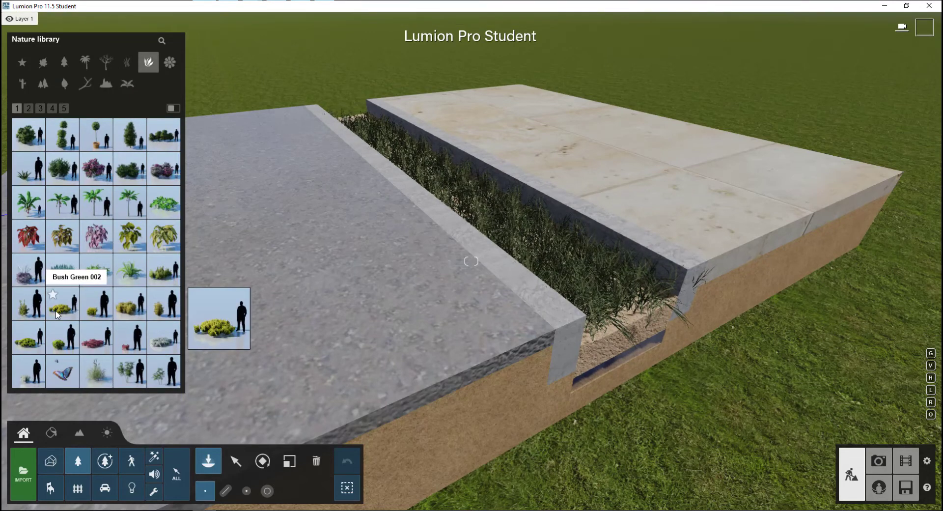
click(91, 314)
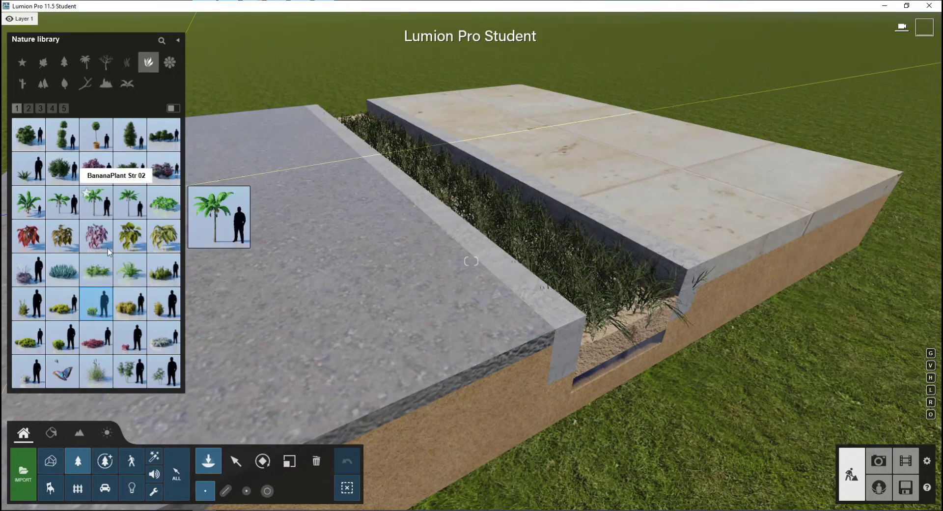
Step: Place a Fern 009 from the fine-detail plants at the far end of the planting strip
click(115, 458)
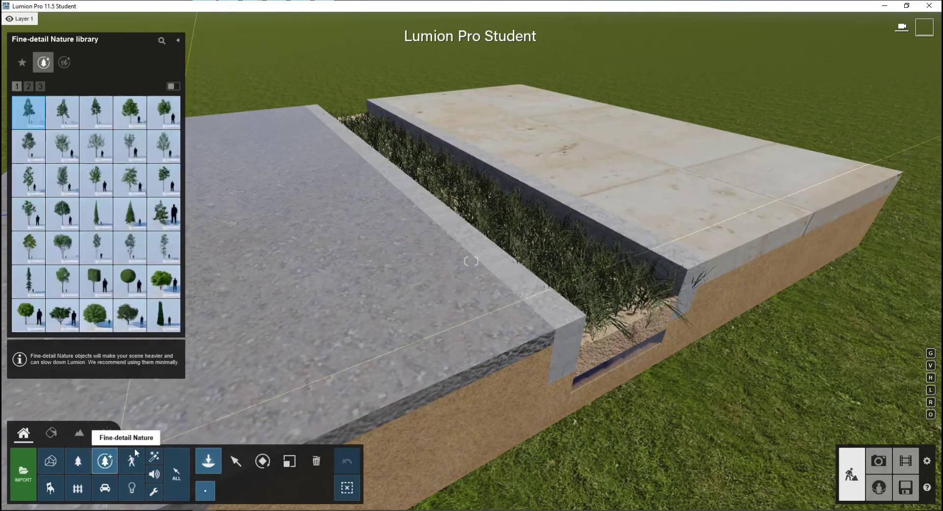
click(64, 63)
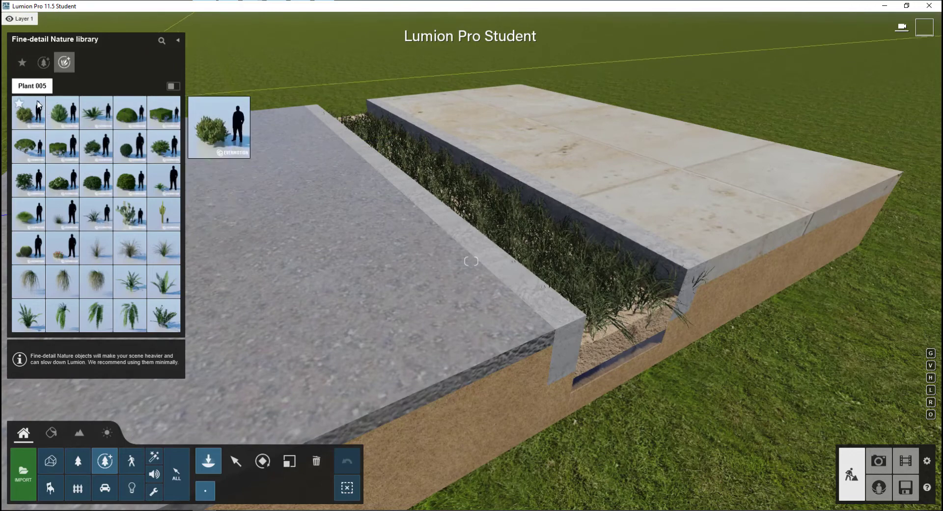
click(30, 87)
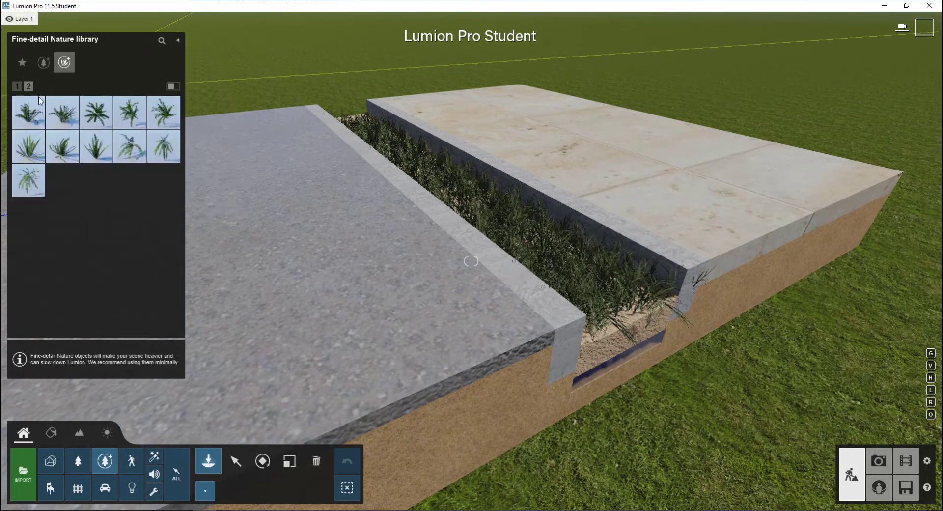
click(63, 111)
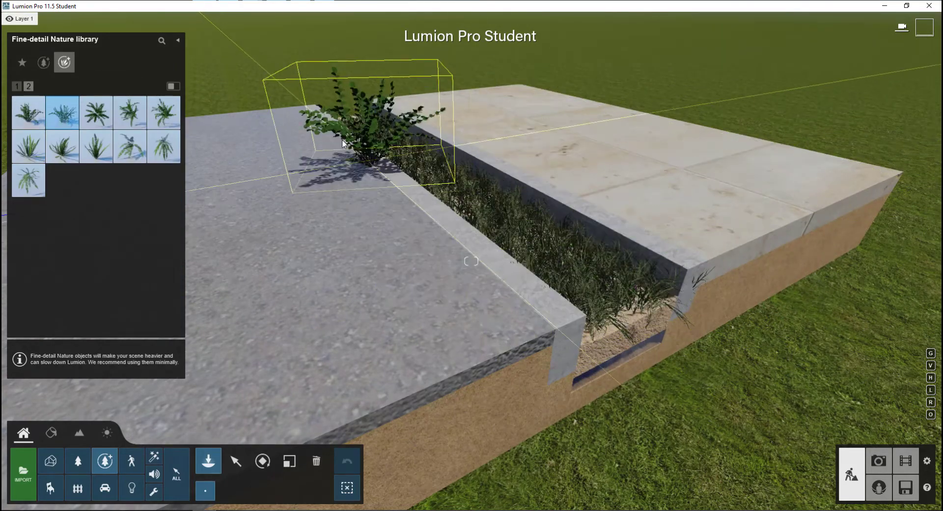
click(96, 146)
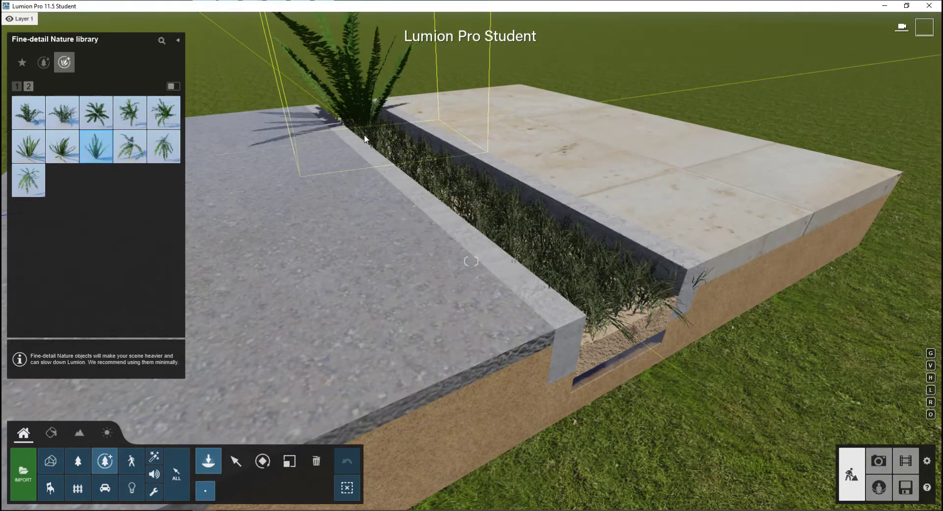
click(365, 139)
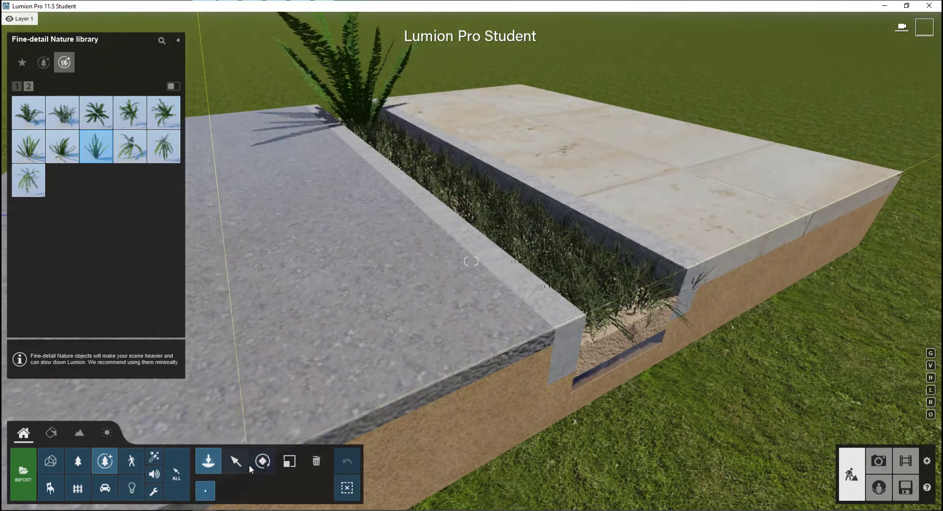
Step: Scale the fern down to fit the planting strip and copy it around the far end and the middle of the strip
click(289, 460)
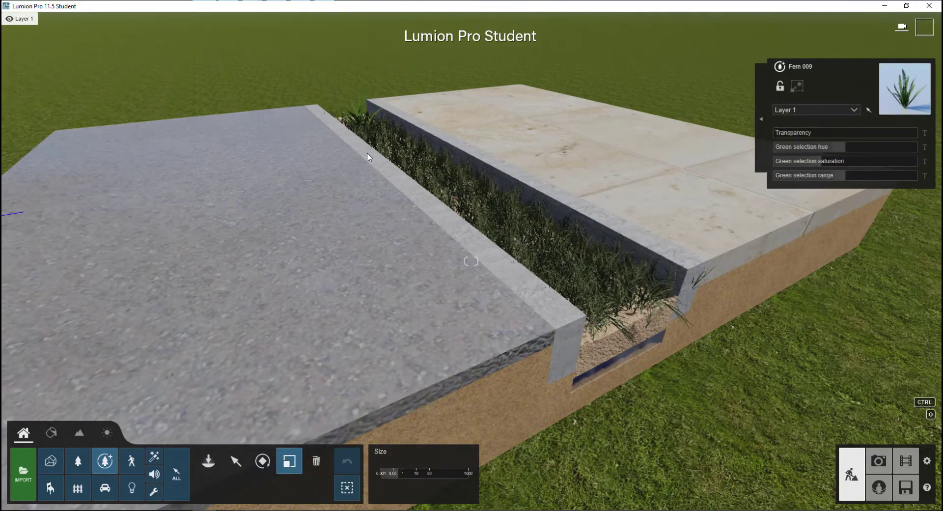
mouse_move(407, 160)
right_down()
mouse_move(392, 133)
mouse_move(403, 197)
mouse_move(432, 172)
mouse_move(421, 157)
right_up()
key(w)
key(s)
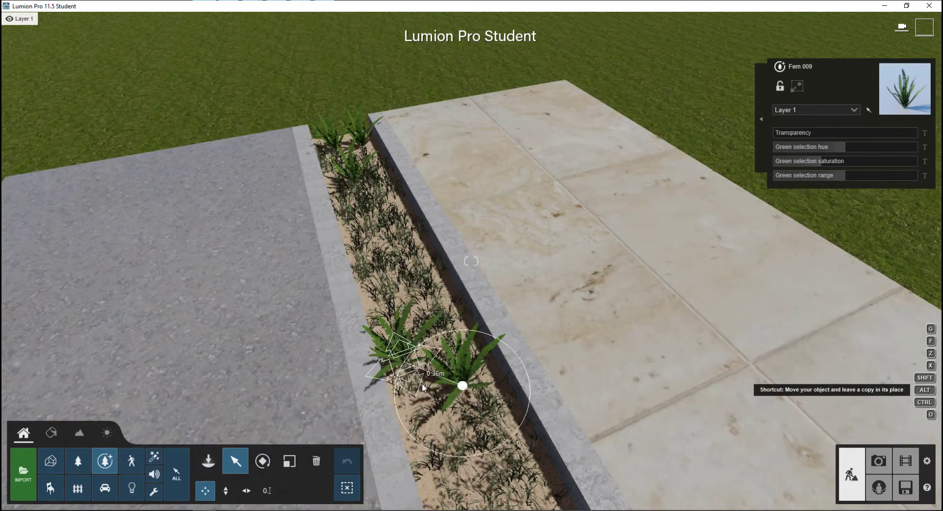
Step: Add another copy of the small fern at the near end of the planting strip
key(s)
mouse_move(427, 380)
right_down()
mouse_move(441, 393)
mouse_move(444, 383)
mouse_move(432, 393)
mouse_move(426, 384)
right_up()
key(w)
key(w)
key(s)
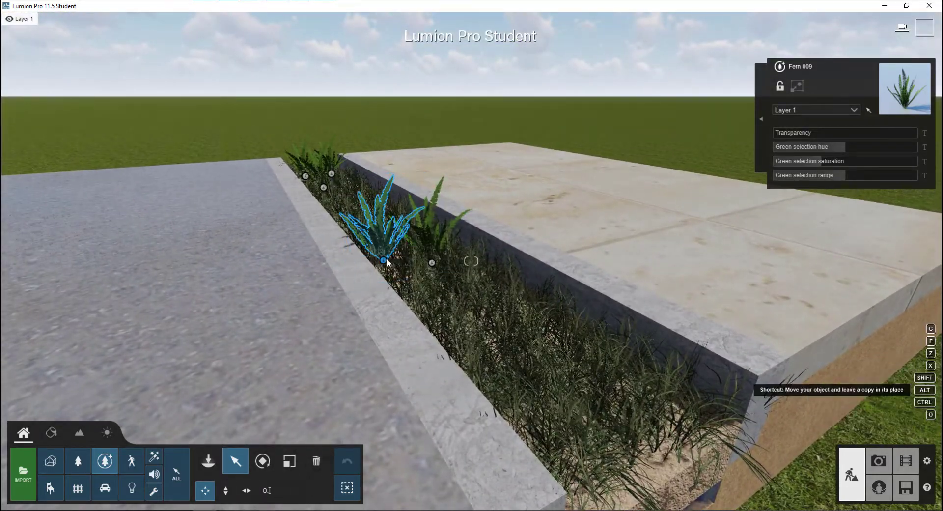
drag(511, 316, 604, 401)
key(s)
right_drag(604, 400, 588, 369)
key(e)
key(s)
key(q)
key(e)
key(q)
key(d)
key(s)
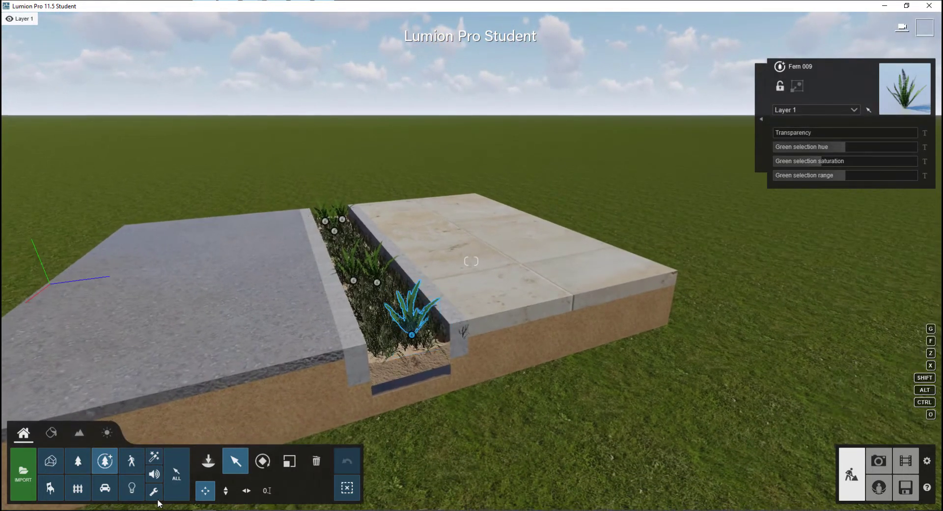
Step: Place the first standing 2D person from the People and Animals library on the far part of the concrete paving
click(137, 470)
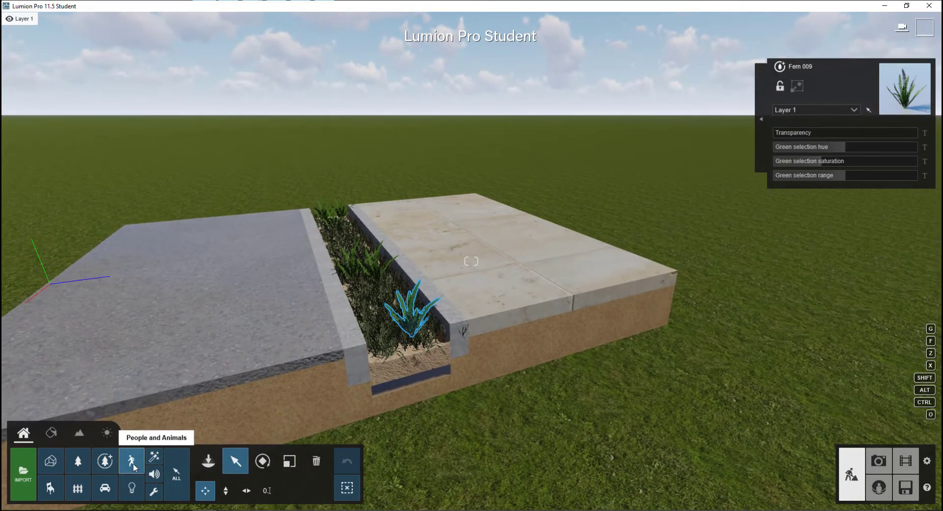
click(208, 461)
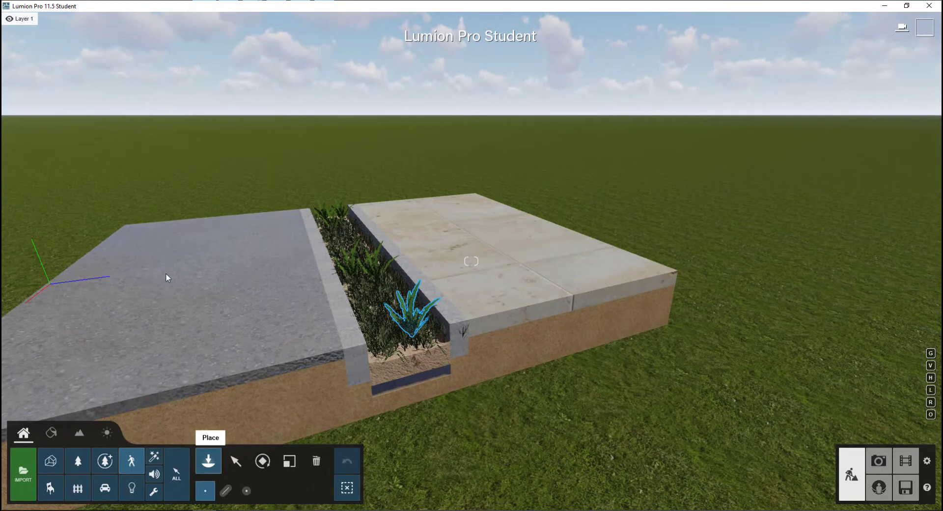
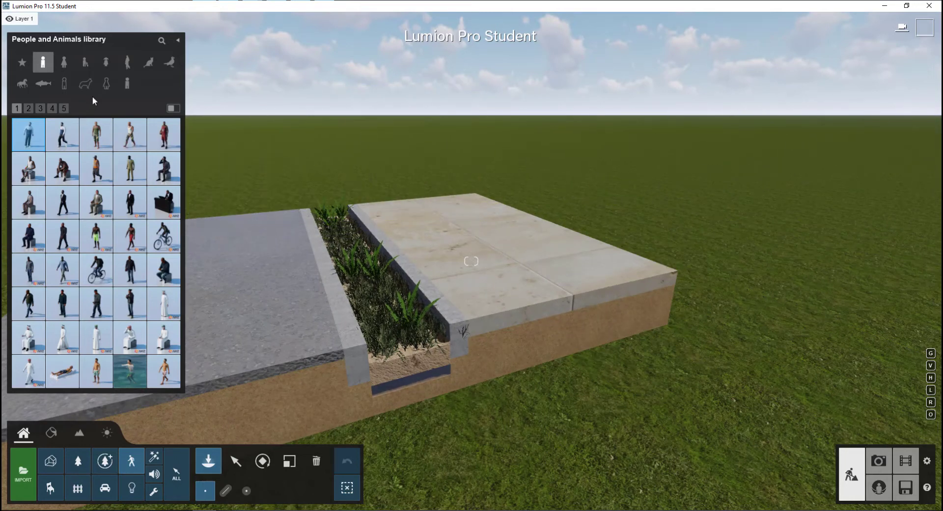
click(127, 88)
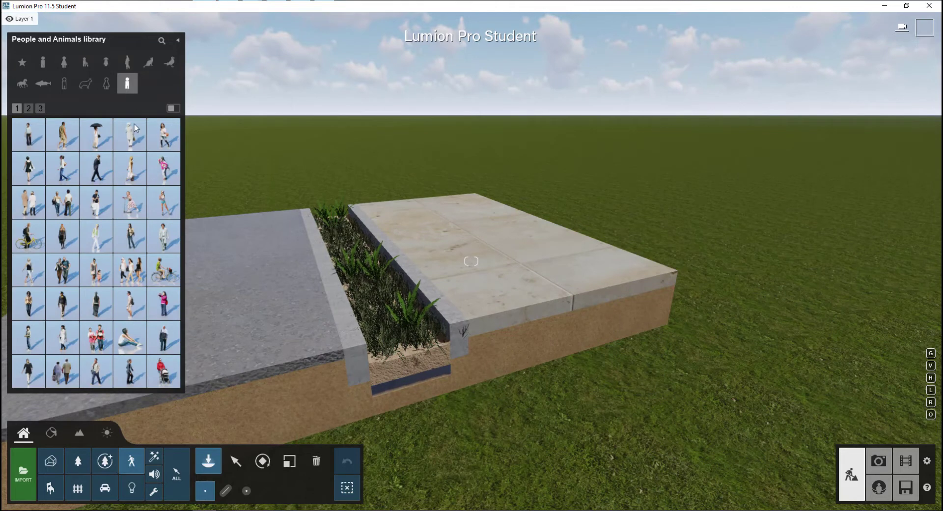
mouse_move(174, 196)
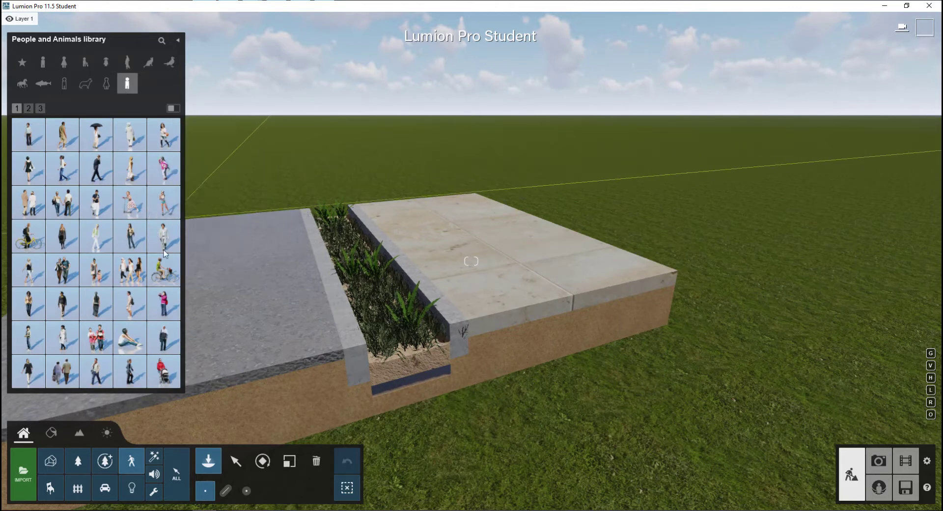
mouse_move(109, 309)
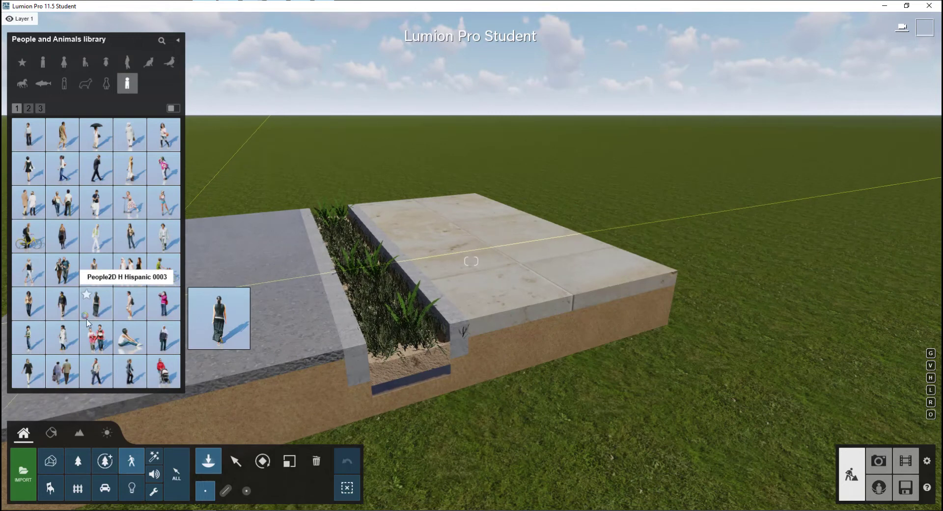
mouse_move(101, 344)
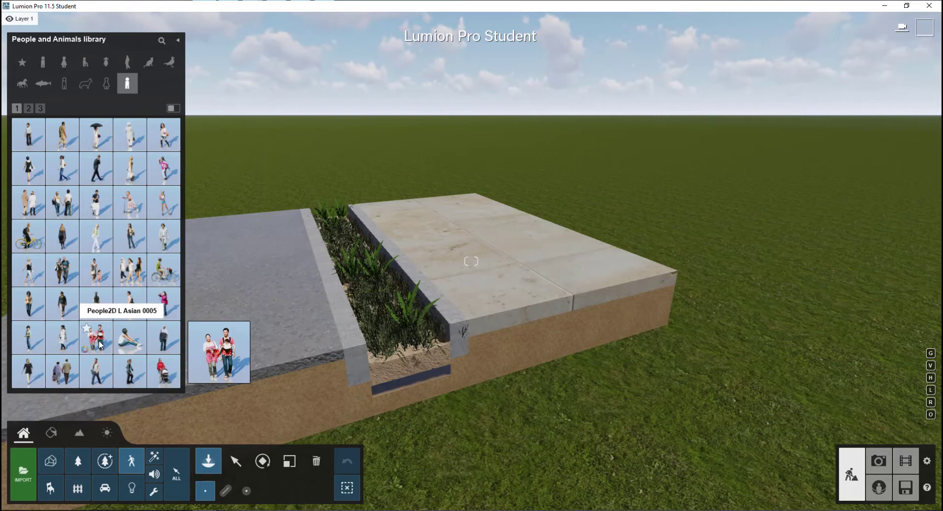
click(100, 344)
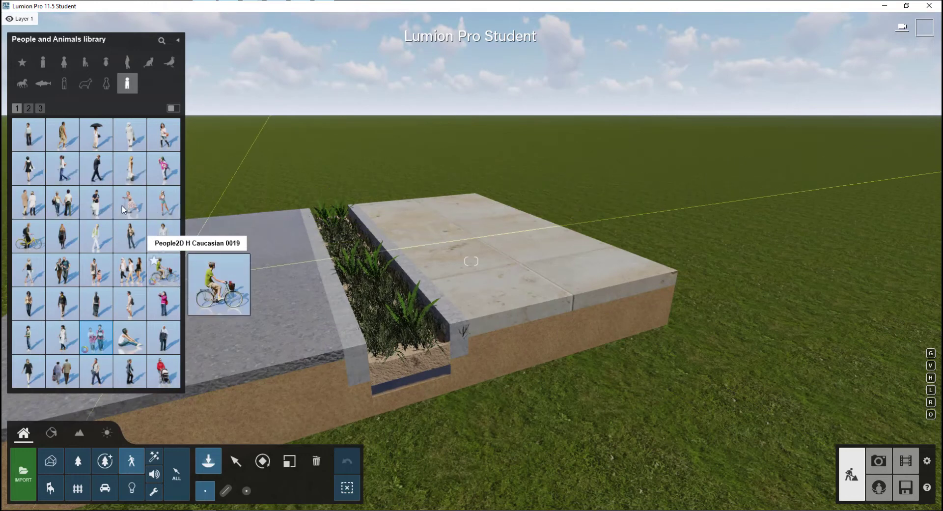
click(28, 146)
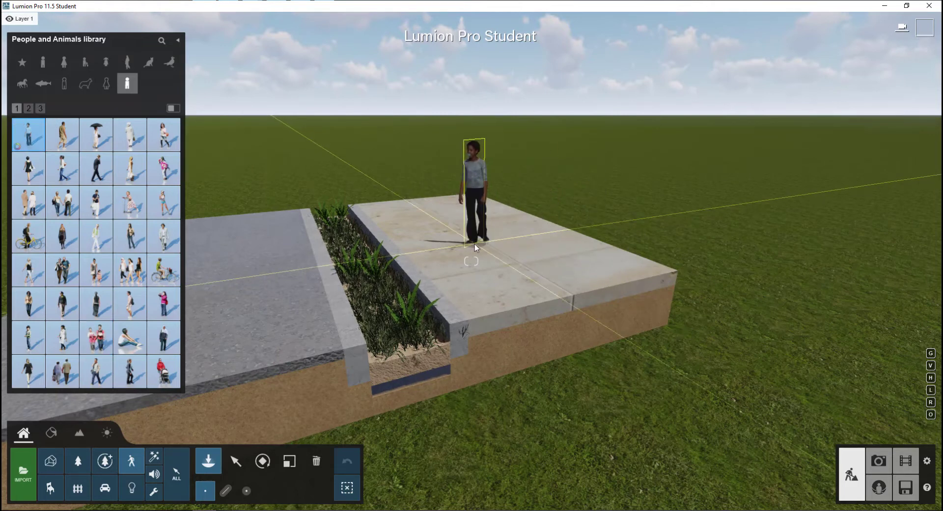
click(459, 226)
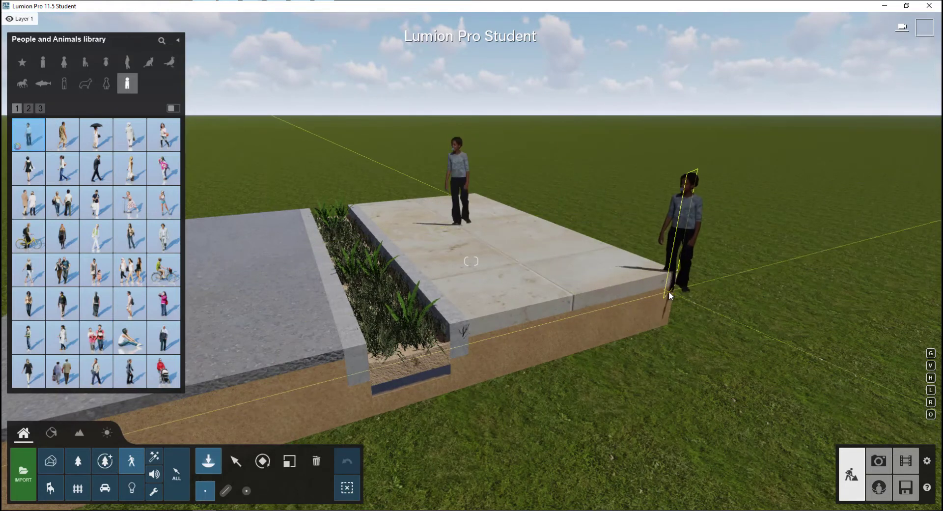
Step: Switch to Photo mode and apply the Realistic style to the first photo
click(543, 282)
right_drag(543, 282, 511, 240)
key(w)
click(511, 248)
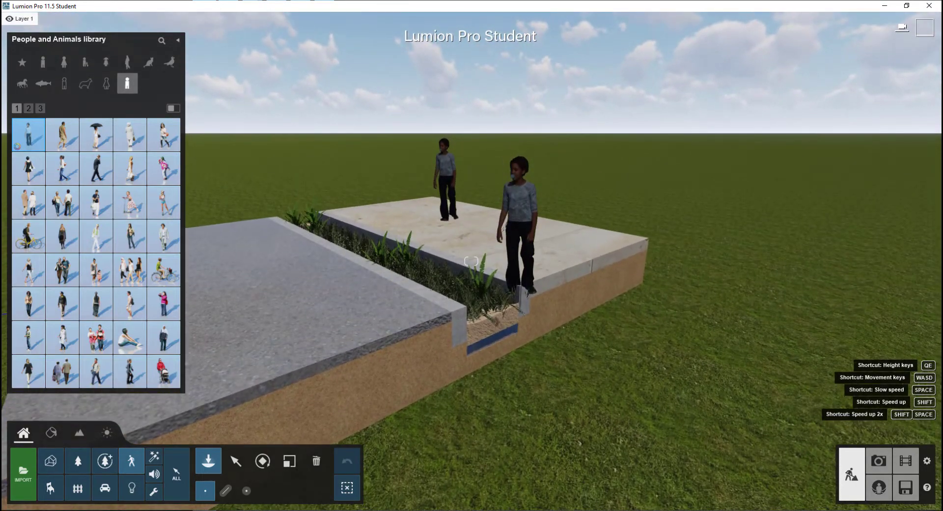
key(e)
key(q)
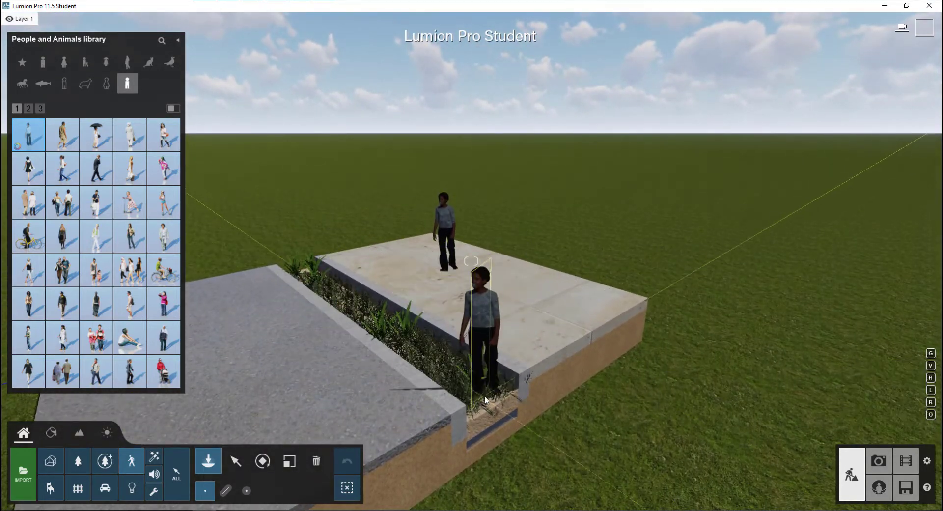
click(877, 462)
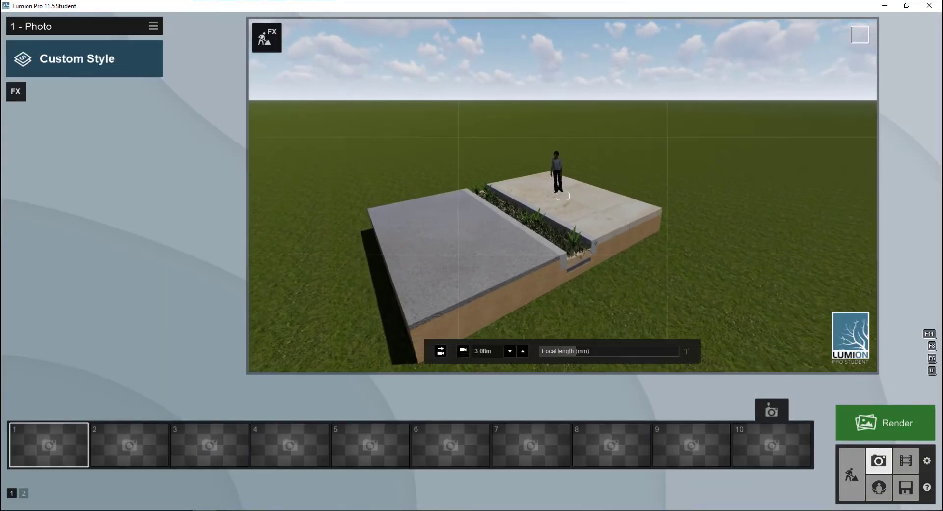
click(127, 65)
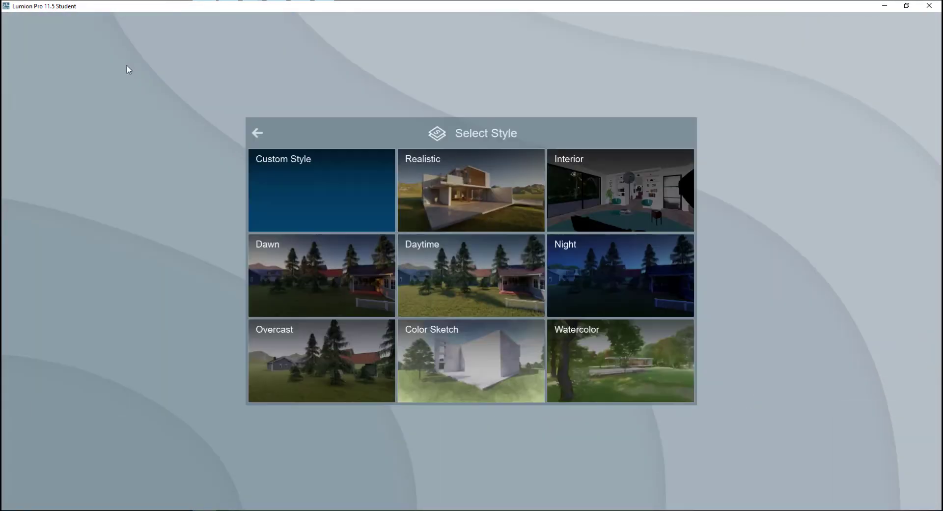
click(524, 193)
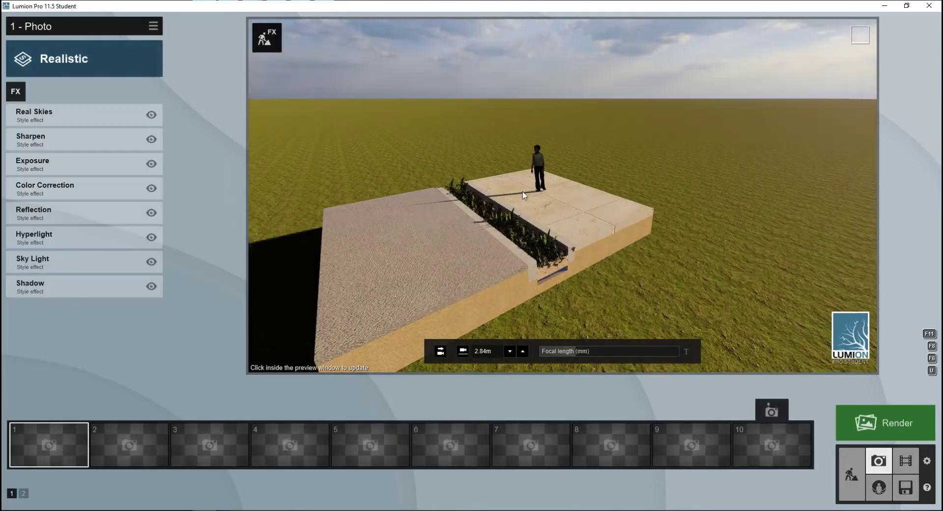
Step: Add the Orthographic View effect to the Realistic photo and enable it
right_drag(520, 192, 533, 170)
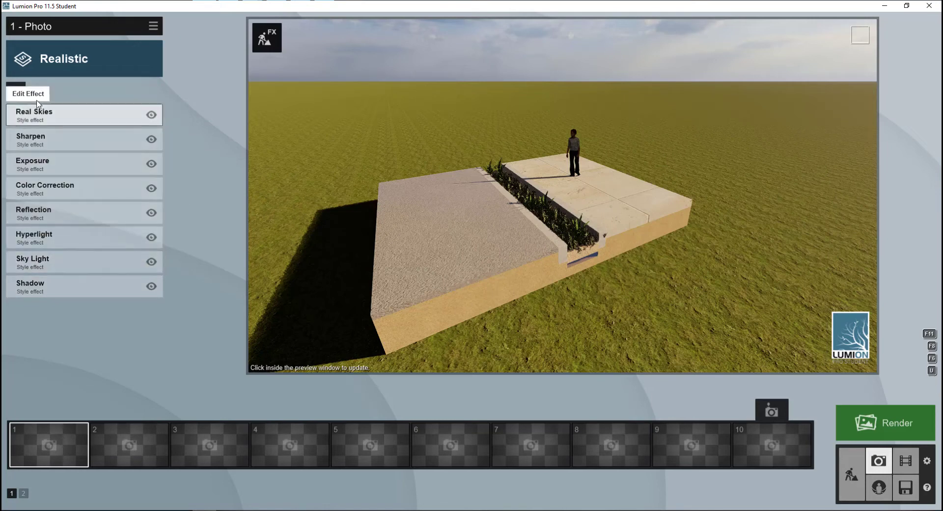
click(16, 92)
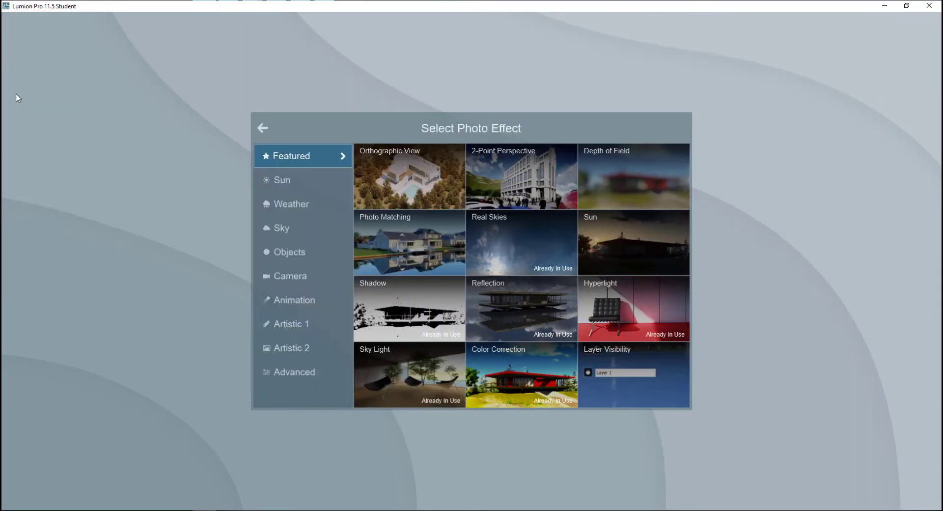
click(407, 180)
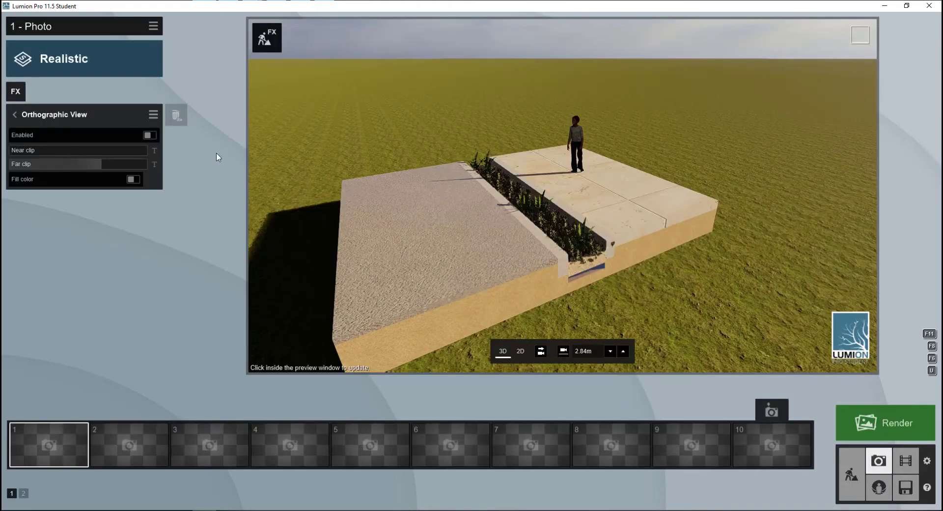
click(154, 136)
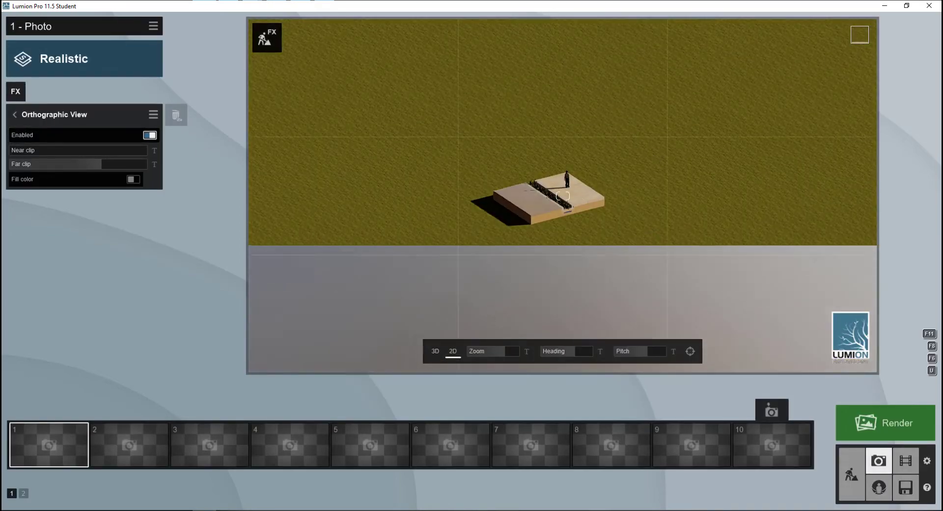
Step: Frame the whole section model closely from an angled viewpoint in the orthographic view and store the camera in photo slot 1
mouse_move(563, 196)
right_down()
mouse_move(555, 147)
mouse_move(544, 174)
mouse_move(609, 192)
mouse_move(638, 123)
mouse_move(647, 221)
mouse_move(623, 189)
mouse_move(590, 182)
mouse_move(552, 206)
mouse_move(575, 191)
mouse_move(562, 179)
right_up()
scroll(563, 196, up, 5)
key(w)
key(a)
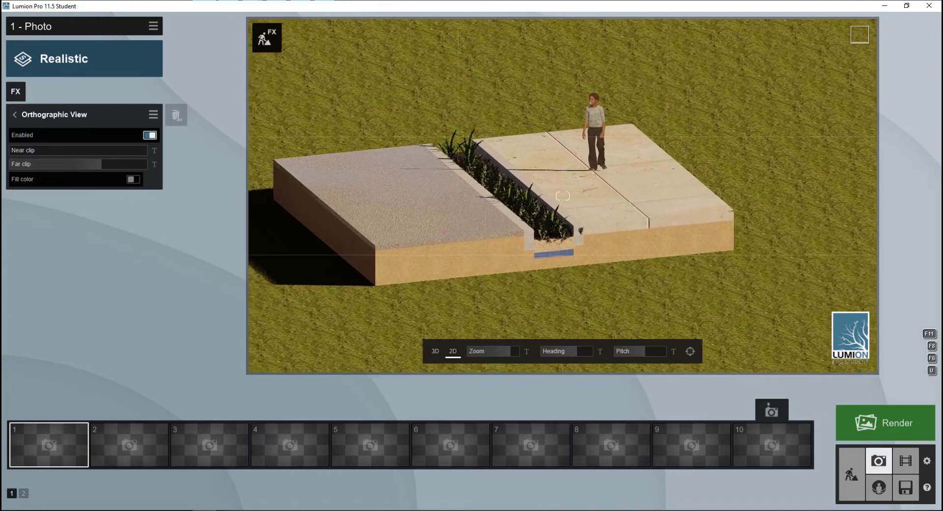
right_drag(601, 222, 626, 221)
key(a)
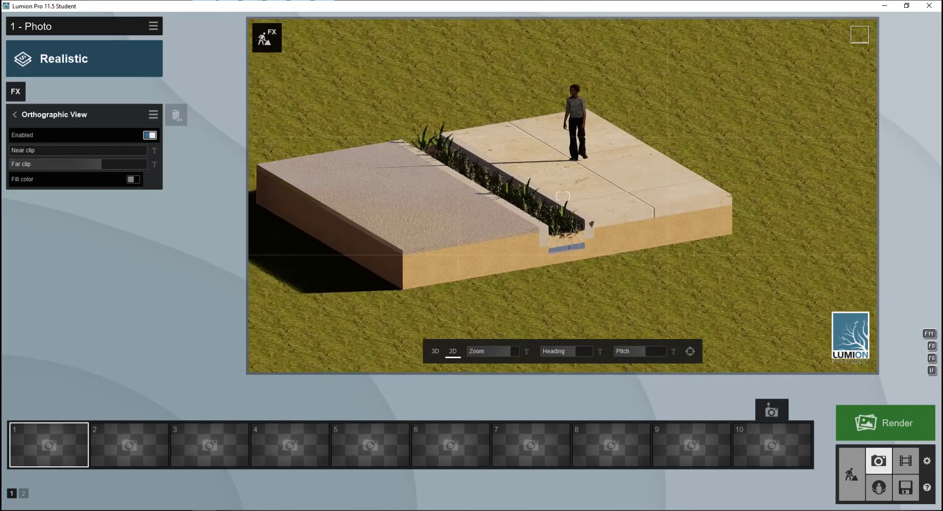
key(s)
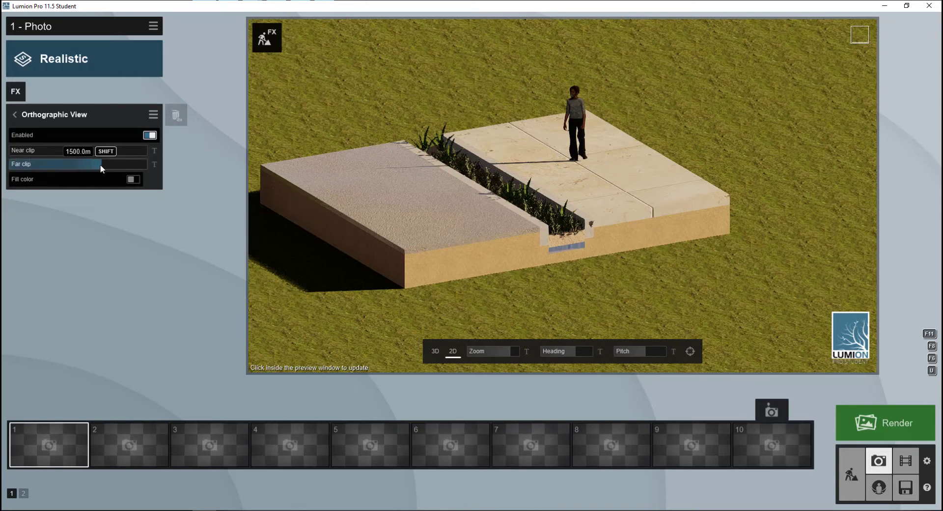
click(133, 180)
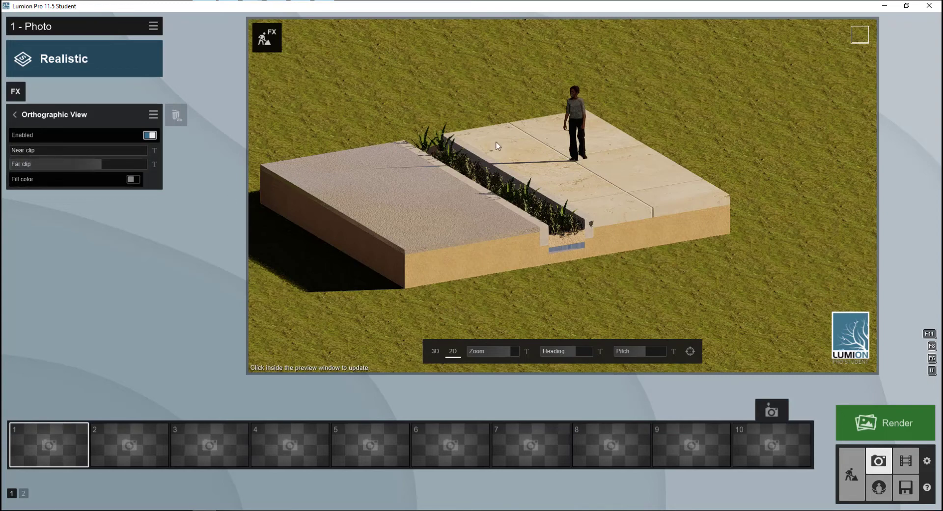
click(51, 415)
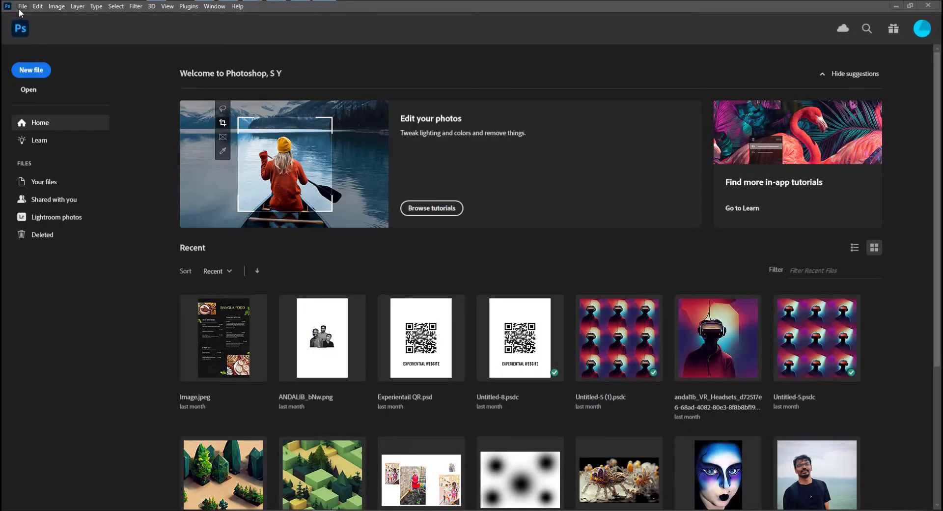
Step: In Photoshop, create a blank white Letter document, 8.5 x 11 in at 300 ppi
click(22, 7)
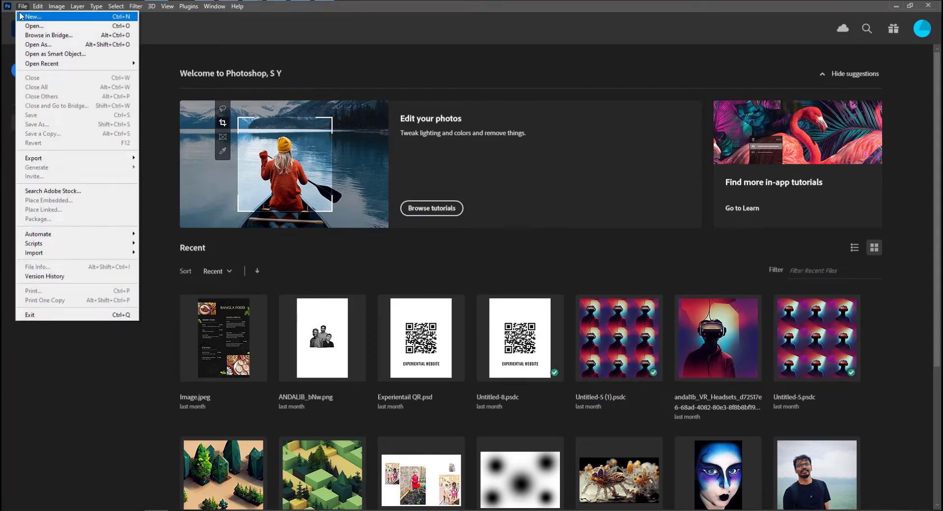
click(21, 17)
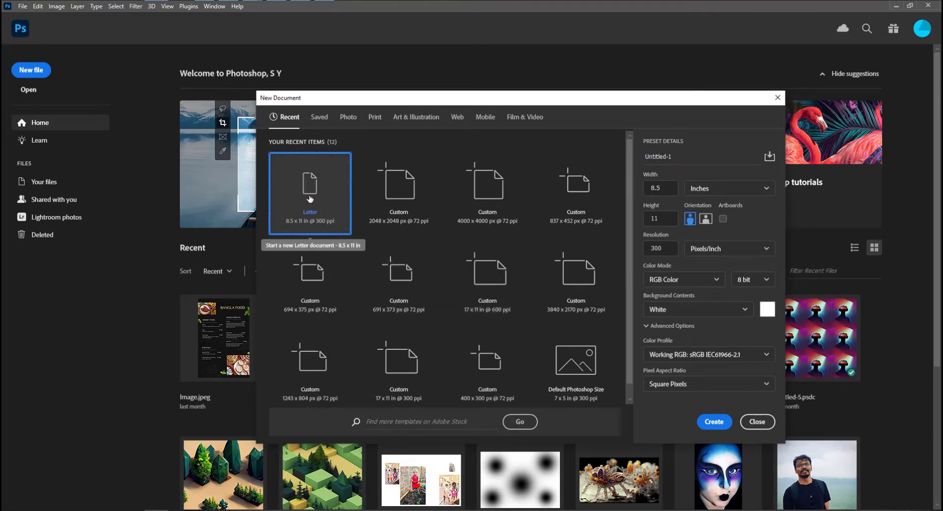
click(714, 421)
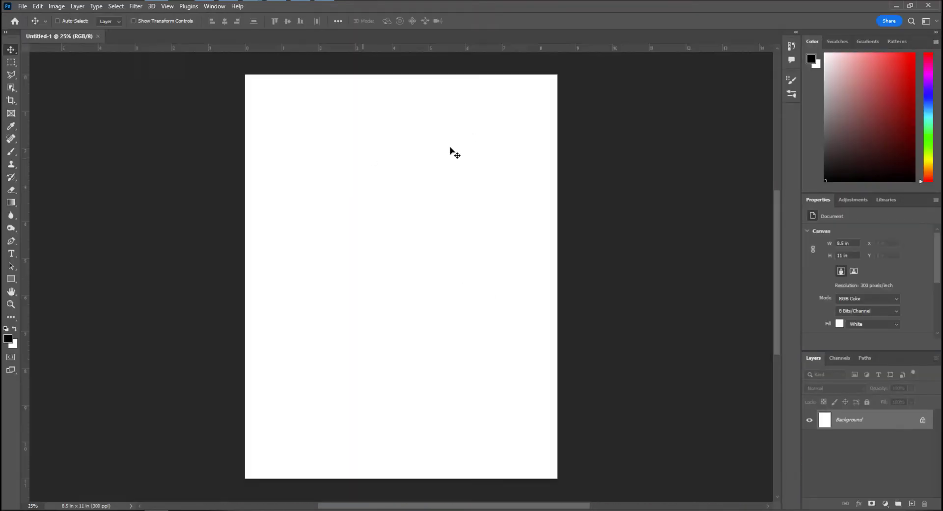
Step: Start saving the blank document on the computer with JPEG as the file type
click(22, 6)
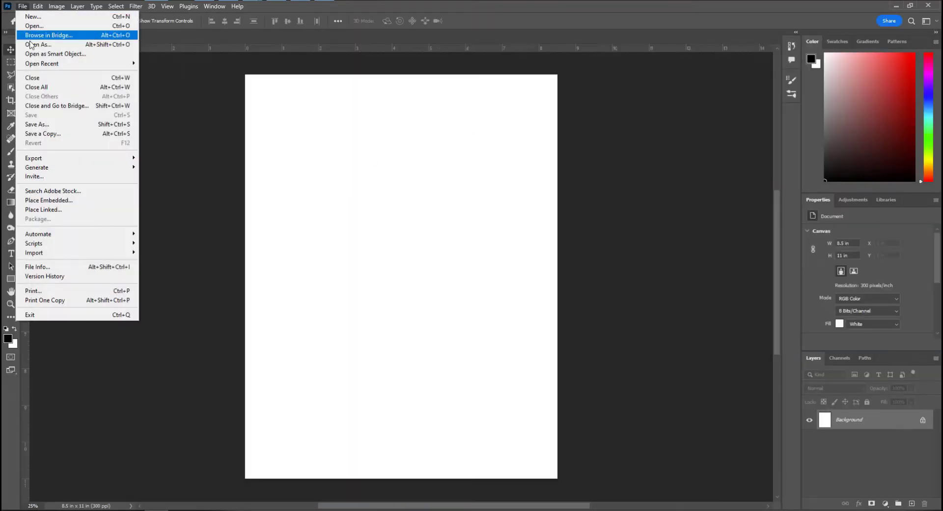
click(49, 125)
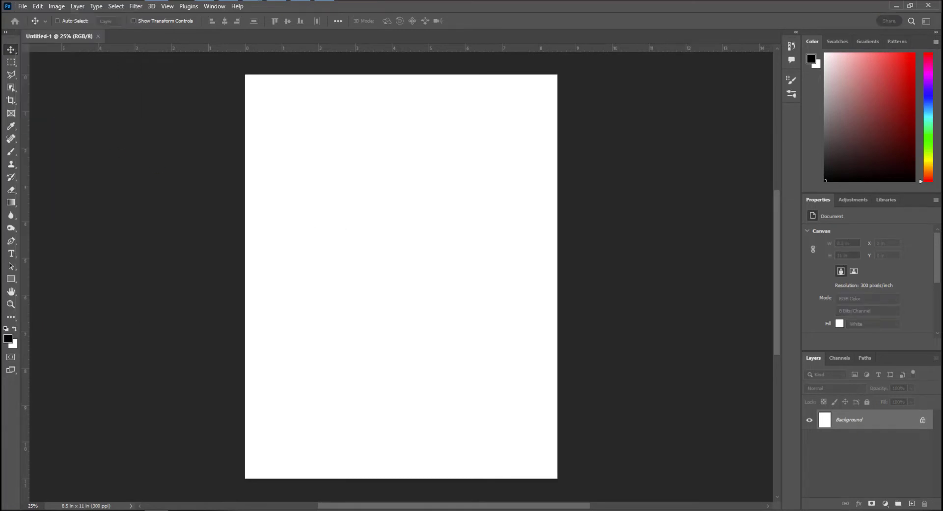
drag(486, 66, 482, 173)
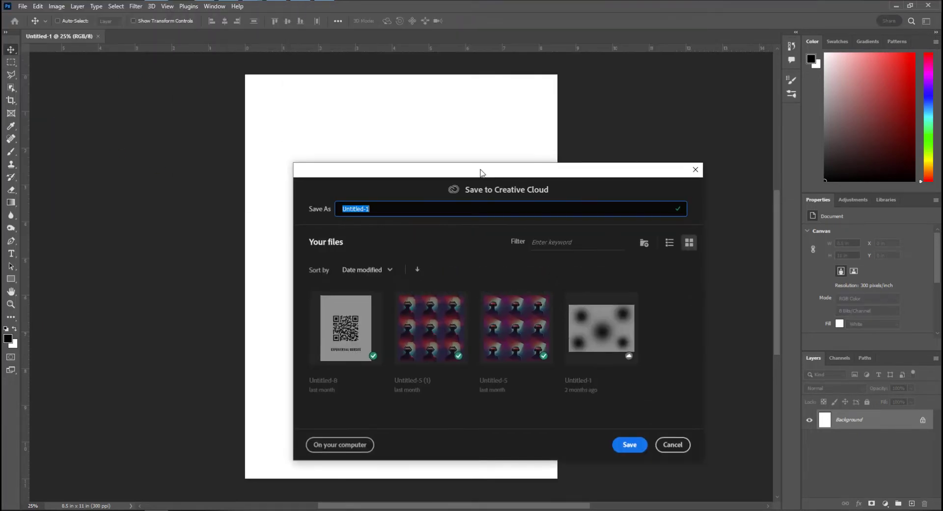
click(347, 444)
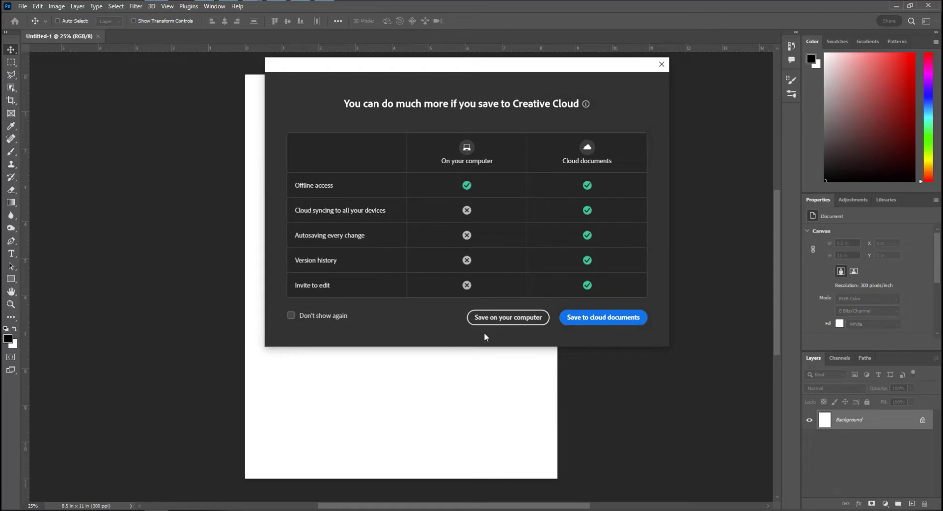
click(504, 319)
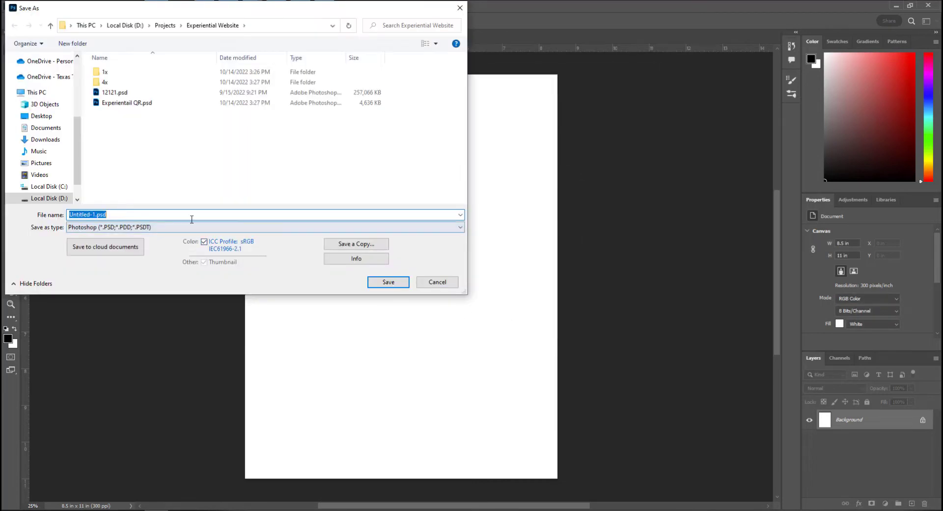
click(191, 228)
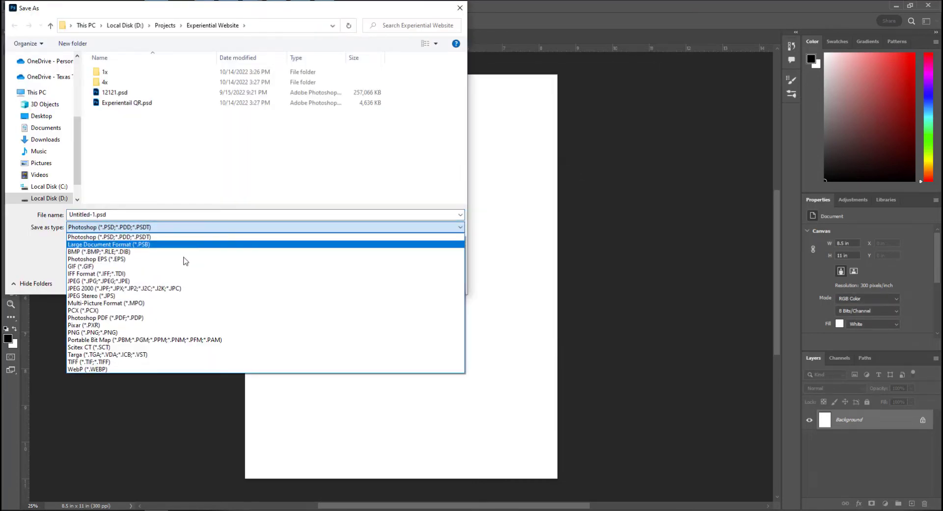
click(146, 281)
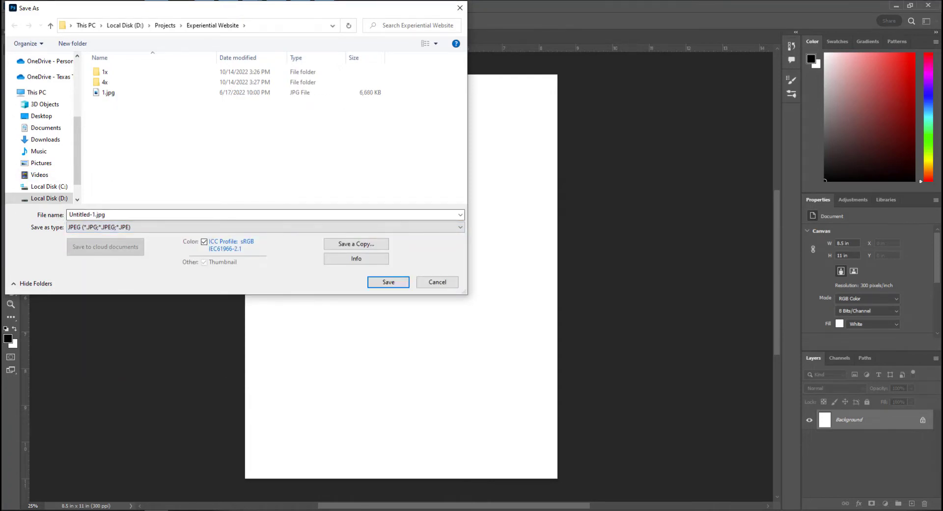
Step: Save the blank document as a JPEG named BG in D:\Projects\Tuts\GI SKP, at maximum quality 12
click(252, 510)
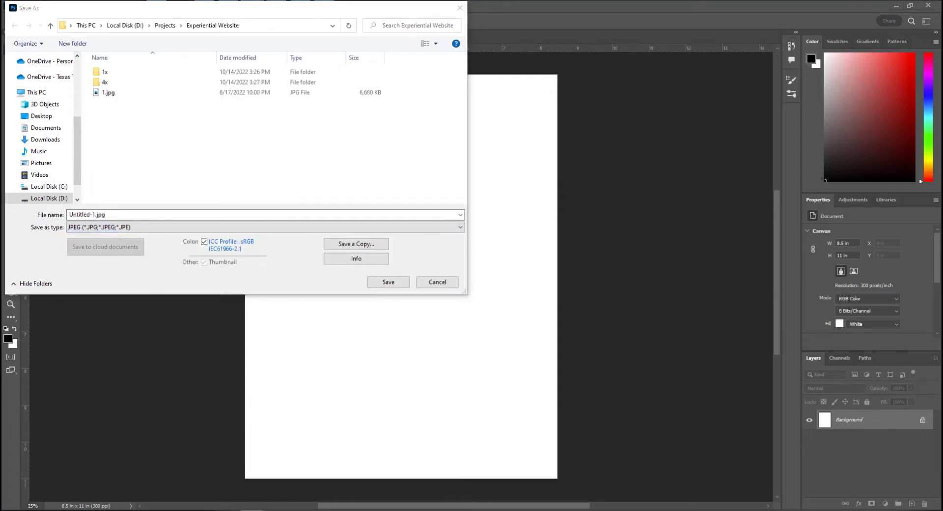
click(150, 212)
text(D:\Projects\Tuts\GI SKP)
key(Return)
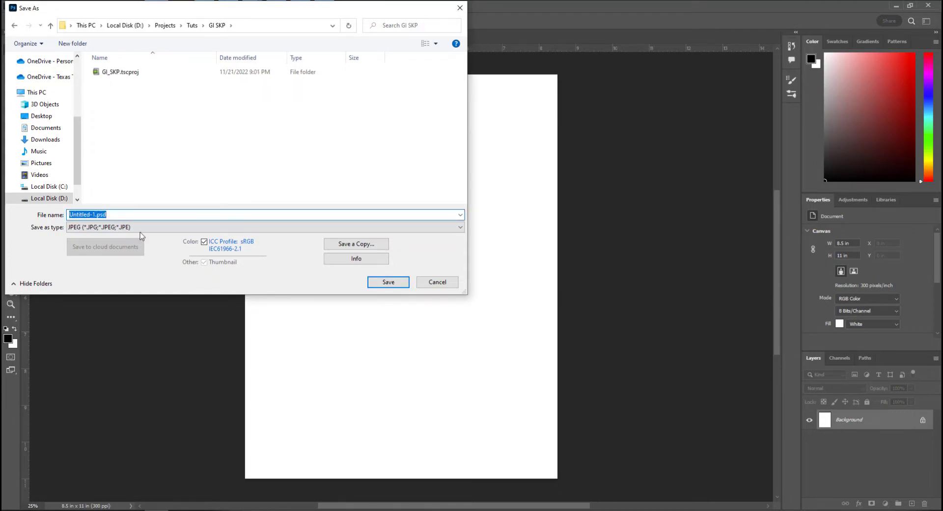
text(BG)
click(132, 228)
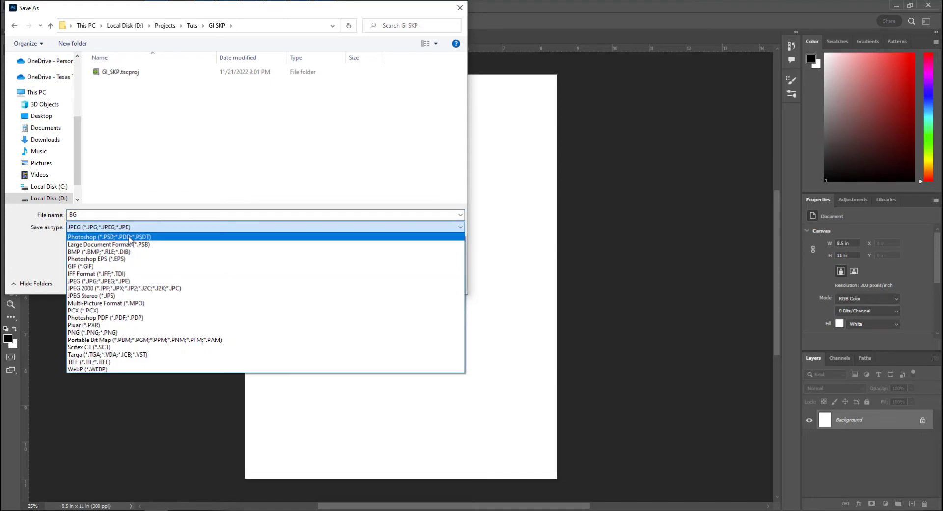
click(120, 281)
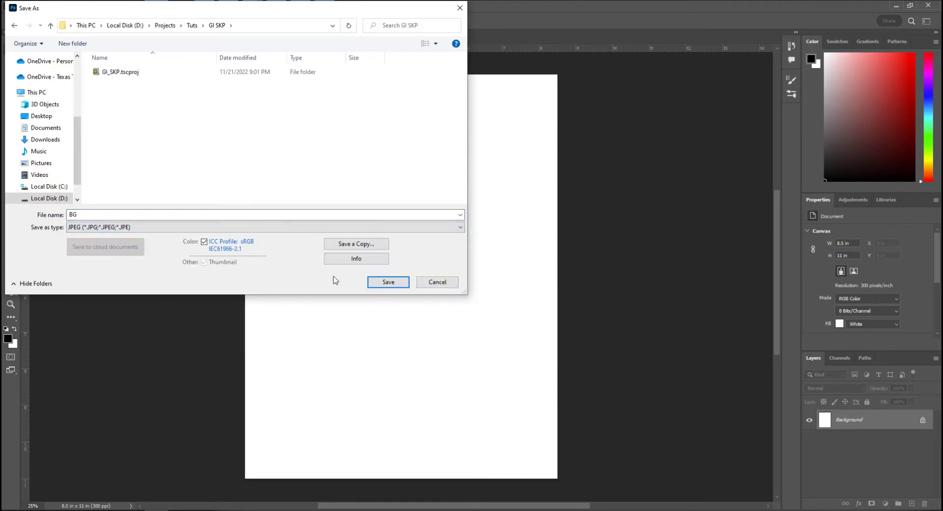
click(393, 282)
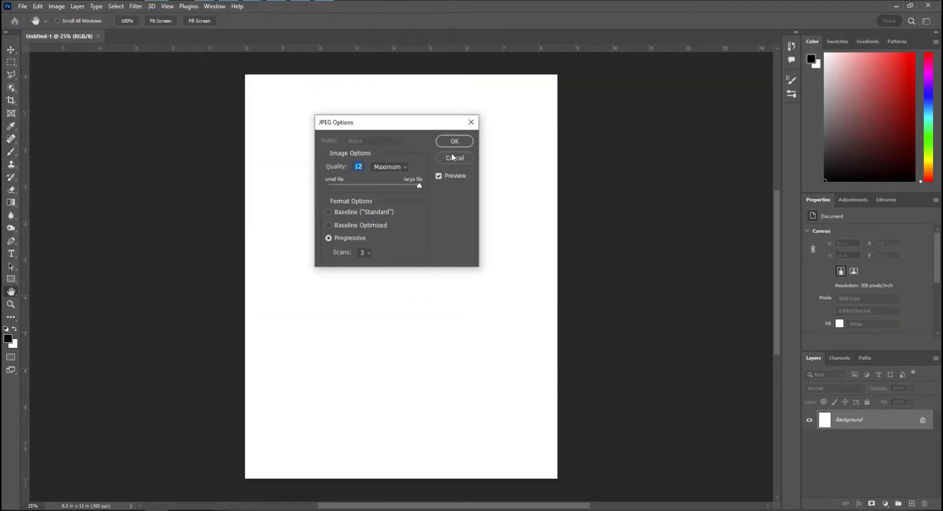
click(454, 141)
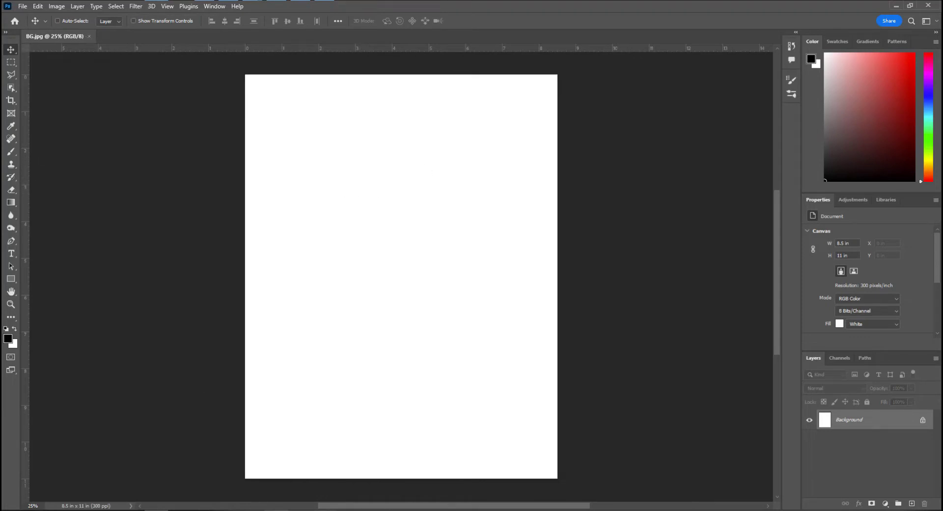
Step: Switch back to Lumion, return to Build mode and show the landscape paint textures
click(205, 510)
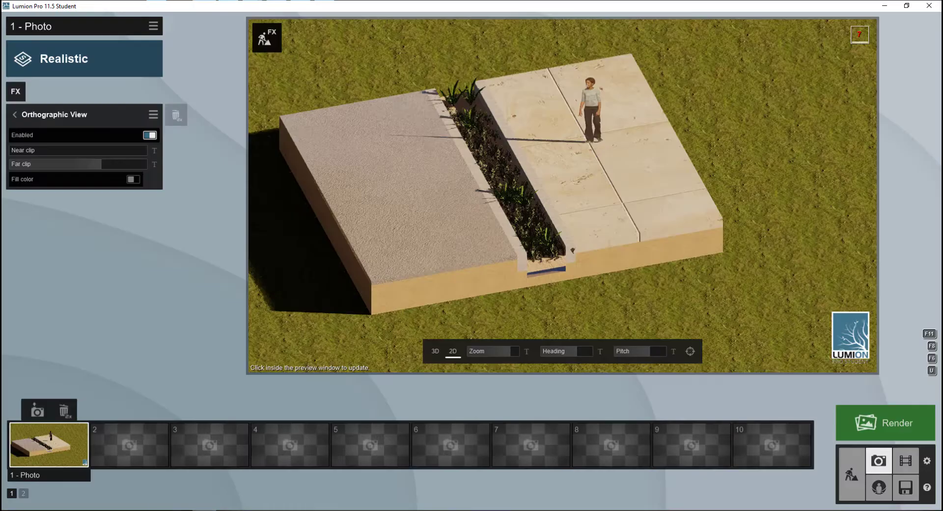
click(854, 476)
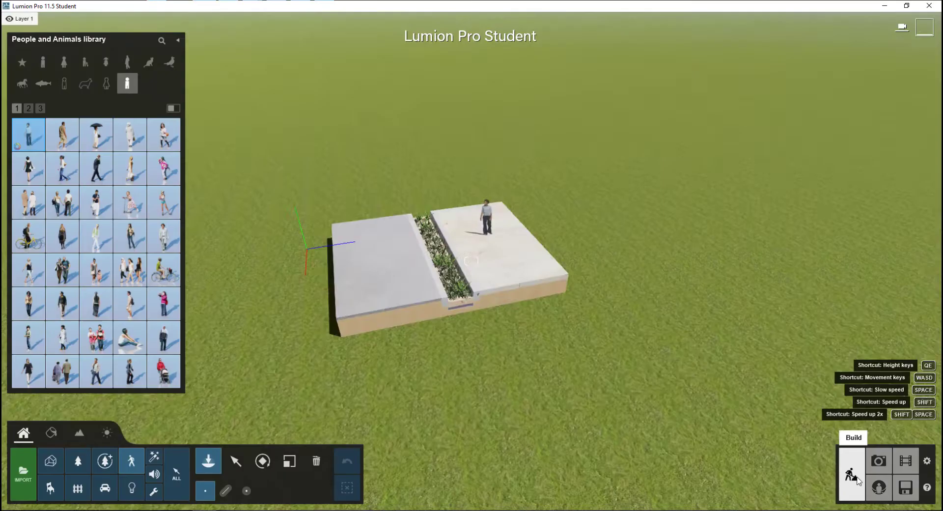
click(87, 439)
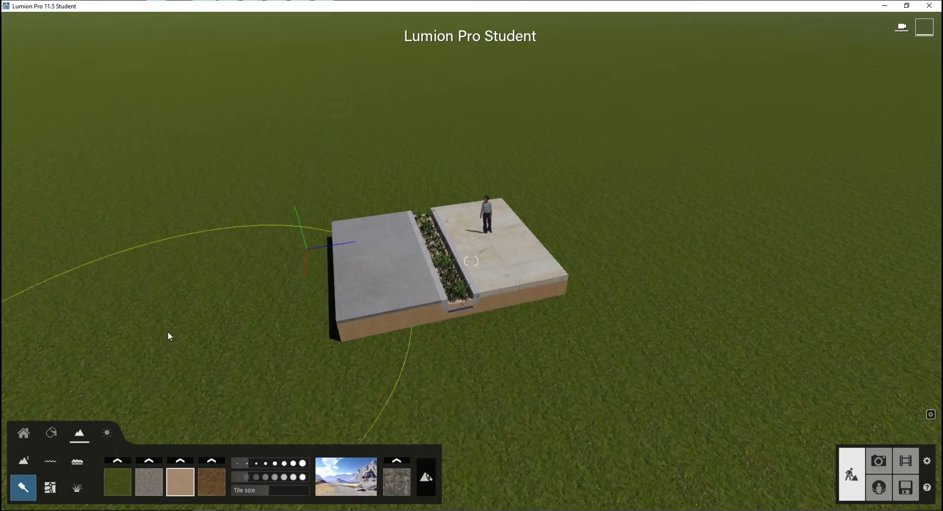
Step: Replace the first landscape texture, the green grass, with BG.jpg as a custom diffuse texture and return to the scene
click(109, 462)
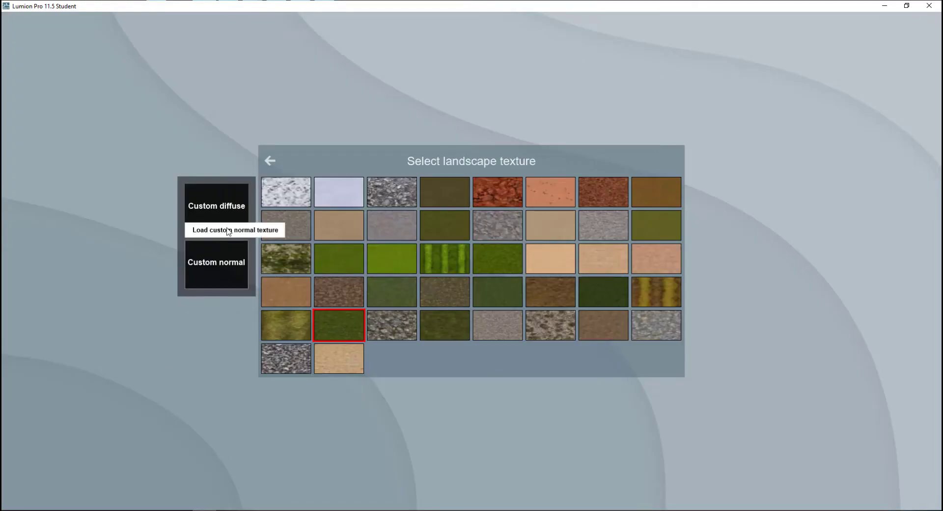
click(235, 210)
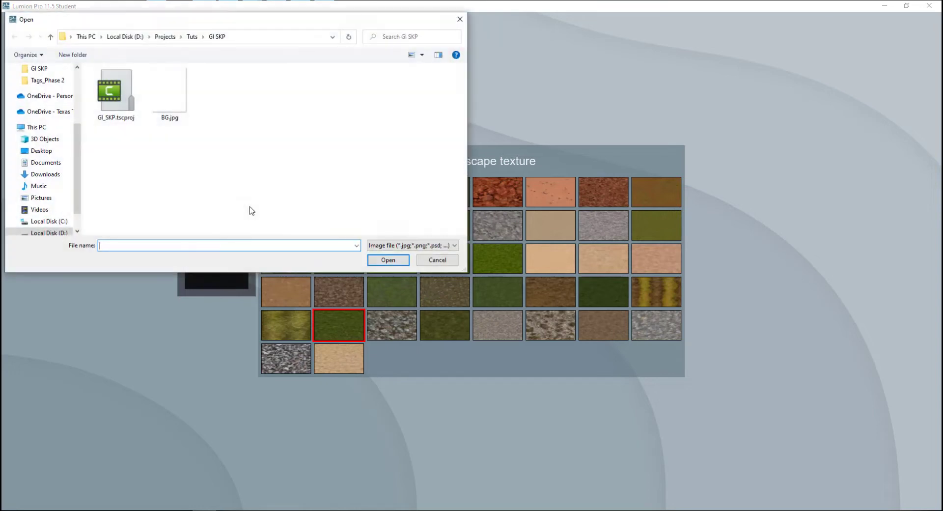
double_click(169, 94)
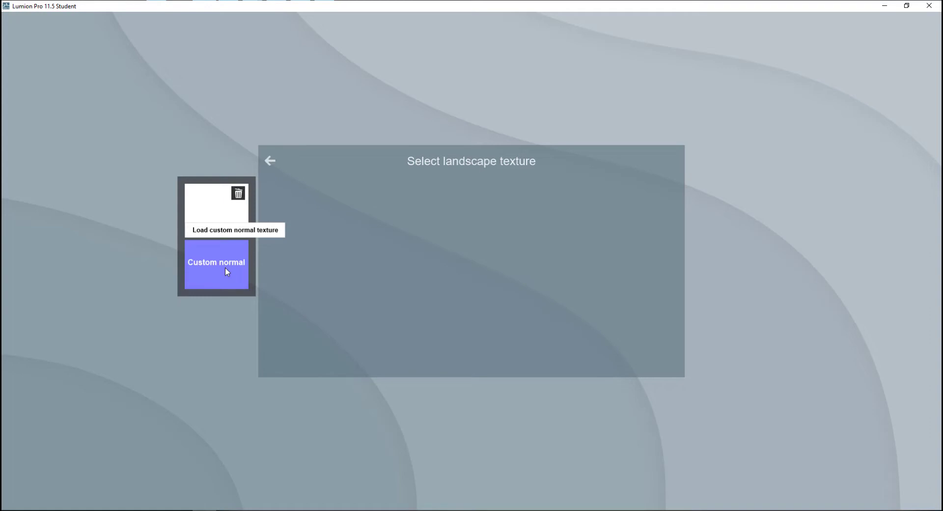
click(221, 212)
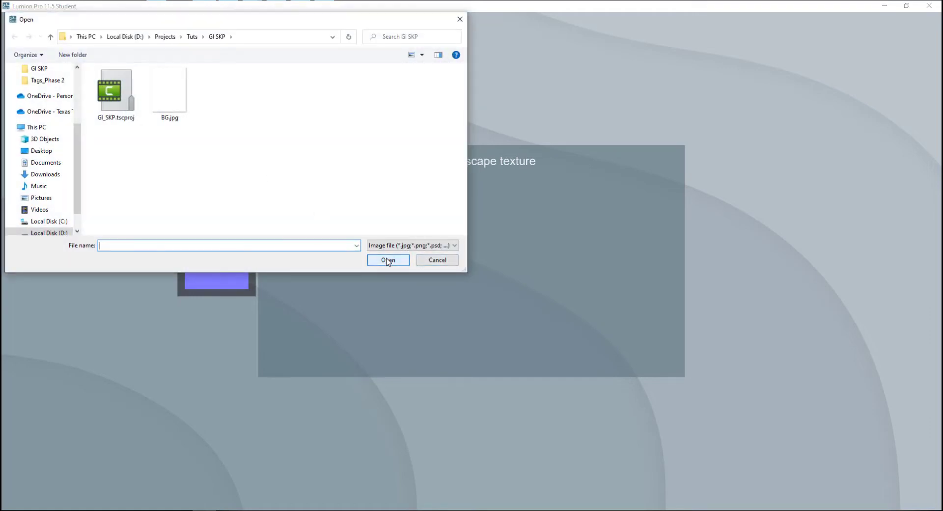
click(185, 117)
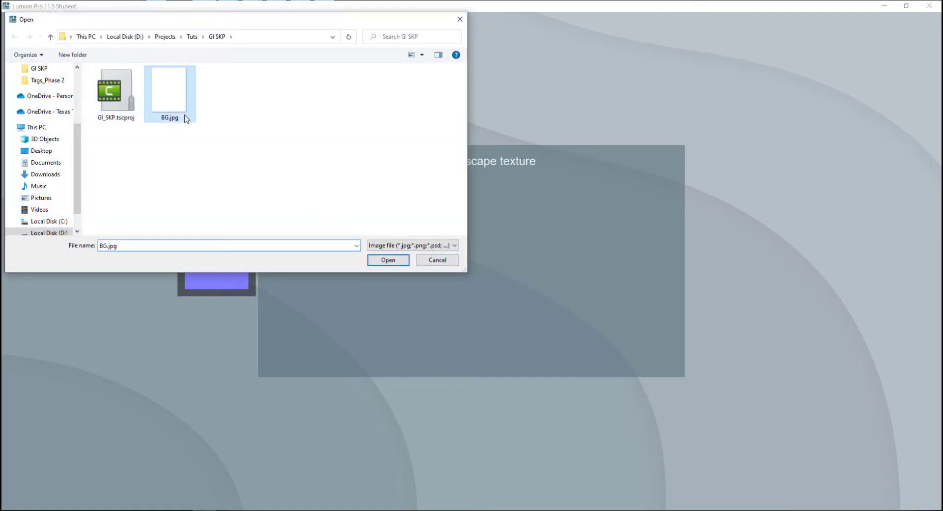
click(375, 260)
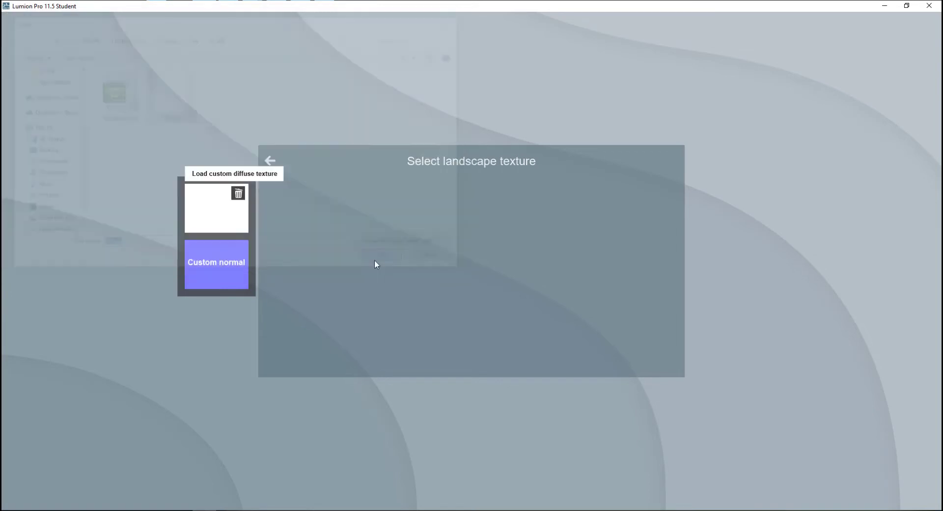
click(271, 162)
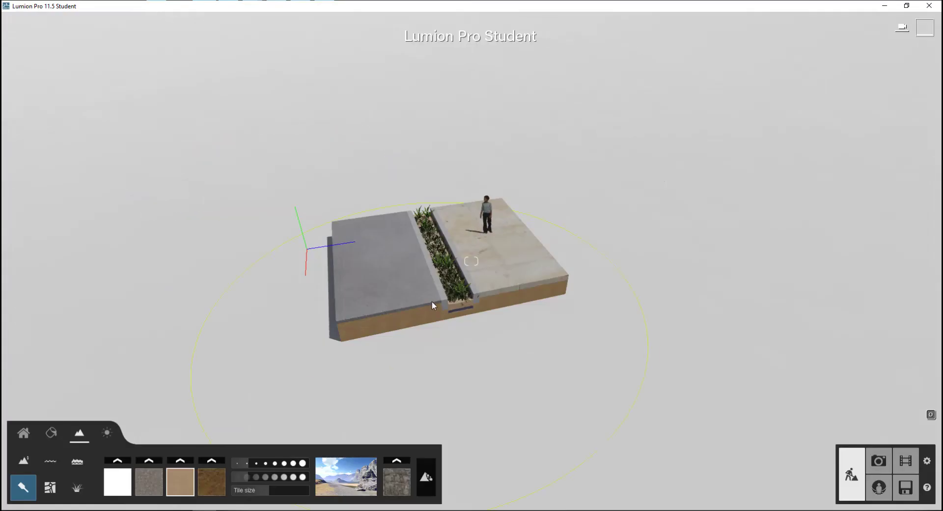
Step: Return to Photo mode and rotate the Real Skies heading so the shadows fall behind the model
mouse_move(432, 301)
right_down()
mouse_move(441, 278)
mouse_move(484, 264)
right_up()
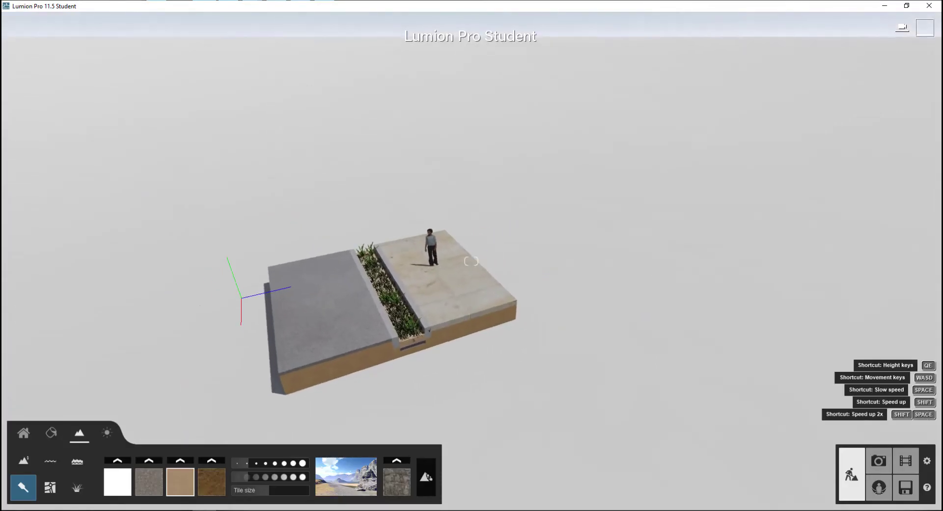
click(878, 460)
right_drag(563, 196, 654, 211)
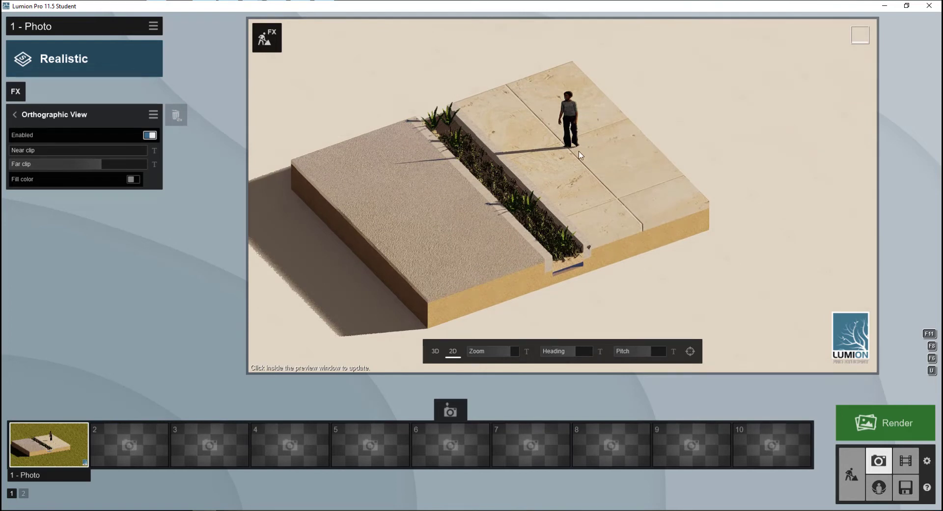
click(15, 114)
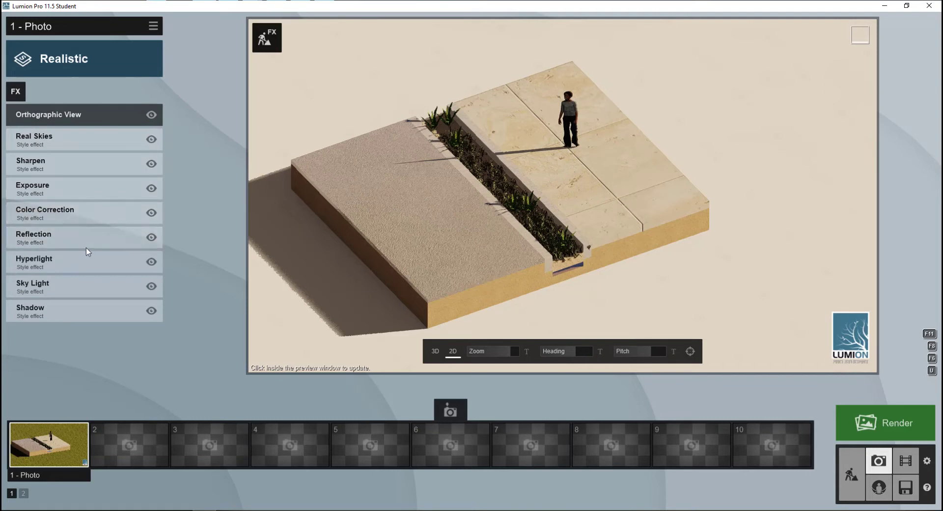
click(83, 139)
drag(75, 173, 96, 172)
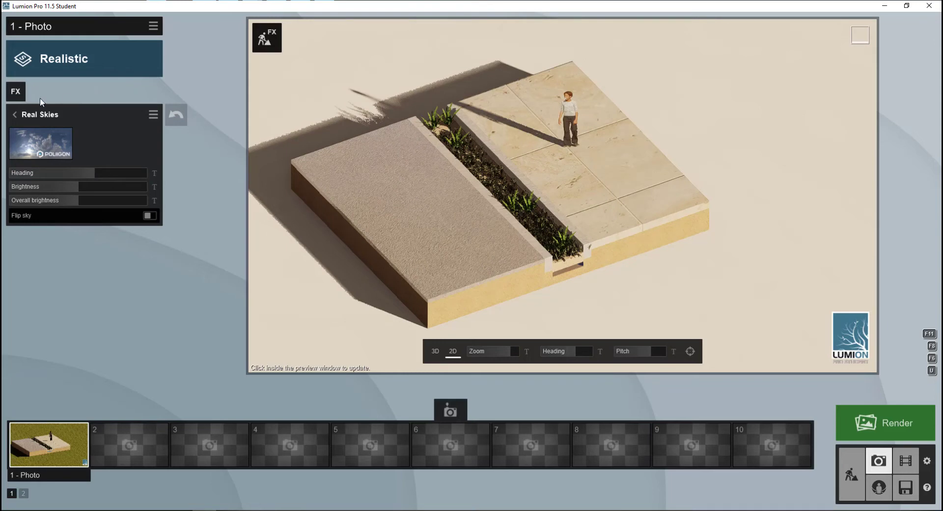
click(15, 114)
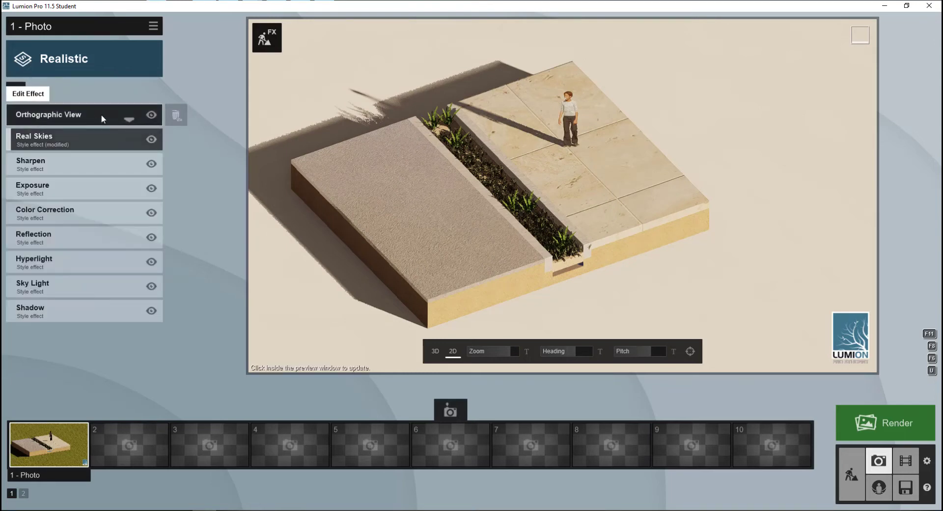
Step: Turn off the Orthographic View effect and frame the whole road and sidewalk section in perspective from above
click(158, 116)
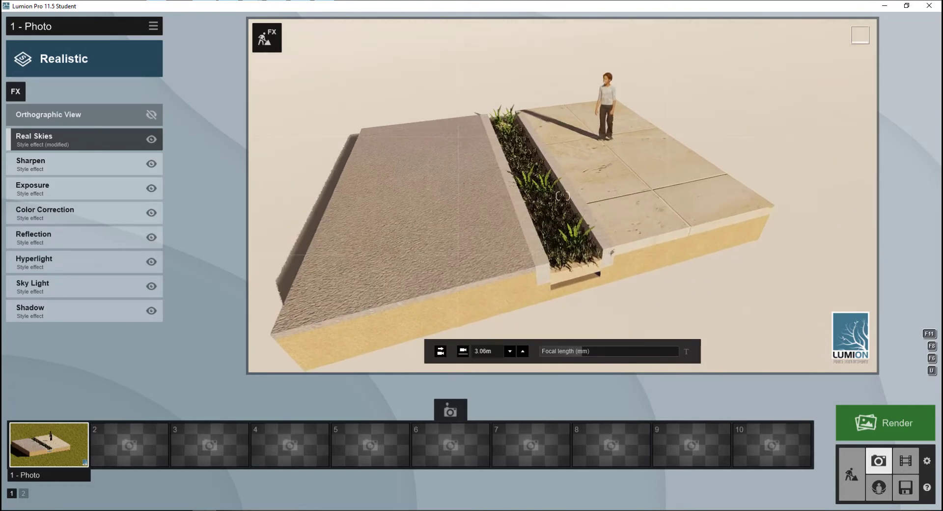
key(s)
key(a)
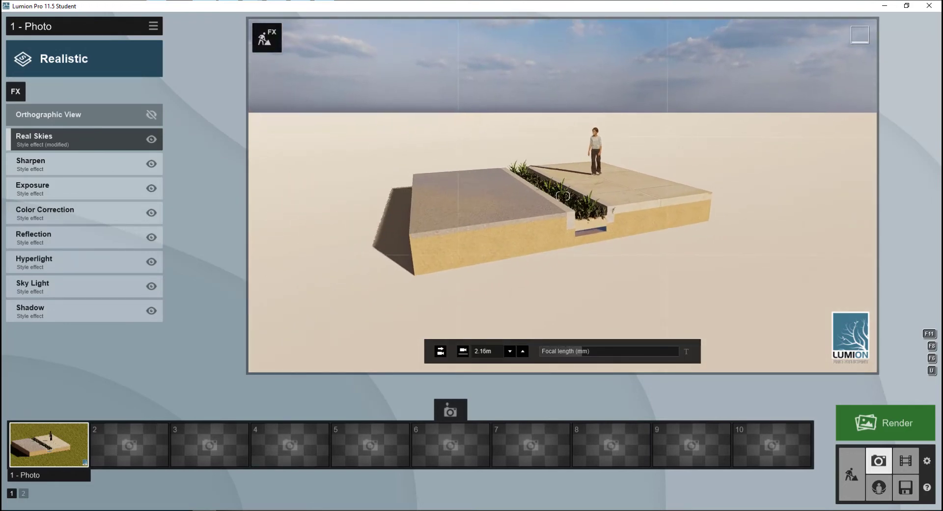
key(q)
right_drag(563, 196, 565, 290)
key(w)
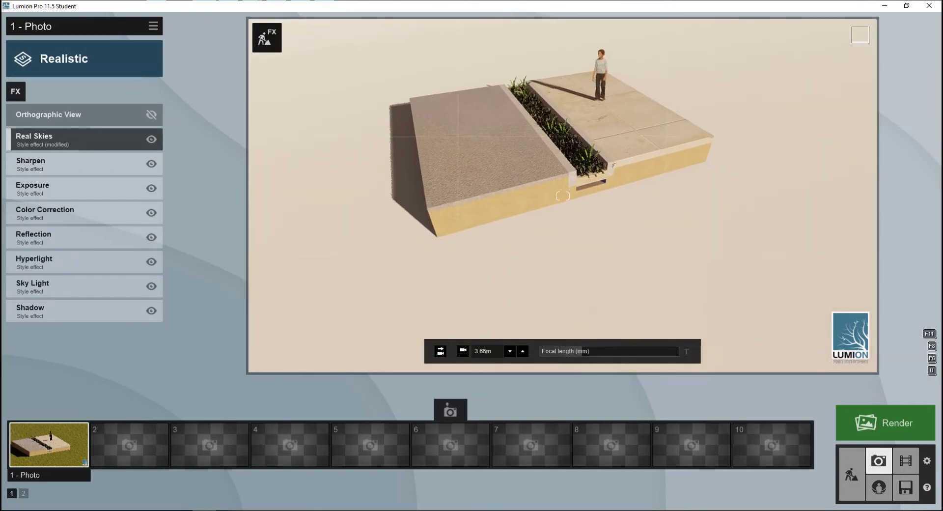
right_drag(563, 195, 562, 135)
key(w)
key(s)
key(s)
right_drag(562, 195, 548, 230)
key(s)
right_drag(563, 196, 559, 207)
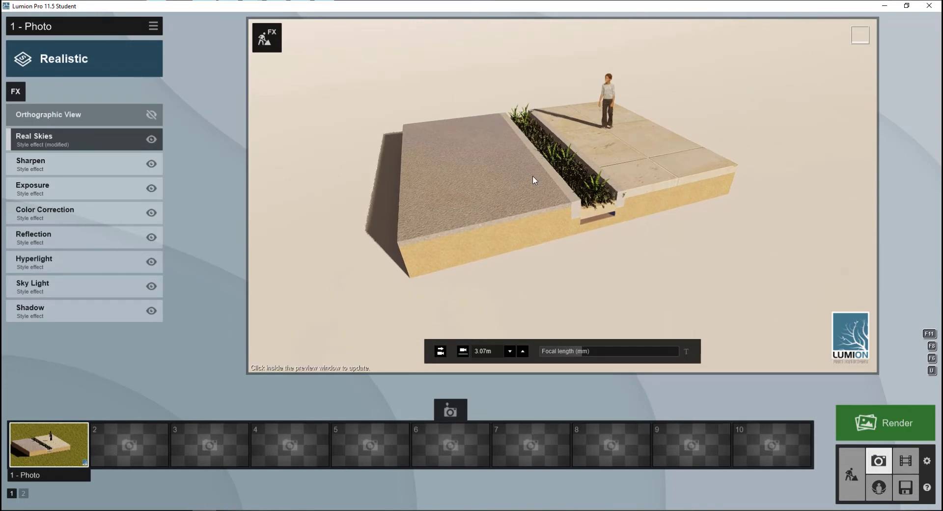
Step: Fine-tune the perspective view to a camera height of about 2.70 m and store it as the camera of photo 1
right_drag(532, 175, 534, 201)
key(e)
key(q)
key(w)
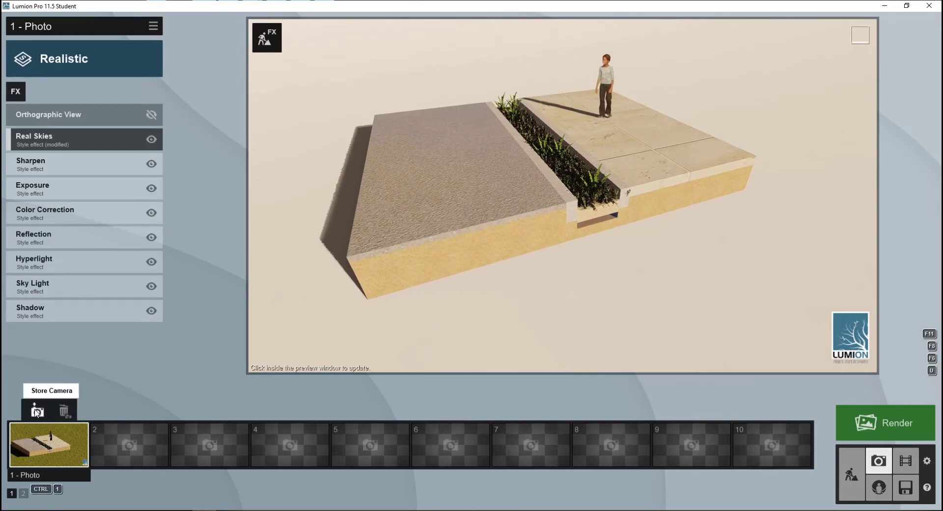
click(36, 411)
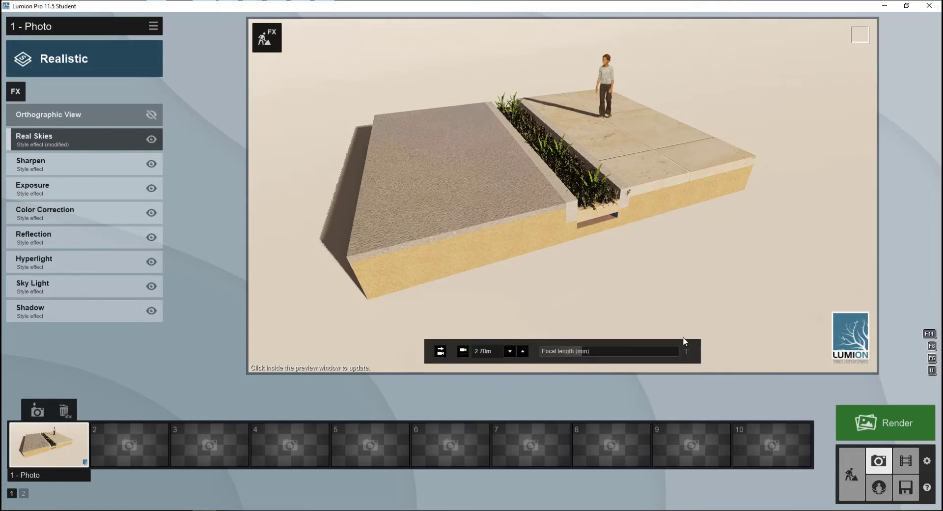
Step: Render the current shot at Print size, 3840x2160, with sky alpha and material ID maps, saving it as JPG 001 in the GI SKP folder
click(874, 425)
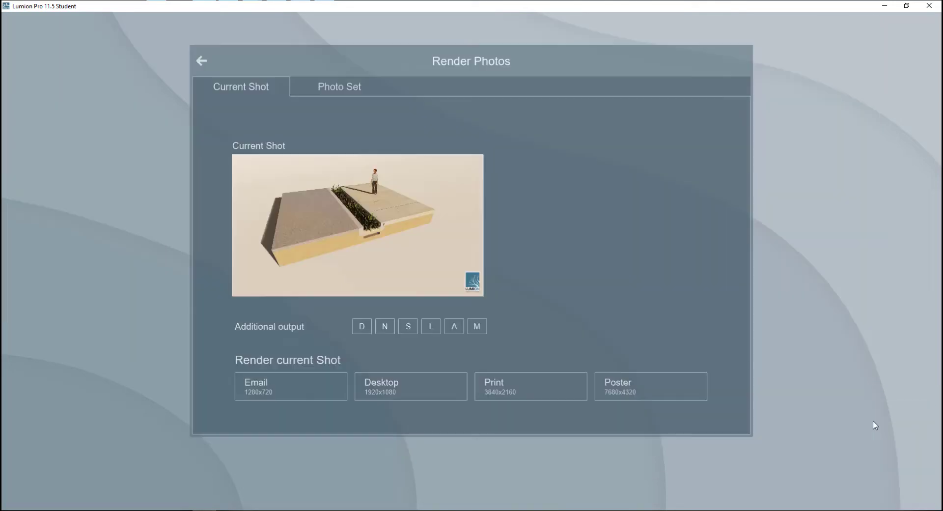
click(451, 327)
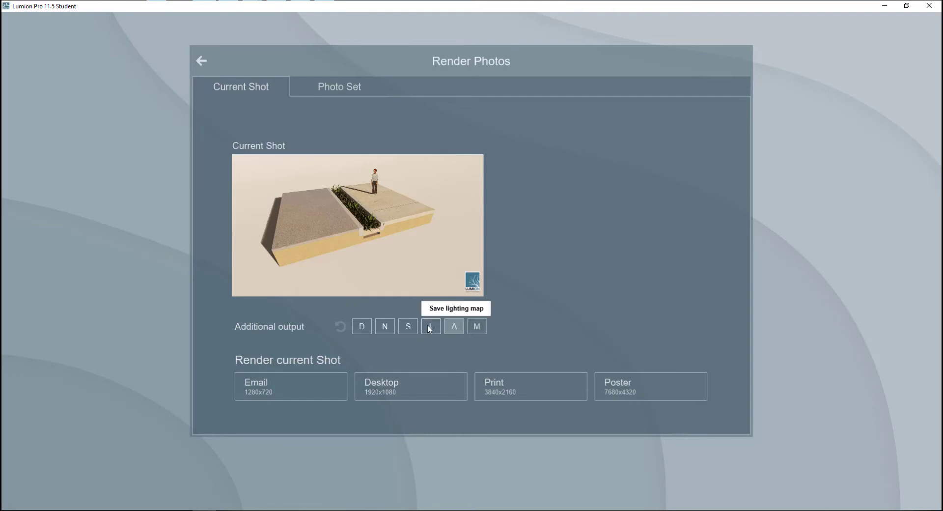
click(479, 326)
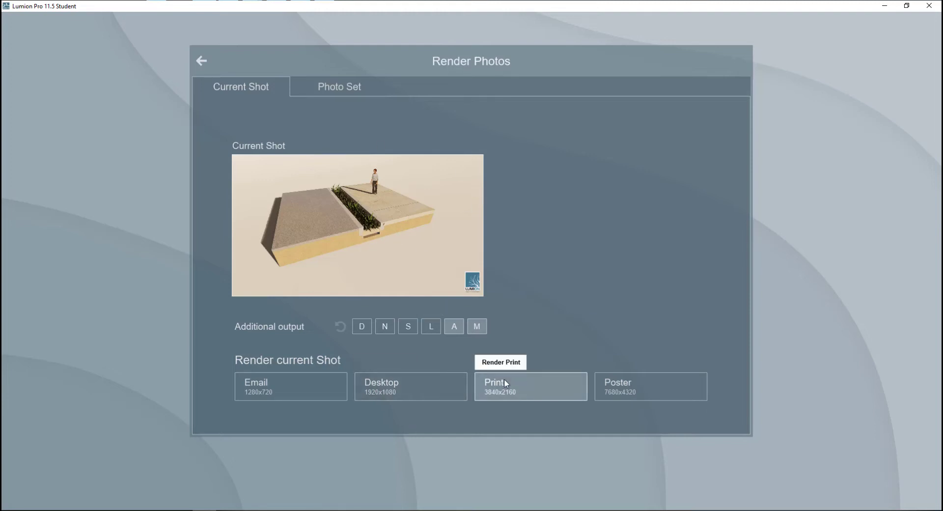
click(537, 380)
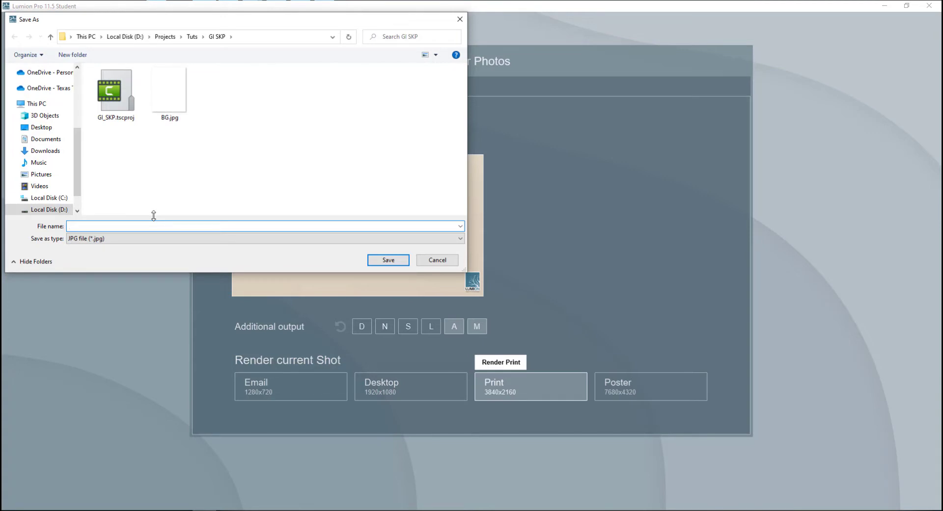
text(001)
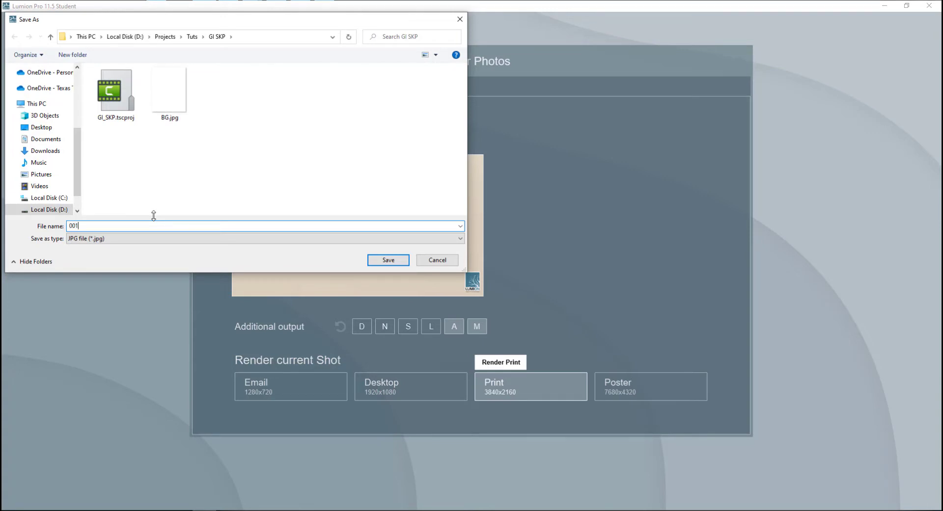
click(391, 262)
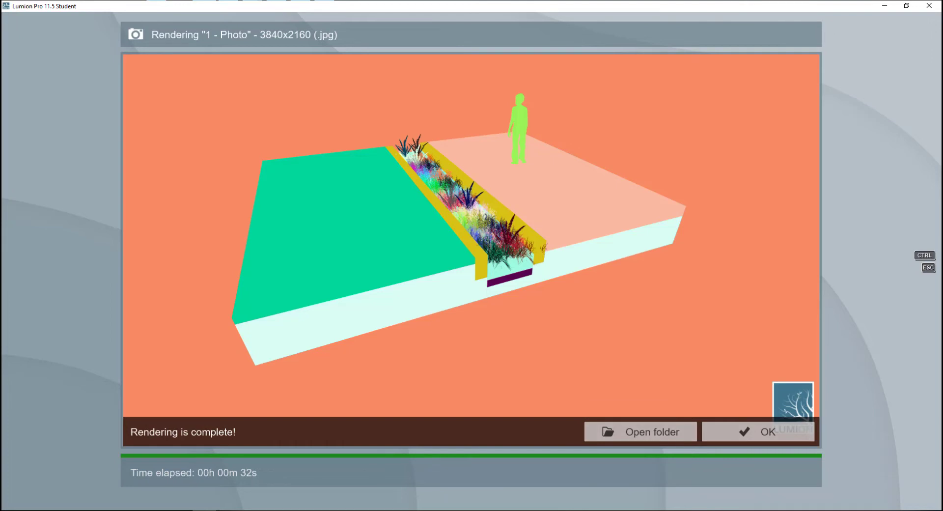
Step: Open the render's output folder, maximize its window and open 001.jpg
drag(0, 276, 629, 113)
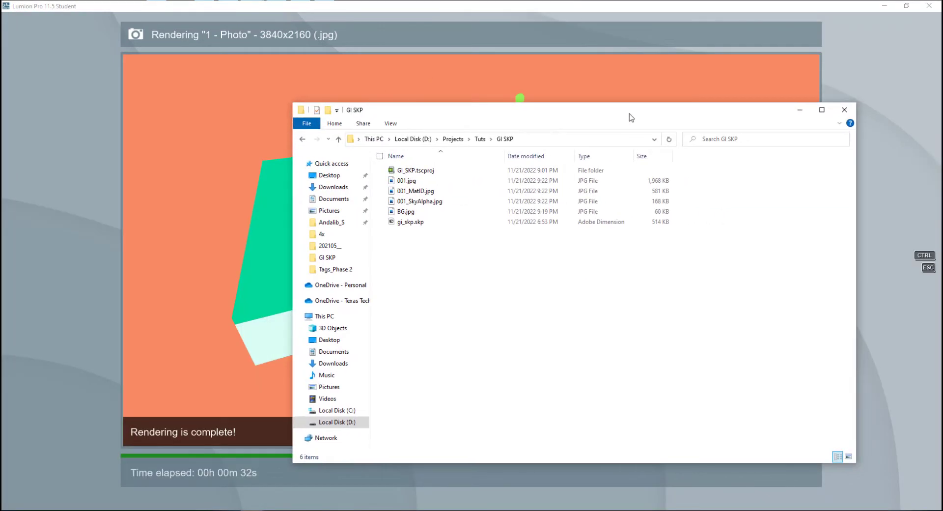
double_click(631, 117)
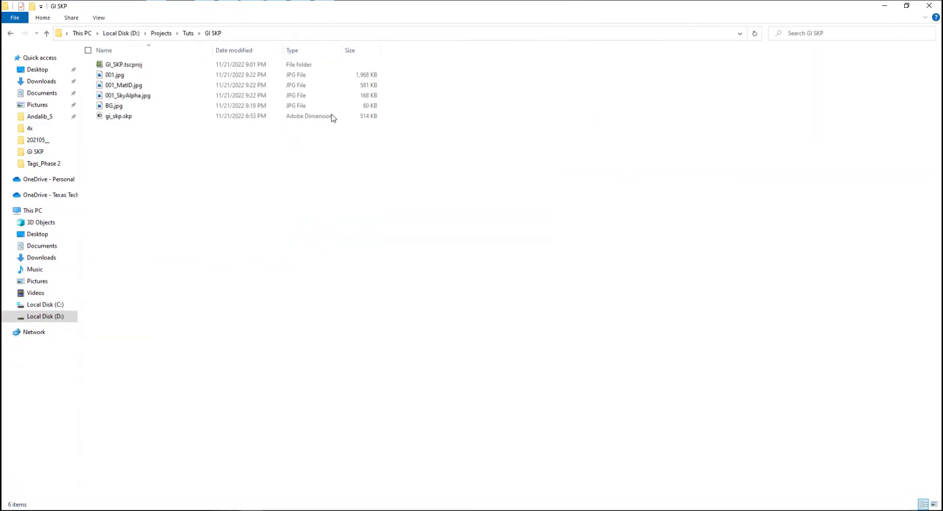
click(148, 77)
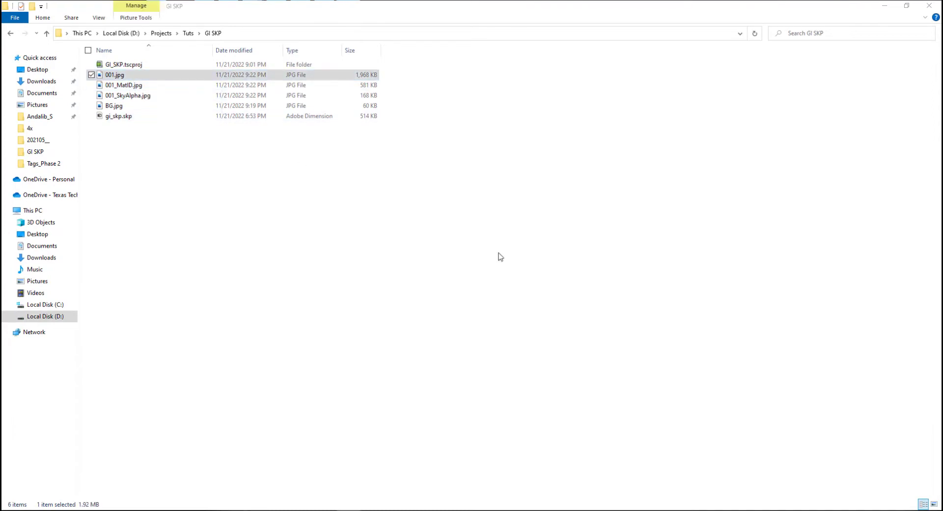
key(Return)
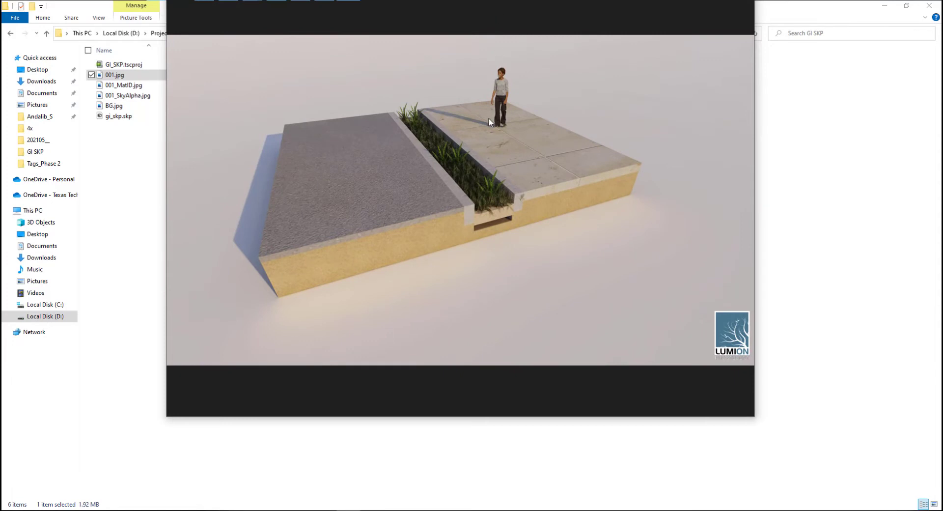
Step: Examine the planting strip, paving and shadows of the 001.jpg render in a maximized viewer, and close the image
double_click(619, 5)
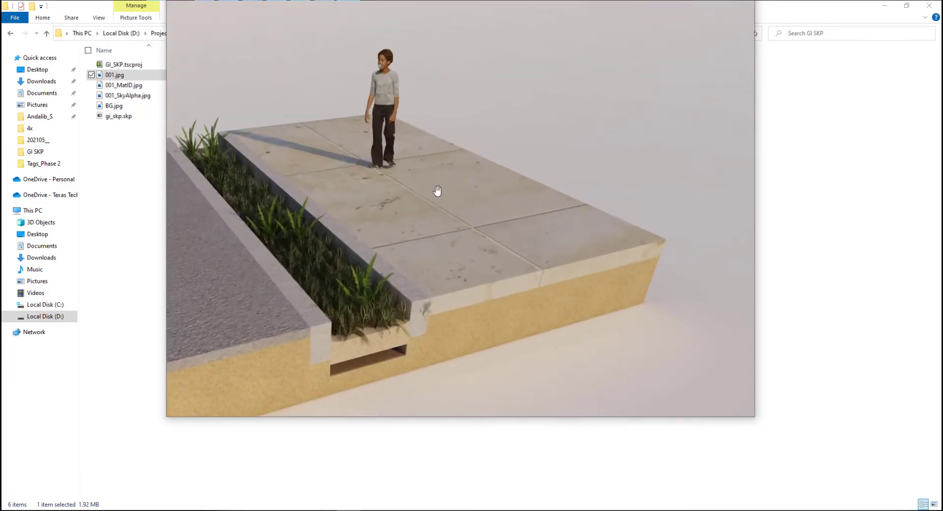
drag(388, 257, 550, 278)
drag(436, 291, 444, 244)
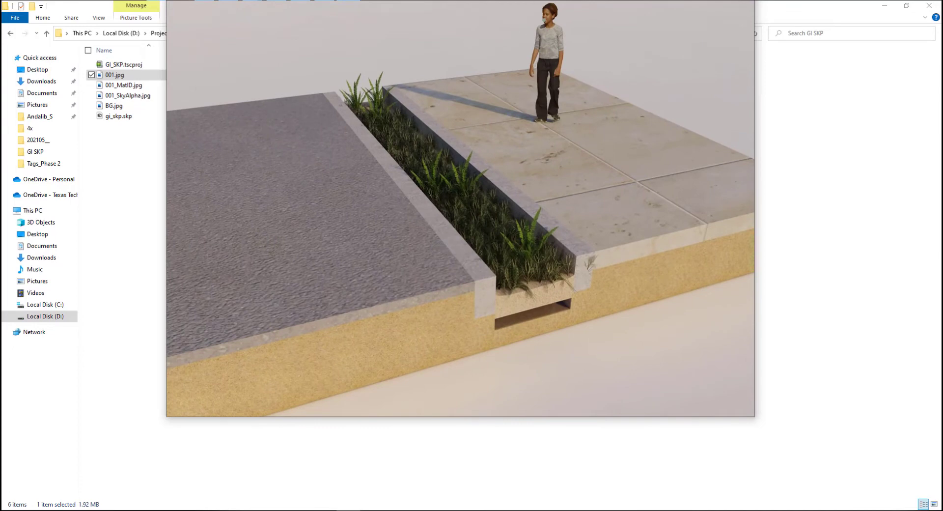
drag(539, 5, 542, 146)
double_click(542, 146)
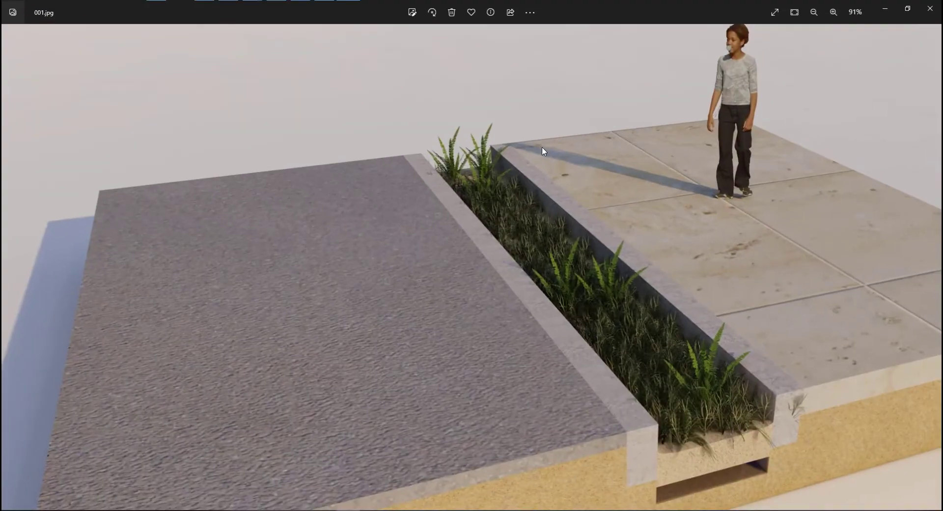
drag(525, 249, 503, 244)
scroll(503, 244, down, 5)
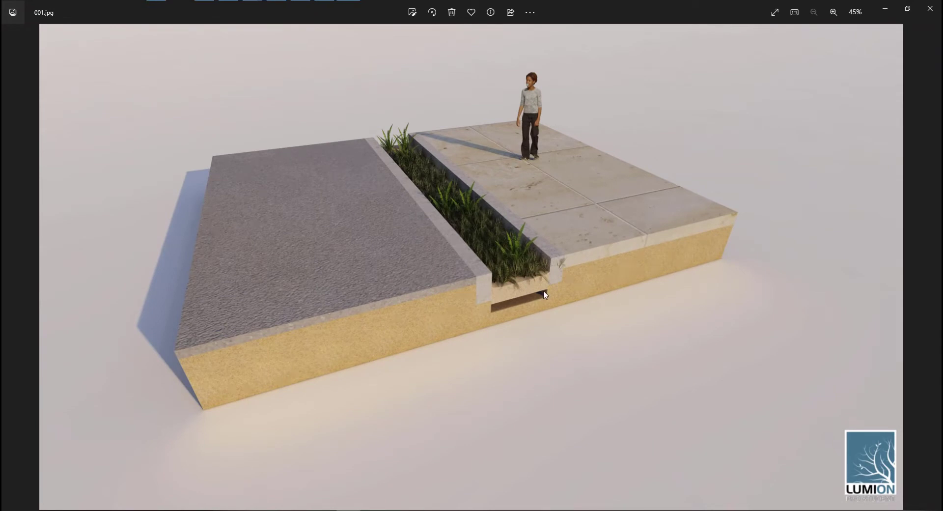
click(929, 8)
Step: Open the material ID map 001_MatID.jpg, examine the colour-coded plants and surfaces up close, and close the image
click(130, 86)
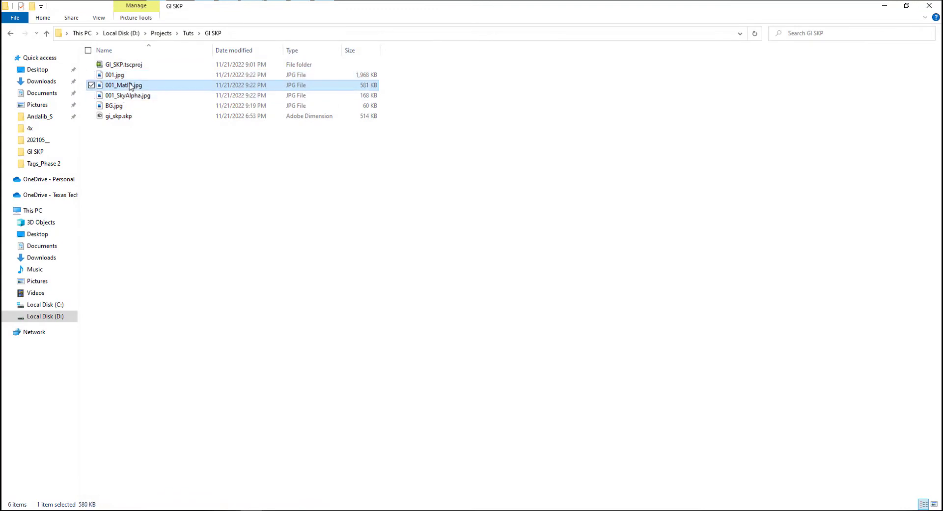
double_click(130, 86)
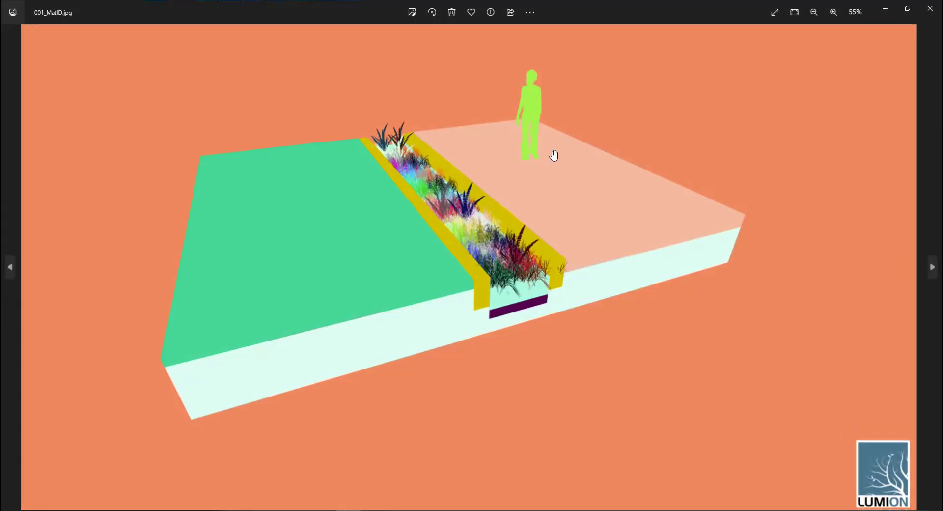
scroll(553, 156, up, 5)
drag(330, 192, 587, 120)
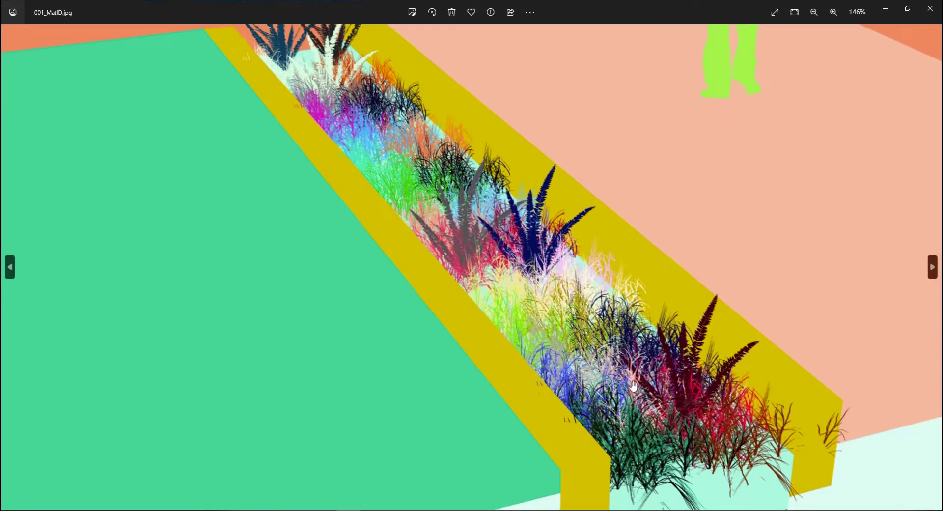
drag(327, 346, 420, 374)
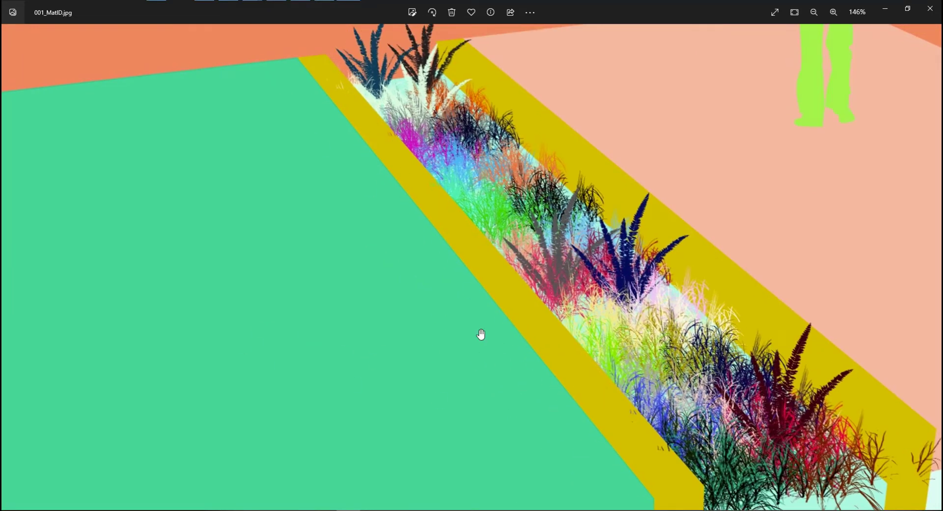
drag(515, 296, 261, 293)
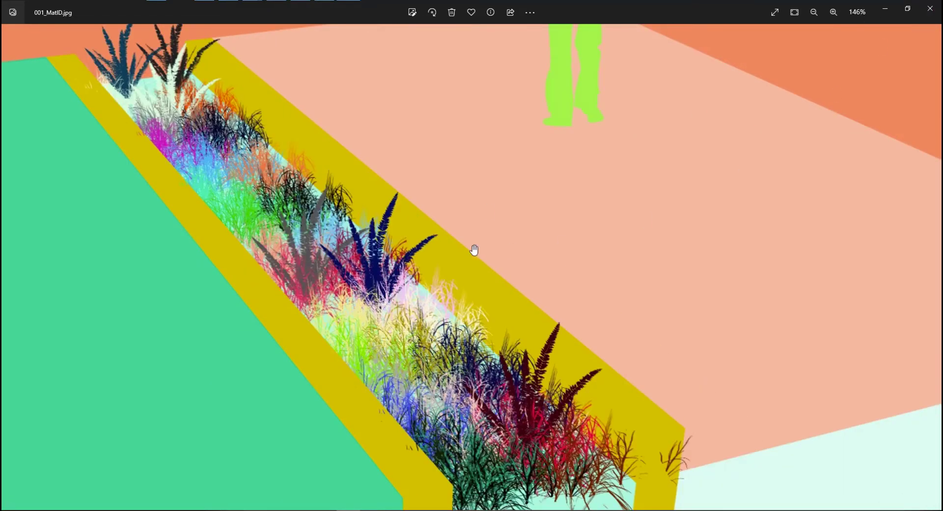
scroll(473, 250, down, 4)
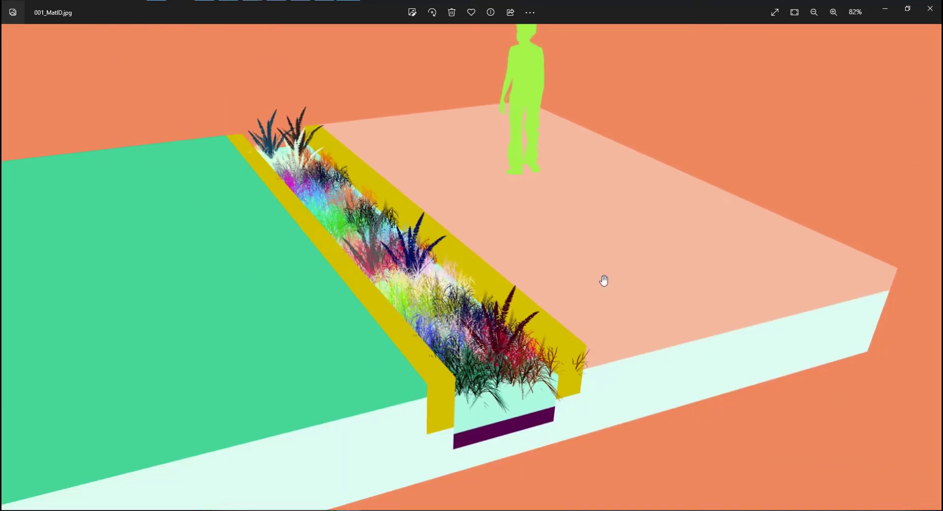
click(928, 8)
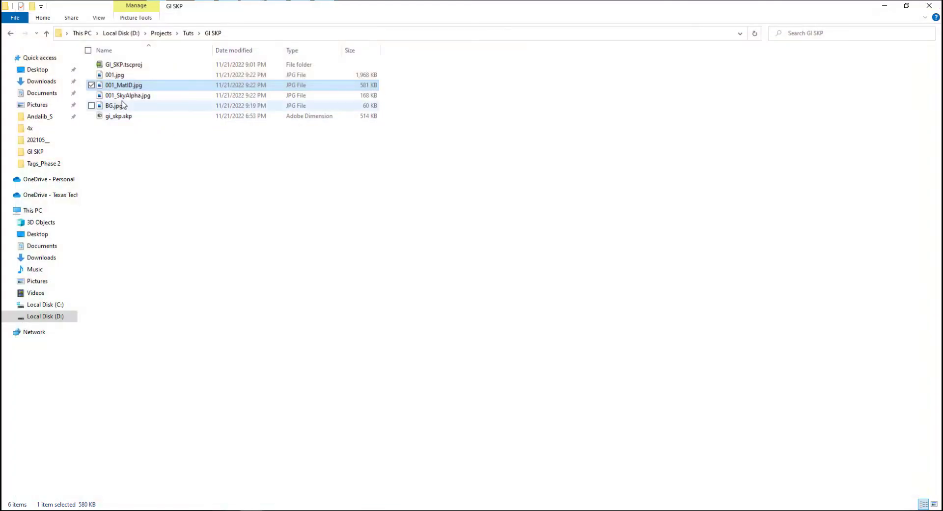
Step: Check the background image BG.jpg, close it and switch to Photoshop
double_click(146, 107)
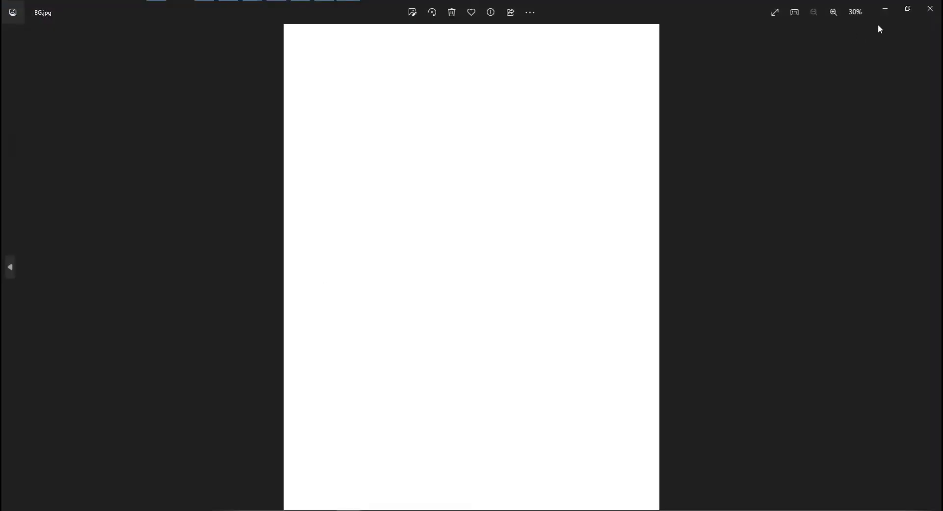
click(930, 9)
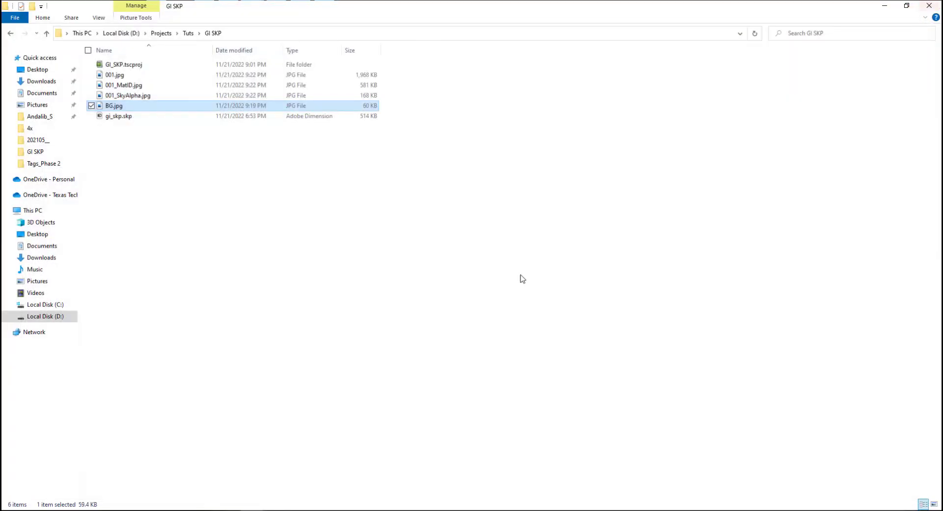
click(206, 510)
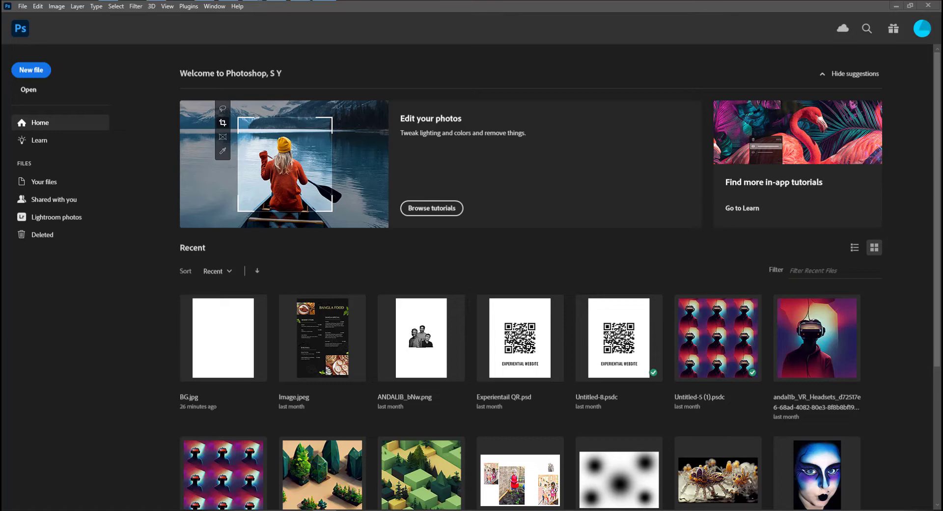
Step: Switch to the GI SKP folder in File Explorer and show its files as large icons
mouse_move(1, 130)
mouse_down()
mouse_move(98, 140)
mouse_move(1, 119)
mouse_up()
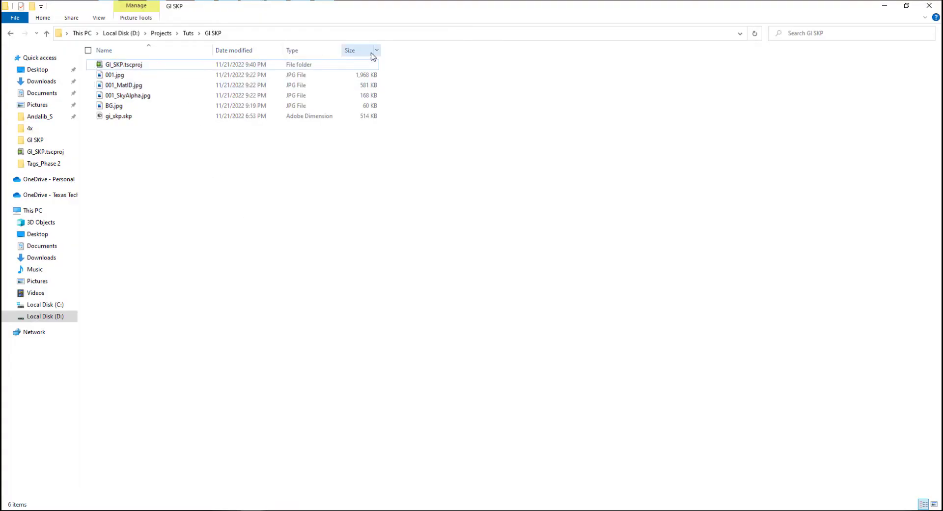
click(127, 77)
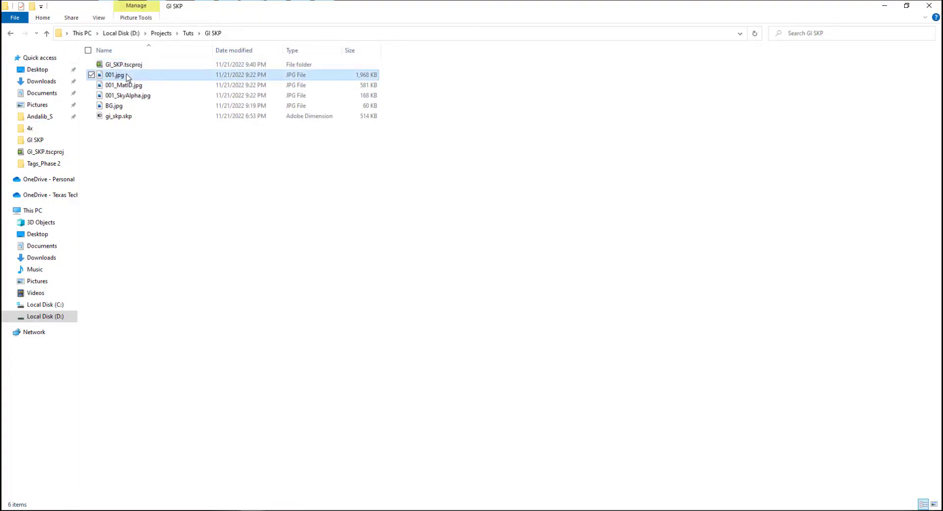
right_click(324, 160)
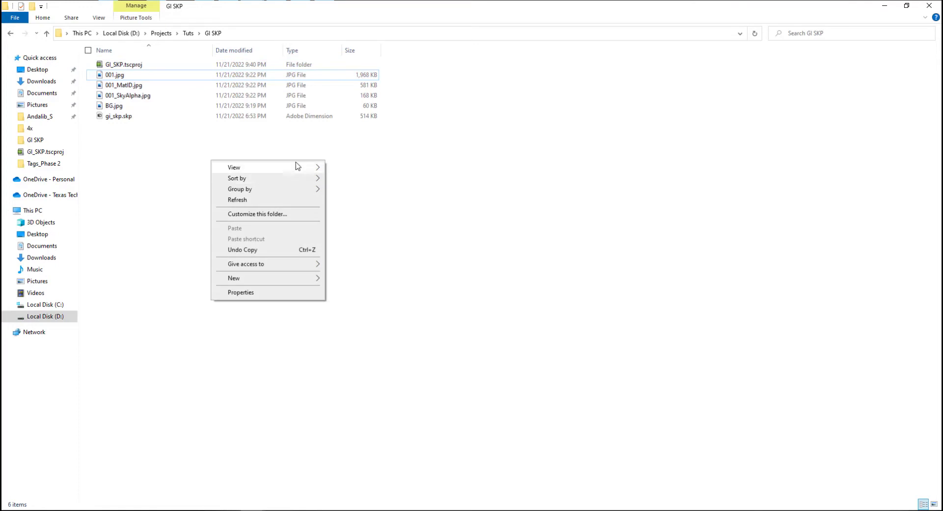
mouse_move(298, 166)
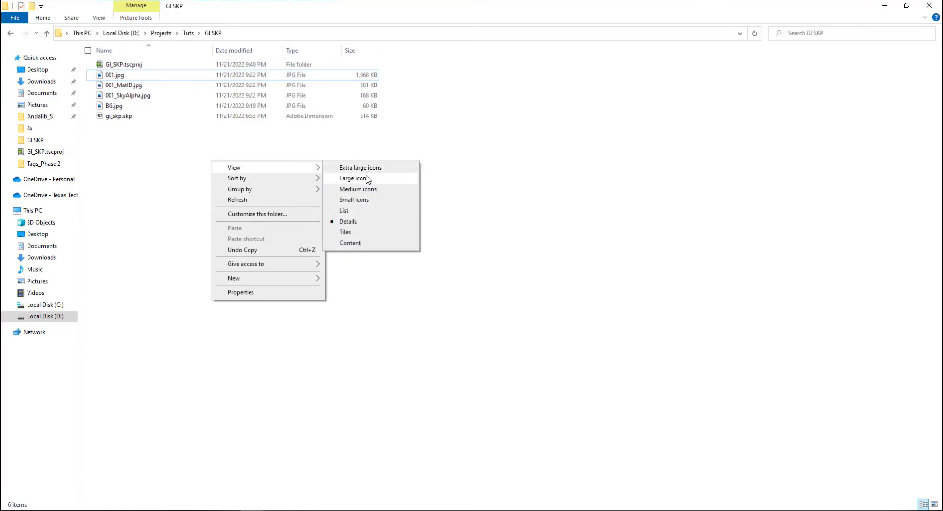
click(367, 180)
Step: Open the 001.jpg render from the GI SKP folder as a document in Photoshop
click(170, 98)
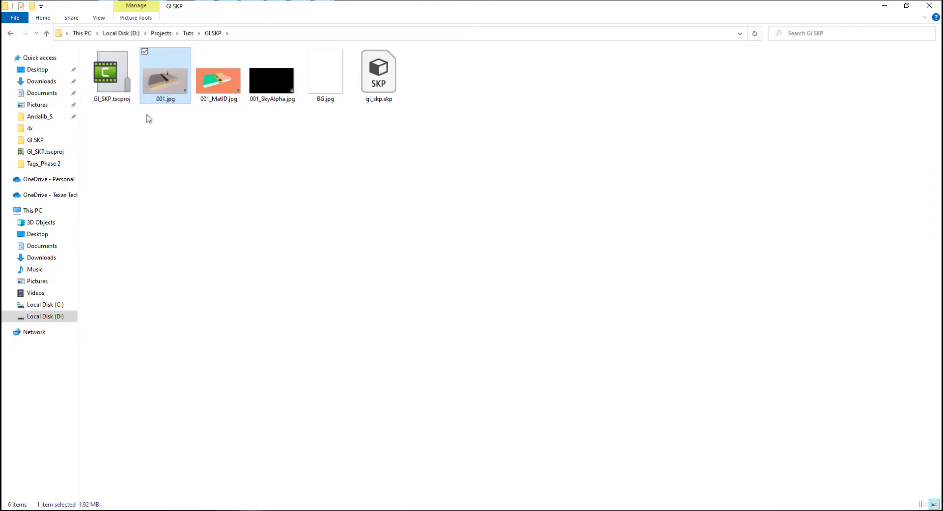
click(220, 87)
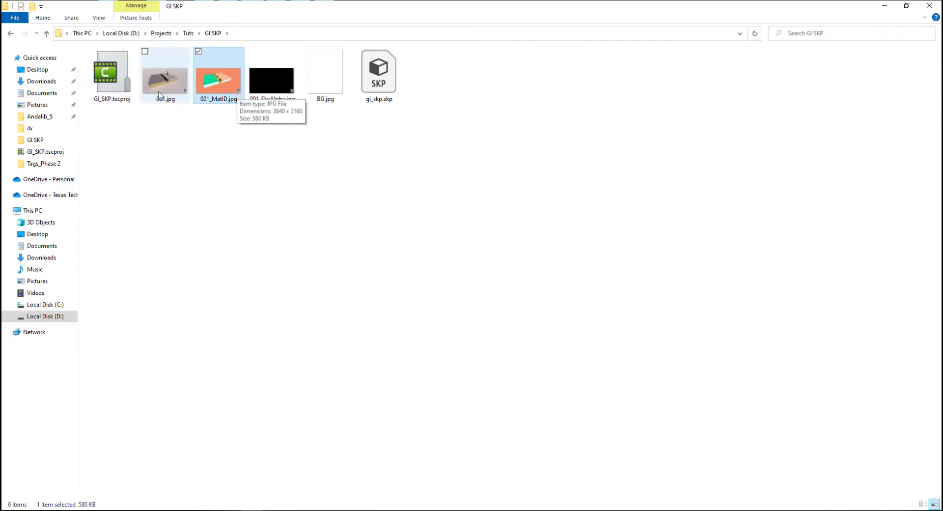
drag(165, 135, 226, 149)
drag(170, 81, 562, 70)
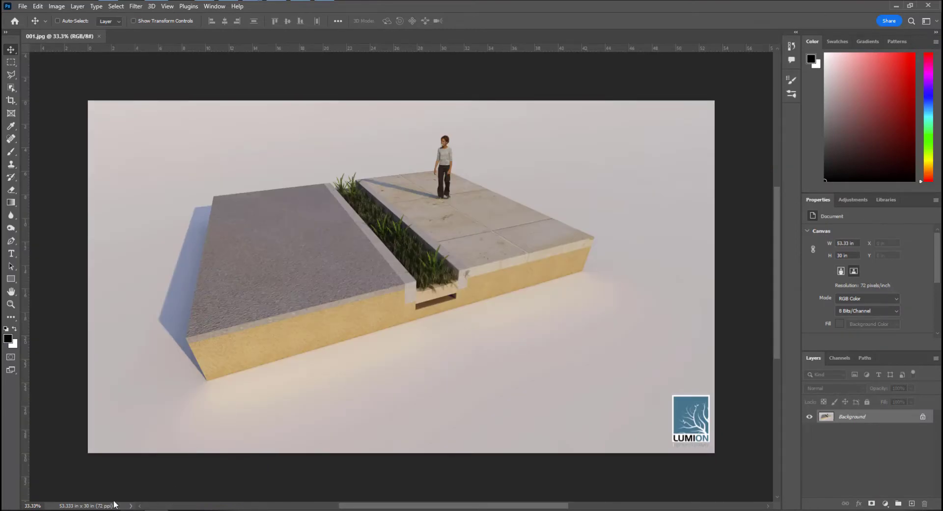
Step: Place 001_MatID.jpg from the GI SKP folder as a layer over the render at its original size and position
mouse_move(252, 510)
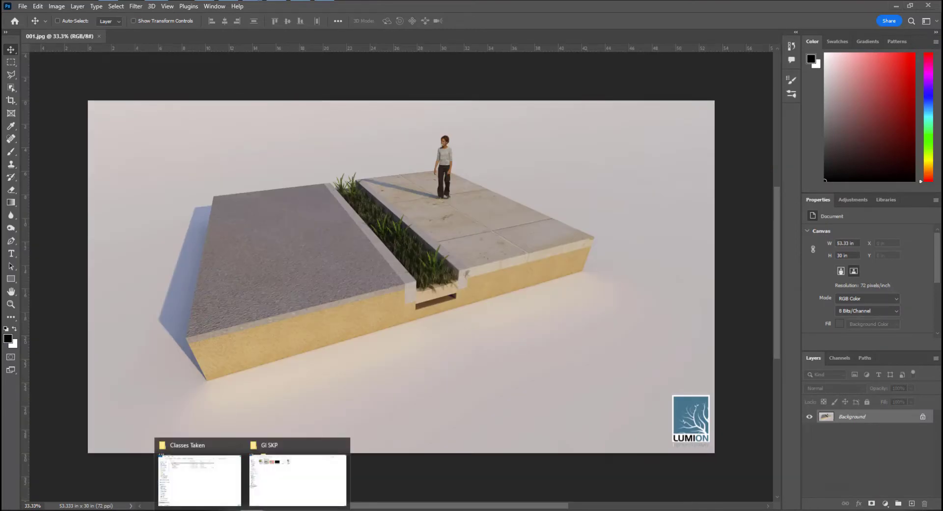
click(272, 485)
drag(218, 81, 356, 310)
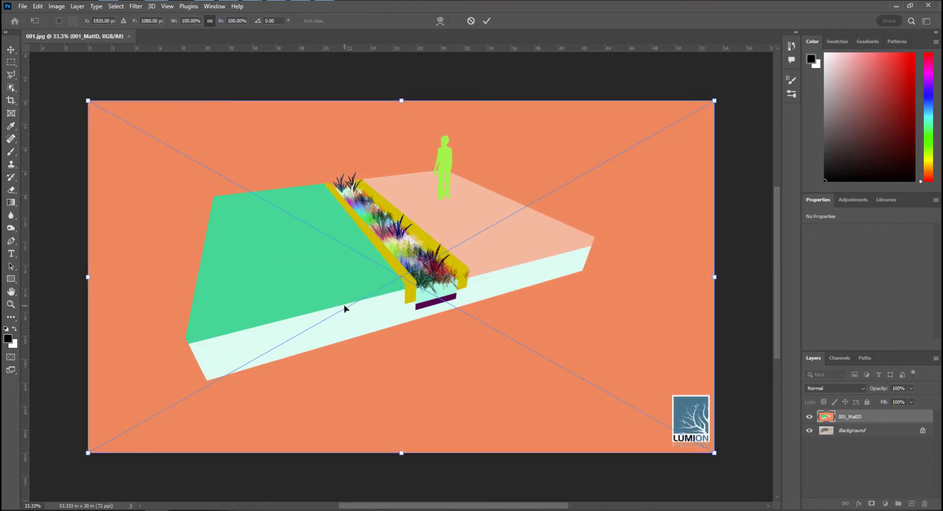
key(Return)
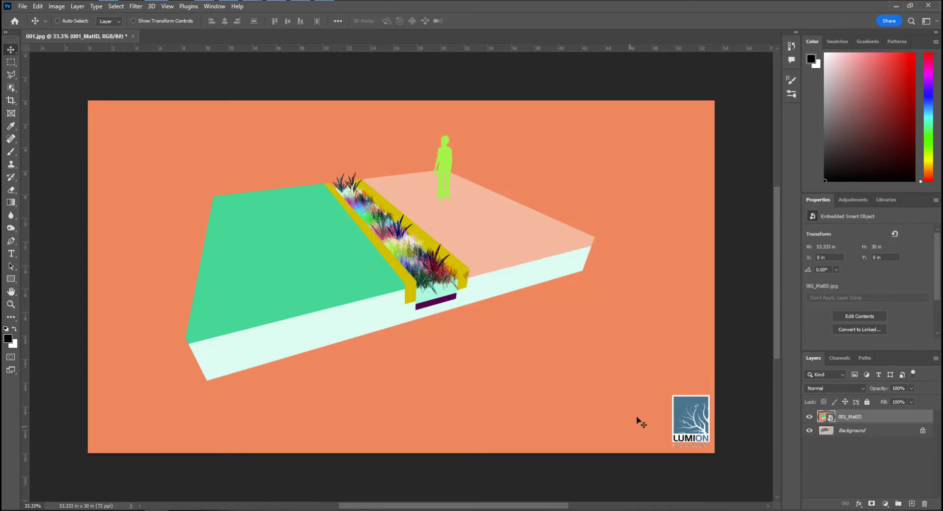
Step: Compare the material ID map with the render beneath it by hiding and showing the 001_MatID layer
right_click(843, 420)
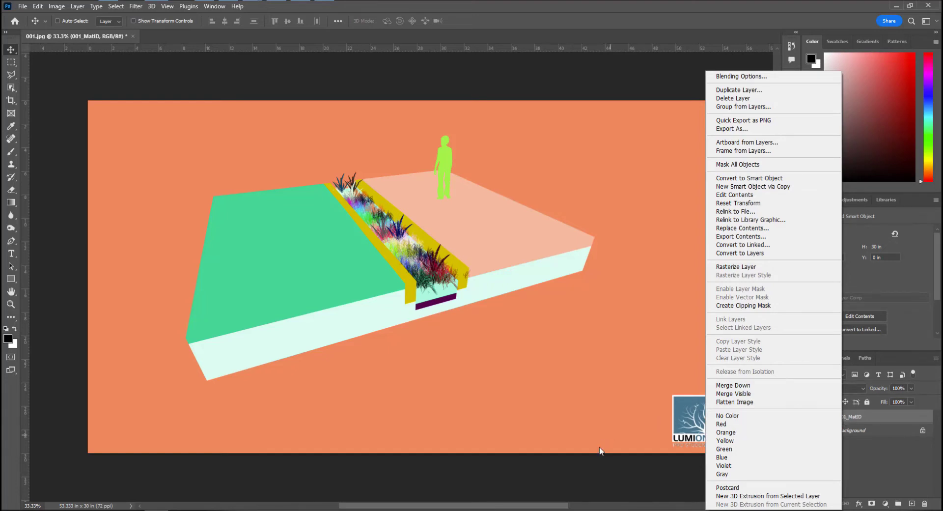
click(621, 454)
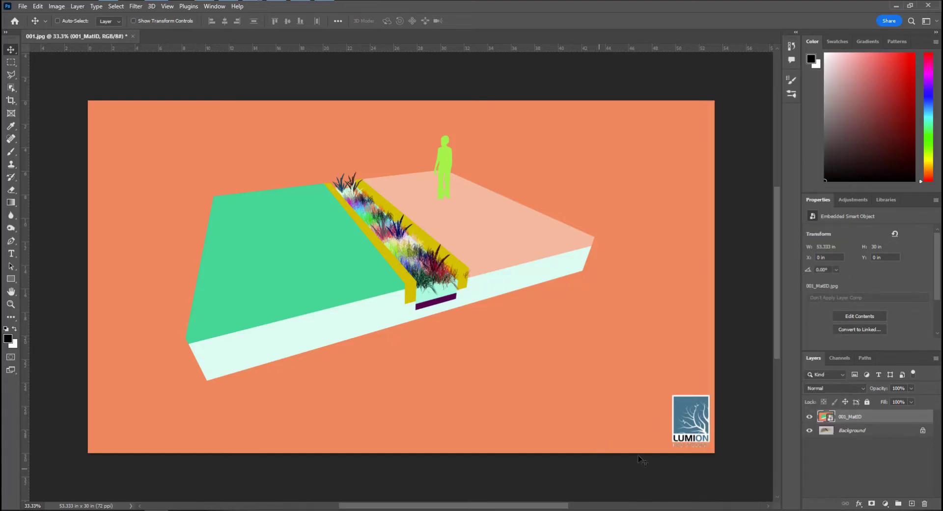
click(809, 417)
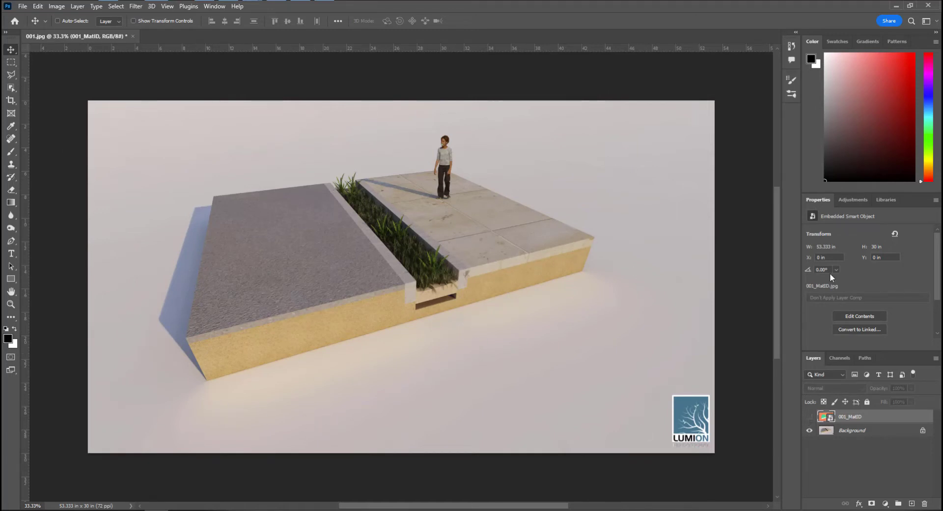
click(809, 417)
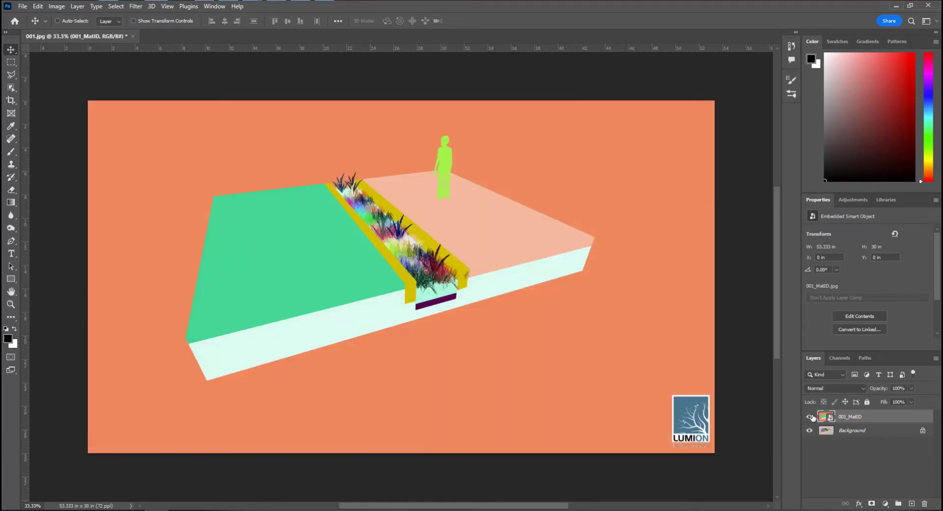
Step: Select the orange background of the material ID map with Color Range, and hide the 001_MatID layer
click(121, 8)
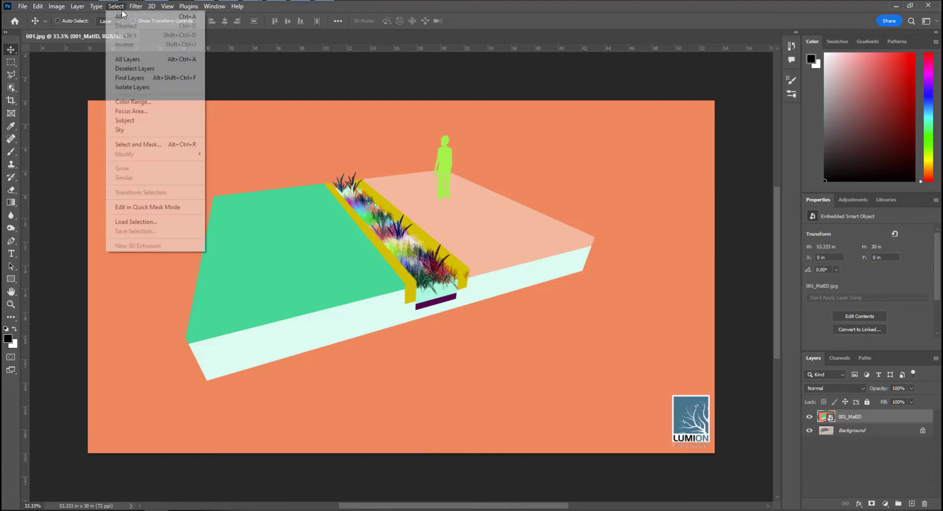
click(132, 102)
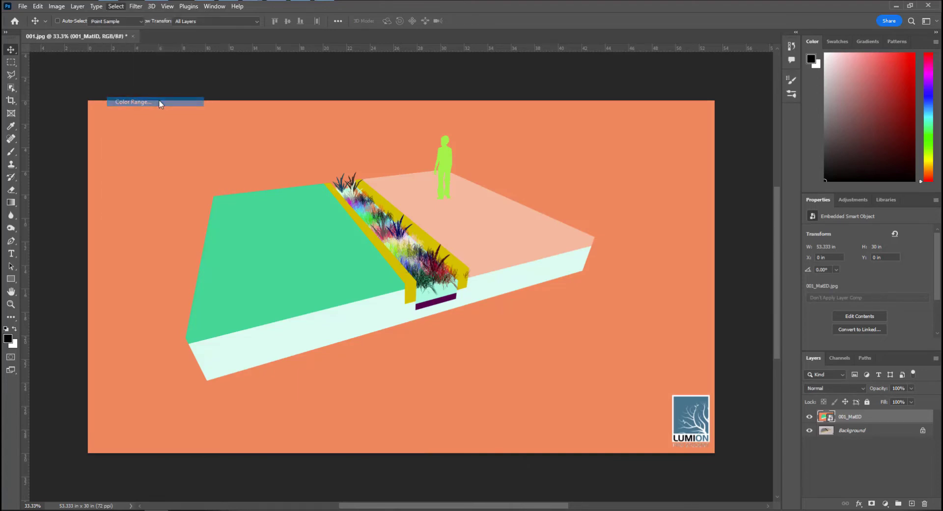
click(228, 144)
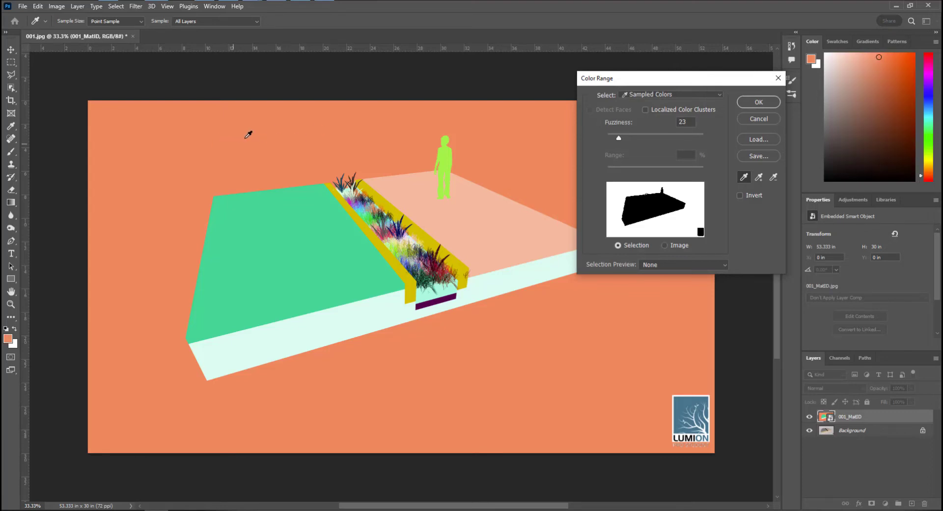
click(758, 102)
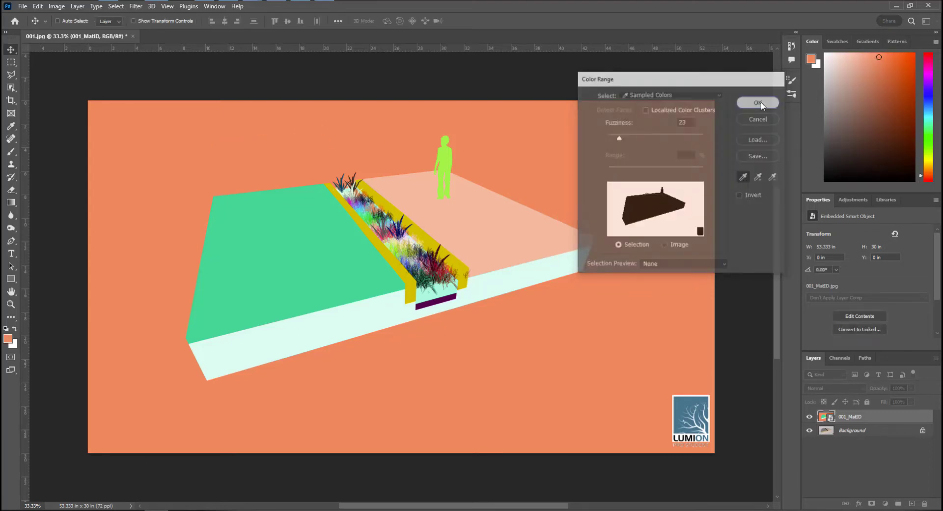
click(813, 417)
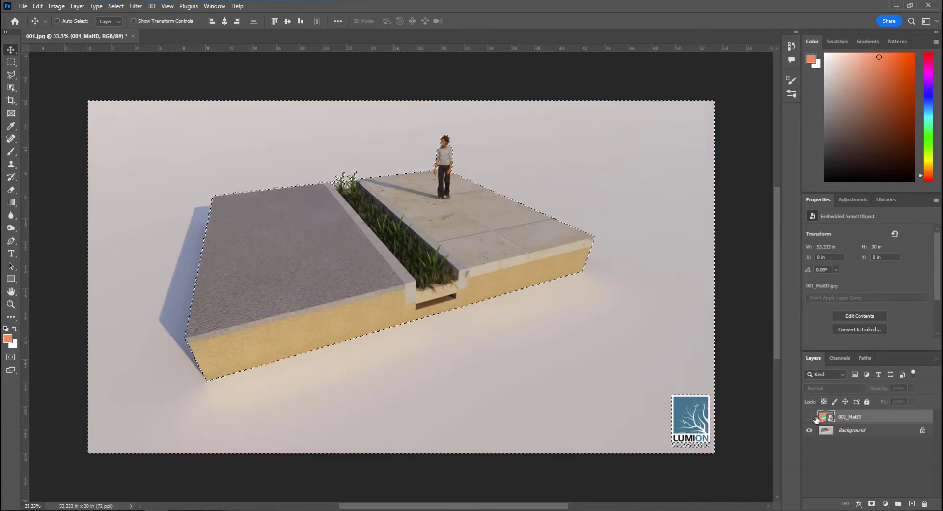
Step: Convert the Background layer to a regular layer named Layer 0, and delete the selected ground around the road section
click(853, 430)
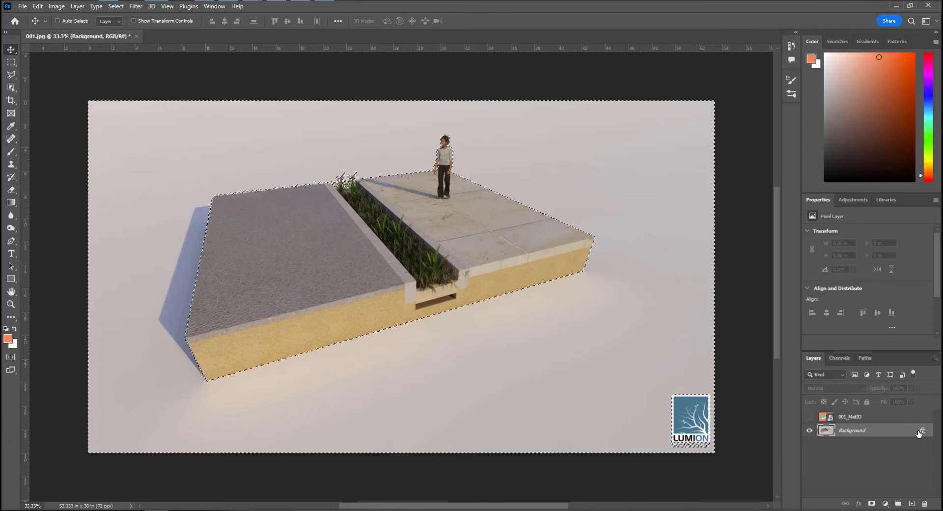
double_click(906, 435)
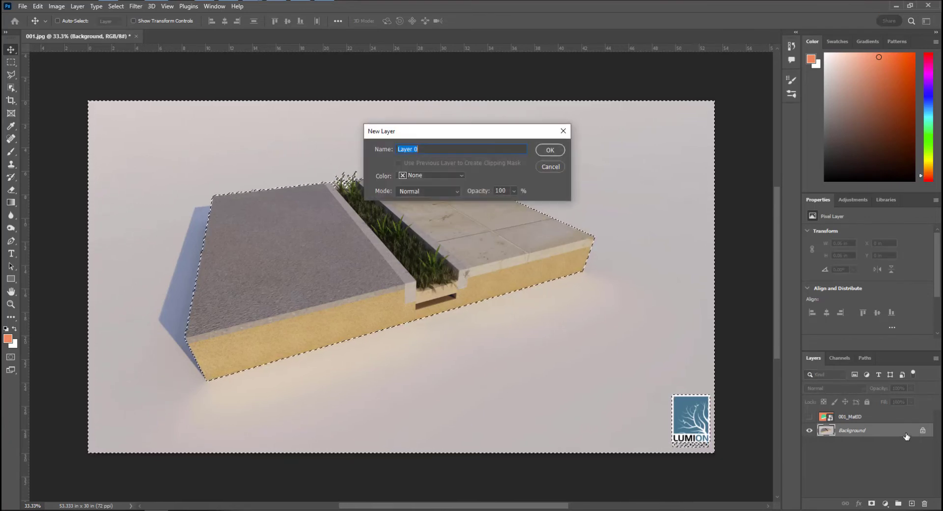
click(554, 152)
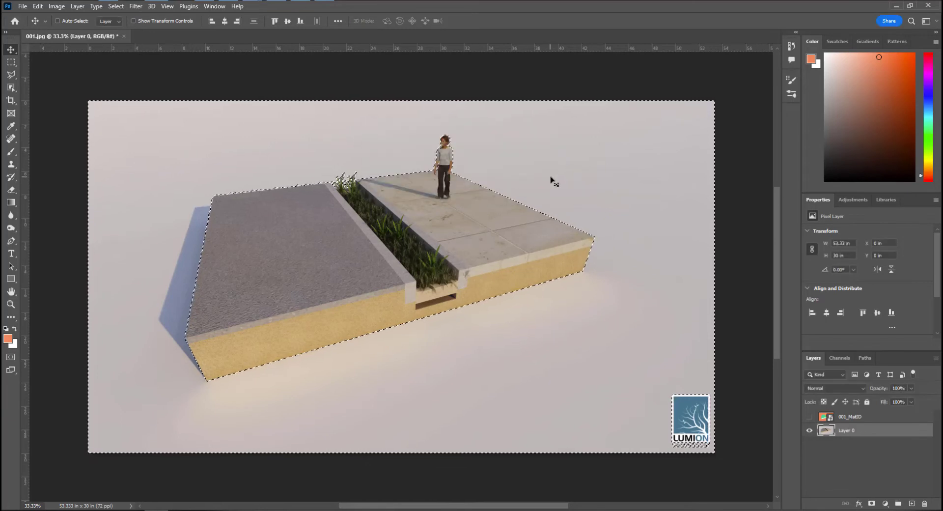
key(Delete)
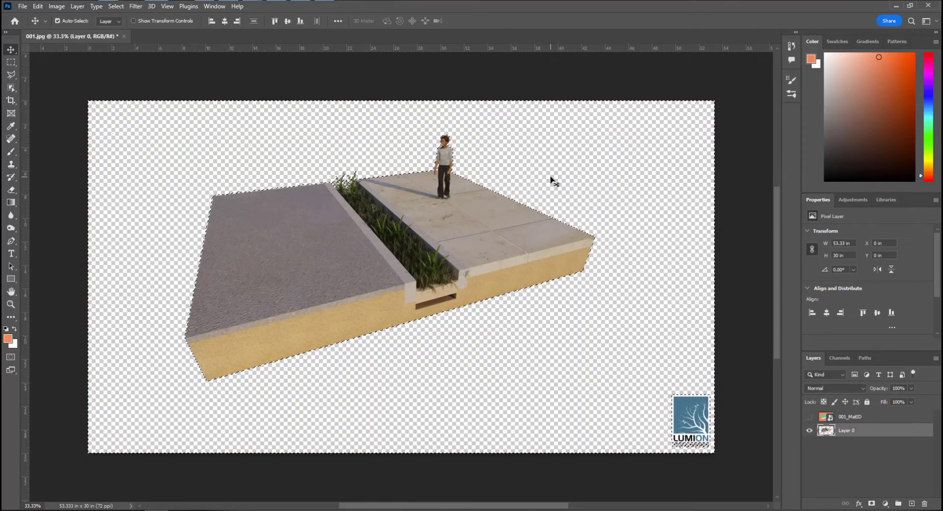
key(ctrl+d)
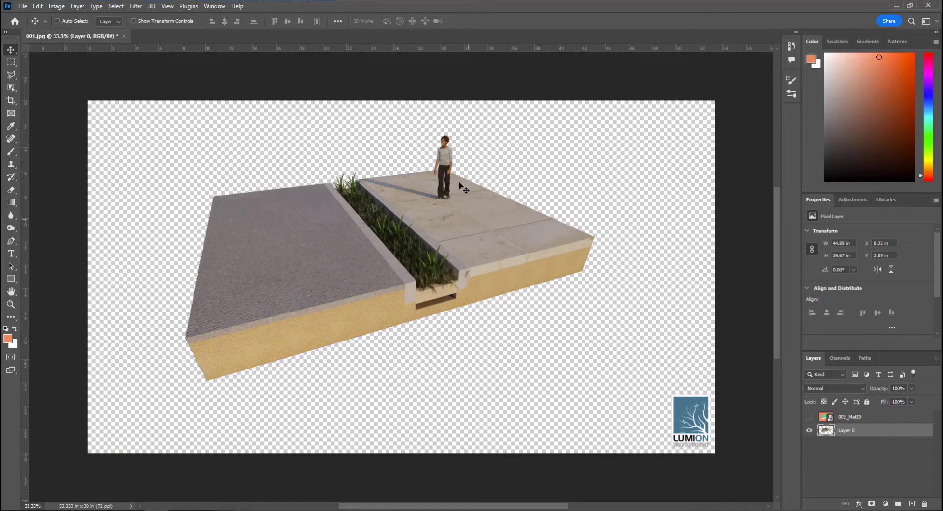
Step: Marquee-select the Lumion logo in the render's lower corner, delete it from Layer 0 and clear the selection
alt+scroll(458, 175, up, 8)
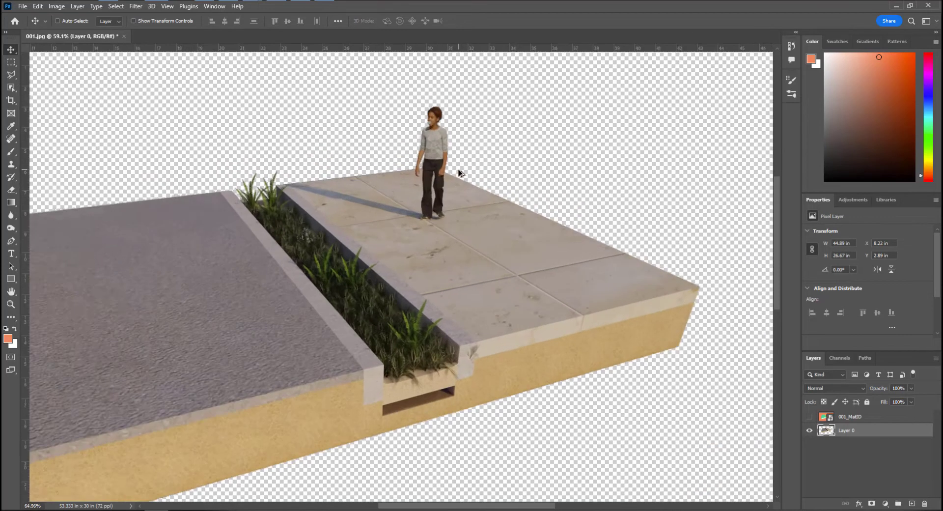
alt+scroll(405, 208, down, 8)
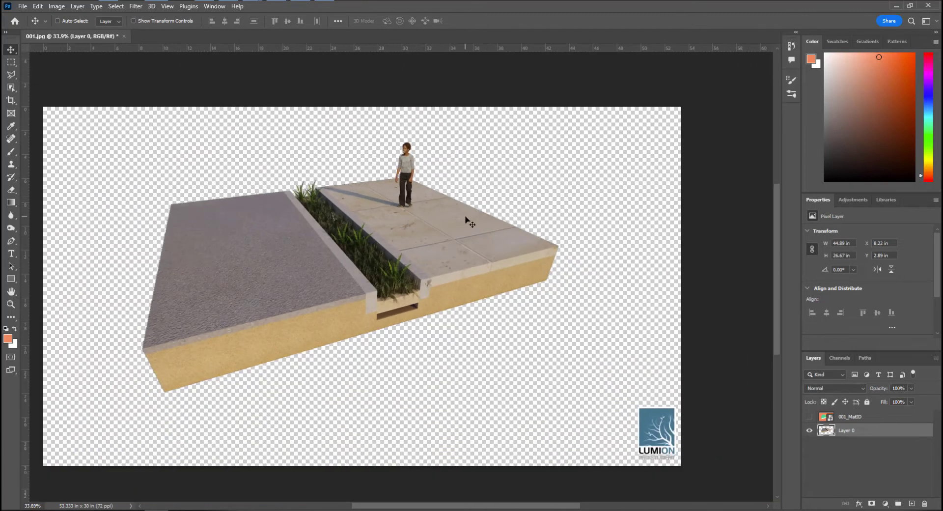
key(m)
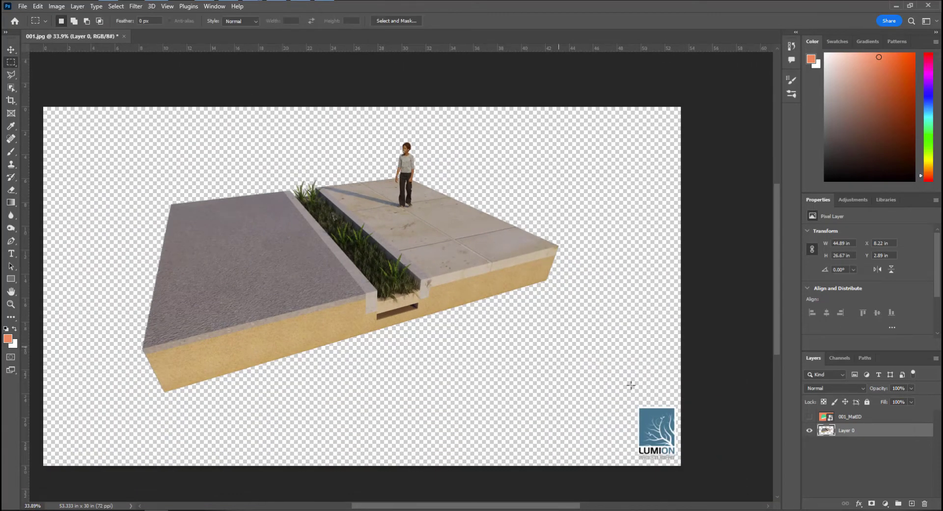
drag(686, 395, 603, 469)
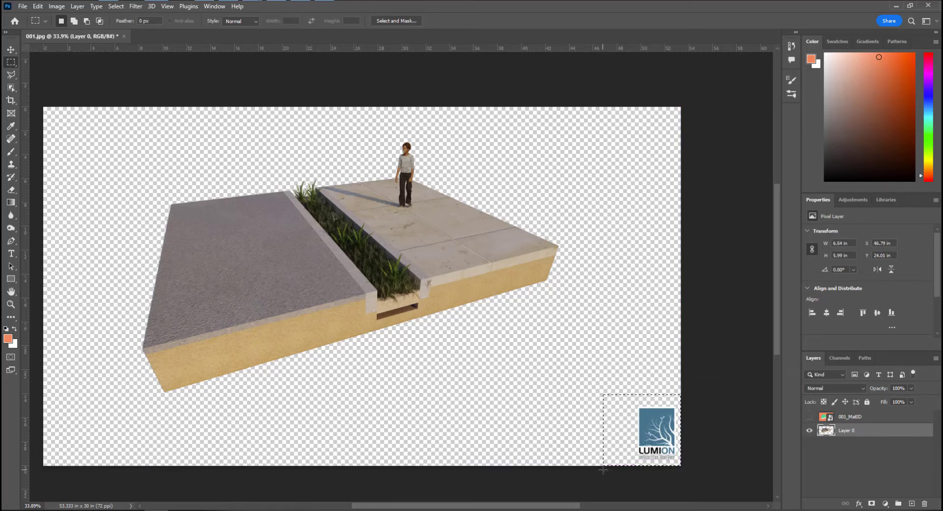
key(Delete)
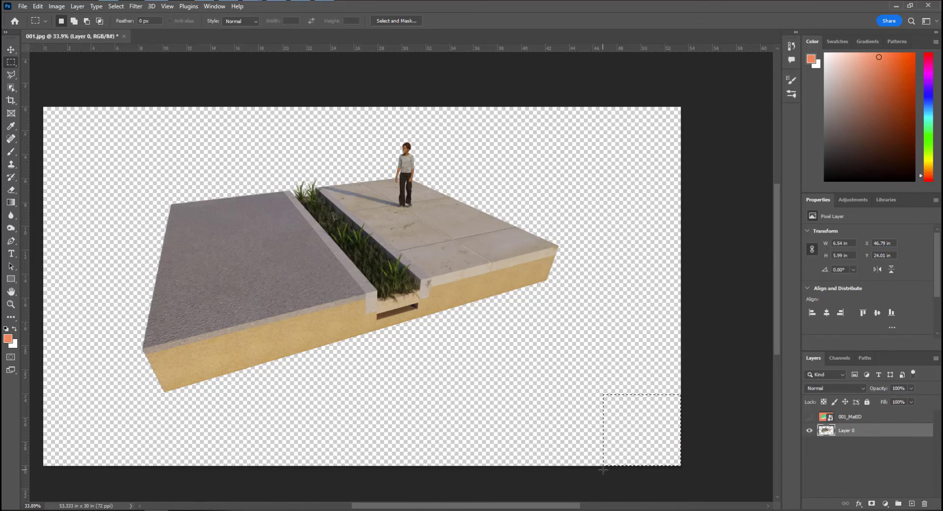
key(ctrl+d)
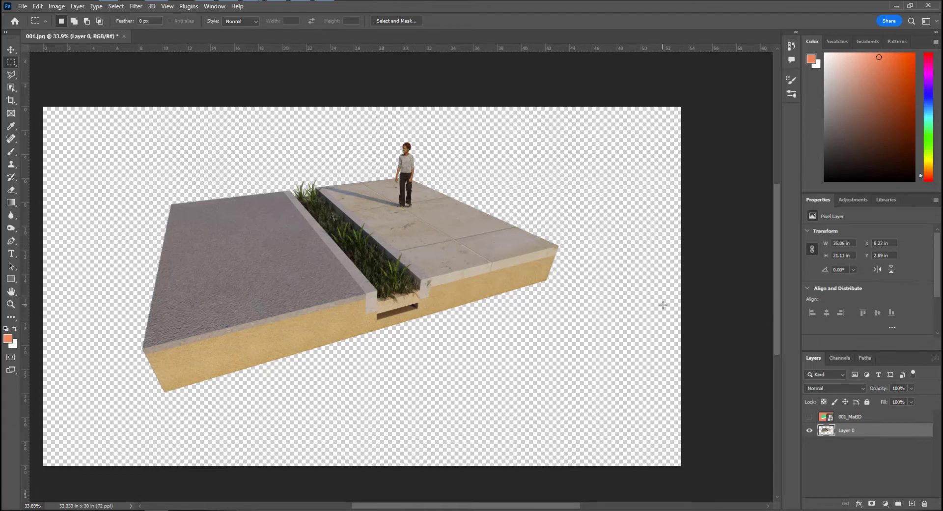
Step: Save the document on the computer as 001.psd in the GI SKP folder with Maximize Compatibility enabled
key(ctrl+s)
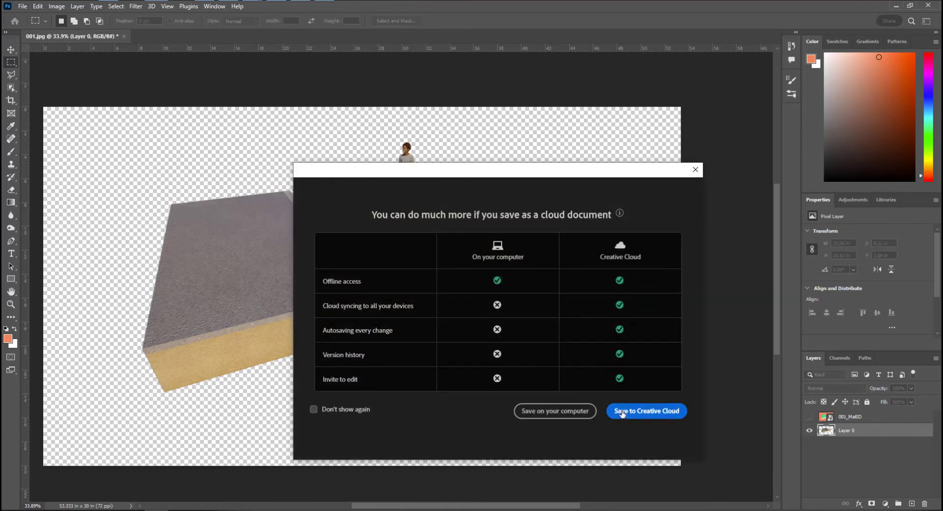
click(553, 412)
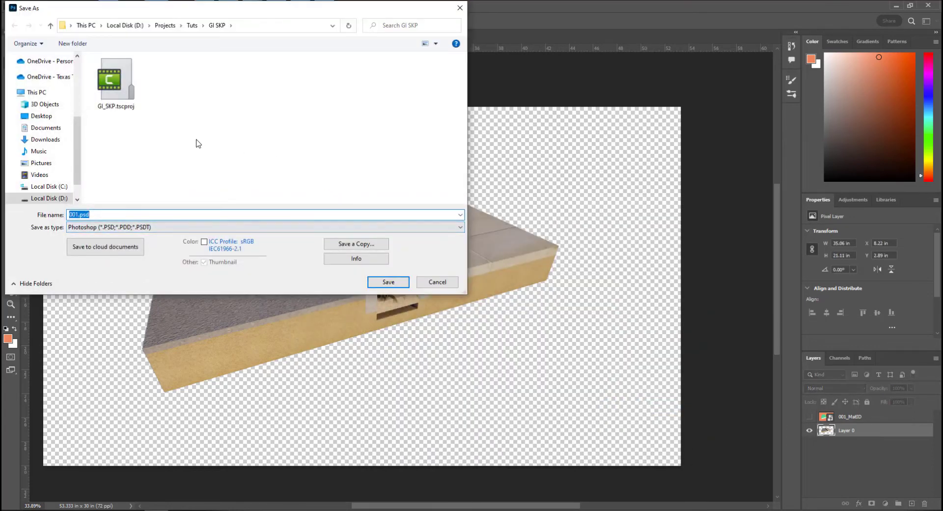
click(392, 282)
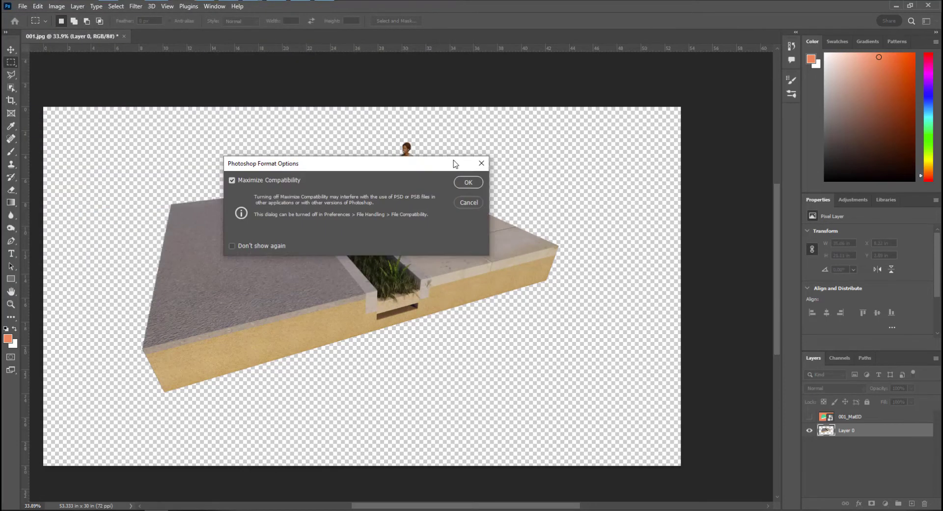
click(516, 204)
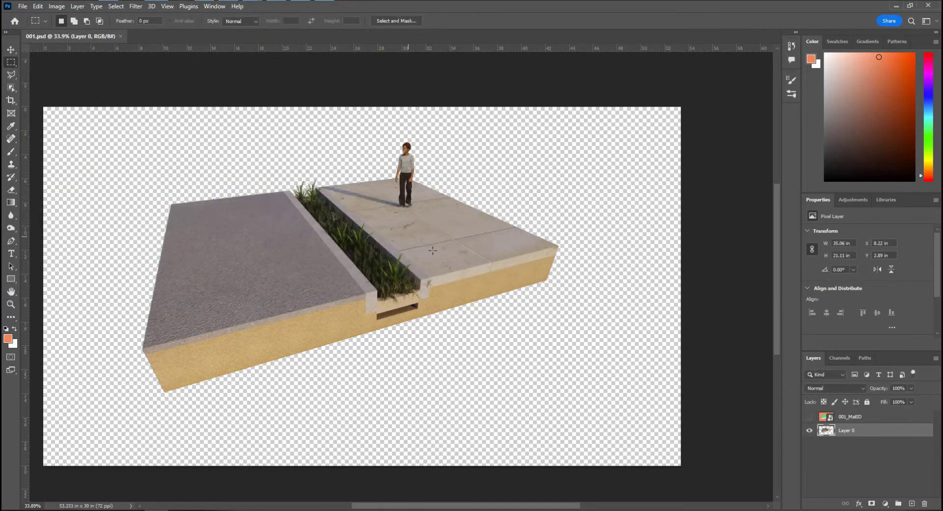
Step: Add a Curves adjustment layer above Layer 0 and raise the upper part of the curve to brighten the render
click(885, 504)
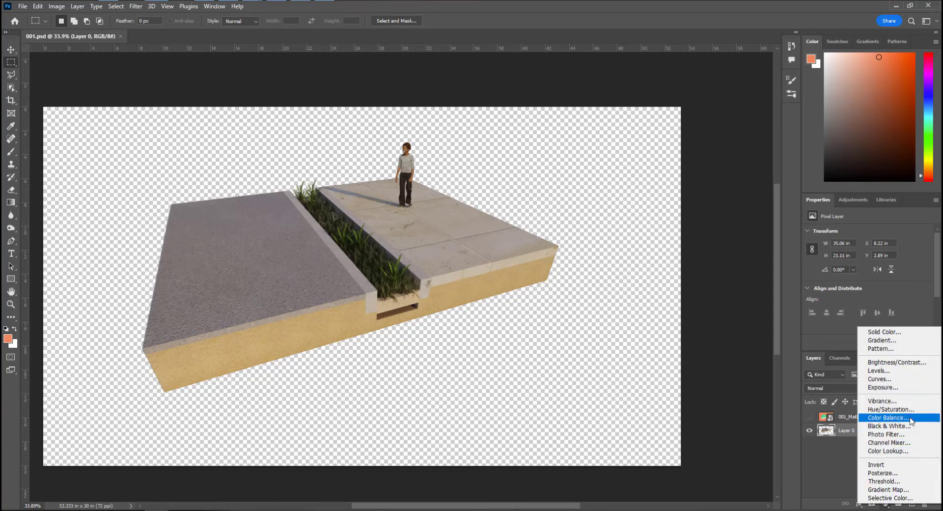
click(902, 379)
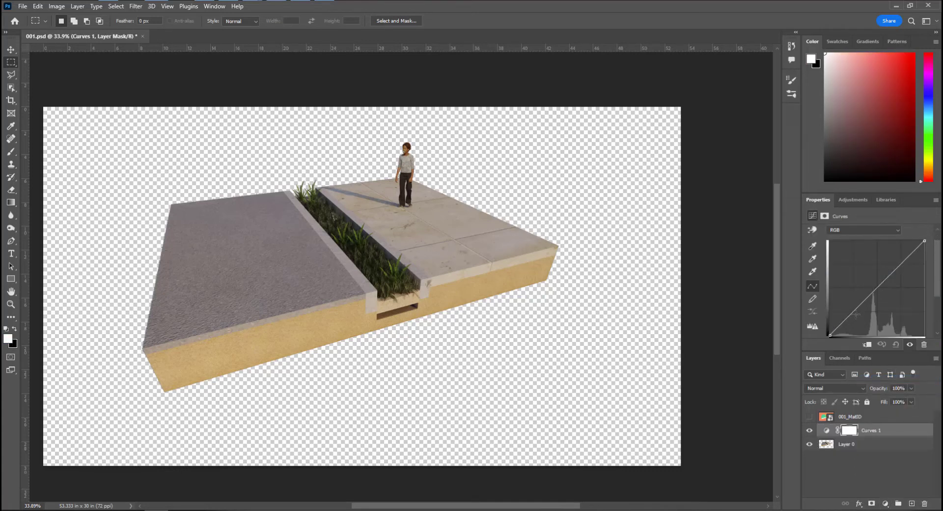
mouse_move(856, 314)
mouse_down()
mouse_move(854, 296)
mouse_move(853, 311)
mouse_up()
drag(897, 269, 896, 258)
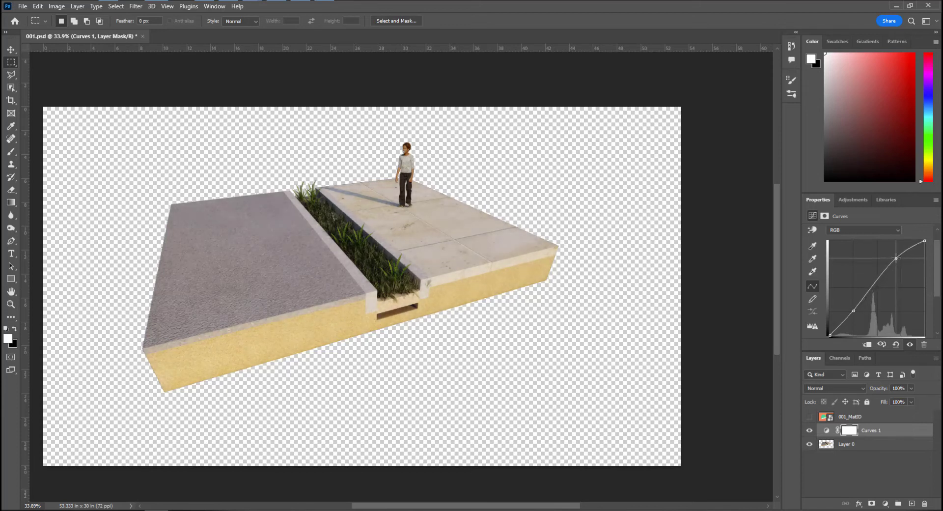
Step: Add a Hue/Saturation adjustment layer above Curves 1 and lower its Saturation to -34
click(885, 504)
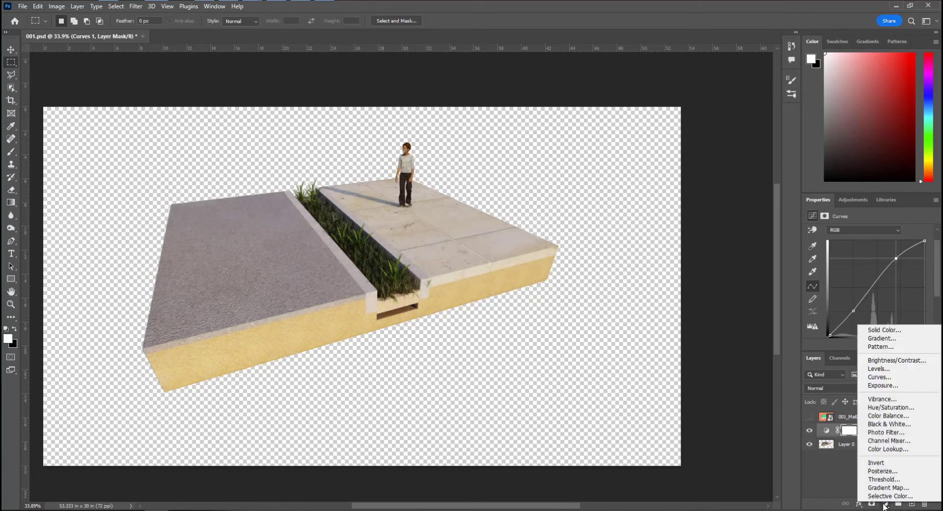
click(890, 407)
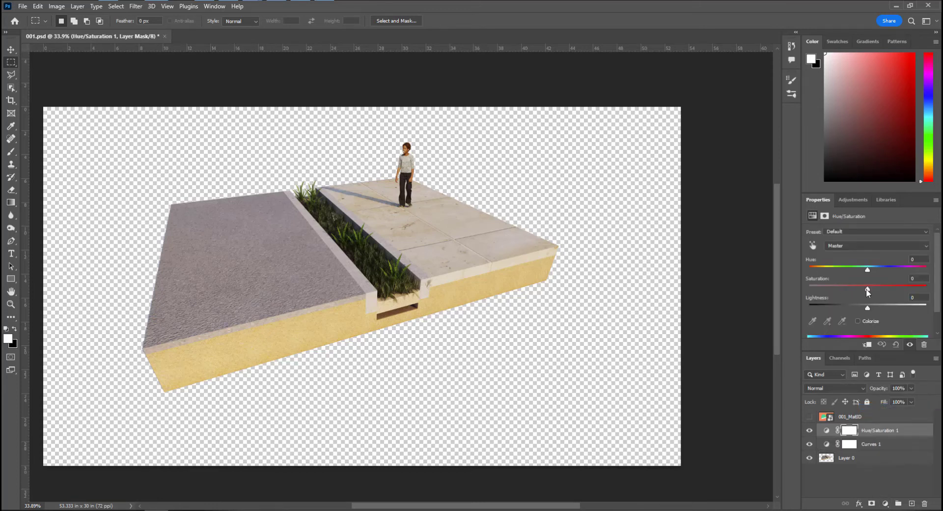
drag(867, 290, 848, 290)
Step: Choose the Brush tool with a soft round 42 px brush tip from the brush presets
key(b)
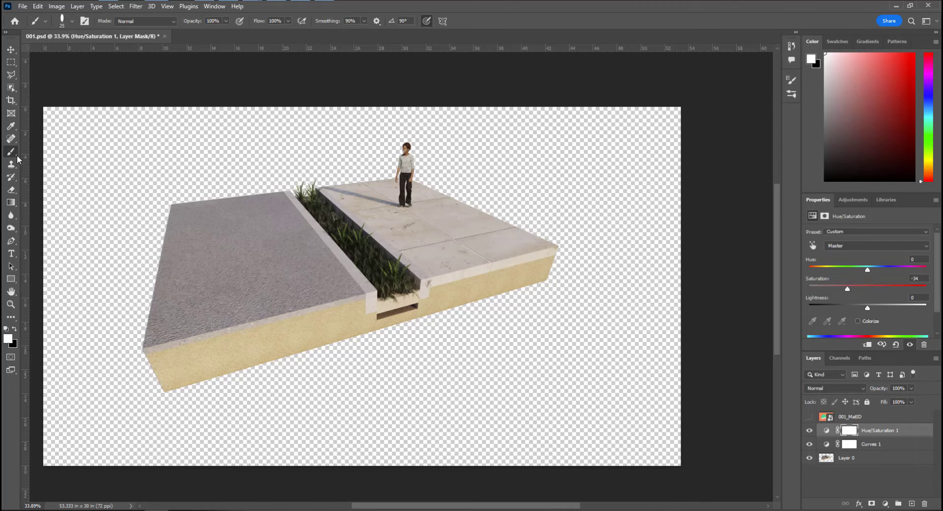
click(71, 21)
scroll(218, 216, up, 5)
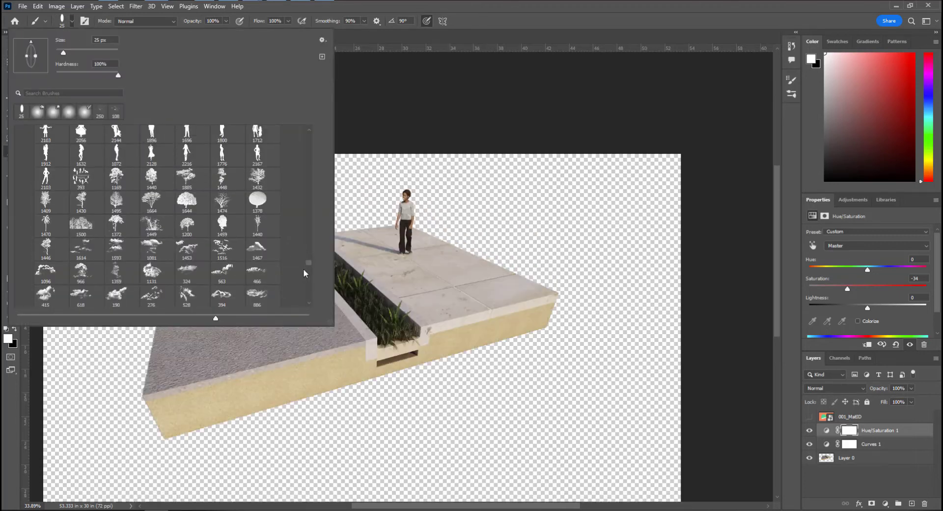
drag(308, 262, 329, 140)
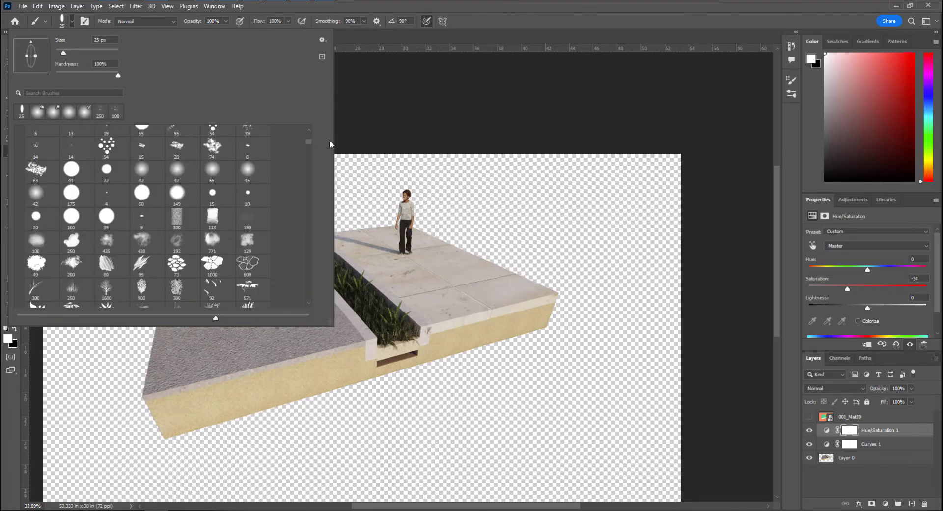
click(177, 171)
click(551, 27)
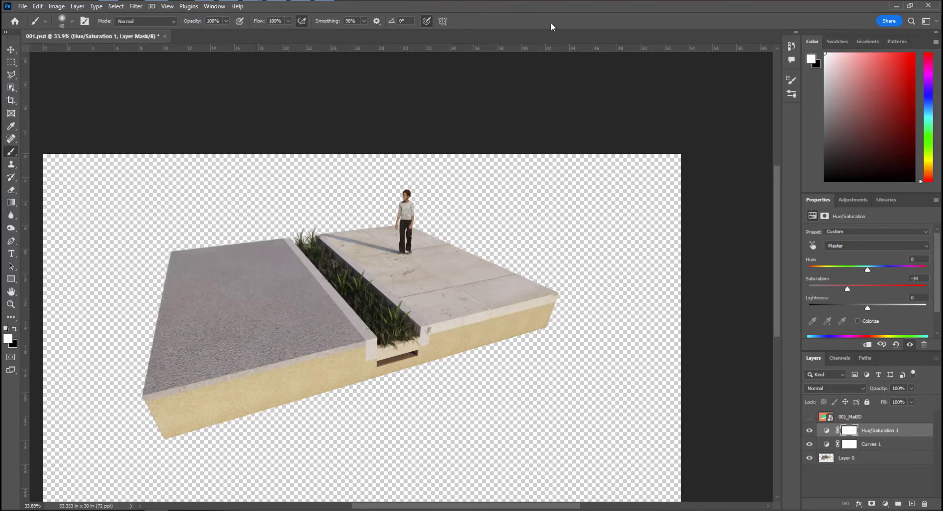
Step: Paint black with a 200 px brush on the Hue/Saturation 1 mask over the grasses in the planting strip
click(16, 332)
mouse_move(372, 309)
mouse_down()
mouse_move(360, 298)
mouse_move(378, 322)
mouse_move(316, 233)
mouse_move(369, 316)
mouse_move(389, 314)
mouse_up()
alt+scroll(388, 314, up, 4)
alt+scroll(388, 315, up, 4)
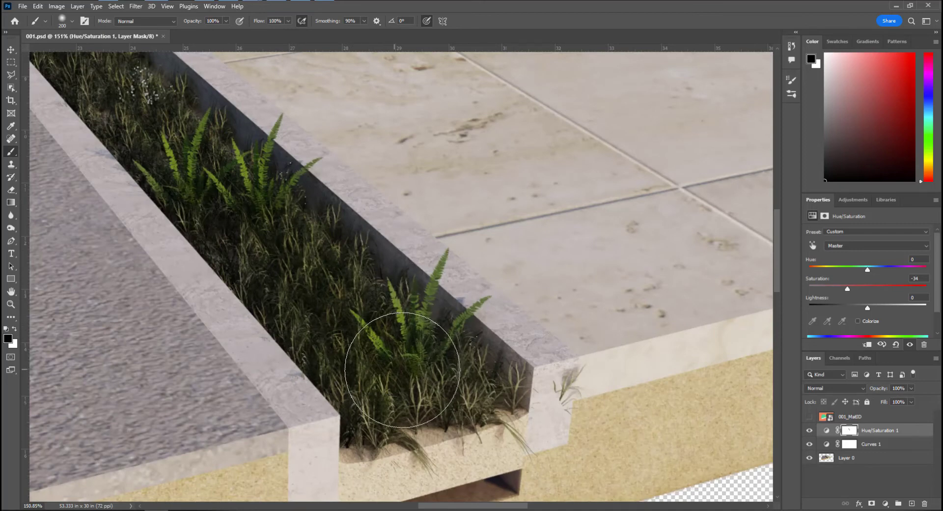
Step: Lower the Saturation of Hue/Saturation 1 to -65 and continue painting black on its mask over the planting
click(71, 22)
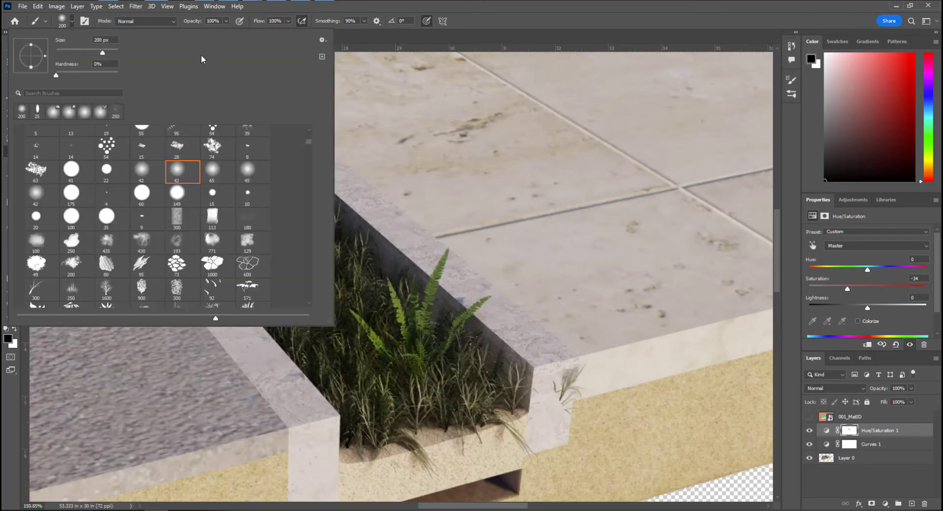
drag(848, 288, 842, 288)
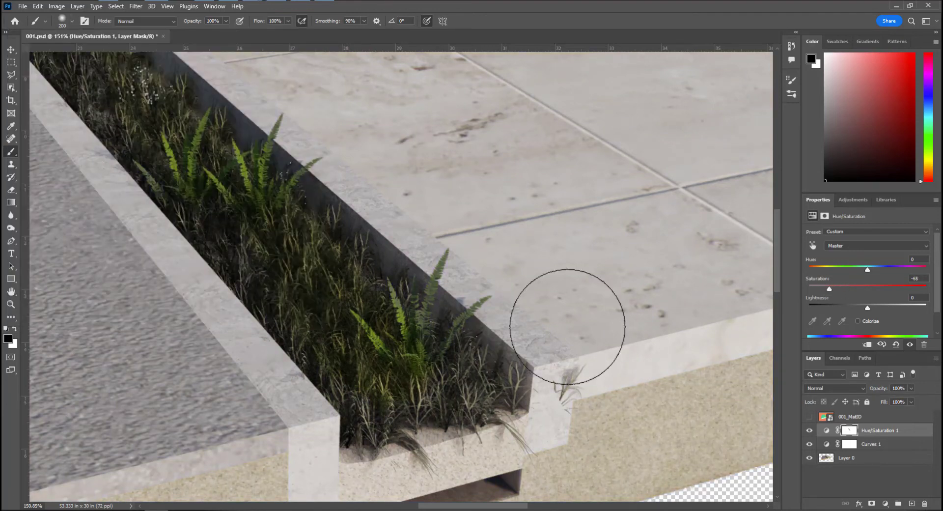
alt+scroll(568, 343, down, 5)
alt+scroll(386, 327, up, 3)
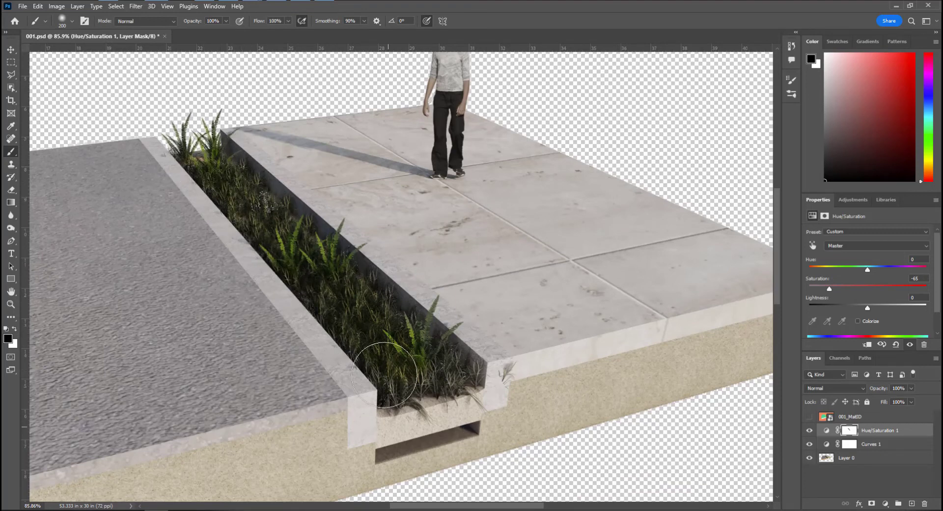
Step: Finish masking the planting strip in black, painting white on the mask where it spilled onto the sidewalk edge
alt+scroll(540, 365, down, 5)
alt+scroll(540, 364, up, 10)
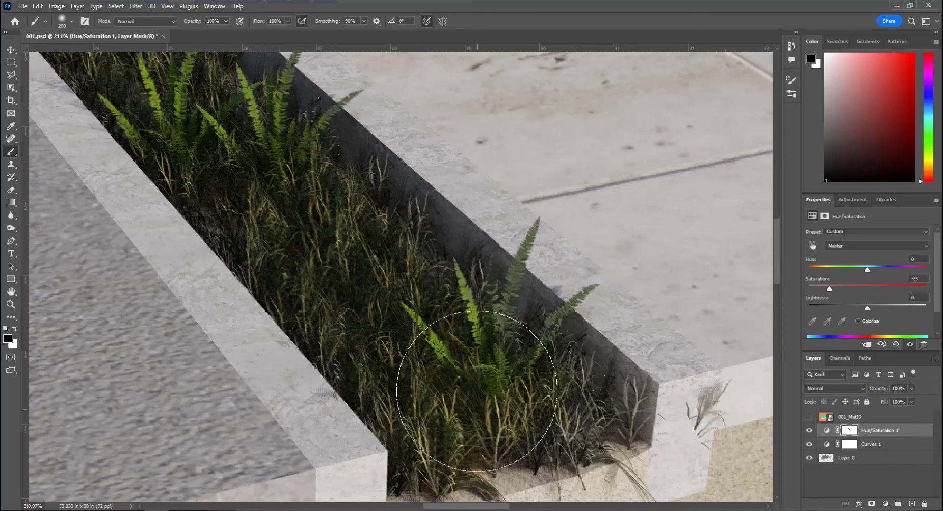
alt+scroll(420, 326, down, 4)
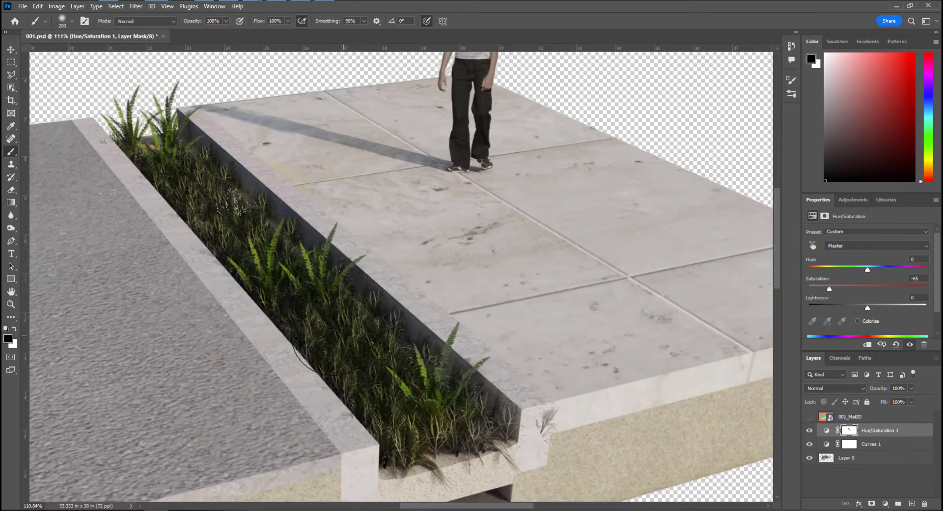
key(x)
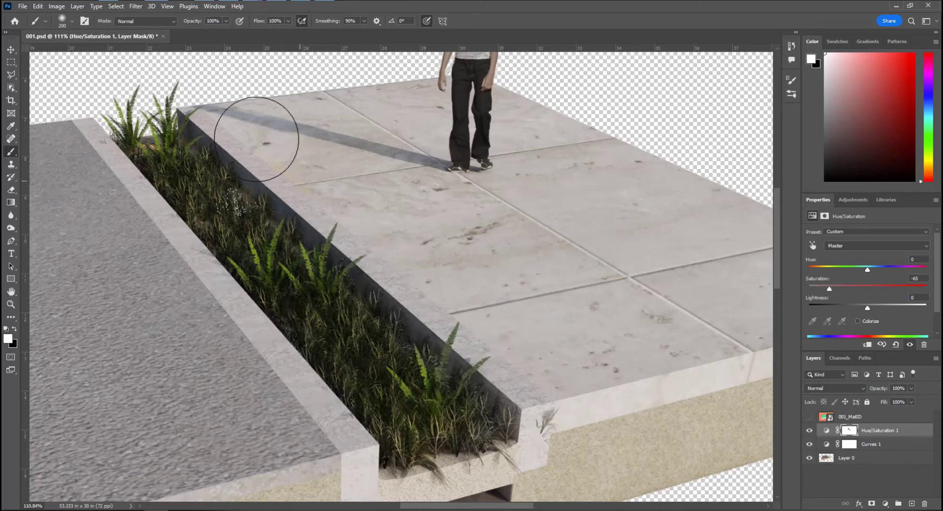
key(x)
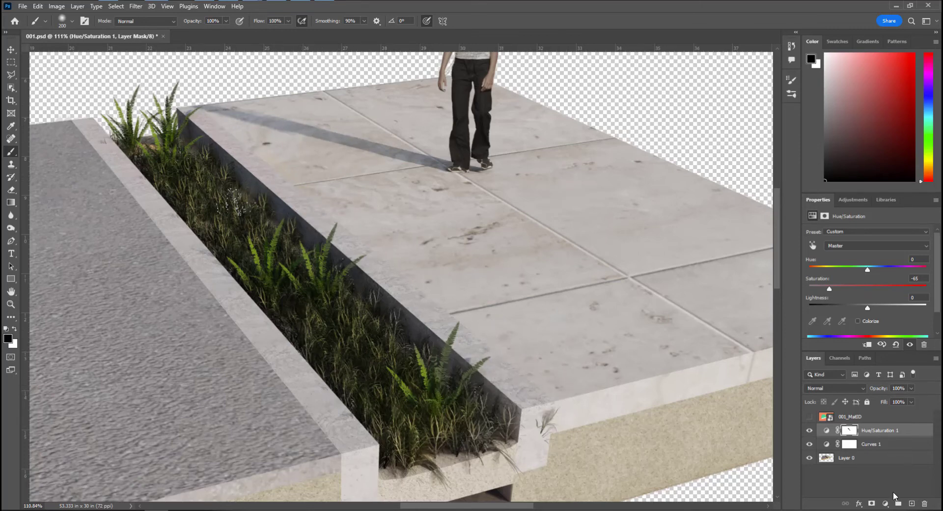
Step: Load the Hue/Saturation 1 mask as an inverted selection and add a Hue/Saturation layer for the planting with Saturation +67
ctrl+click(849, 431)
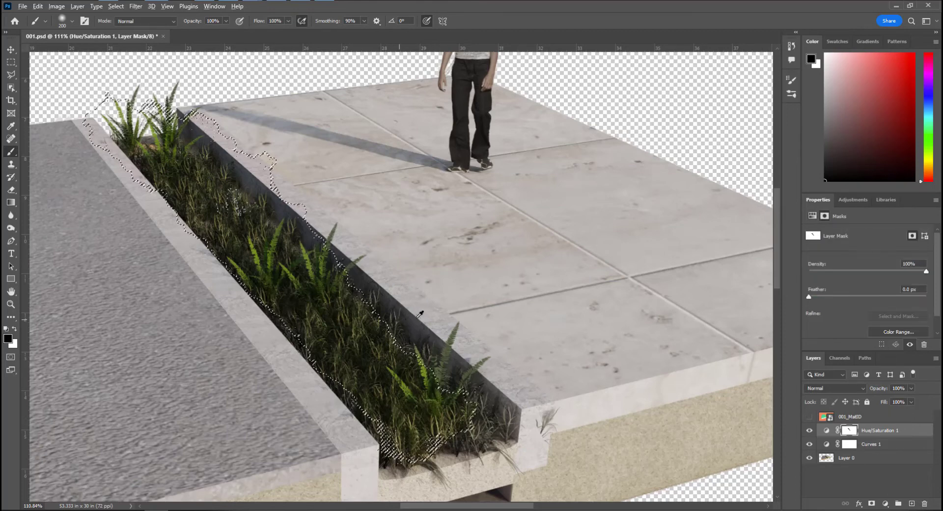
alt+scroll(428, 320, down, 3)
alt+scroll(428, 319, down, 2)
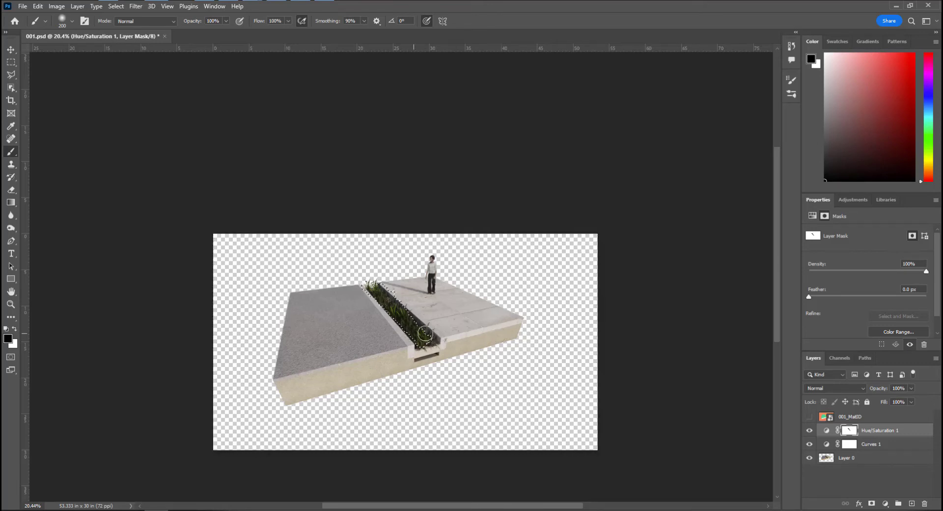
click(886, 503)
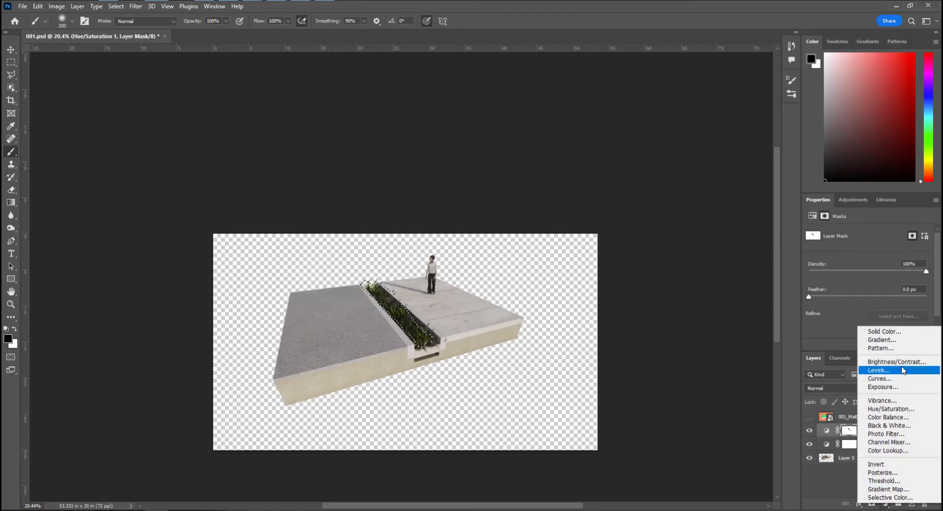
click(890, 409)
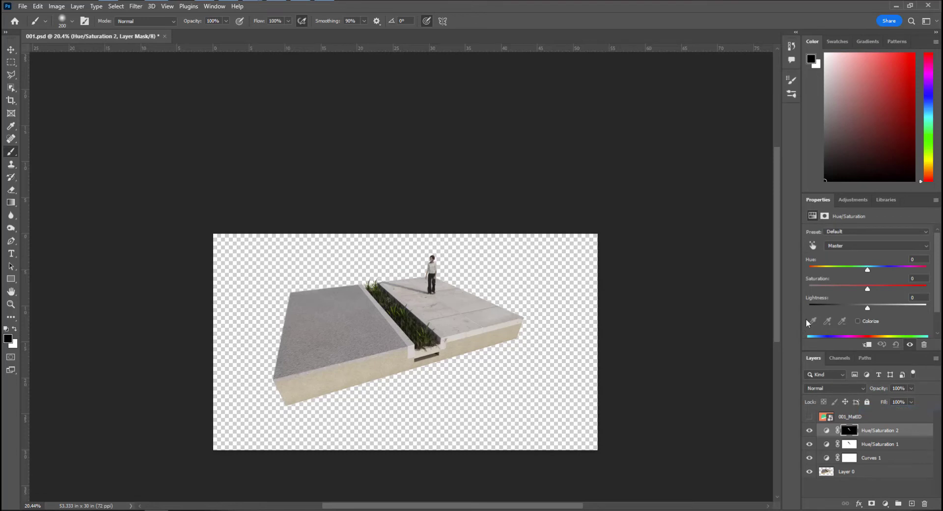
drag(869, 290, 910, 294)
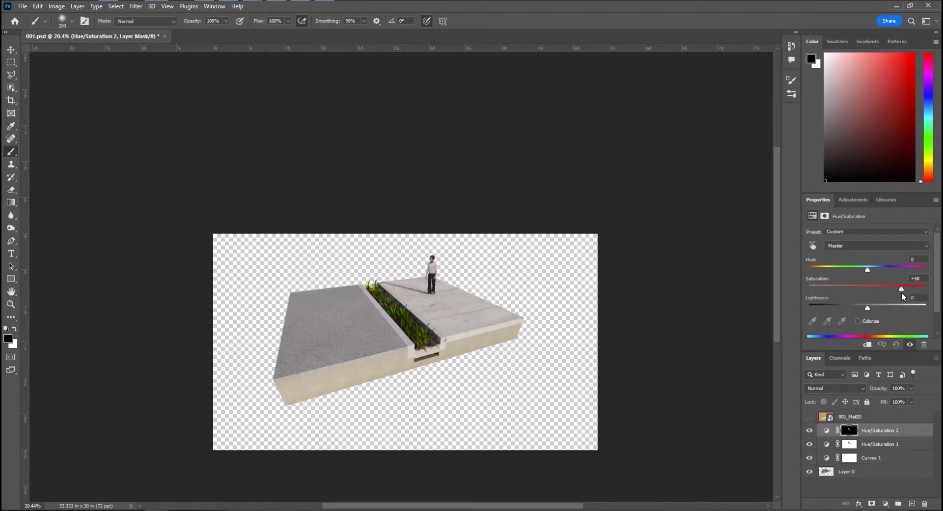
alt+scroll(448, 314, up, 6)
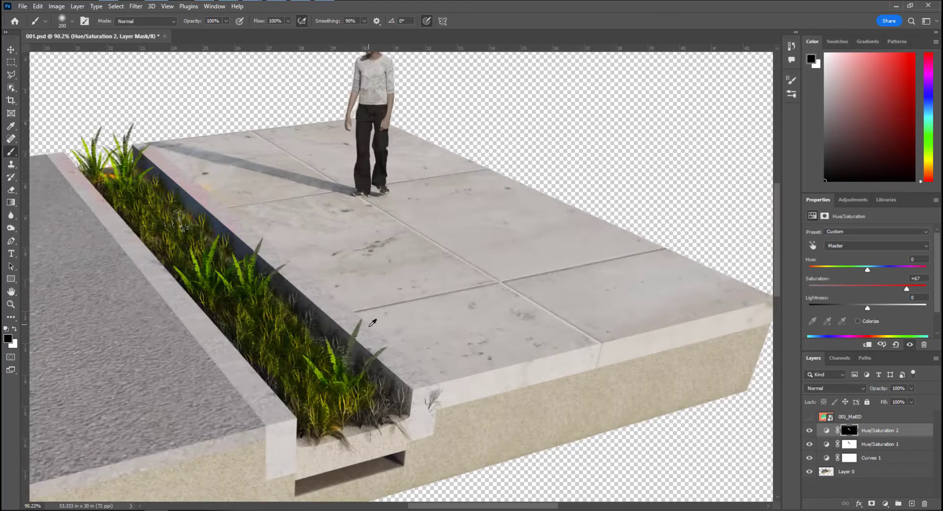
alt+scroll(437, 316, down, 2)
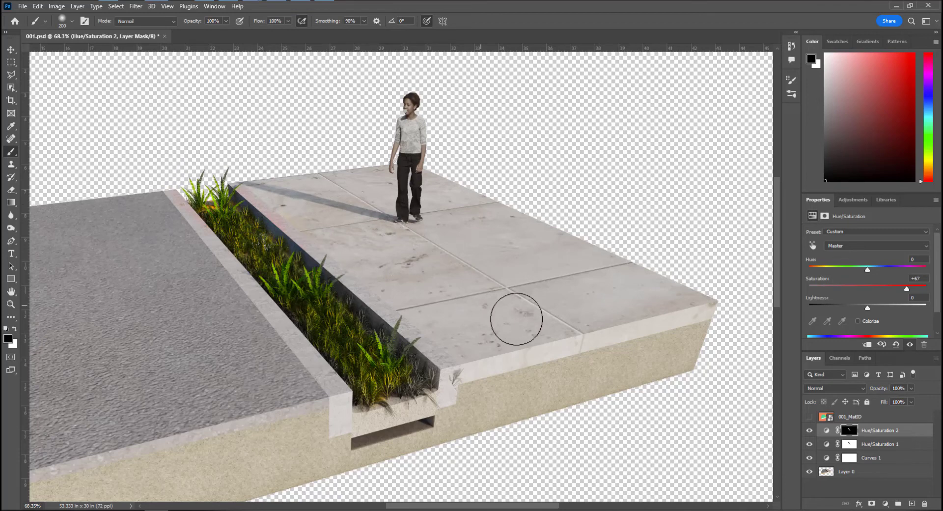
scroll(520, 318, down, 3)
alt+scroll(522, 313, down, 3)
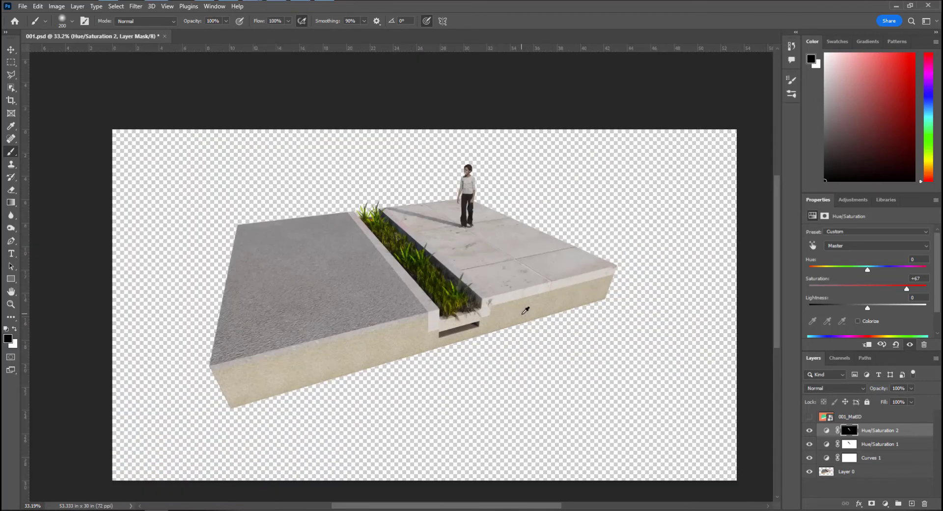
alt+scroll(525, 310, up, 5)
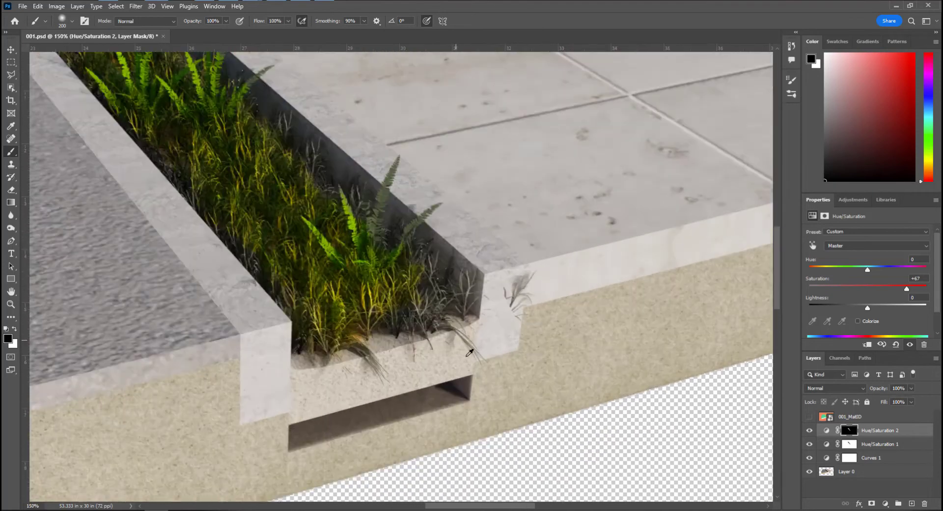
Step: Select the strip of road surface alongside the planting bed with the Polygonal Lasso tool
alt+scroll(495, 379, down, 3)
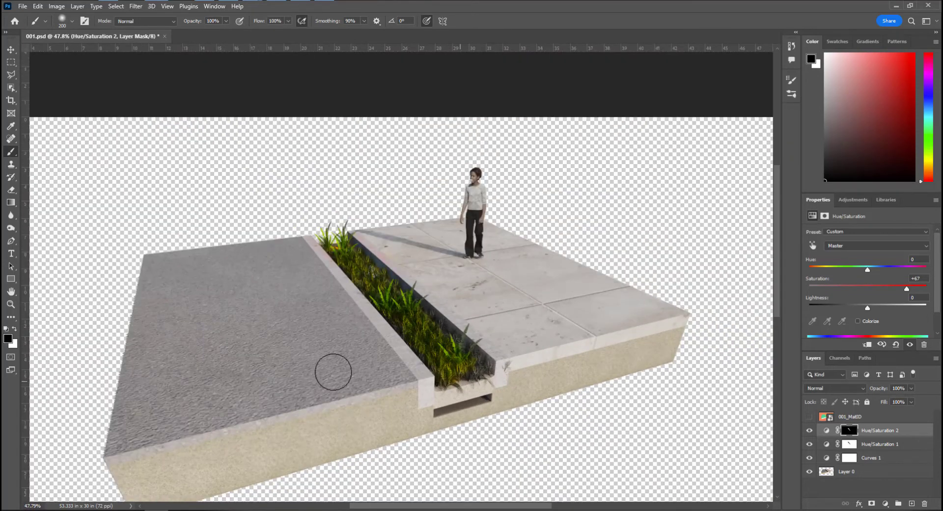
click(11, 75)
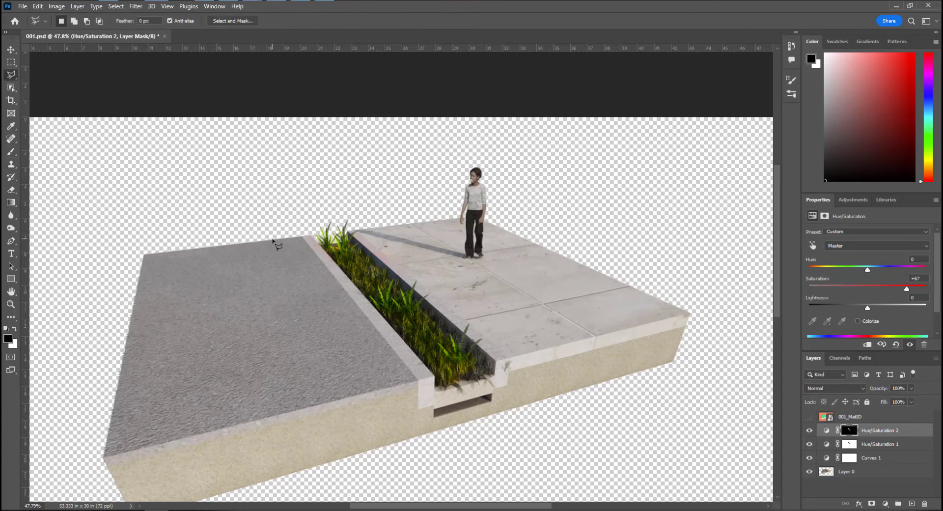
mouse_move(272, 239)
mouse_down()
mouse_move(315, 236)
mouse_move(439, 382)
mouse_up()
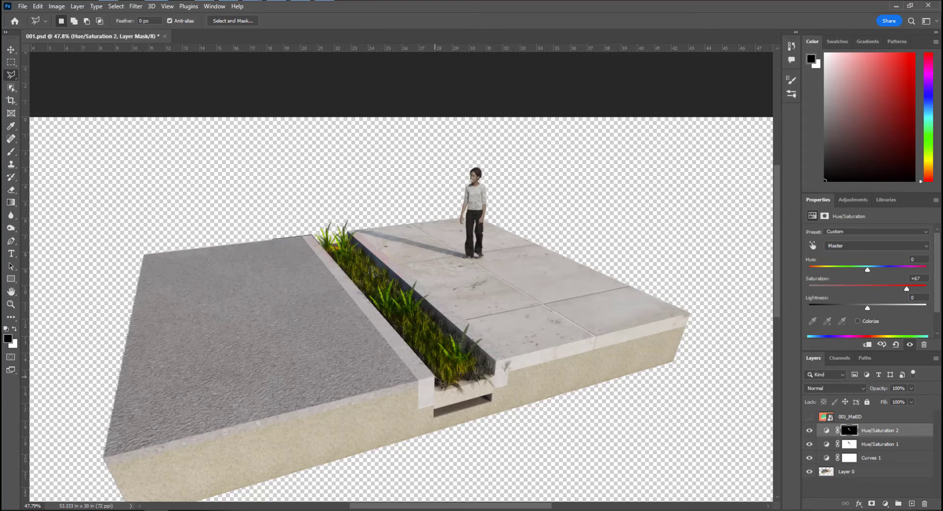
click(439, 382)
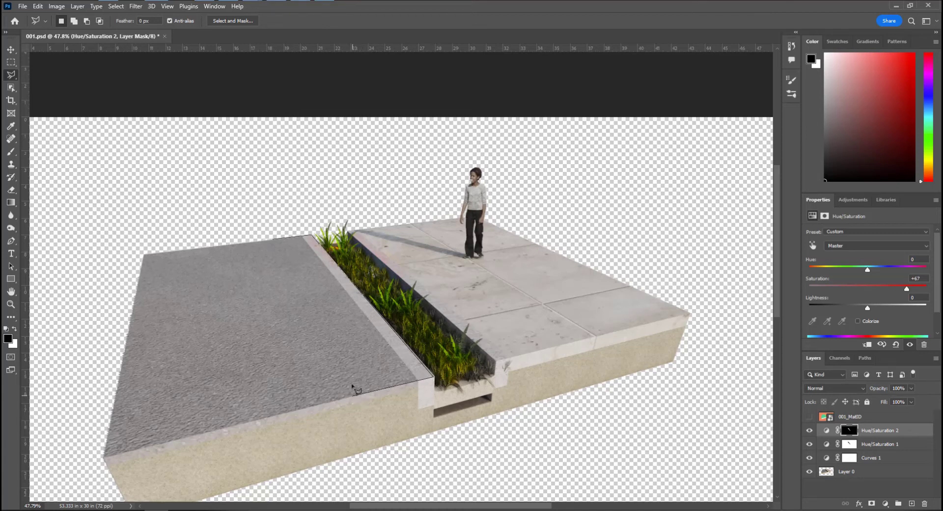
click(352, 394)
click(274, 239)
Step: Create a new layer above Hue/Saturation 2 and set the foreground color to a medium blue
drag(928, 137, 914, 64)
click(869, 80)
click(871, 65)
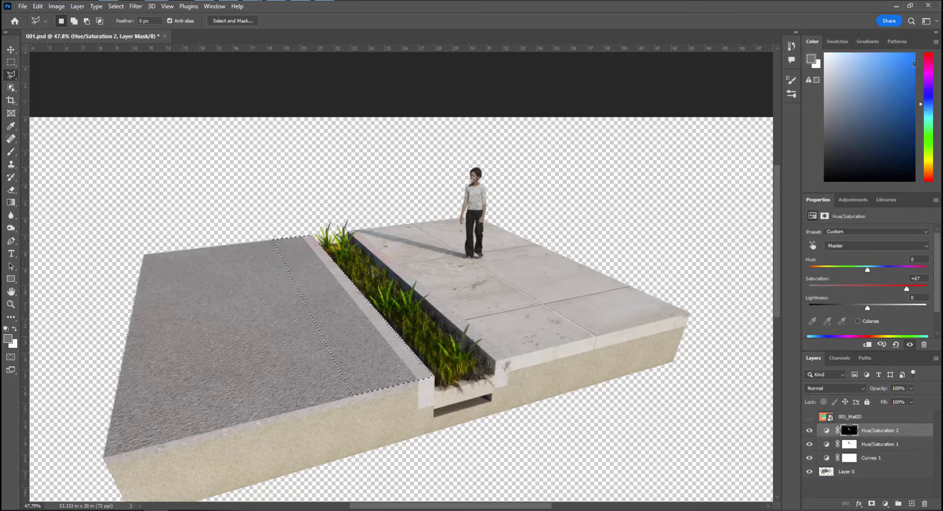
click(911, 58)
click(911, 504)
drag(920, 117, 938, 106)
click(893, 62)
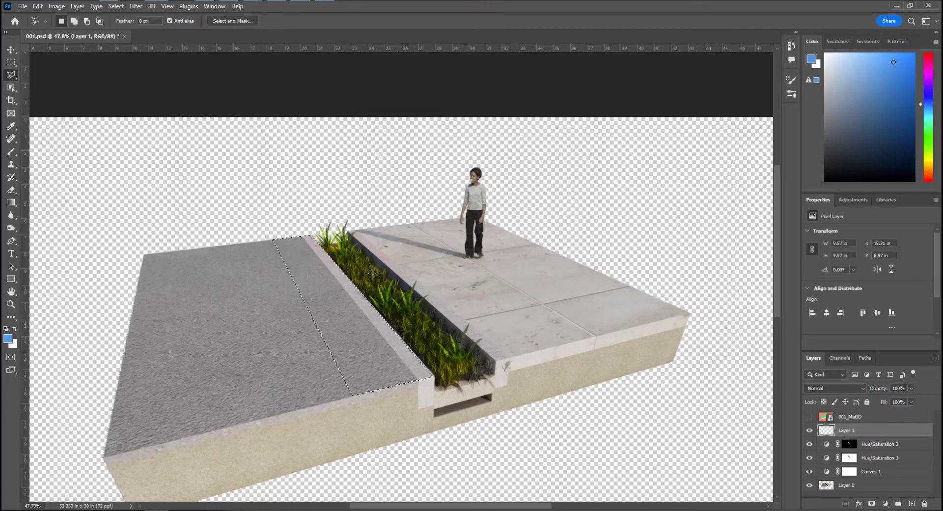
drag(878, 68, 883, 80)
Step: Fill the selected road strip with a foreground-to-transparent linear gradient fading away from the planting bed, and clear the selection
click(11, 202)
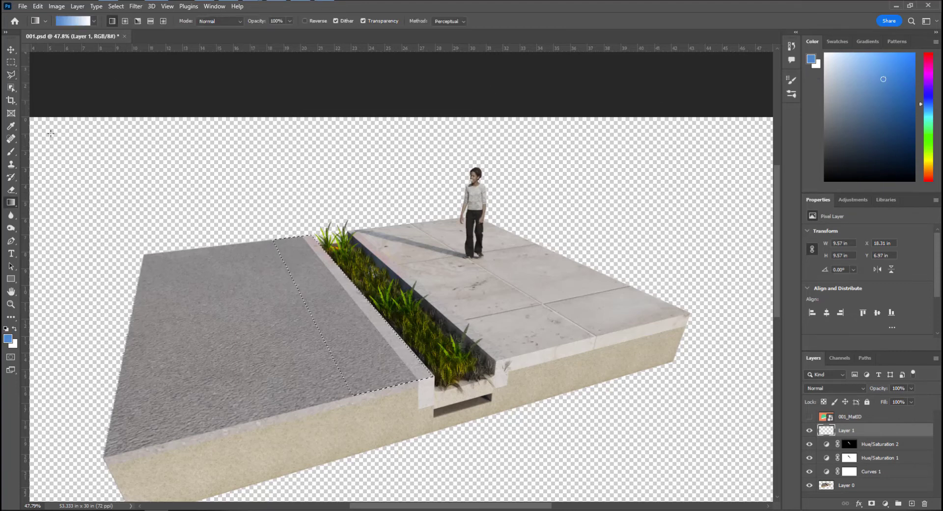
click(93, 21)
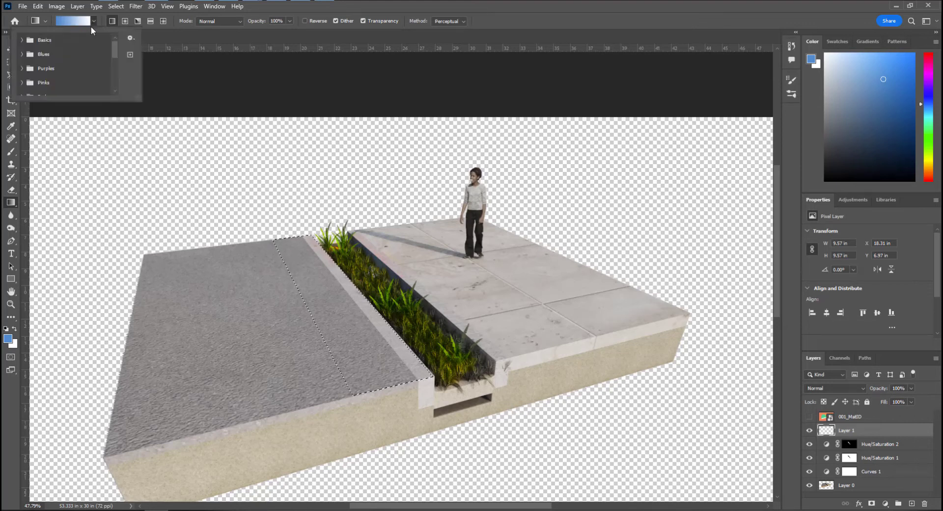
click(23, 44)
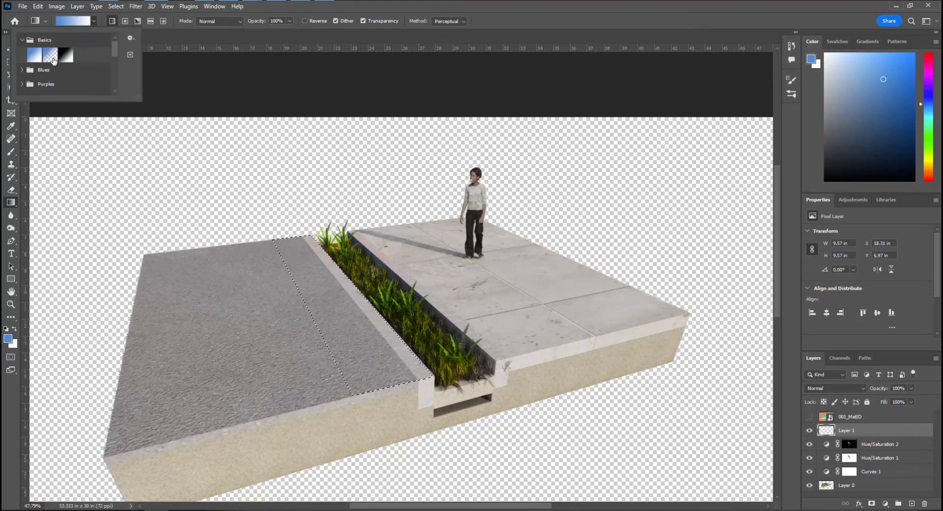
click(52, 57)
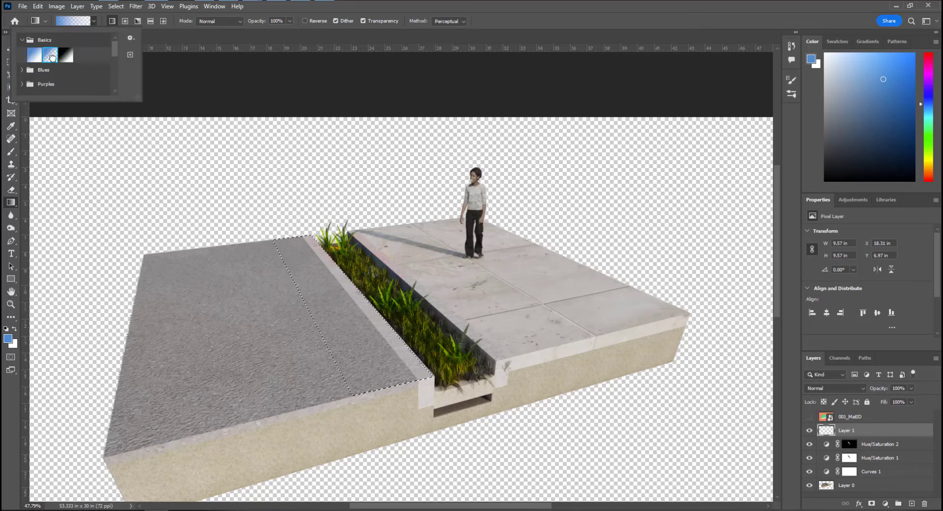
click(360, 294)
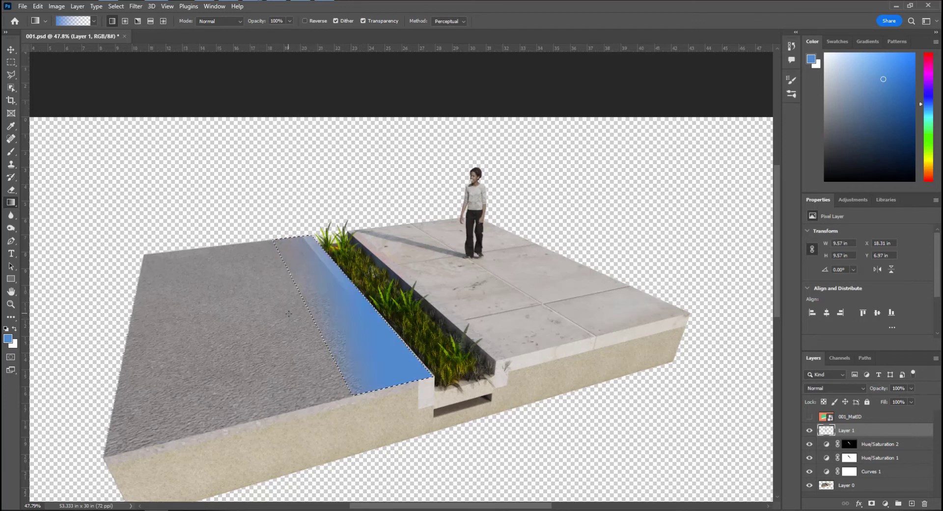
key(ctrl+z)
drag(355, 290, 302, 315)
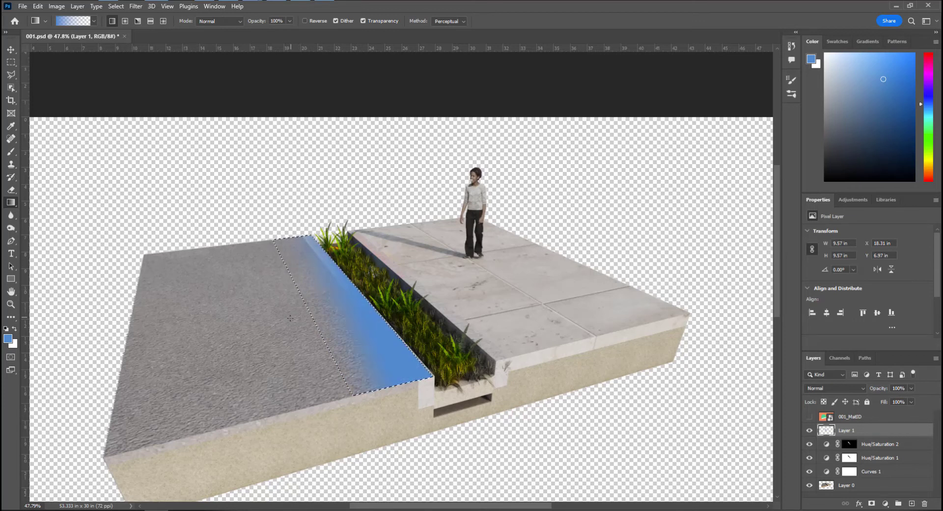
key(ctrl+d)
Step: Set the blend mode of Layer 1 to Overlay
click(829, 391)
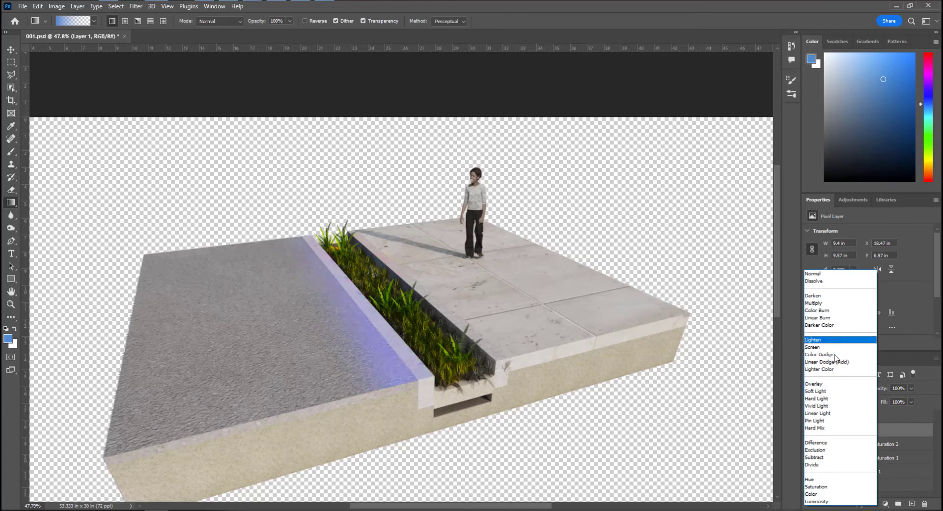
click(830, 384)
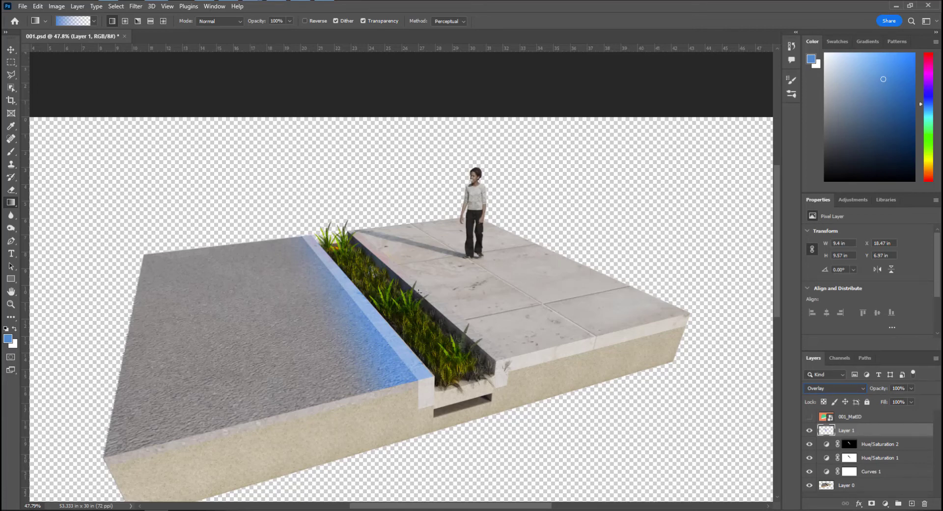
drag(442, 281, 443, 281)
key(ctrl+z)
Step: Select the strip of sidewalk alongside the planting bed with the Polygonal Lasso tool
key(l)
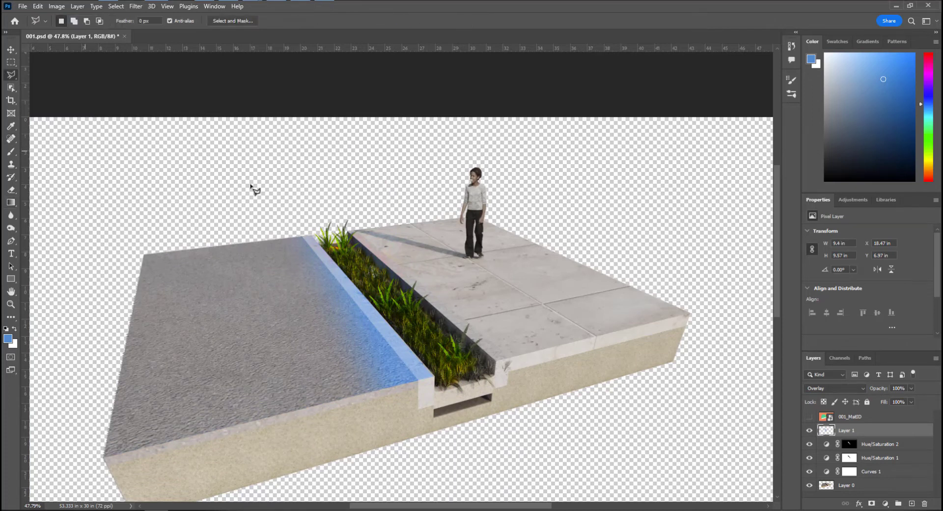
click(350, 231)
click(385, 226)
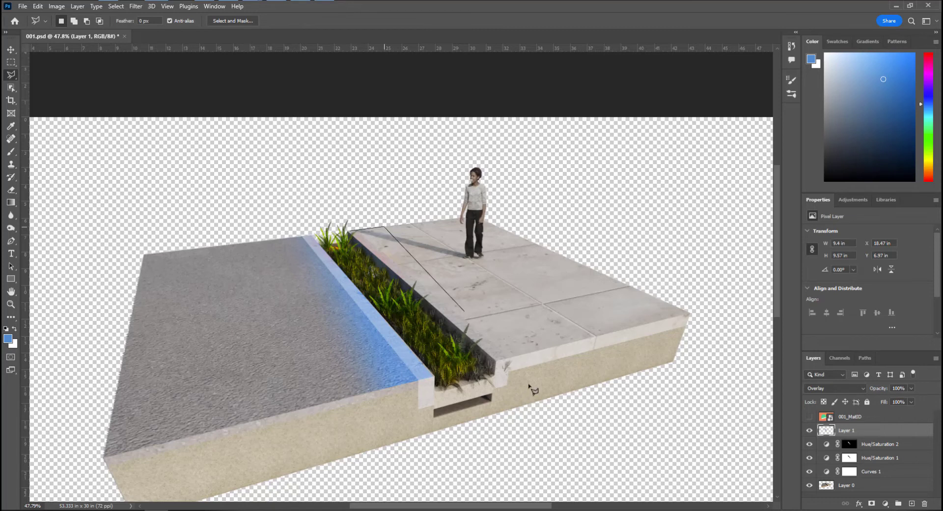
click(577, 339)
click(514, 355)
click(495, 361)
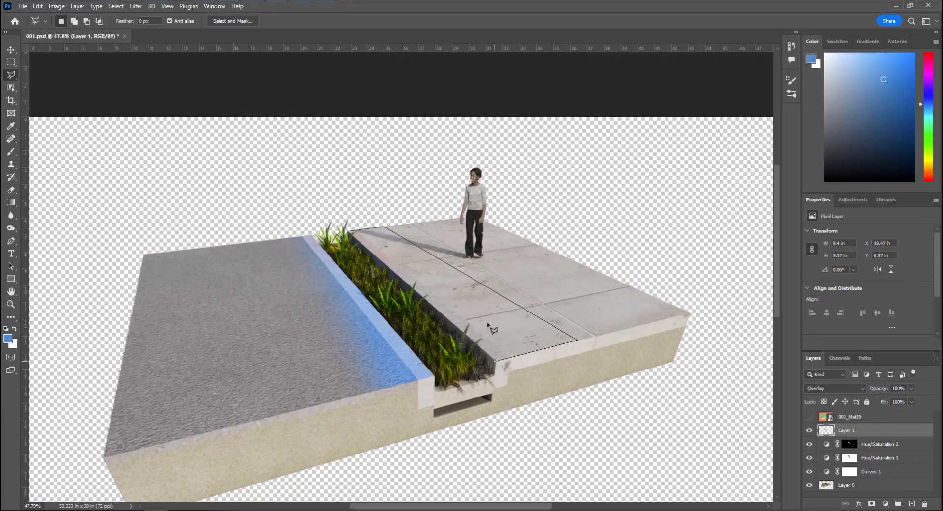
click(350, 233)
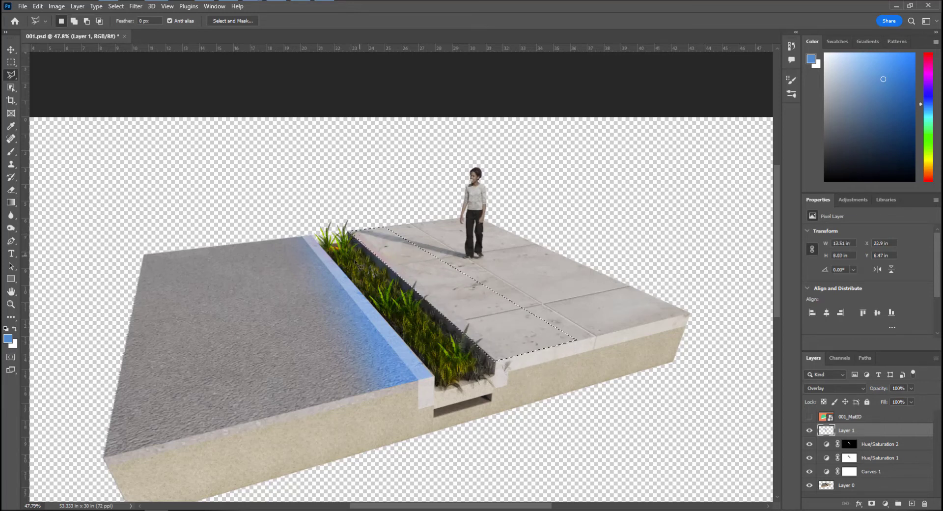
Step: Fill the selected sidewalk strip with the blue-to-transparent gradient fading away from the planting bed, and clear the selection
key(g)
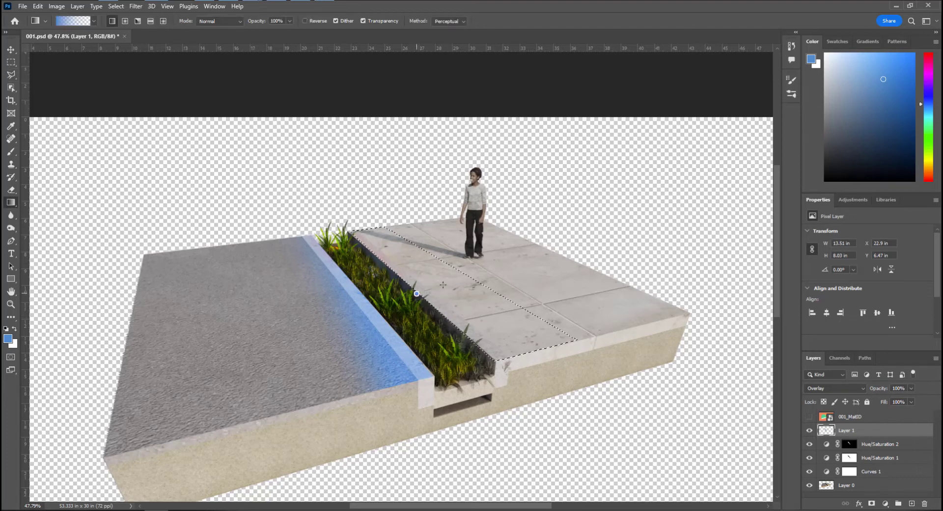
drag(417, 293, 486, 289)
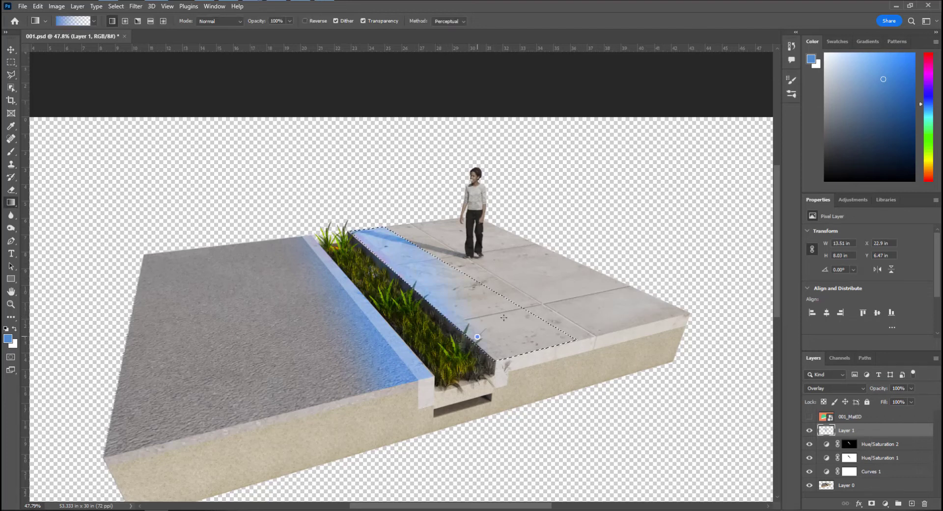
key(ctrl+d)
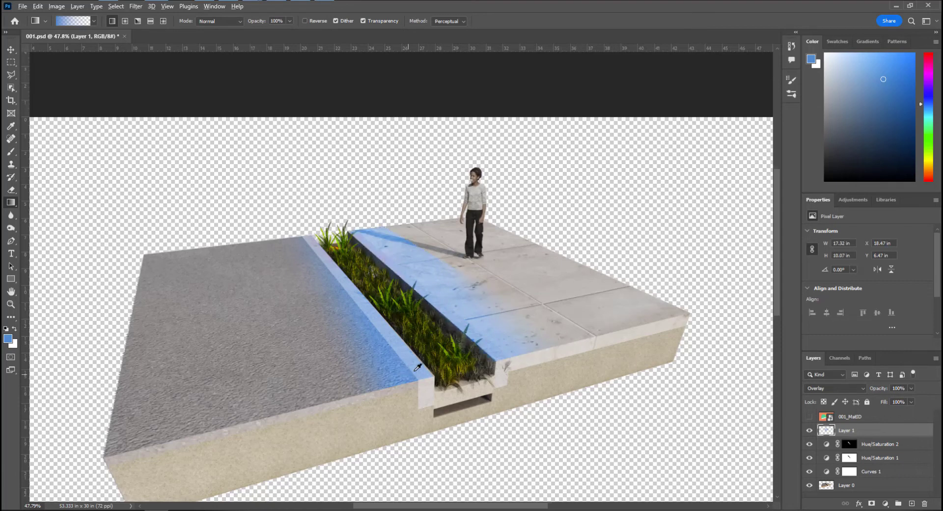
Step: Paint blue over the front end of the planting bed and its exposed soil face with a soft 200 px brush
alt+scroll(418, 368, up, 5)
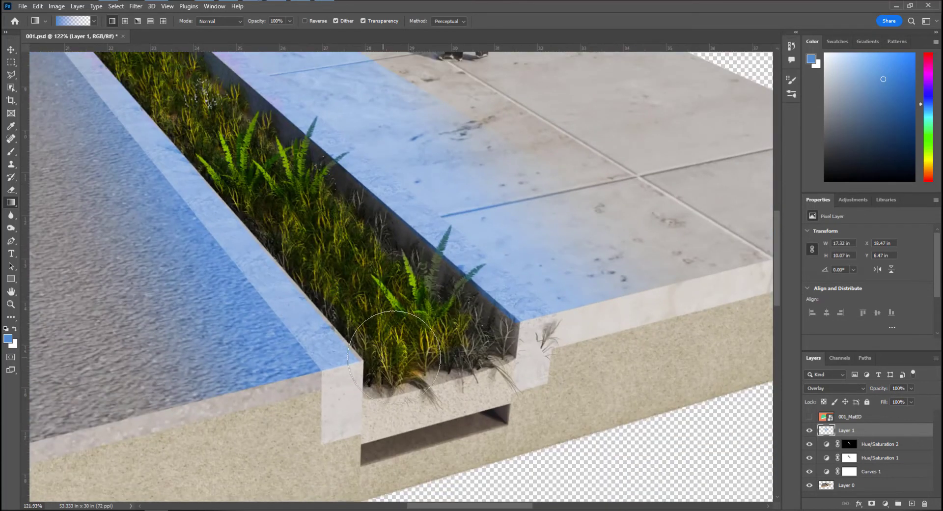
key(b)
mouse_move(396, 369)
mouse_down()
mouse_move(418, 385)
mouse_move(442, 378)
mouse_move(469, 389)
mouse_up()
drag(457, 380, 466, 396)
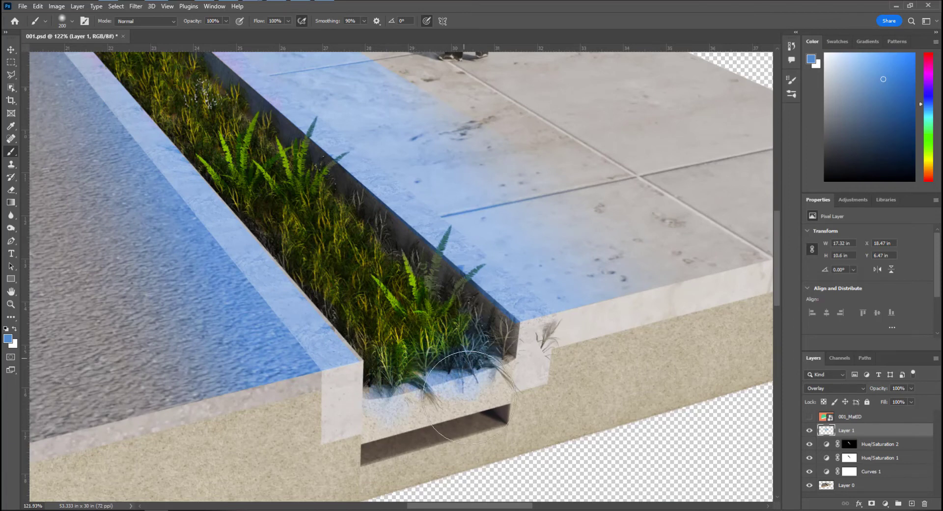
alt+scroll(393, 318, down, 3)
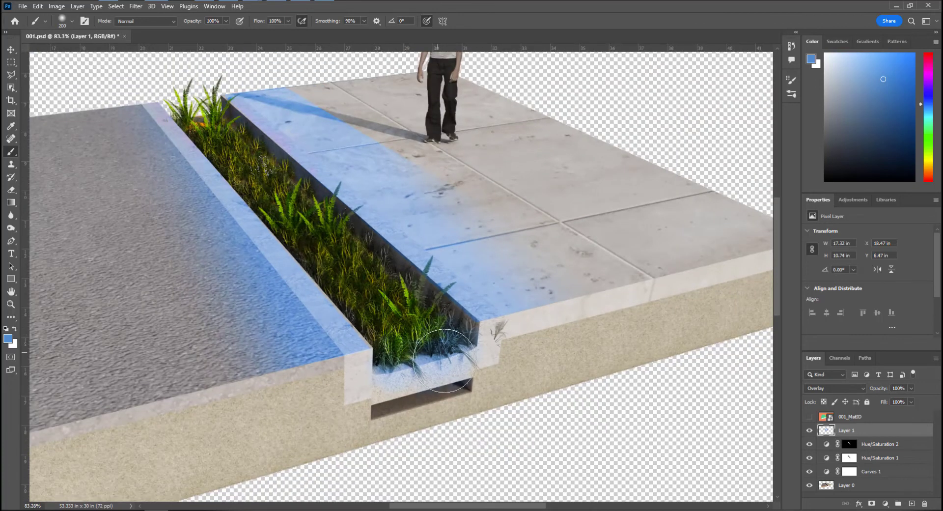
alt+scroll(499, 292, down, 3)
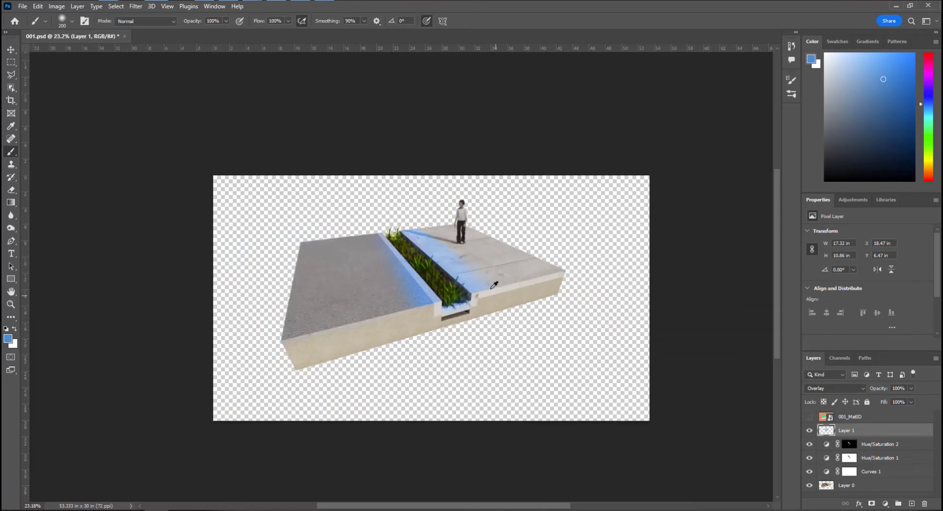
alt+scroll(500, 292, up, 5)
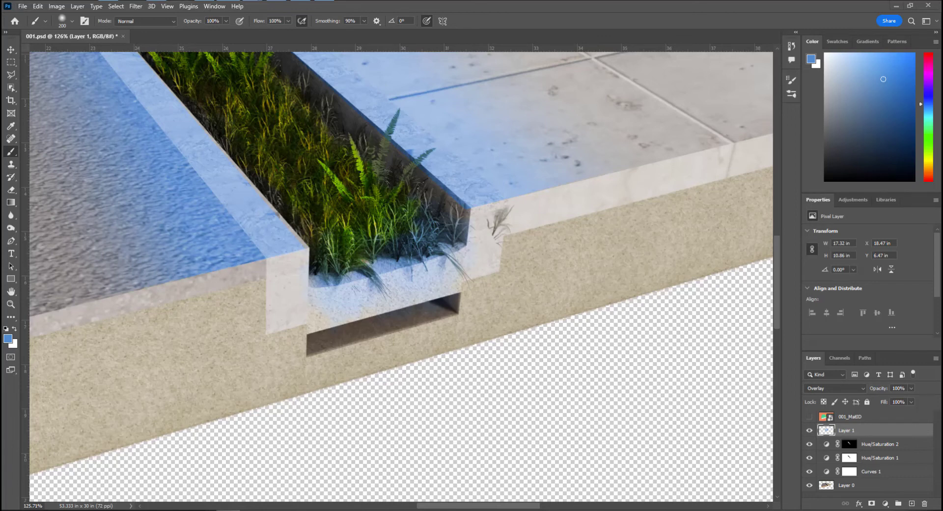
alt+scroll(596, 339, down, 9)
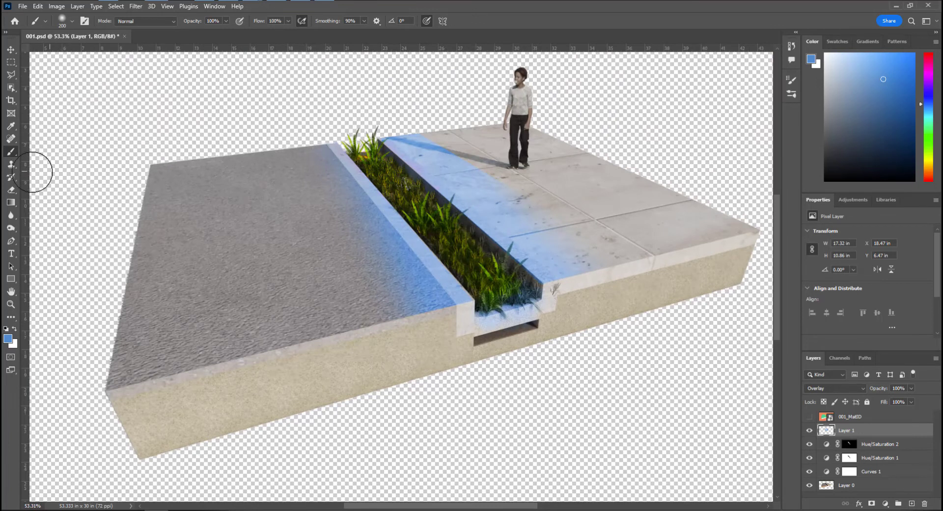
Step: Add a new layer above Layer 1 and prepare the Pen tool in Shape mode with white as the foreground color
click(14, 241)
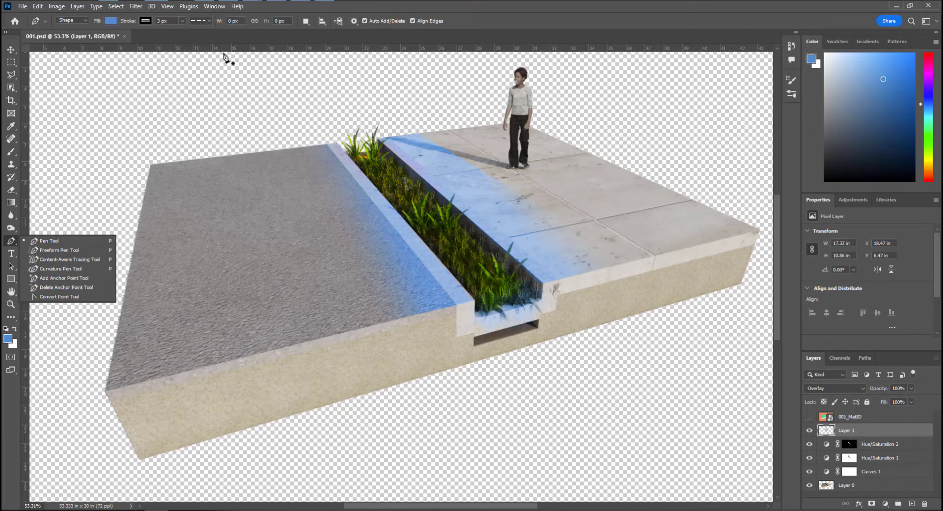
click(203, 21)
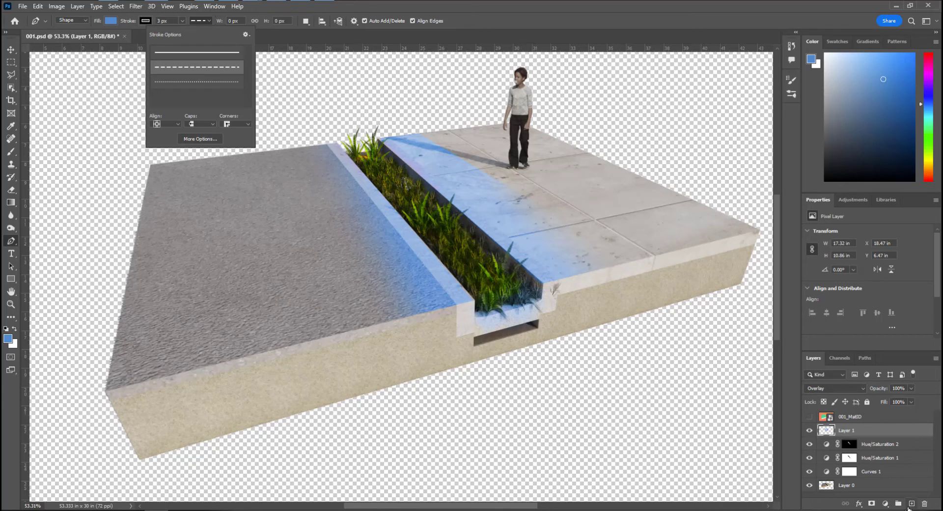
click(912, 503)
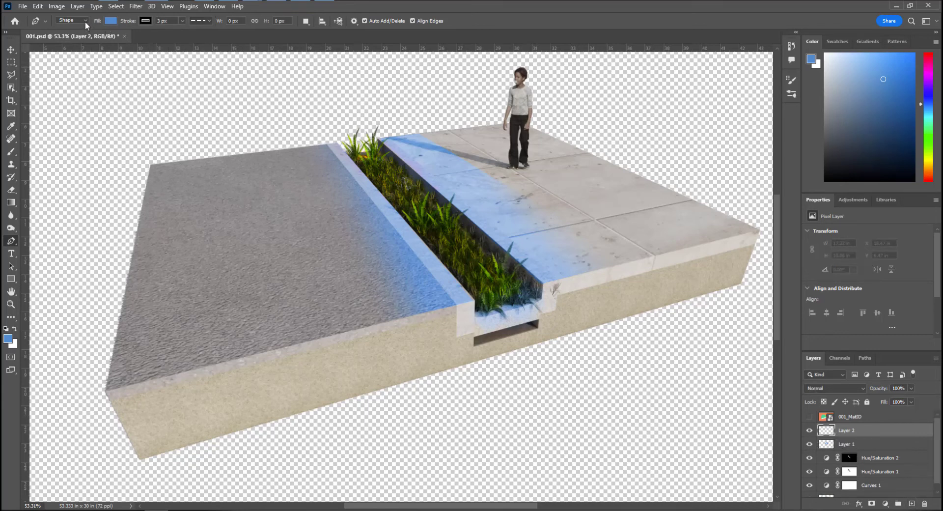
click(72, 20)
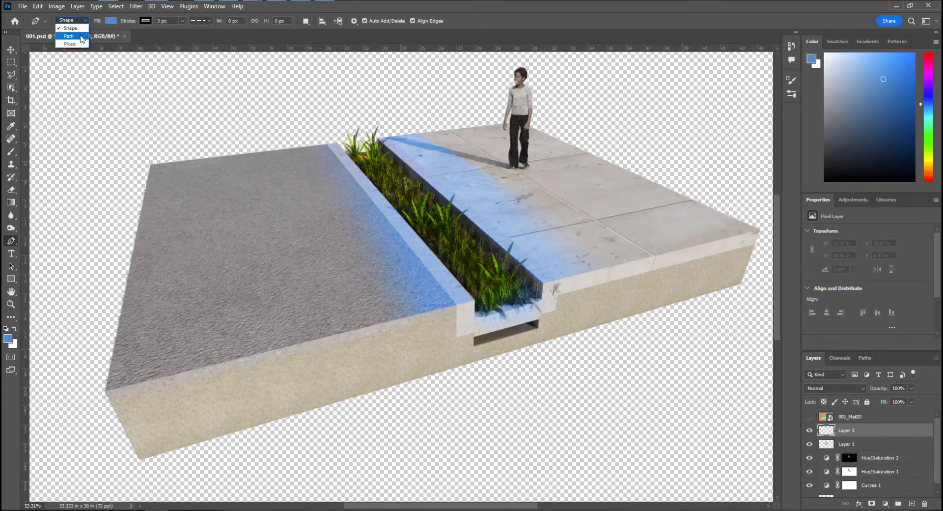
click(710, 22)
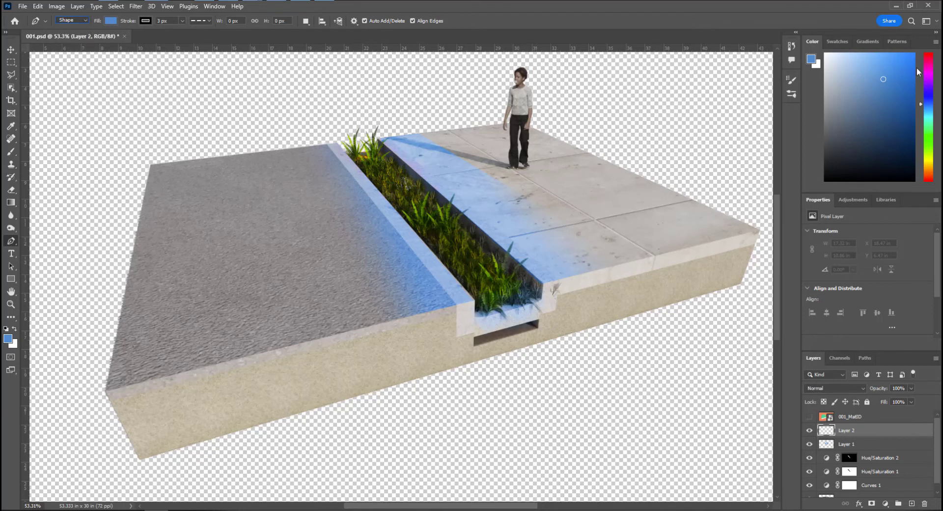
mouse_move(877, 75)
mouse_down()
mouse_move(848, 72)
mouse_move(771, 25)
mouse_up()
click(346, 293)
click(433, 272)
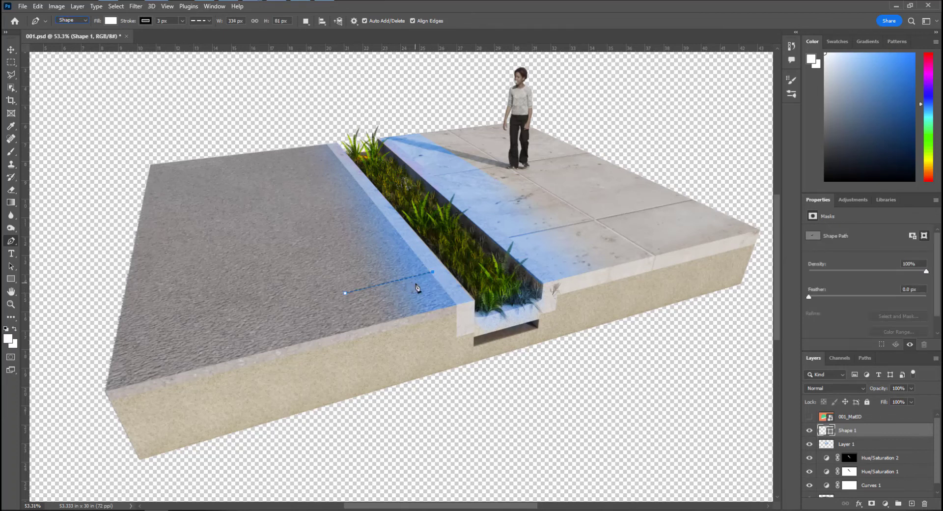
key(Escape)
Step: Set the shape stroke to white and draw a dashed line about 271 px wide across the blue road strip near the front edge
click(146, 21)
click(86, 73)
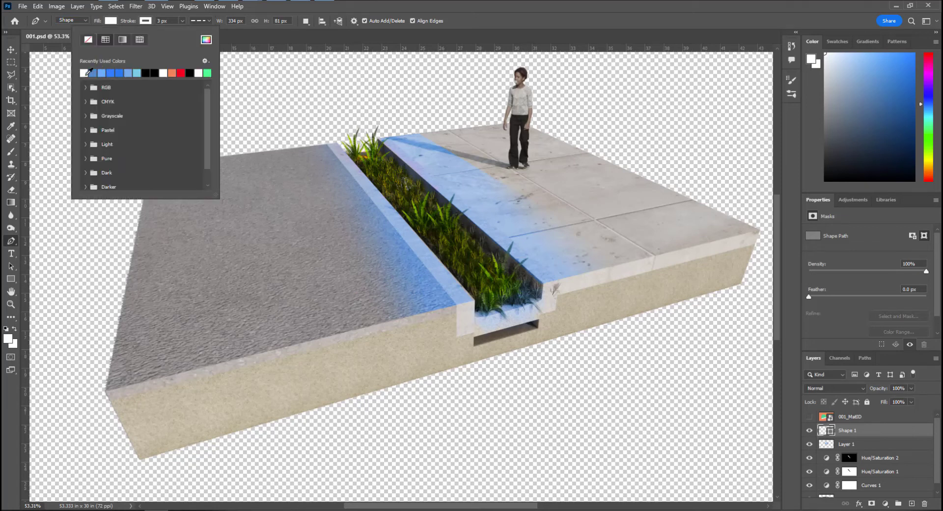
click(456, 10)
alt+scroll(436, 294, up, 5)
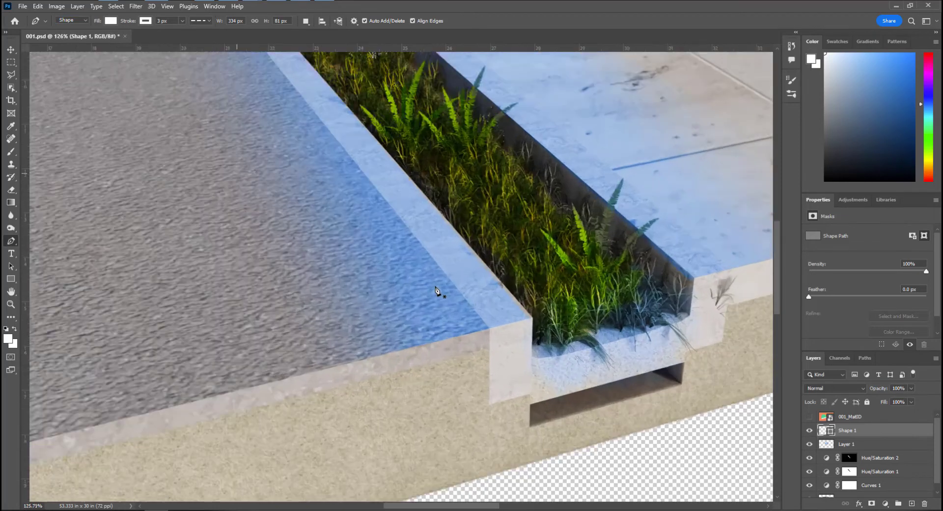
alt+scroll(407, 294, down, 5)
click(328, 311)
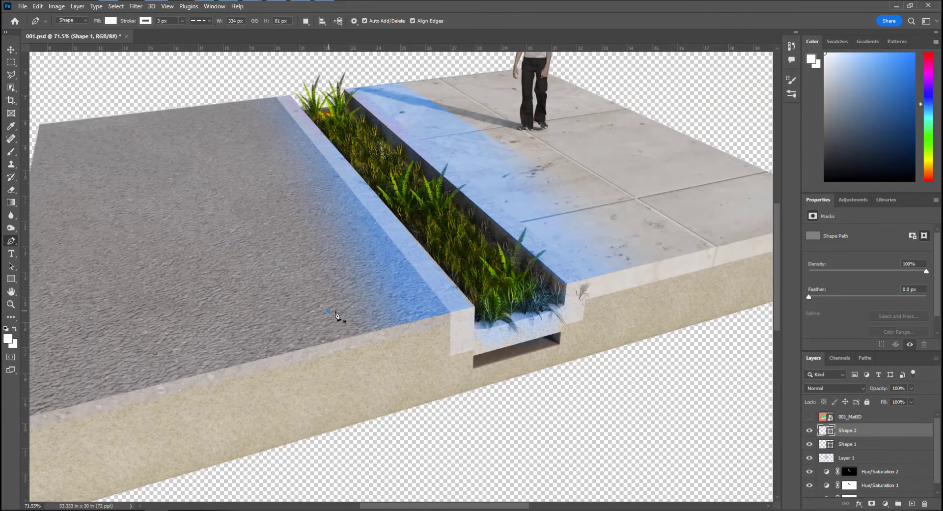
click(424, 283)
key(Return)
Step: Move the dashed line's planting-side end point onto the curb edge, making the line about 285 px wide and 71 px high
alt+scroll(422, 299, up, 2)
alt+scroll(416, 294, up, 5)
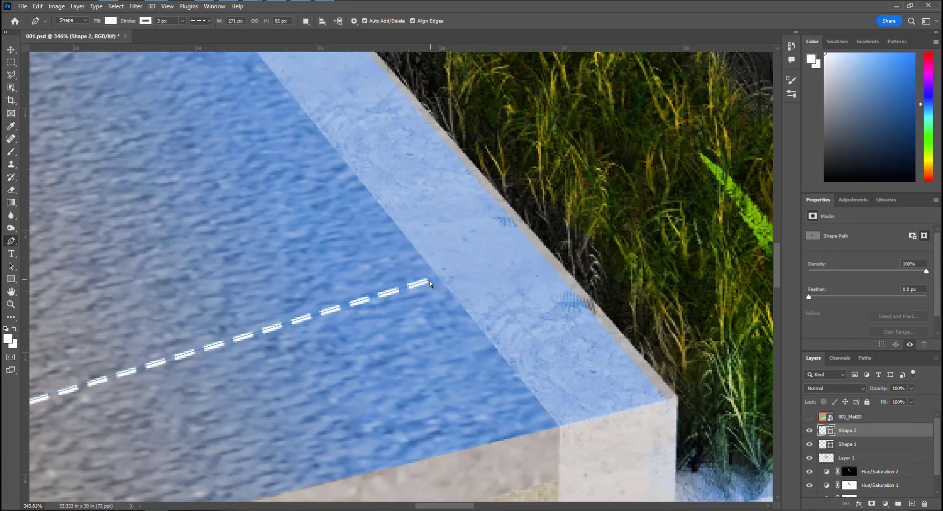
ctrl+drag(430, 281, 454, 300)
alt+scroll(453, 300, down, 3)
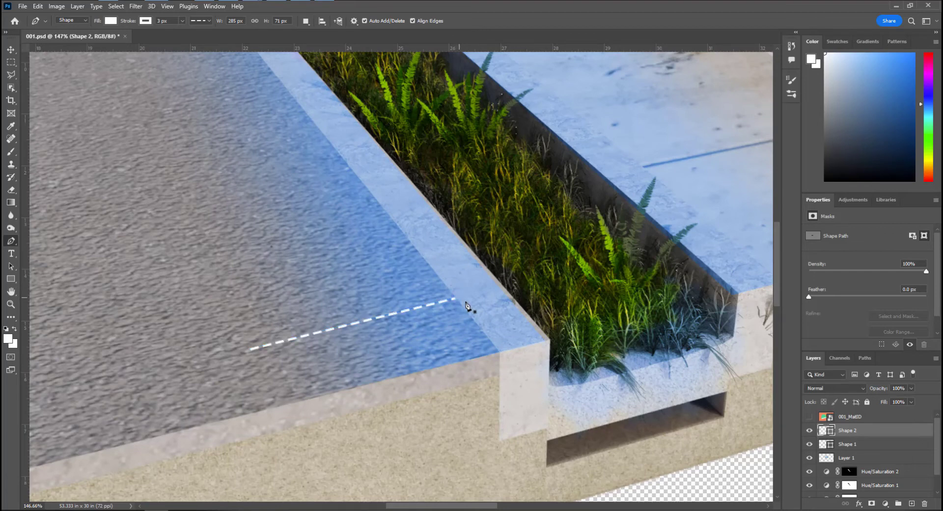
Step: Draw a white dashed line about 210 px wide and 43 px high across the middle of the road, ending at the curb edge
alt+scroll(472, 311, down, 2)
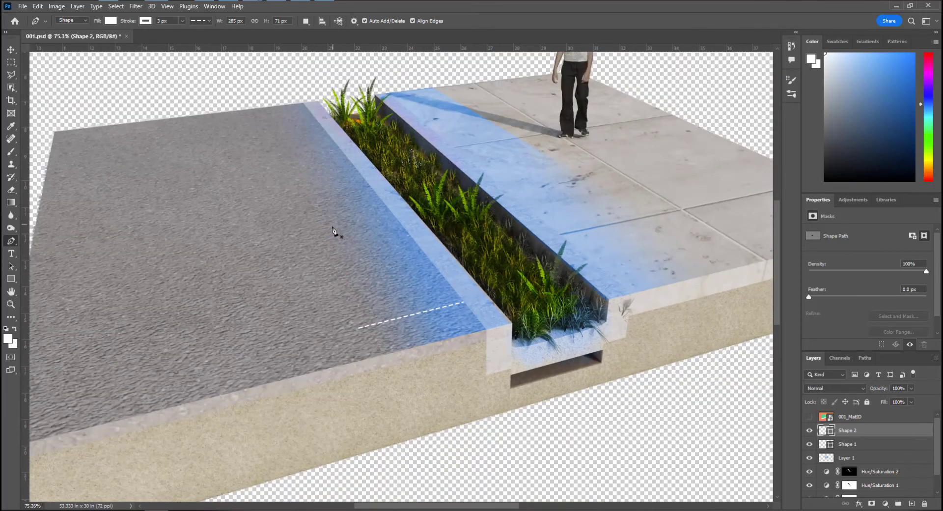
click(314, 225)
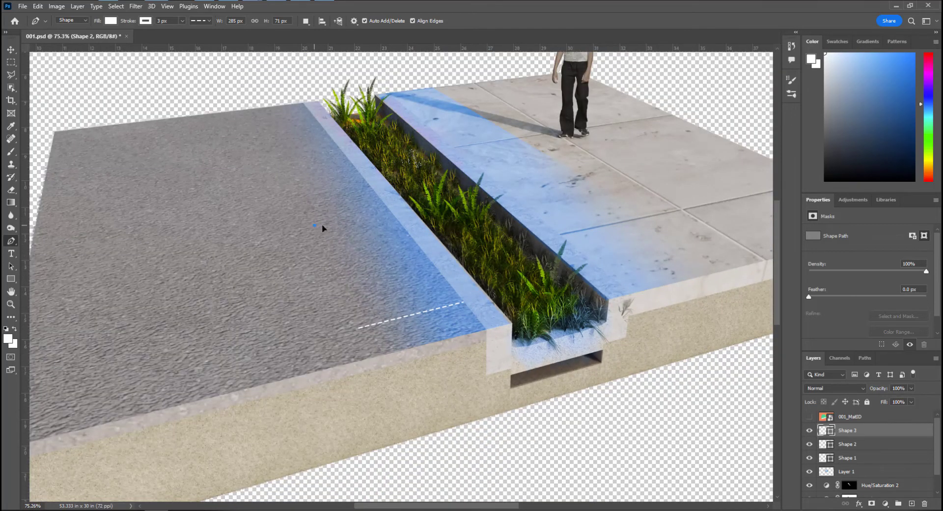
click(390, 207)
ctrl+drag(391, 210, 391, 210)
Step: Draw a third dashed line about 152 px wide and 24 px high near the road's far end, ending at the curb edge
click(272, 143)
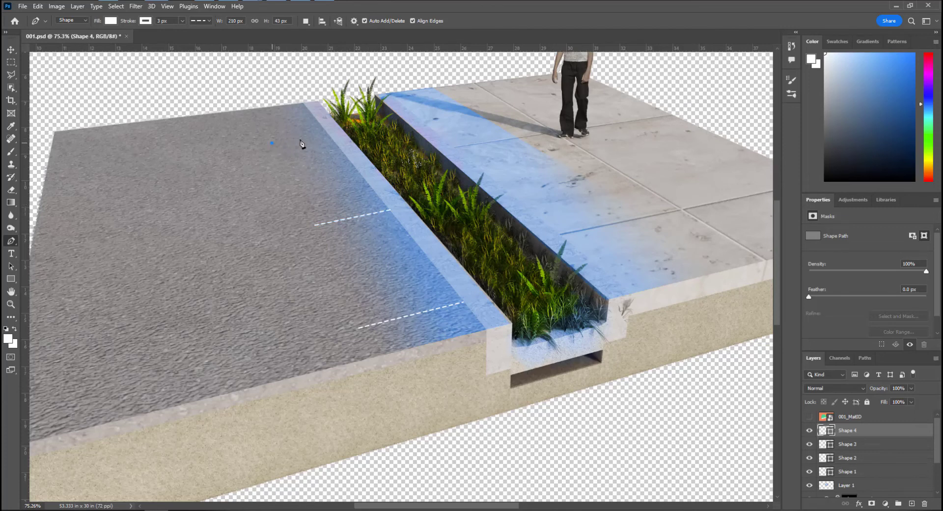
click(324, 128)
ctrl+drag(326, 131, 328, 135)
key(Escape)
Step: Draw an unfilled dashed arrowhead about 20 px wide and 33 px high at the curb end of the farthest road line
alt+scroll(335, 146, up, 10)
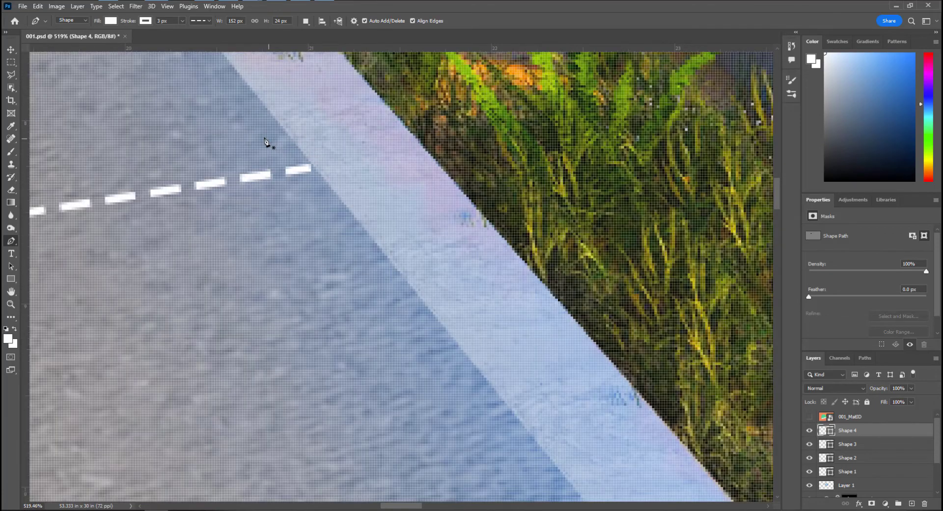
click(265, 136)
click(316, 167)
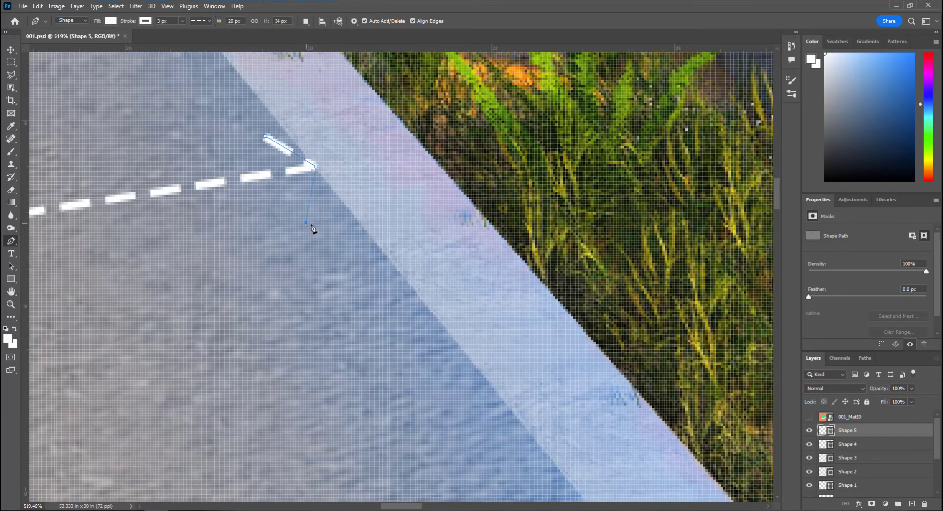
click(305, 223)
key(ctrl+z)
click(112, 21)
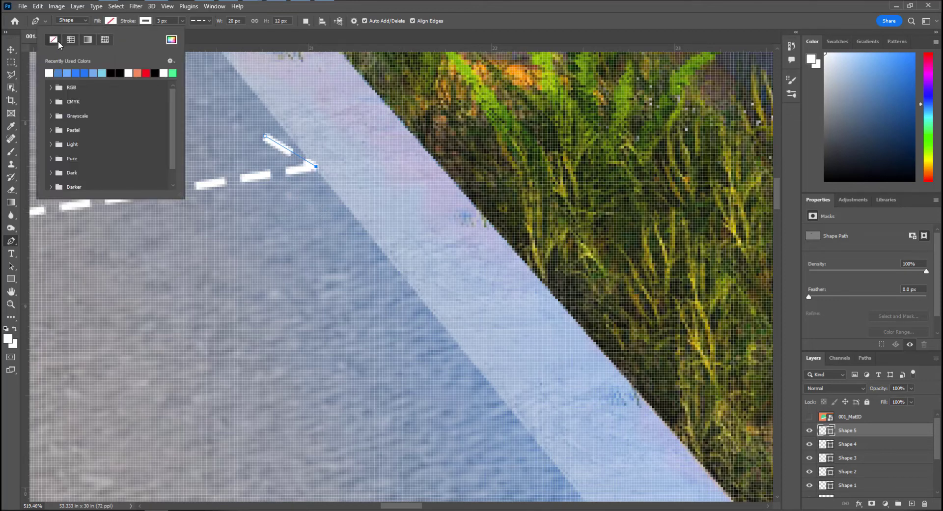
key(Escape)
click(316, 219)
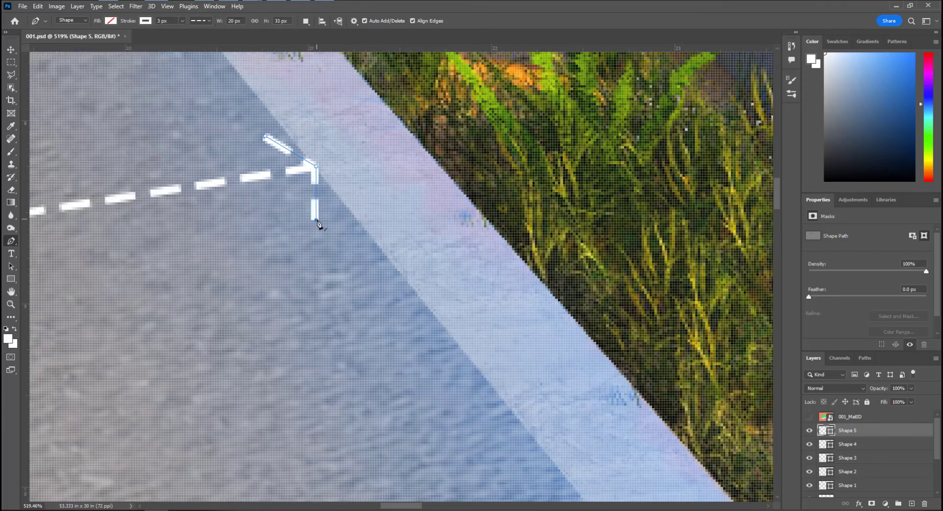
Step: Draw a matching dashed arrowhead at the curb end of the middle road line
alt+scroll(326, 231, down, 5)
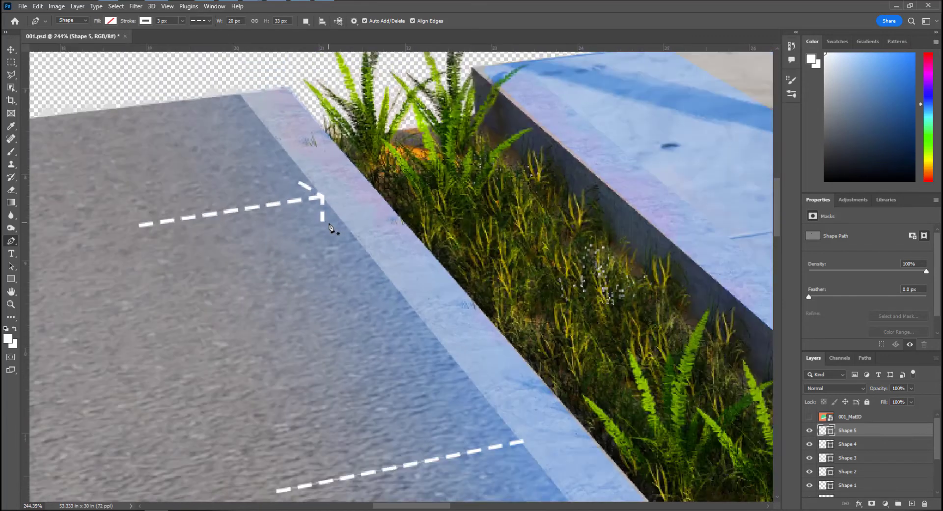
alt+scroll(453, 366, up, 1)
alt+scroll(453, 366, down, 2)
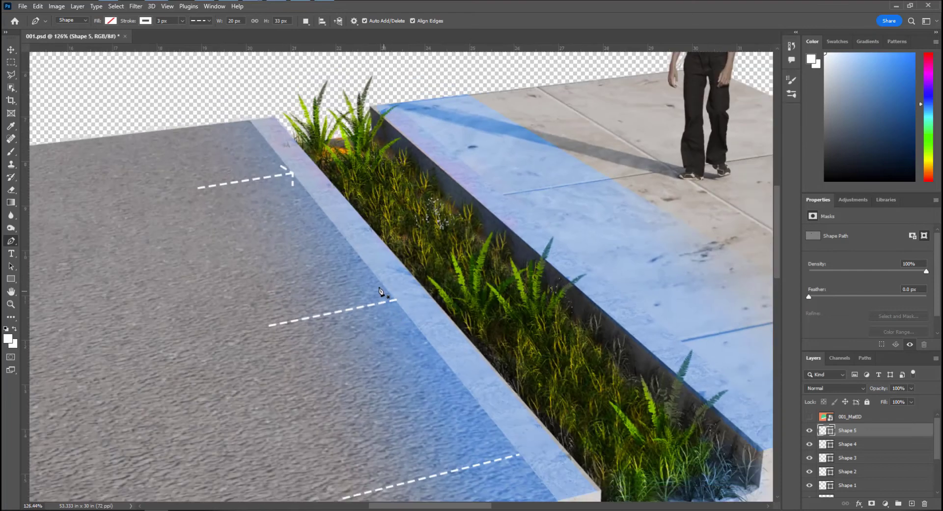
click(368, 288)
click(397, 300)
click(392, 322)
key(Escape)
Step: Draw a dashed arrowhead about 48 px wide and 68 px high at the curb end of the front road line
click(492, 436)
click(518, 455)
click(522, 481)
Step: Draw a vertical dashed line from the planter's soil face down past the dark cavity, near its road-side end
alt+scroll(498, 276, down, 5)
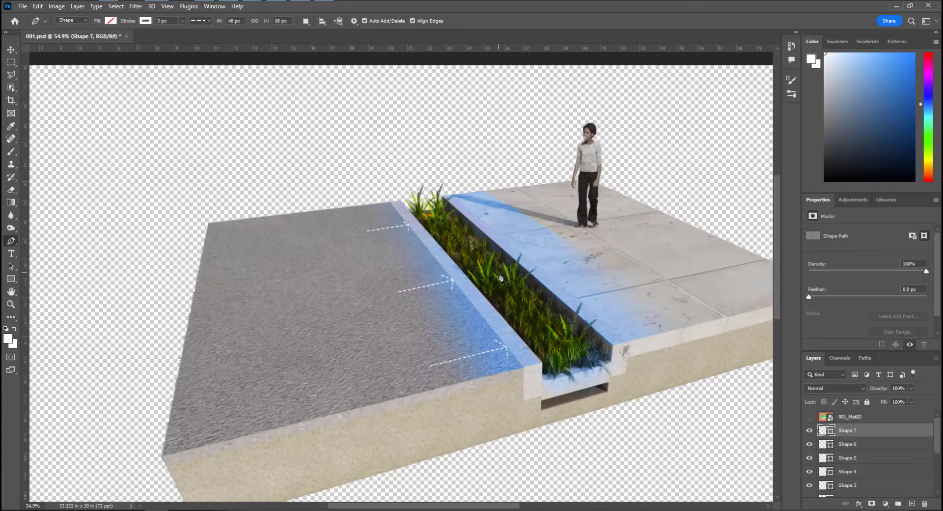
alt+scroll(499, 280, up, 2)
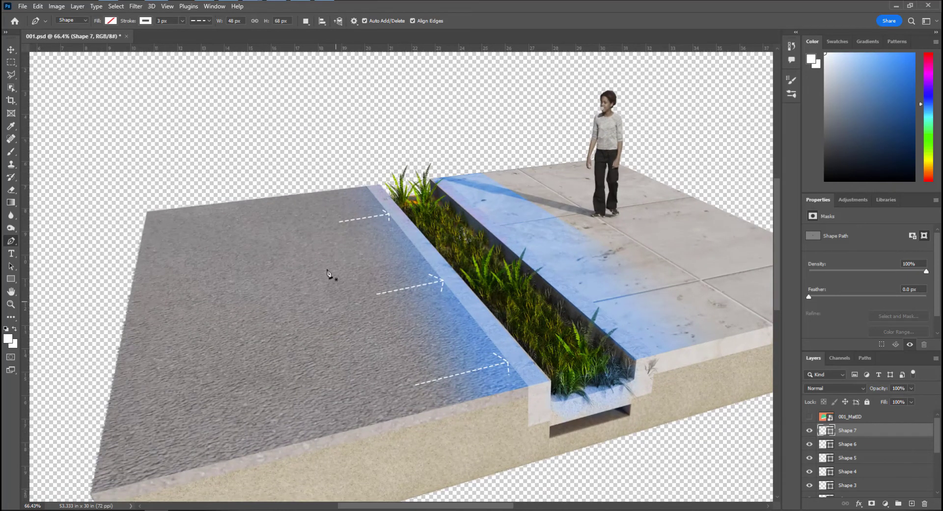
alt+scroll(10, 126, down, 4)
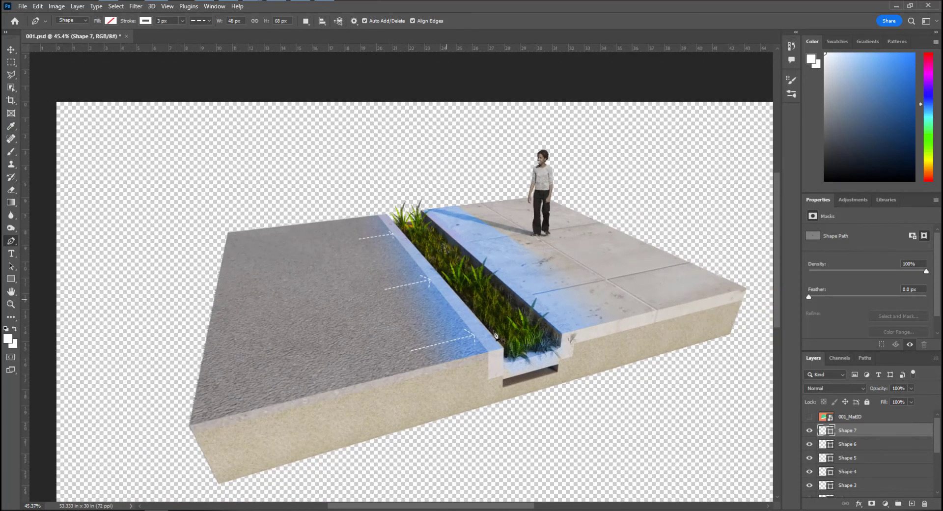
alt+scroll(540, 393, up, 3)
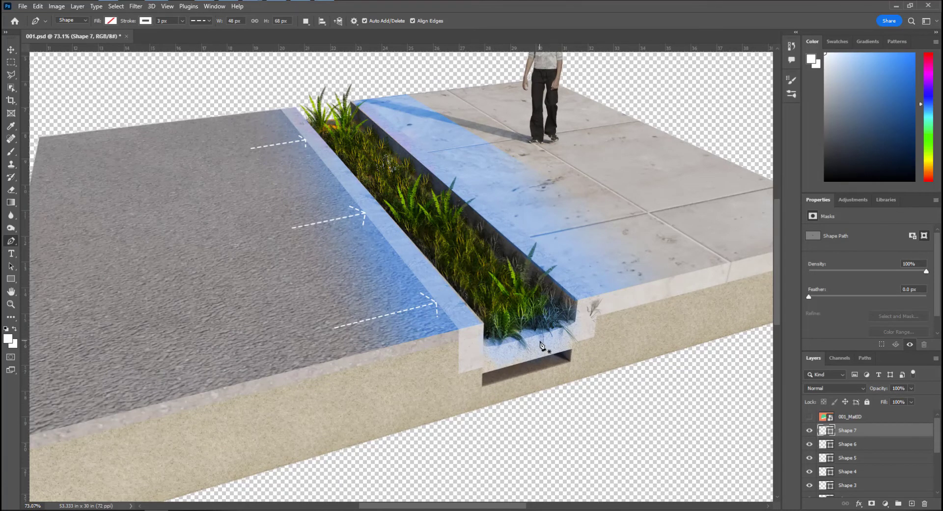
alt+scroll(540, 344, up, 4)
click(476, 310)
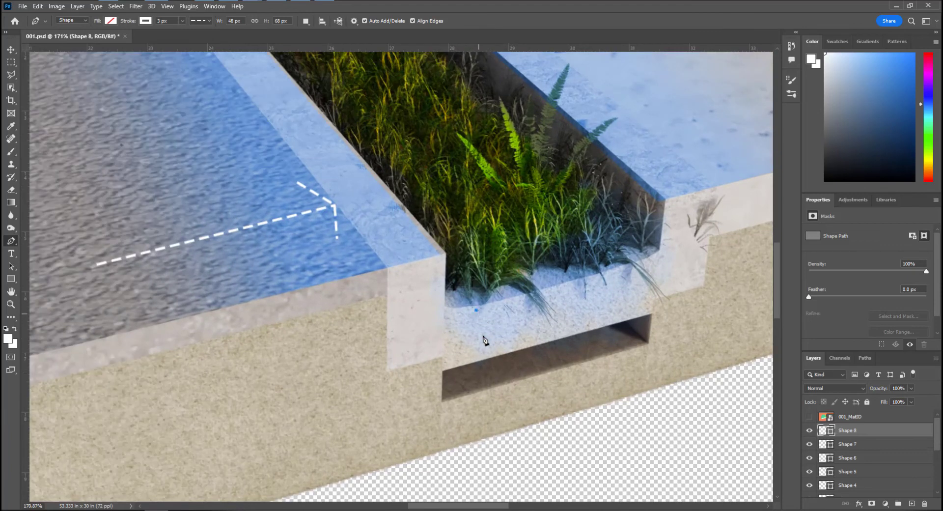
click(483, 408)
ctrl+drag(483, 408, 475, 415)
key(Escape)
Step: Draw a second vertical dashed line about 134 px high through the middle of the soil face and cavity
click(562, 289)
click(569, 399)
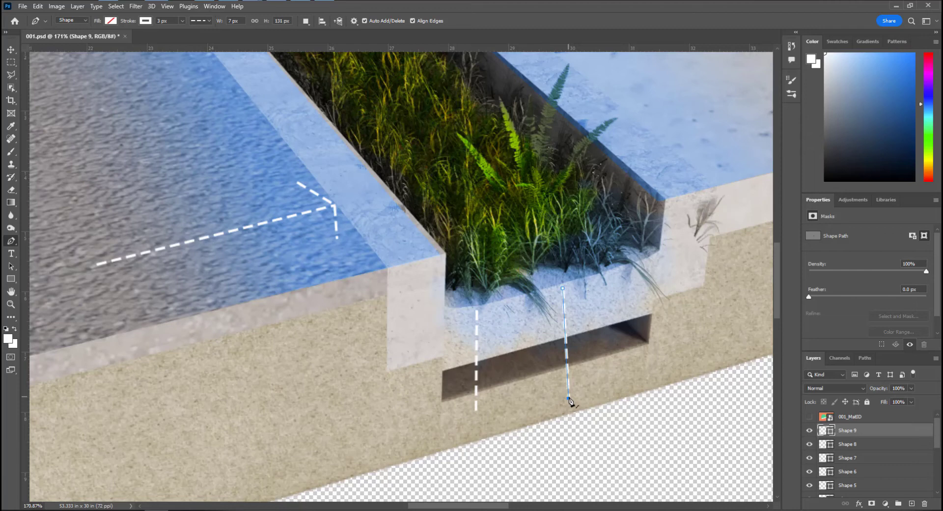
ctrl+drag(565, 400, 564, 399)
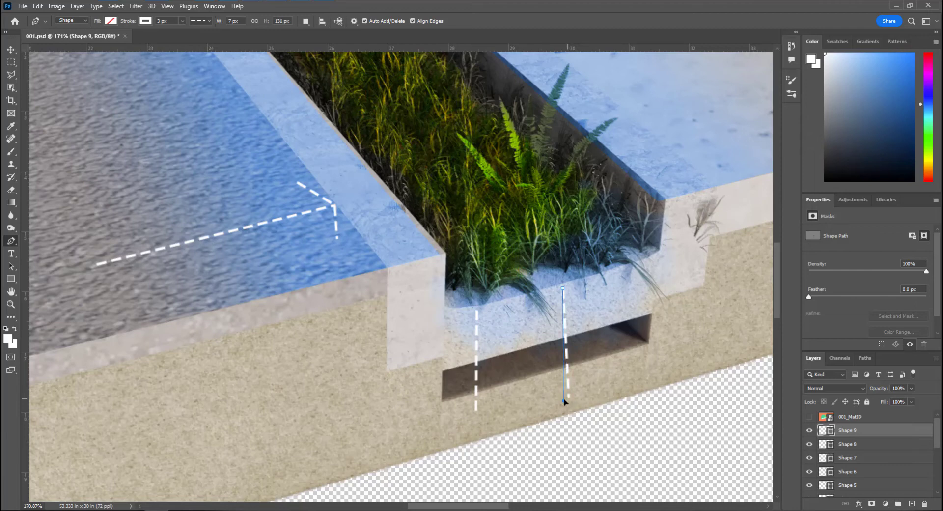
ctrl+click(586, 347)
Step: Draw a third, slightly slanted dashed line down through the sidewalk-side end of the soil face and cavity
click(645, 264)
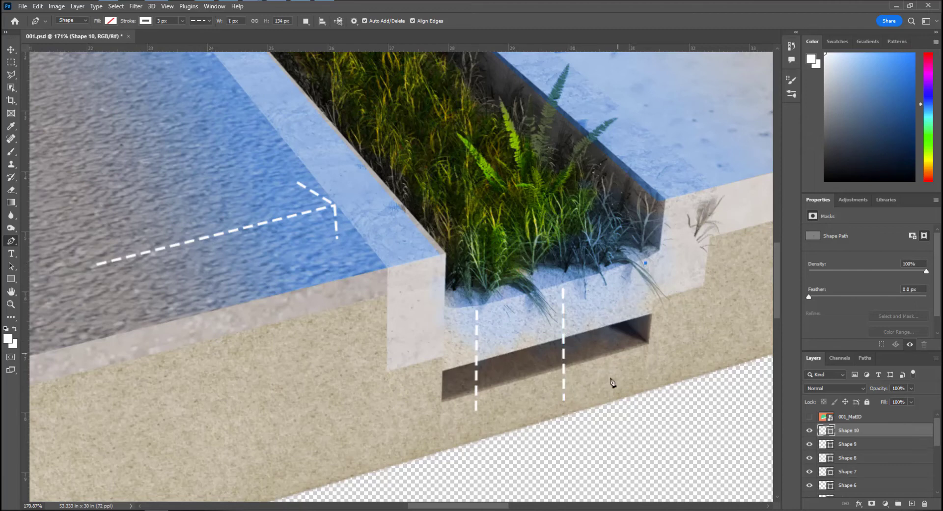
click(639, 380)
ctrl+drag(639, 381, 632, 381)
ctrl+click(569, 391)
Step: Shift the lower end point of the middle vertical dashed line slightly toward the road, making it about 4 px wide and 136 px high
click(828, 443)
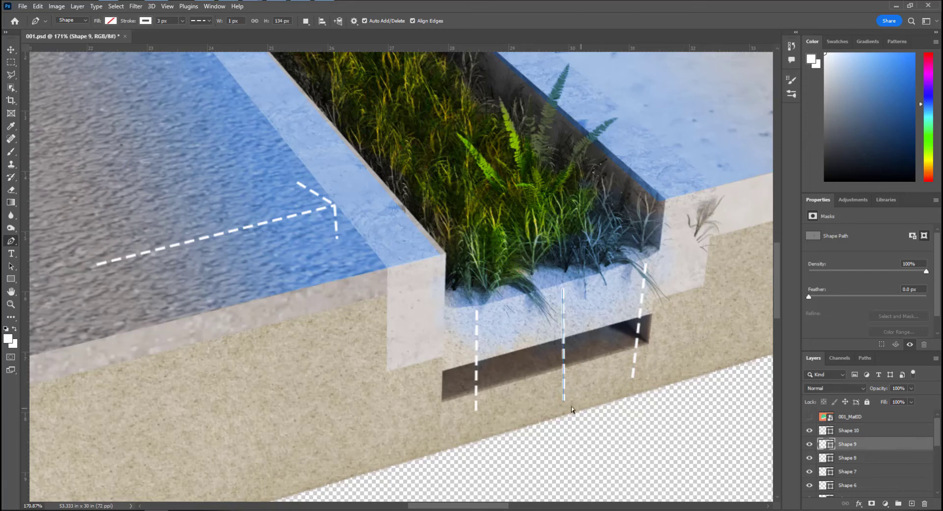
ctrl+drag(563, 402, 559, 404)
key(Escape)
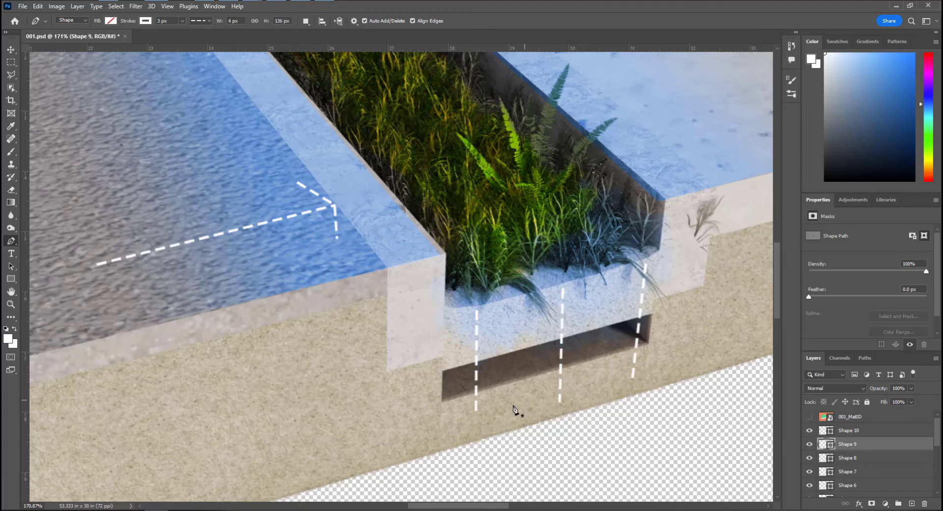
Step: Draw a downward dashed arrowhead about 53 px wide and 24 px high at the lower end of the road-side vertical line
alt+scroll(479, 415, up, 3)
click(434, 403)
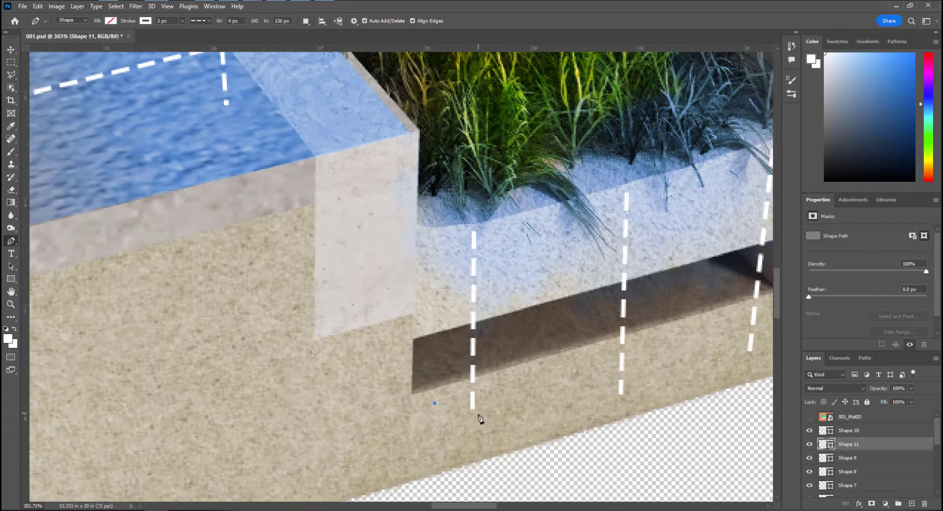
click(473, 421)
click(514, 387)
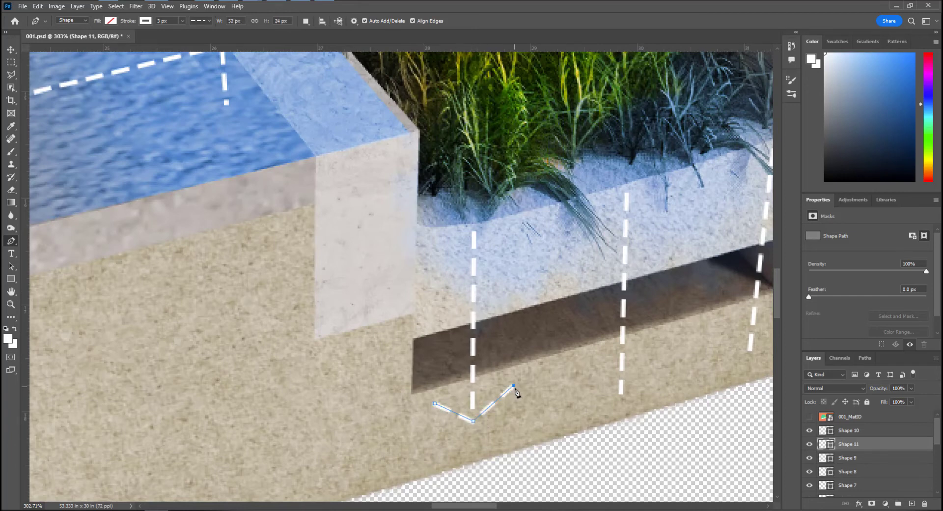
key(Escape)
Step: Draw a downward dashed arrowhead about 42 px wide and 19 px high at the lower end of the middle vertical line
click(588, 386)
click(620, 399)
click(651, 372)
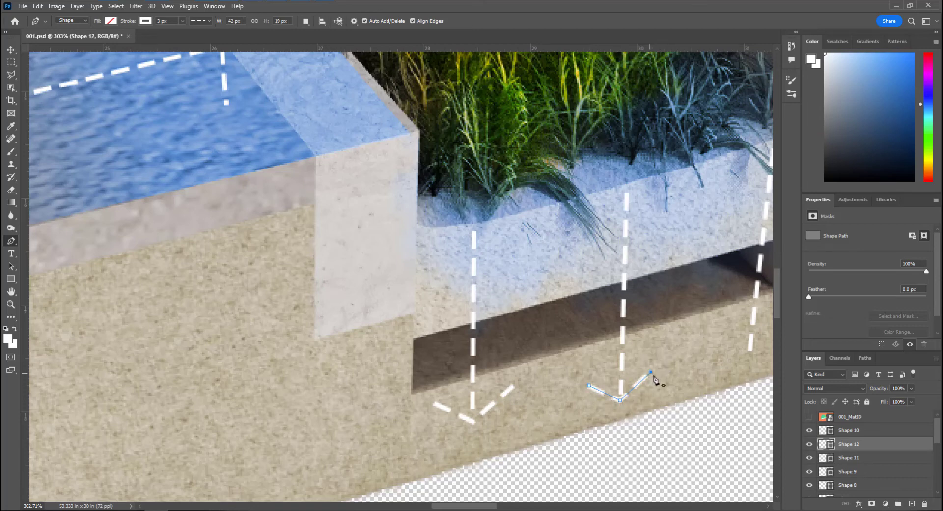
key(Escape)
Step: Draw a downward dashed arrowhead about 40 px wide and 16 px high at the lower end of the sidewalk-side line
drag(613, 387, 458, 418)
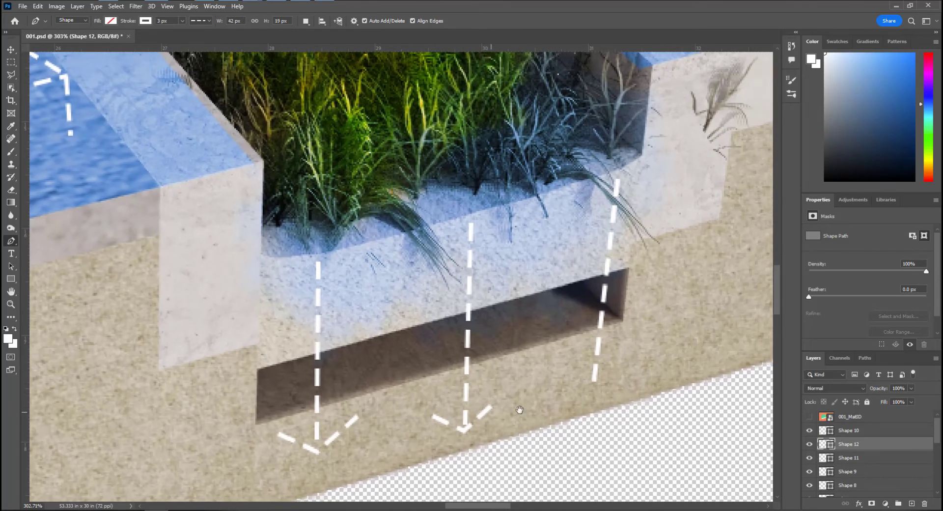
click(569, 376)
click(598, 387)
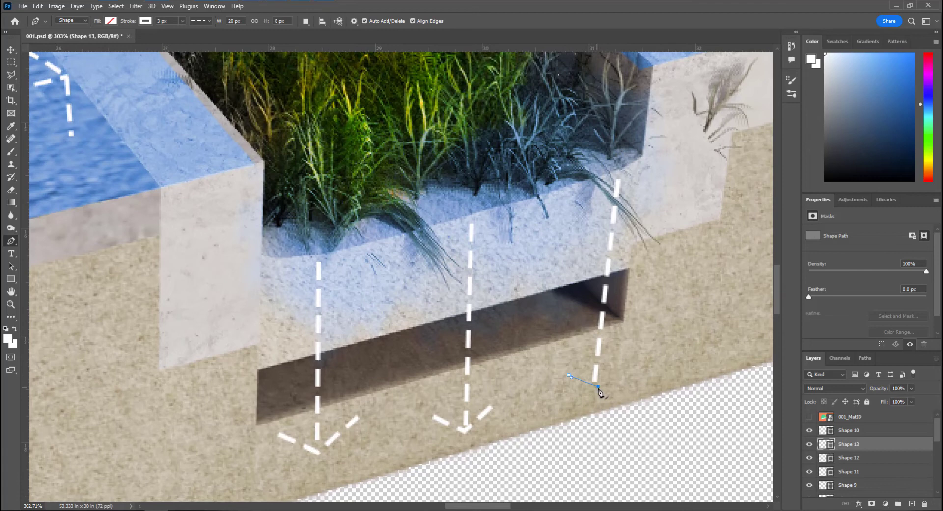
click(628, 364)
Step: Place a horizontal 44 pt Bebas Neue text above the planting strip's far end and enter "PLANTS FILTER AND"
alt+scroll(632, 388, down, 5)
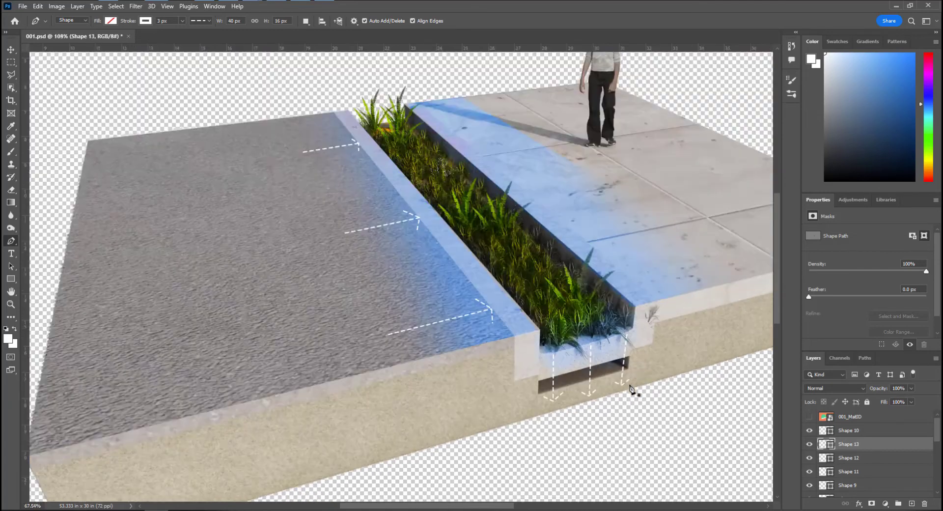
alt+scroll(633, 390, down, 2)
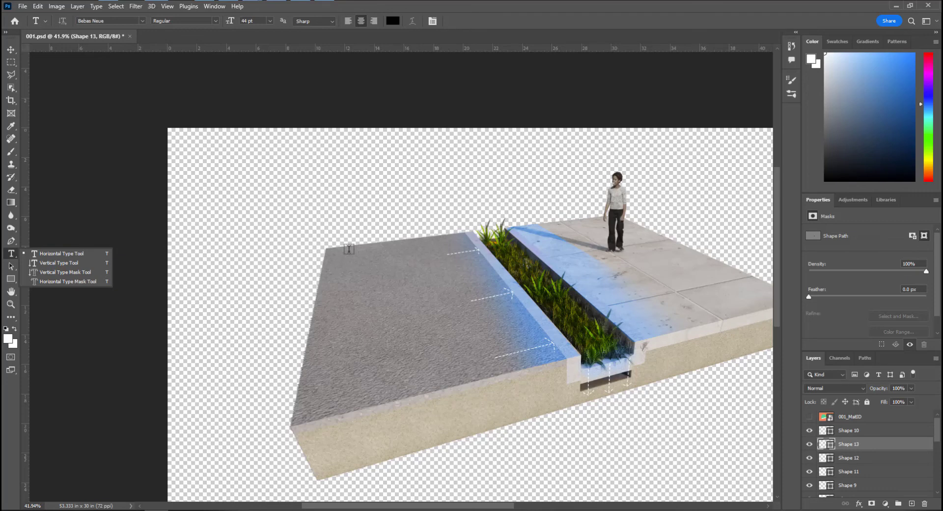
alt+scroll(511, 196, up, 5)
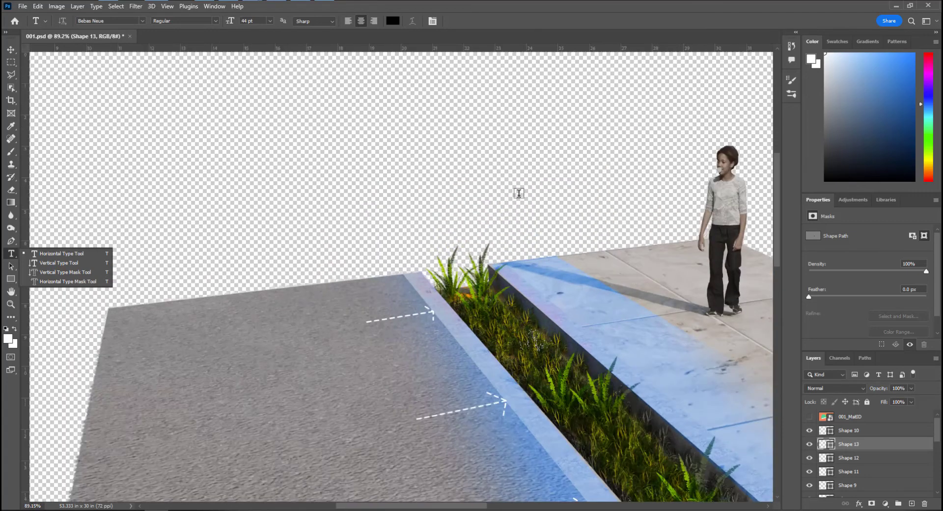
click(483, 172)
click(484, 172)
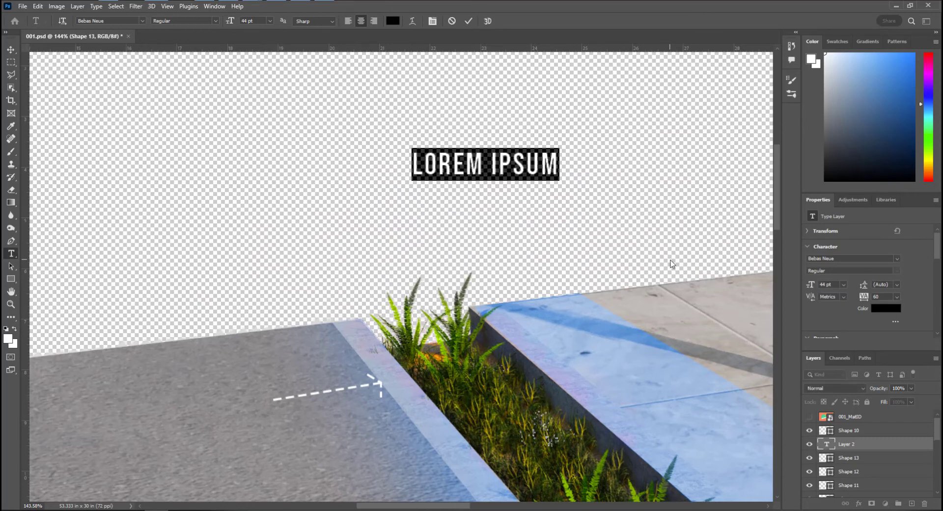
text(PLANTS)
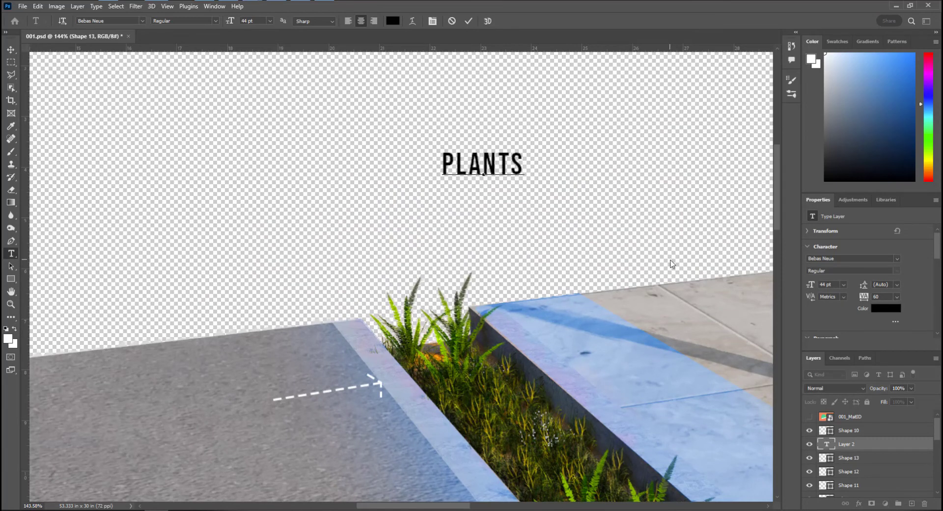
text( FIL)
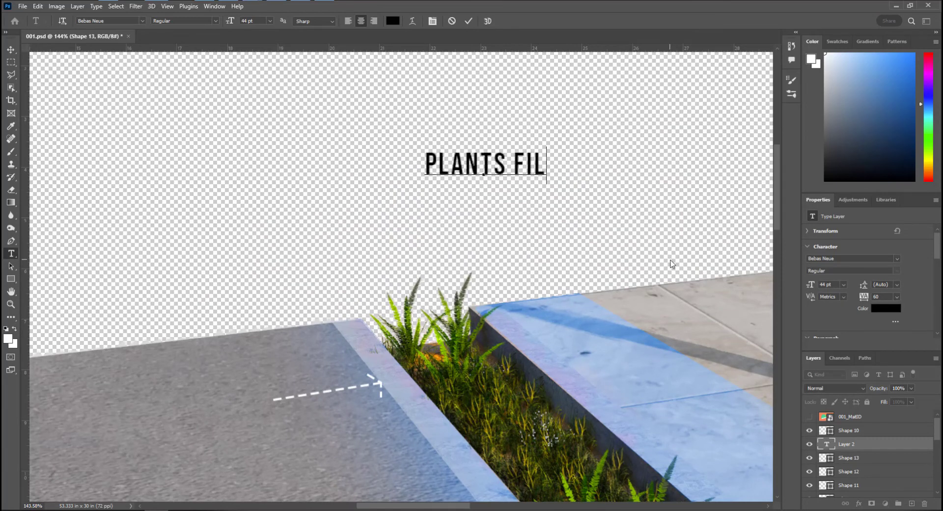
text(TER AND)
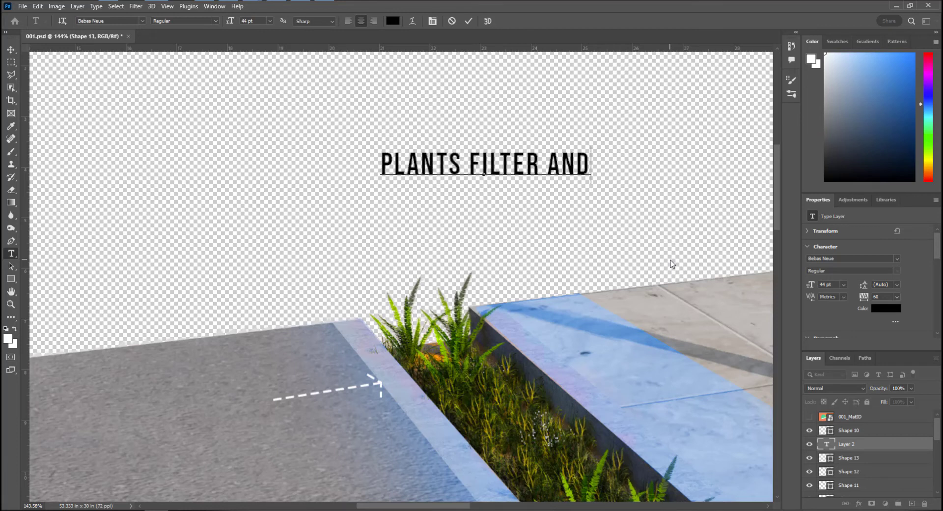
Step: Complete the planting label with the lines "TRANSPIRE WATER", "WHILE ENHANCING THE" and "STREETSCAPE"
key(Return)
text(TRANSPUR)
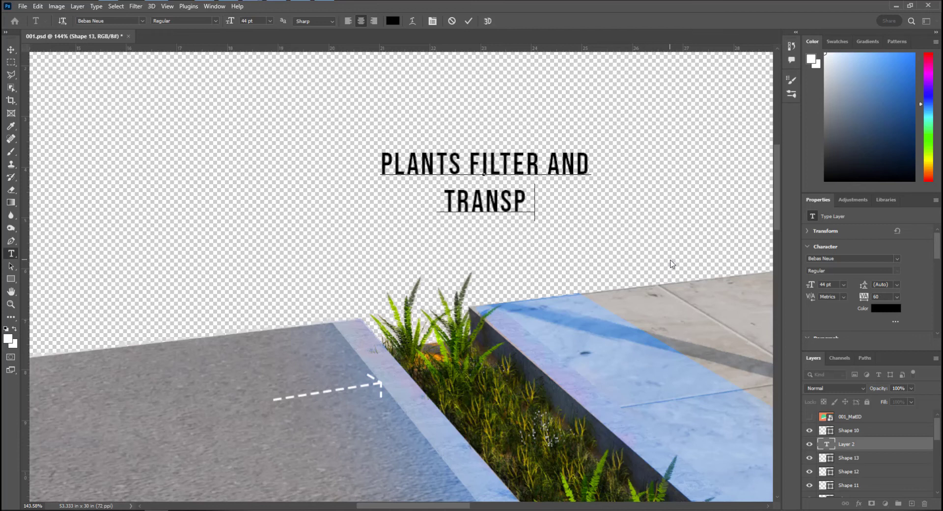
key(BackSpace)
key(BackSpace)
text(IRE WATE)
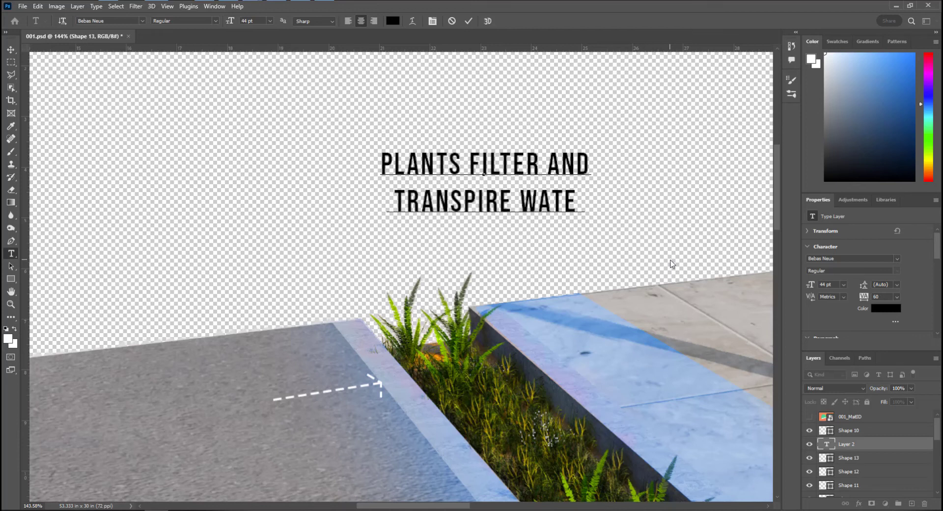
text(R WH)
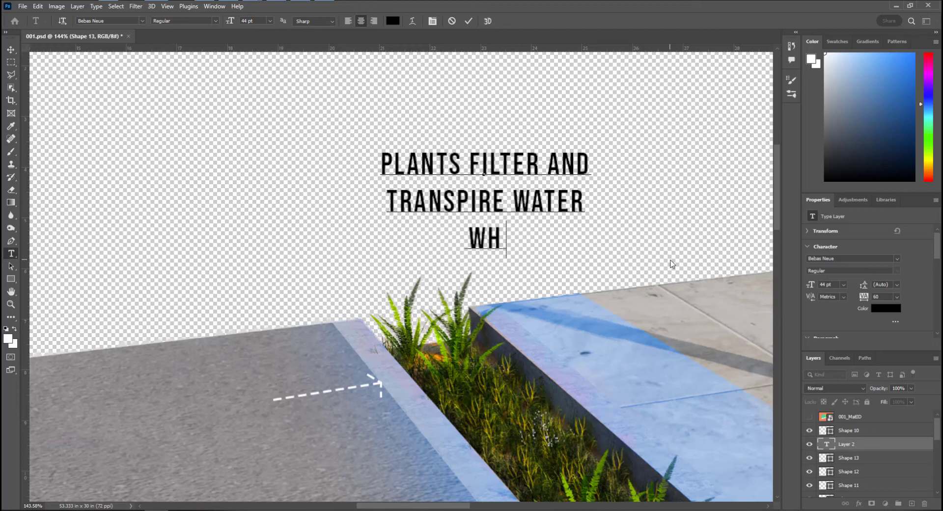
text(ILE ENHA)
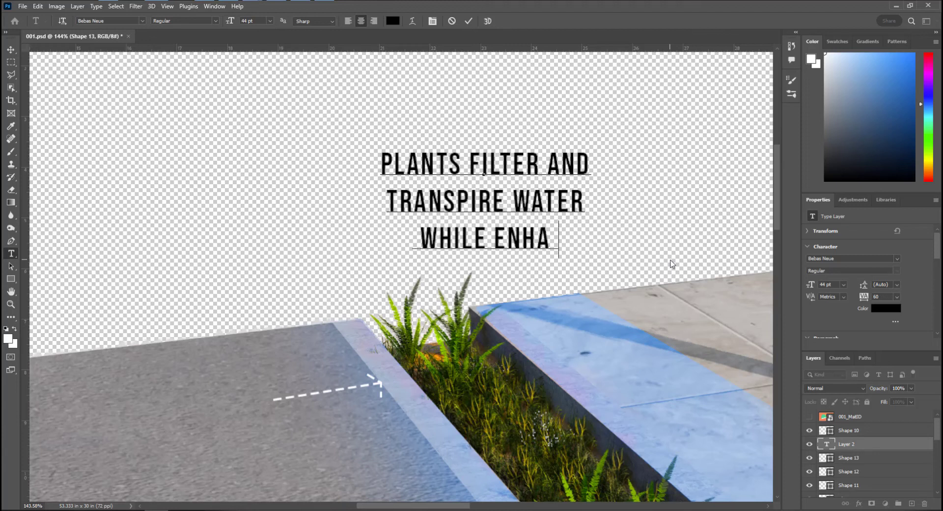
text(NCING THE STR)
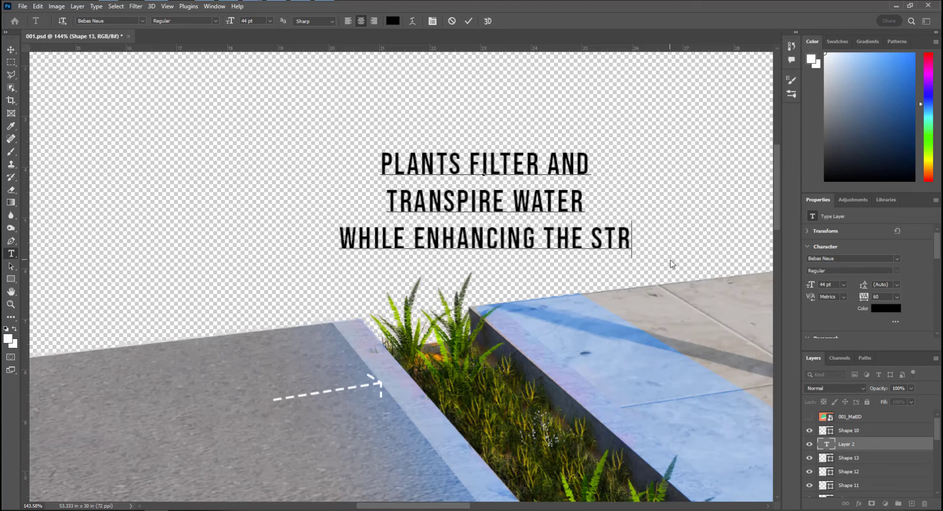
text(EETSCAPE)
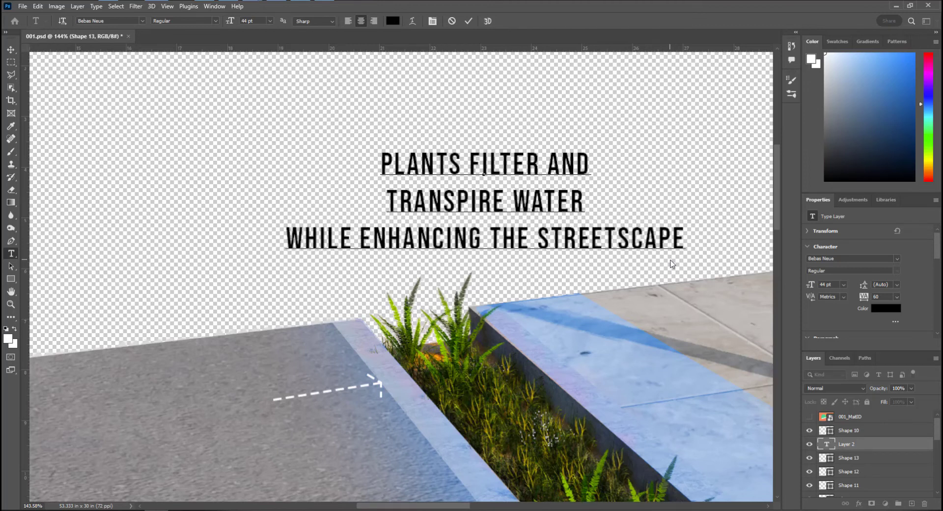
click(533, 242)
key(Return)
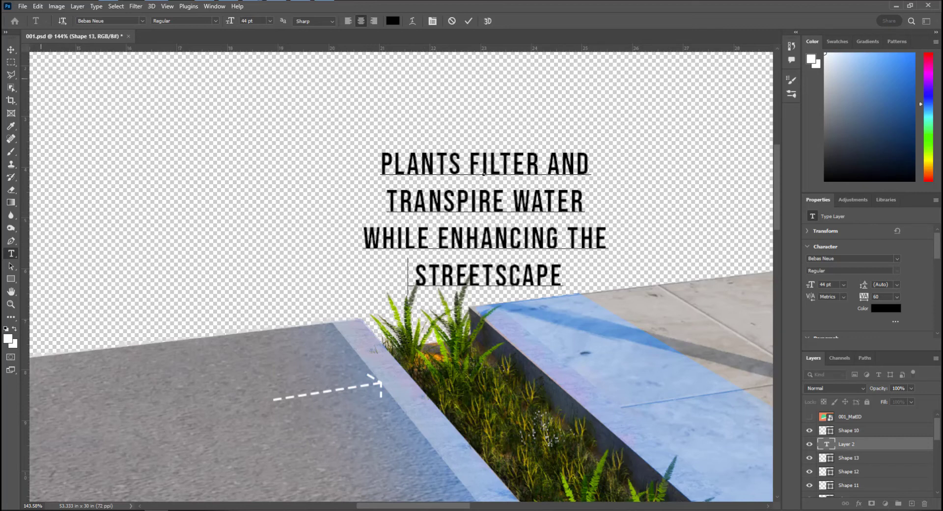
click(12, 49)
Step: Move the planting label up and toward the standing person, clear of the plants at the strip's far end
alt+scroll(442, 221, down, 5)
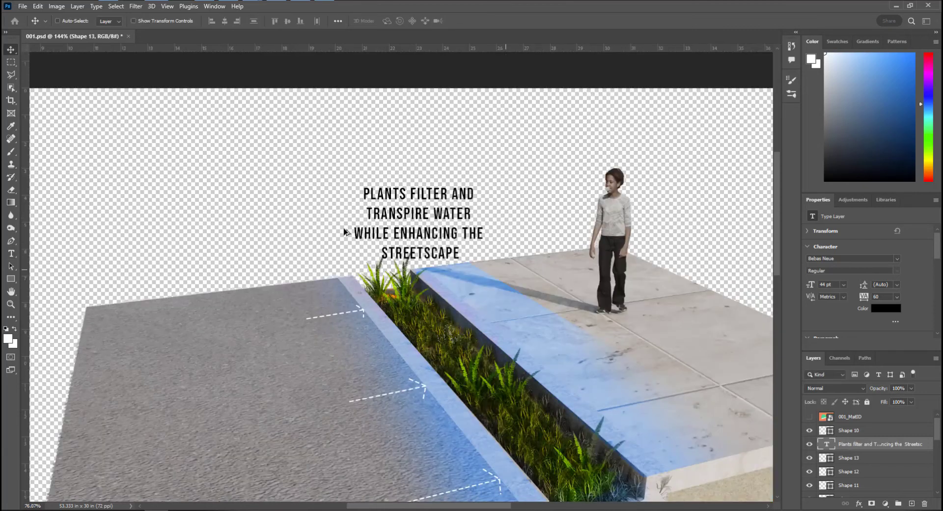
drag(436, 216, 480, 177)
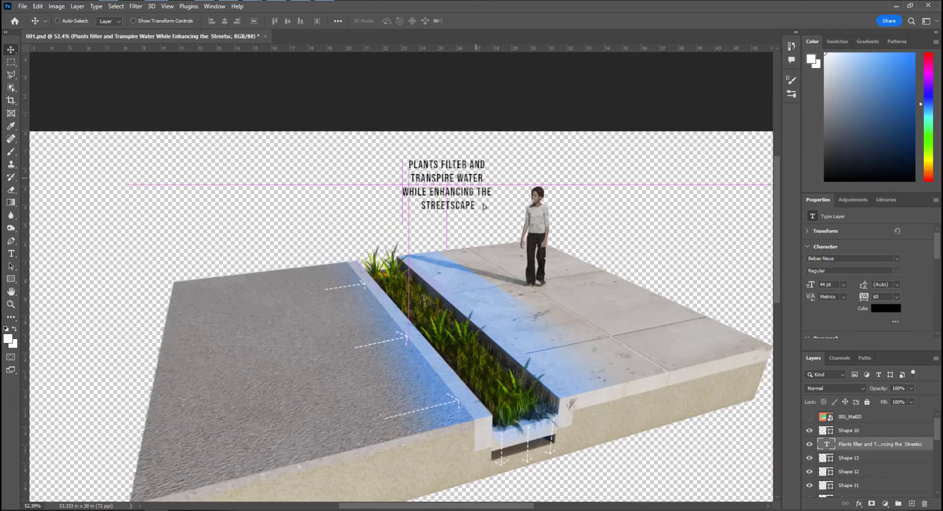
drag(407, 267, 458, 237)
Step: Duplicate the planting label onto the road surface and replace its text with "STORMWATER FROM ROADWAY FLOWS INTO THE GREEN GUTTER"
alt+drag(515, 167, 366, 313)
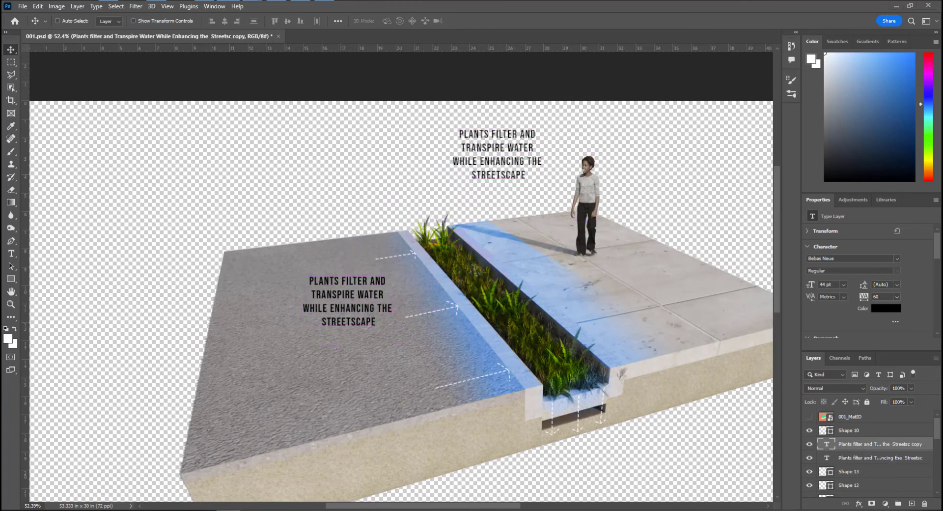
double_click(346, 279)
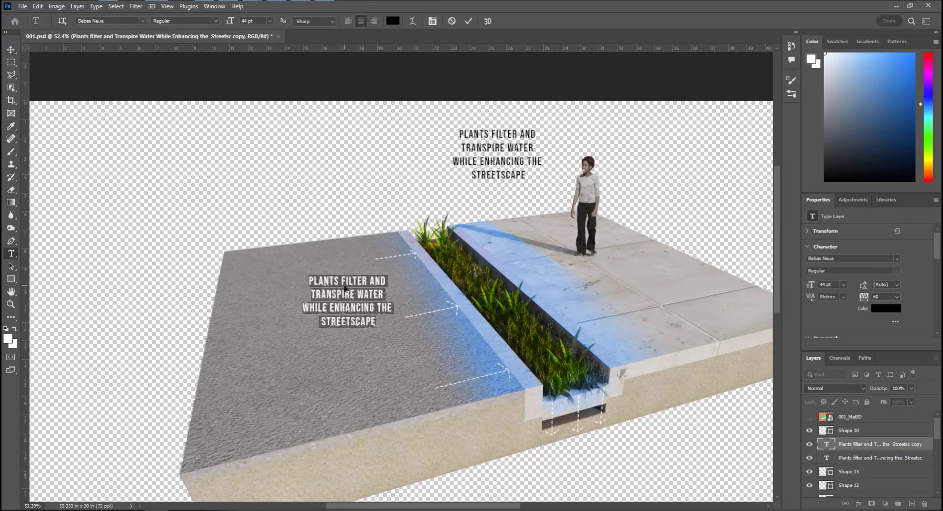
text(STORMW)
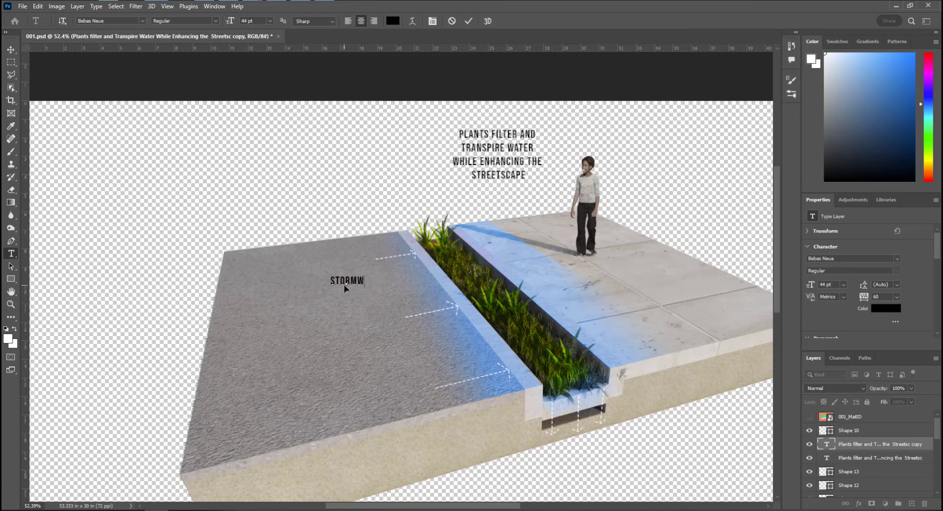
text(ATER FR)
text(OM)
text( ROADWA)
text(Y)
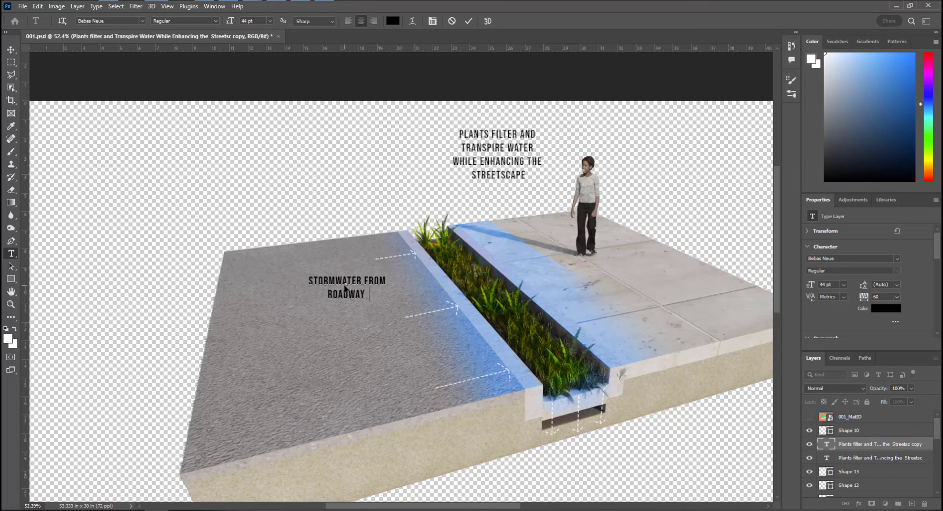
text( FLOWS INTO)
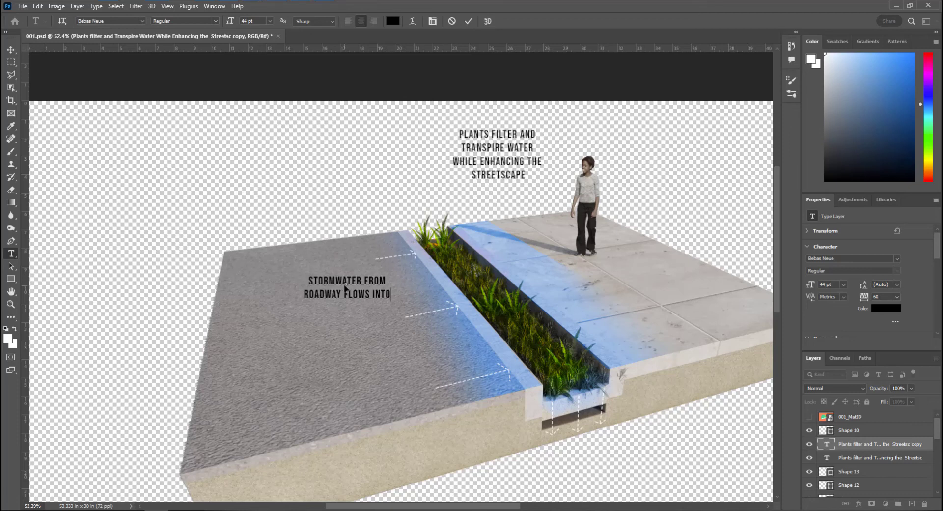
text( THE GREEN GUTTER)
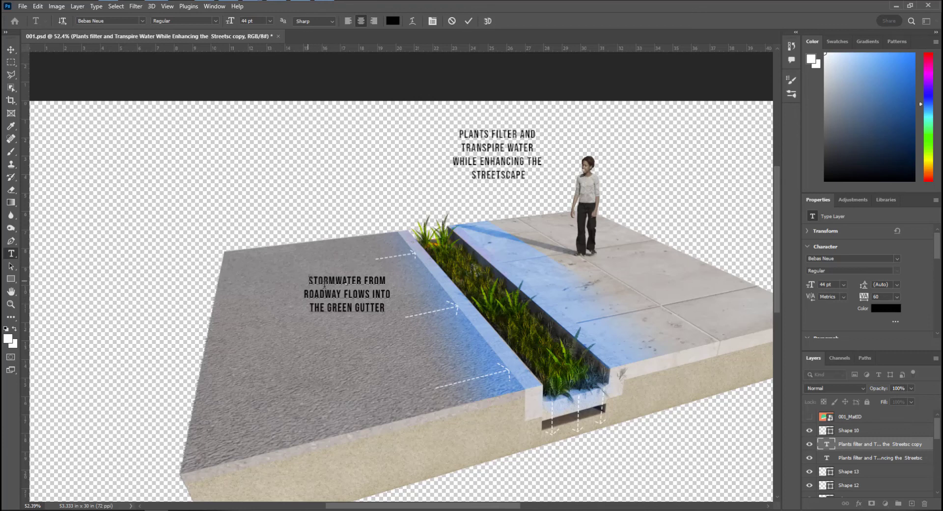
Step: Change the color of the entire roadway label text to white
key(ctrl+a)
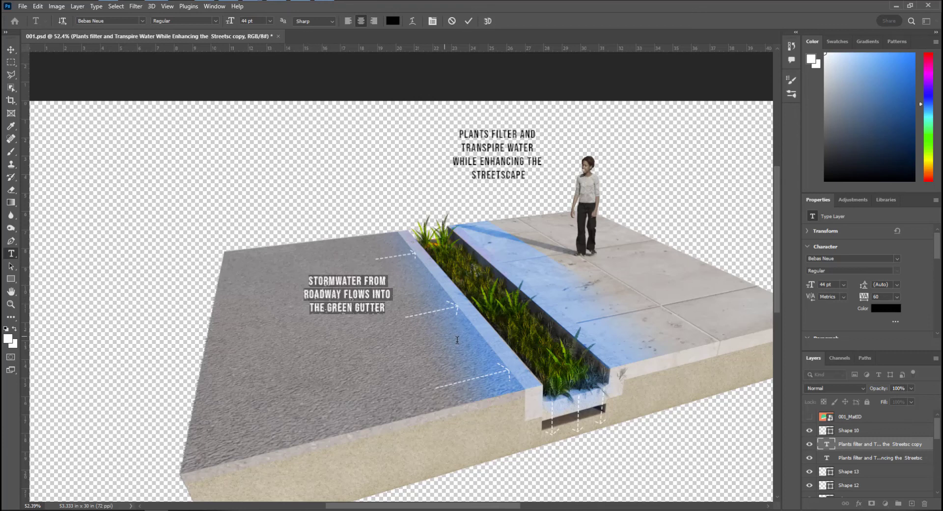
click(400, 25)
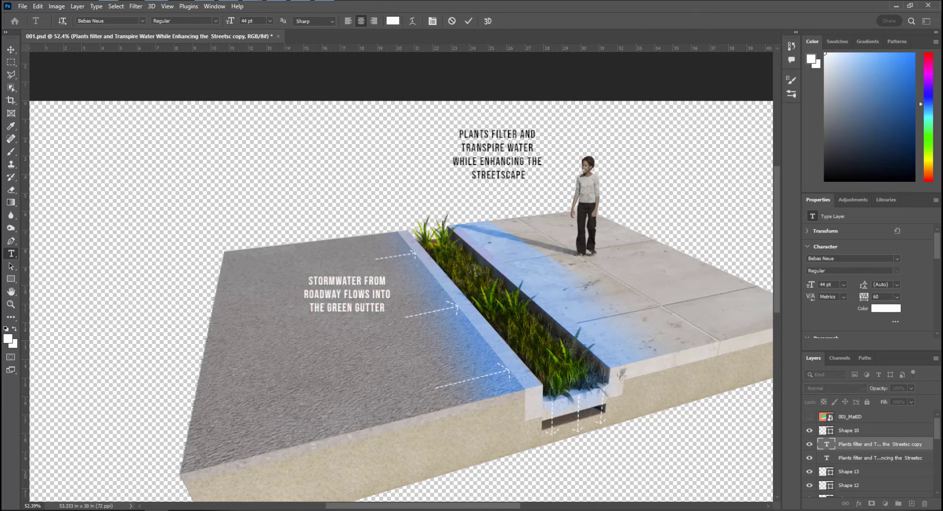
key(Return)
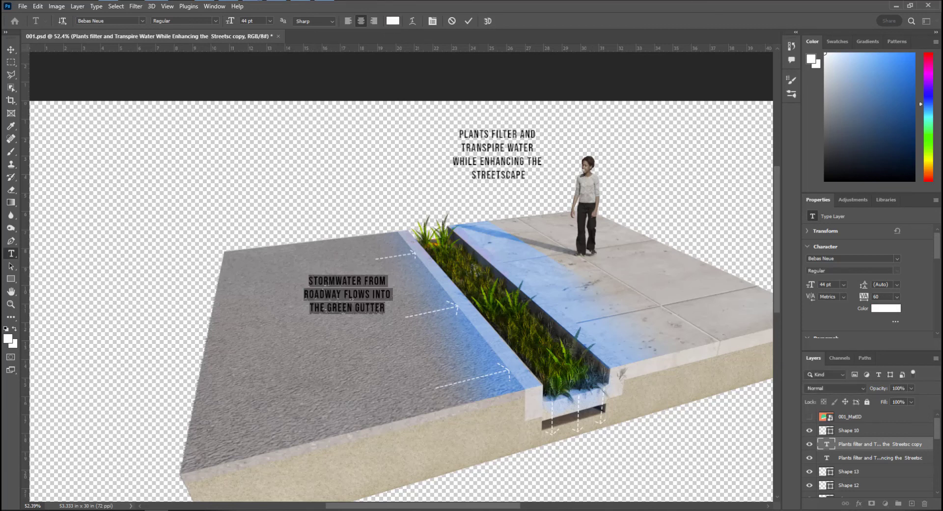
click(11, 49)
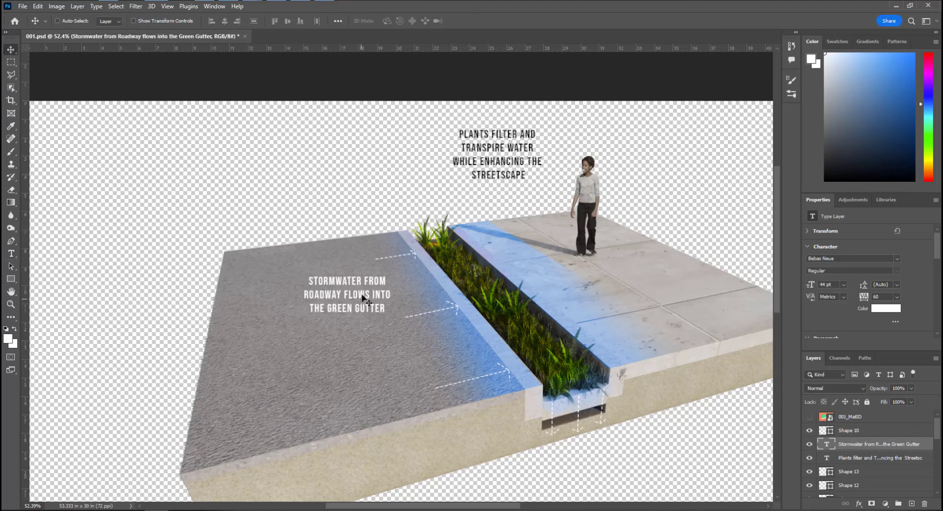
Step: Shift the roadway label slightly toward the gutter, duplicate it onto the sidewalk and replace "ROADWAY" with "SIDEWALK" in the copy
drag(363, 294, 528, 285)
double_click(650, 285)
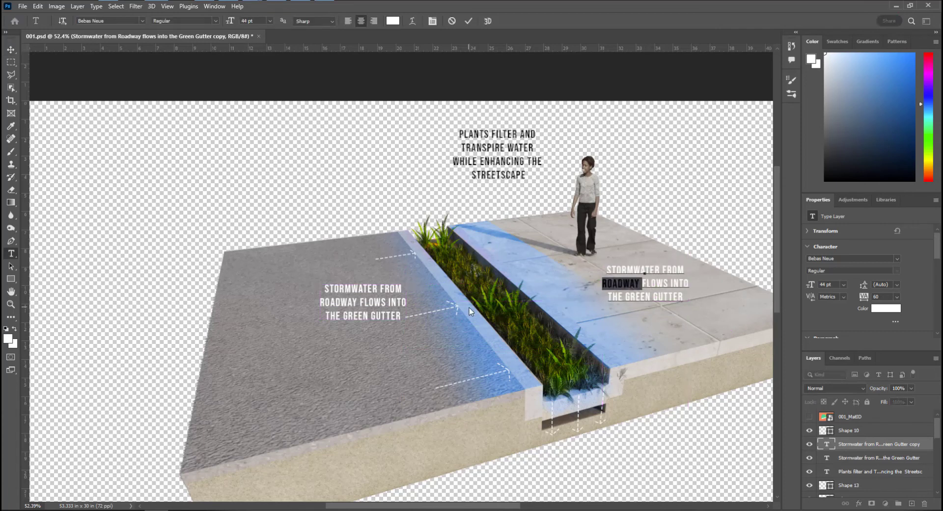
text(SIDEW)
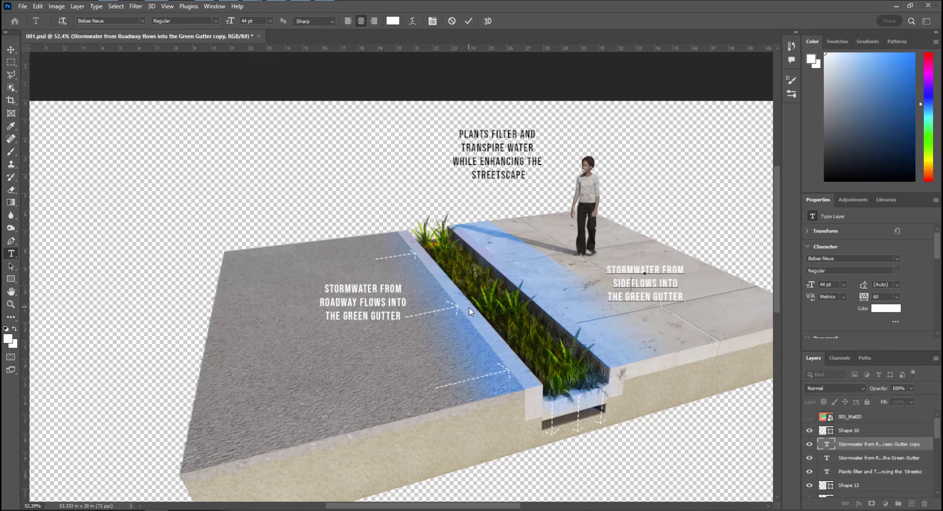
text(ALK)
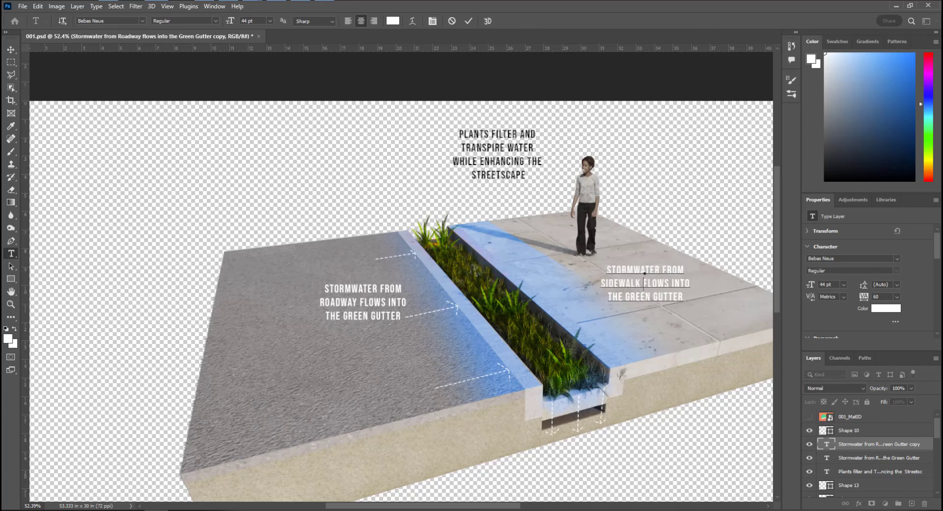
click(11, 49)
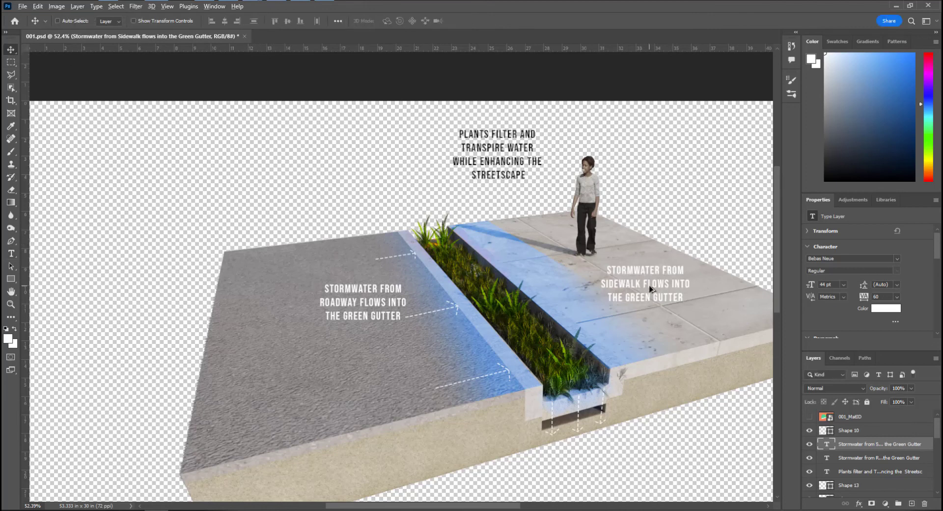
Step: Duplicate the sidewalk label onto the gutter's cut section and replace its text with "WATER INFILTRATION" and "THROUGH SOIL" on two lines
alt+drag(650, 289, 587, 424)
drag(605, 345, 557, 290)
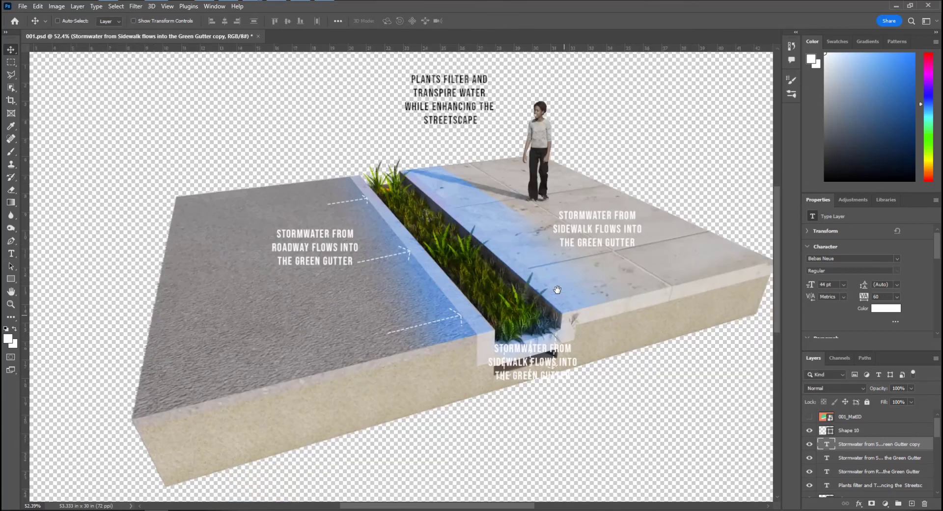
key(t)
click(523, 329)
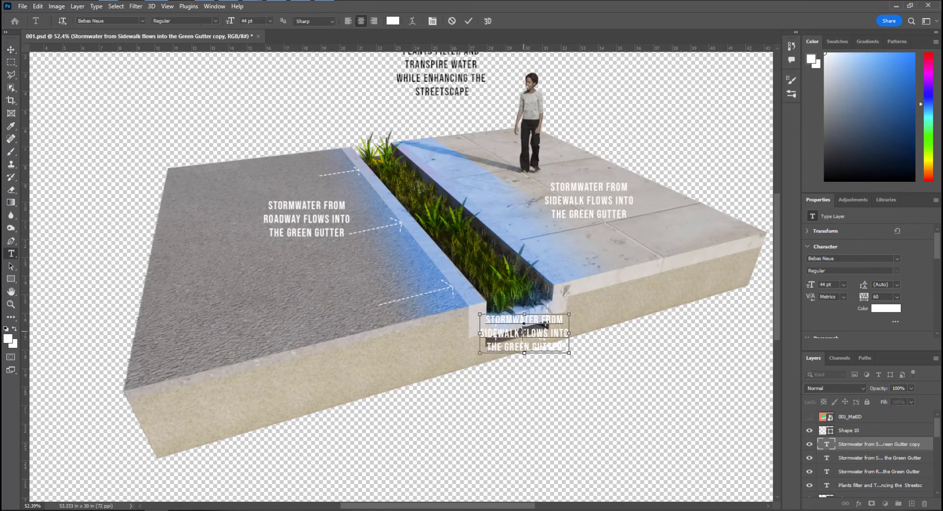
key(ctrl+a)
click(524, 327)
key(ctrl+a)
text(WATER)
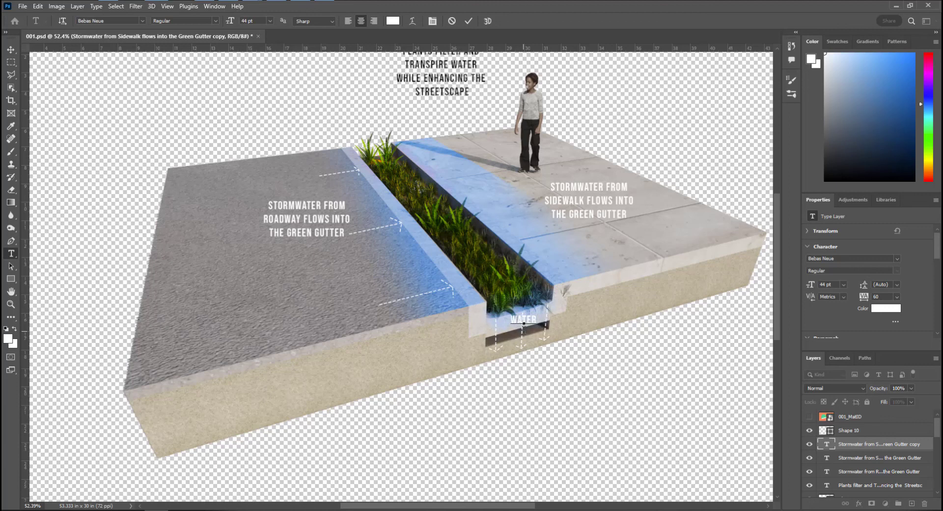
text( INFILTRATION THROU)
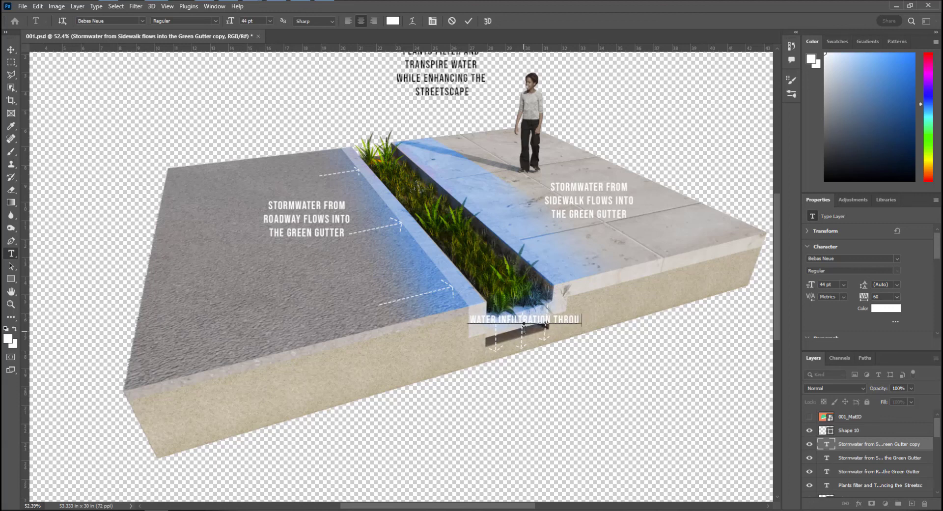
text(GH SOIL)
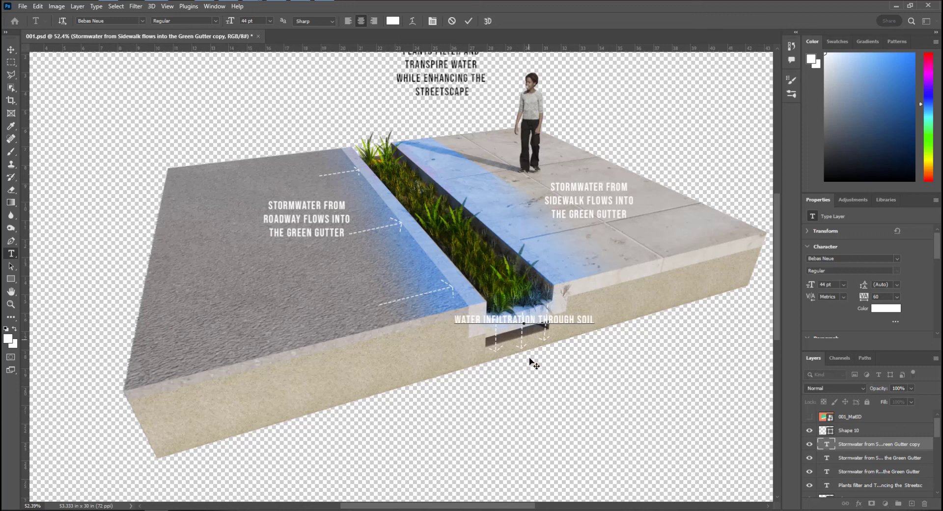
click(538, 319)
key(Return)
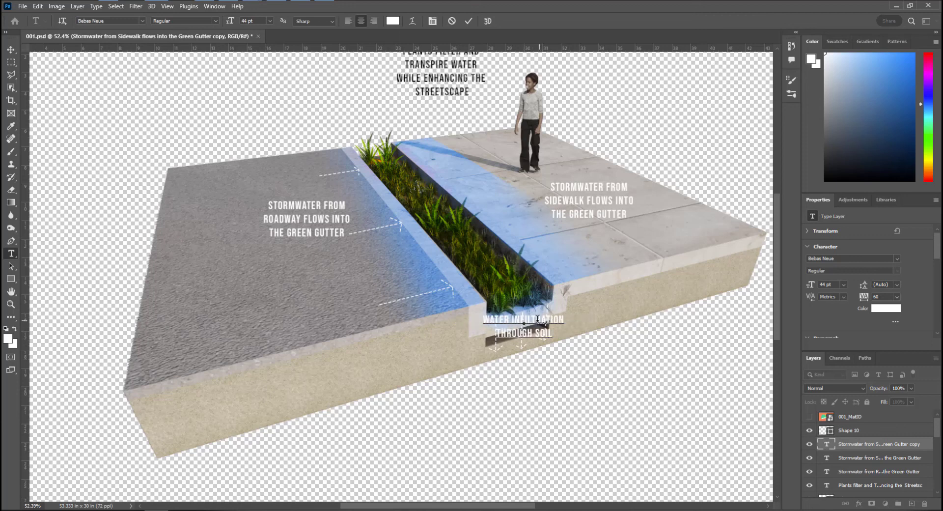
click(11, 49)
Step: Move the infiltration label to the sidewalk side of the gutter section and color its text dark navy blue
drag(554, 322, 611, 314)
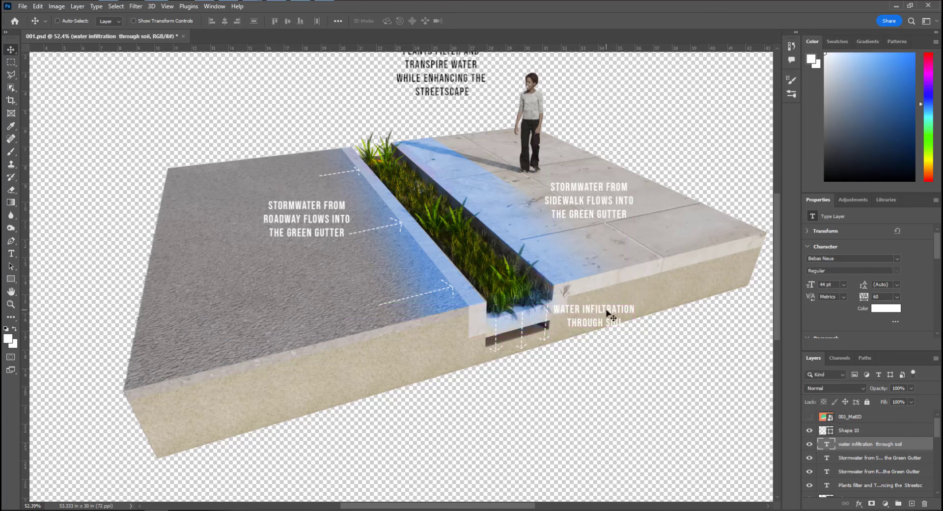
double_click(611, 314)
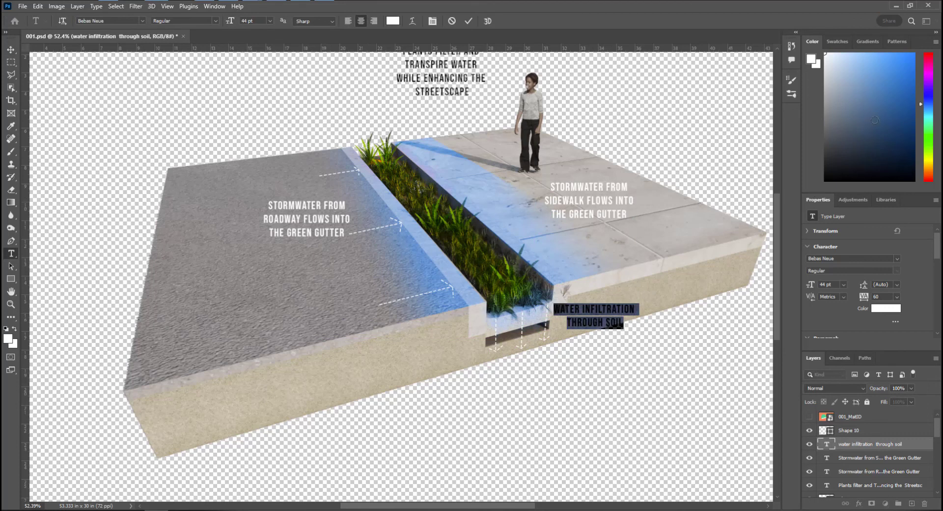
click(903, 116)
click(907, 144)
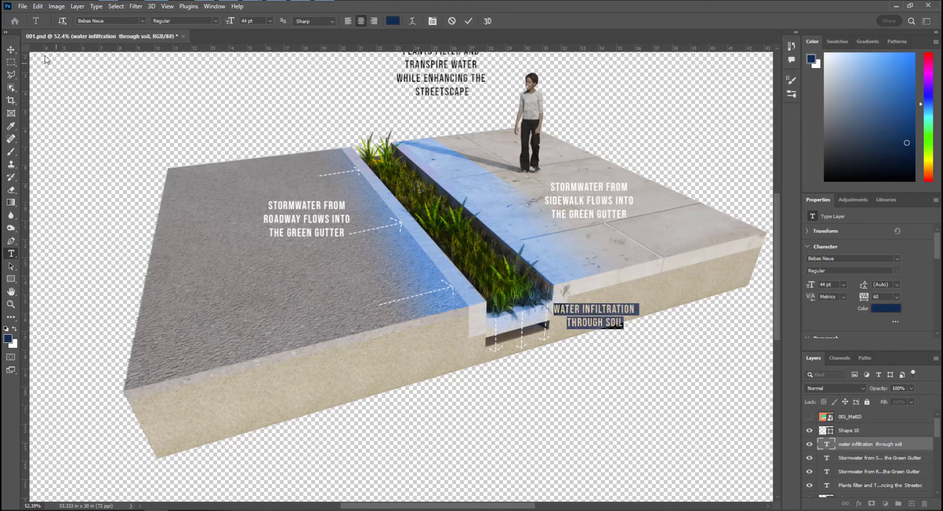
click(11, 50)
Step: Raise the infiltration label's layer above Shape 10 and place the label on the road-side soil face beside the gutter
drag(601, 312, 535, 318)
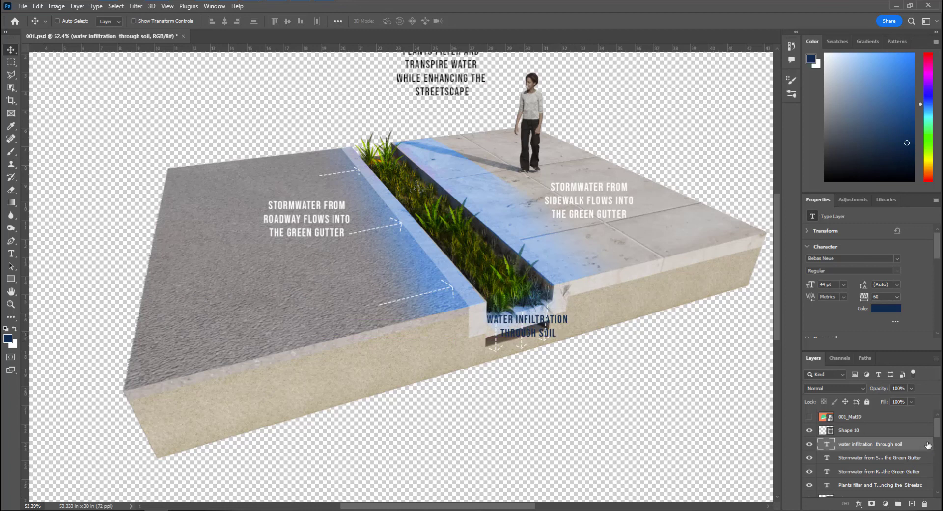
drag(928, 445, 926, 425)
drag(544, 335, 468, 355)
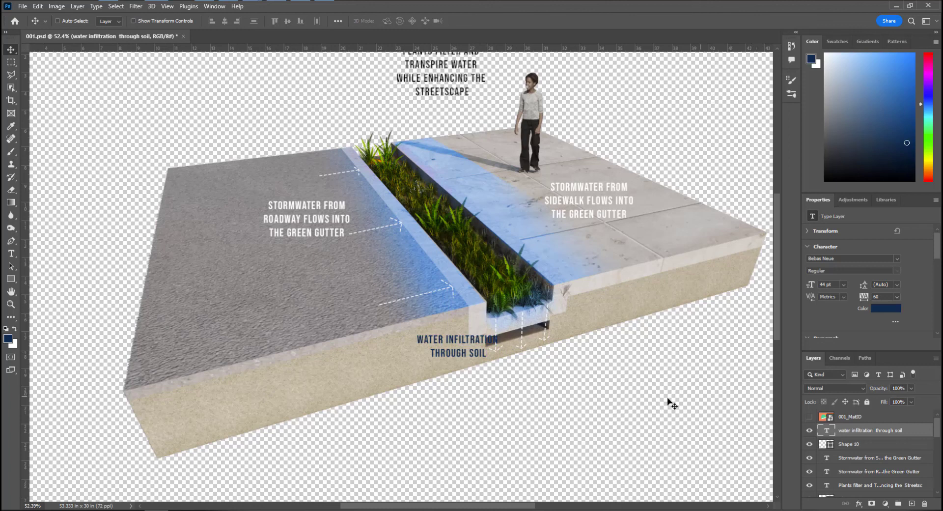
alt+scroll(541, 386, down, 4)
alt+scroll(496, 383, up, 3)
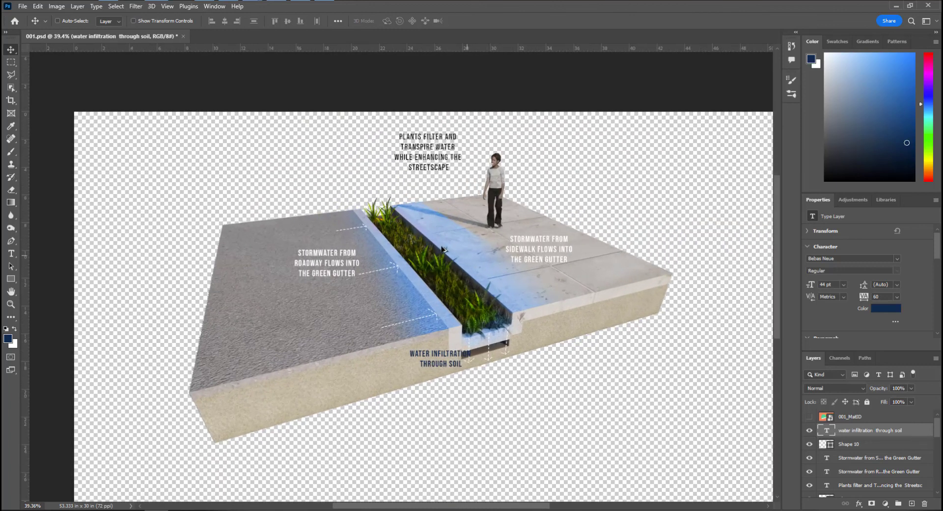
Step: Check the whole labelled diagram and save the changes to 001.psd
alt+scroll(442, 249, down, 2)
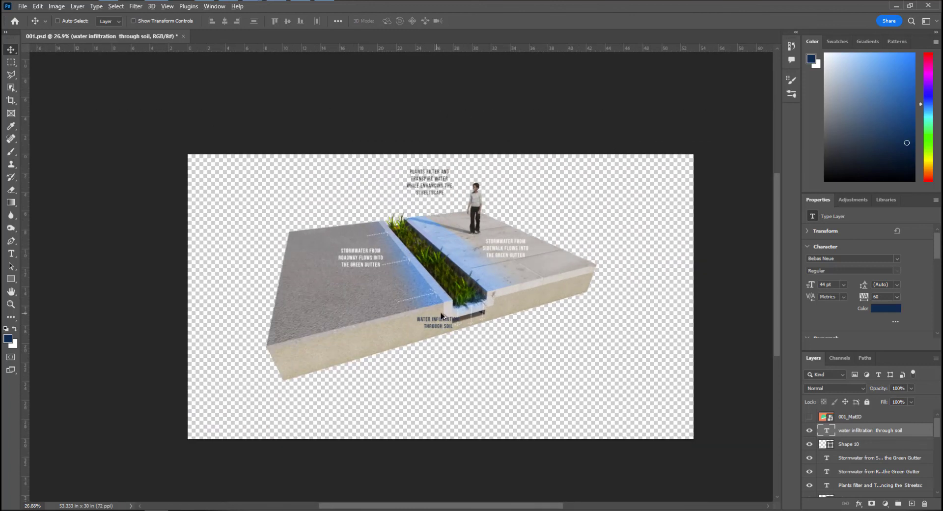
alt+scroll(456, 311, up, 2)
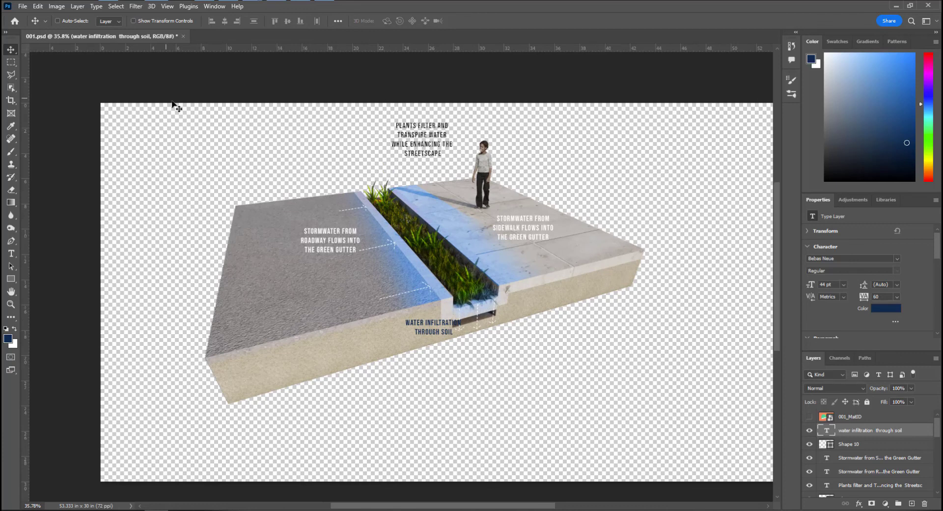
key(ctrl+s)
Step: Save a copy of the finished diagram on the computer in the GI SKP folder, using the PNG format
key(ctrl+shift+s)
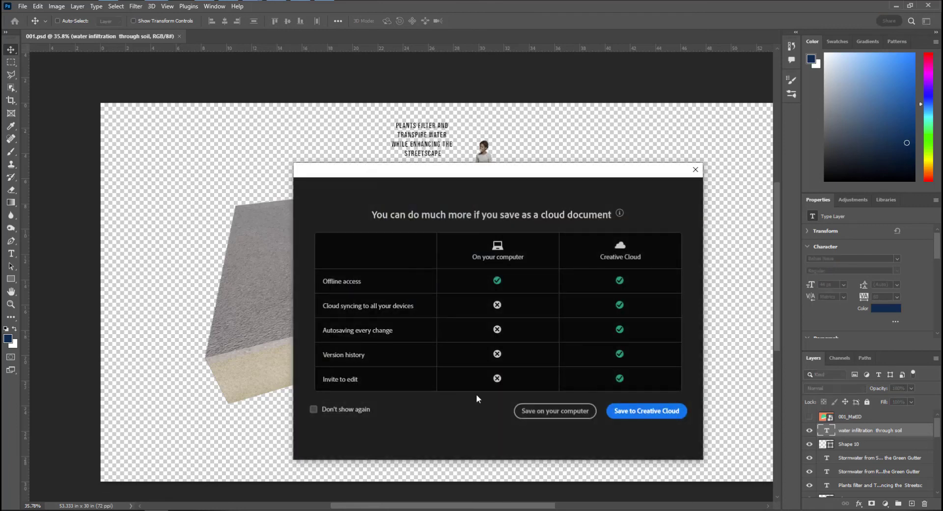
click(555, 410)
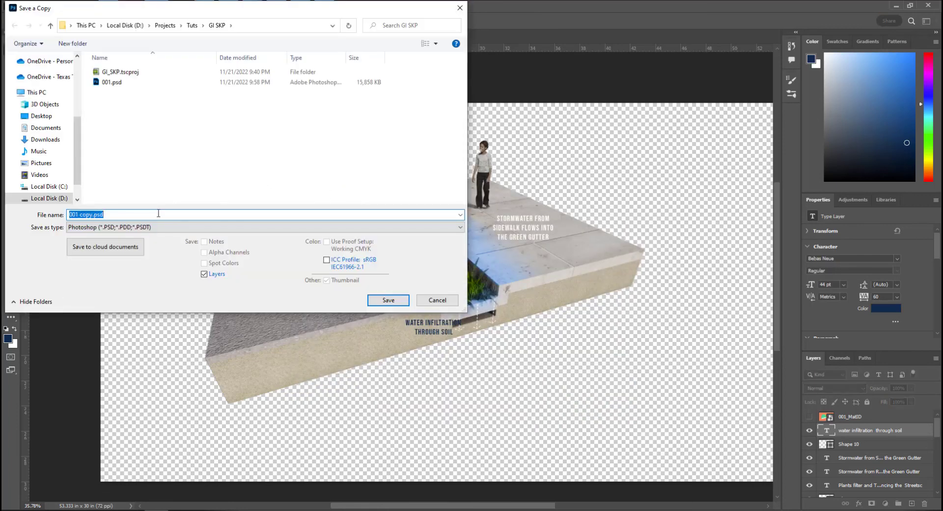
click(147, 227)
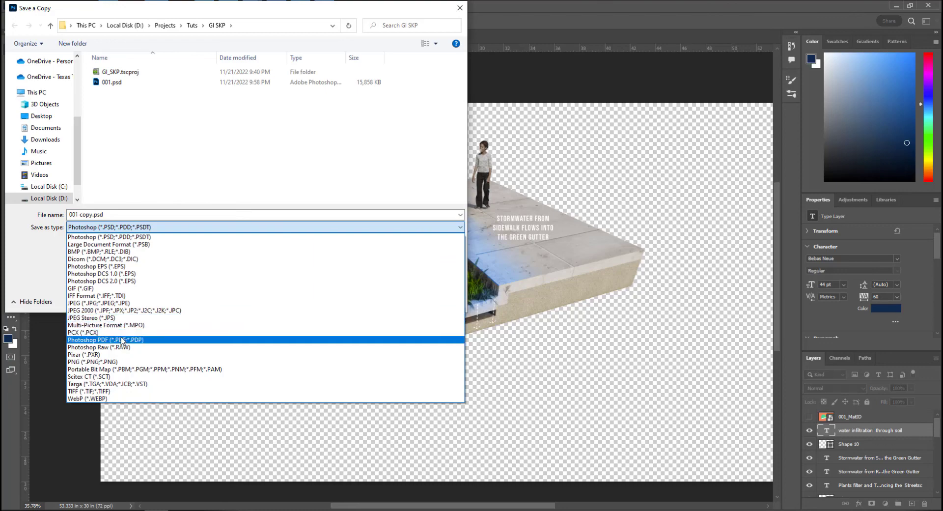
click(121, 362)
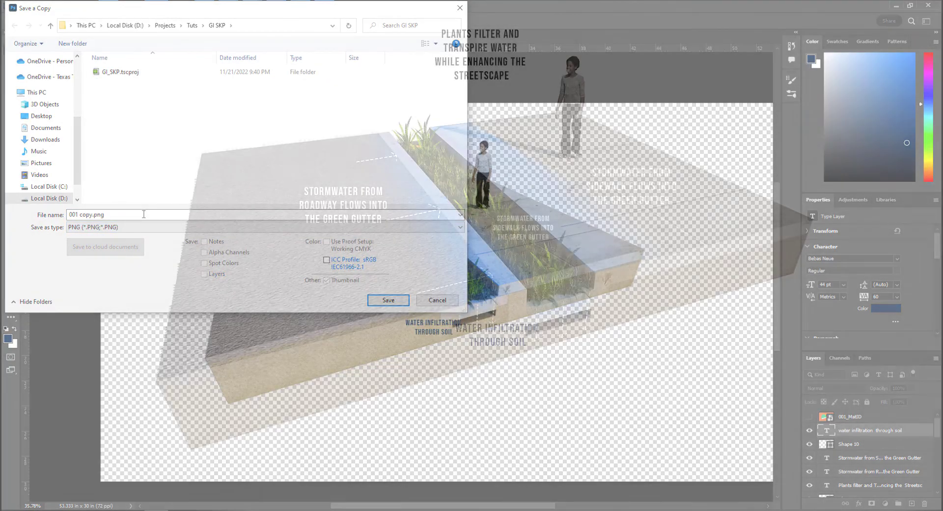